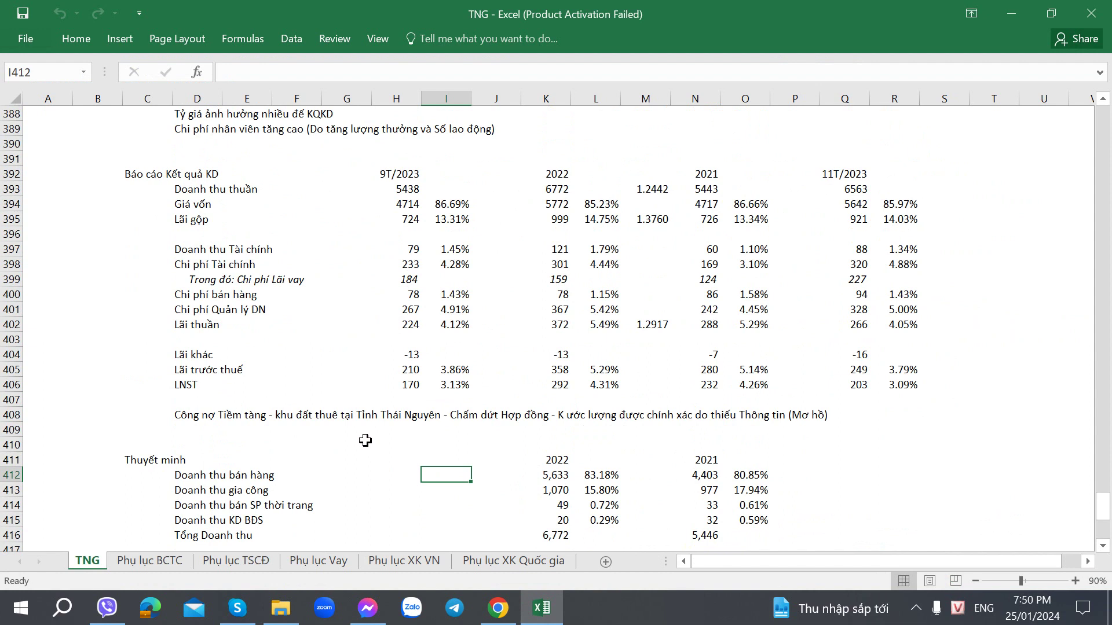
Switch to Chrome and open the Báo cáo tài chính list in the shareholder relations section of the TNG website
{"action": "left_click", "coordinate": [391, 385]}
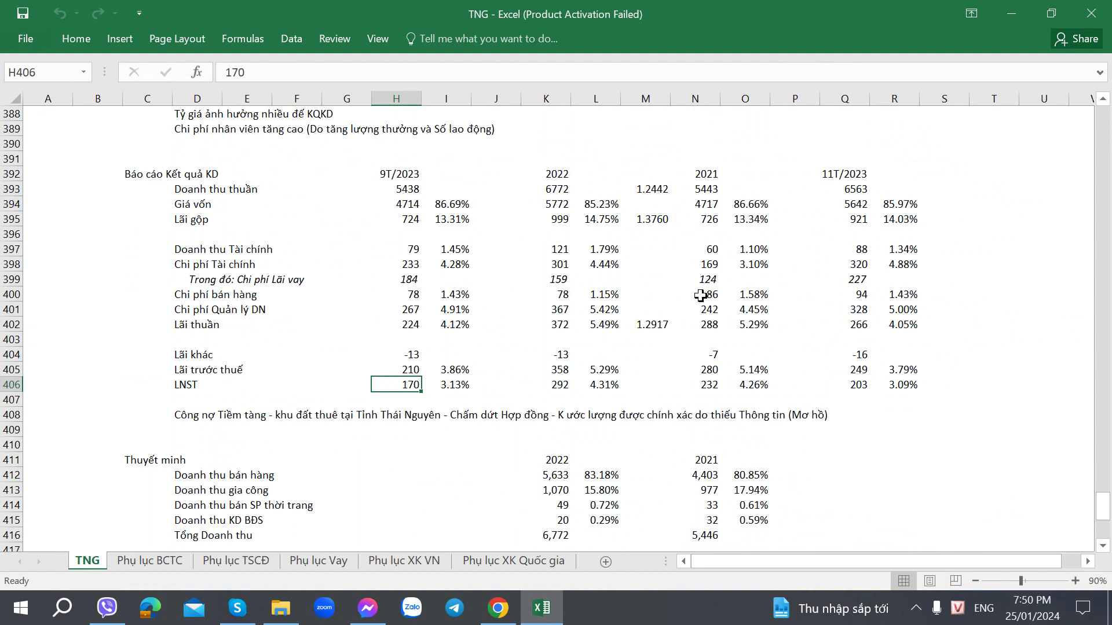
{"action": "left_click", "coordinate": [498, 608]}
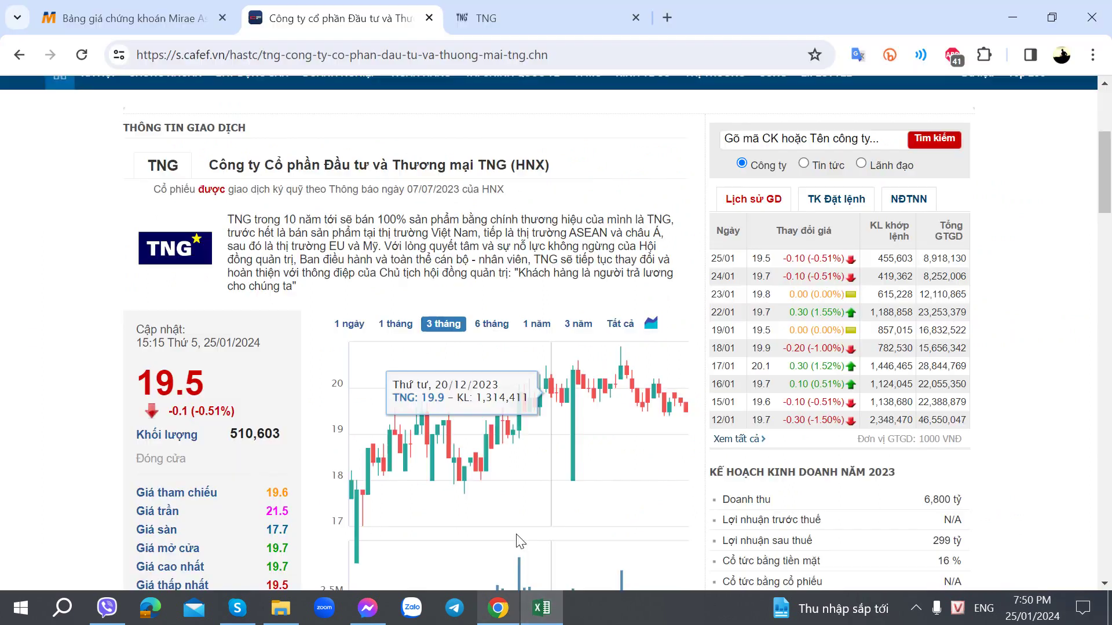
{"action": "left_click", "coordinate": [579, 19]}
{"action": "mouse_move", "coordinate": [533, 110]}
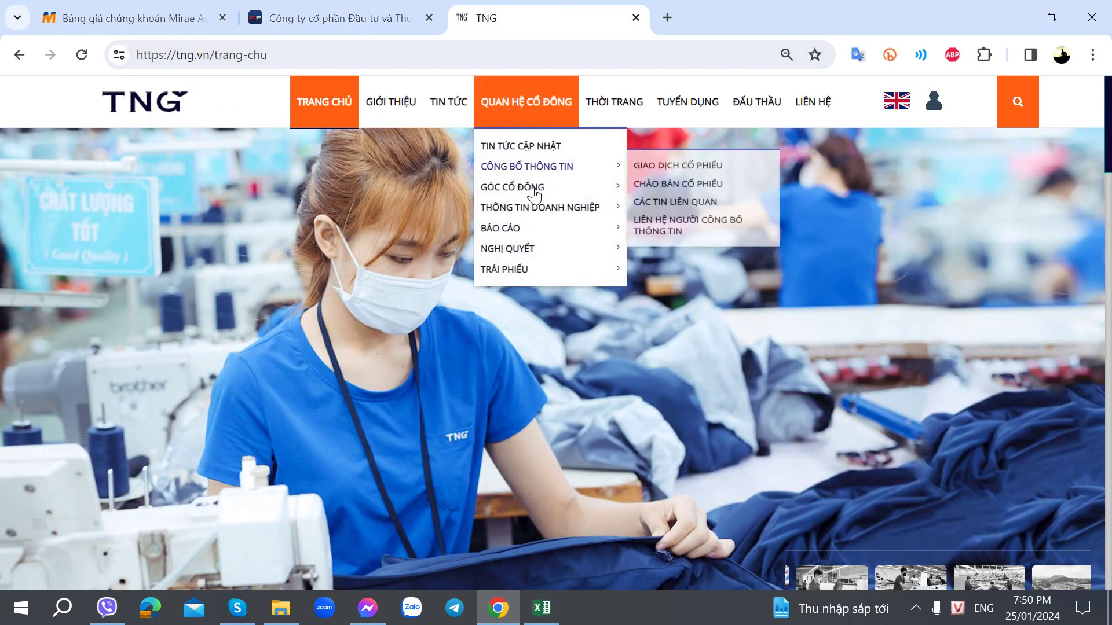
{"action": "mouse_move", "coordinate": [531, 176]}
{"action": "mouse_move", "coordinate": [531, 197]}
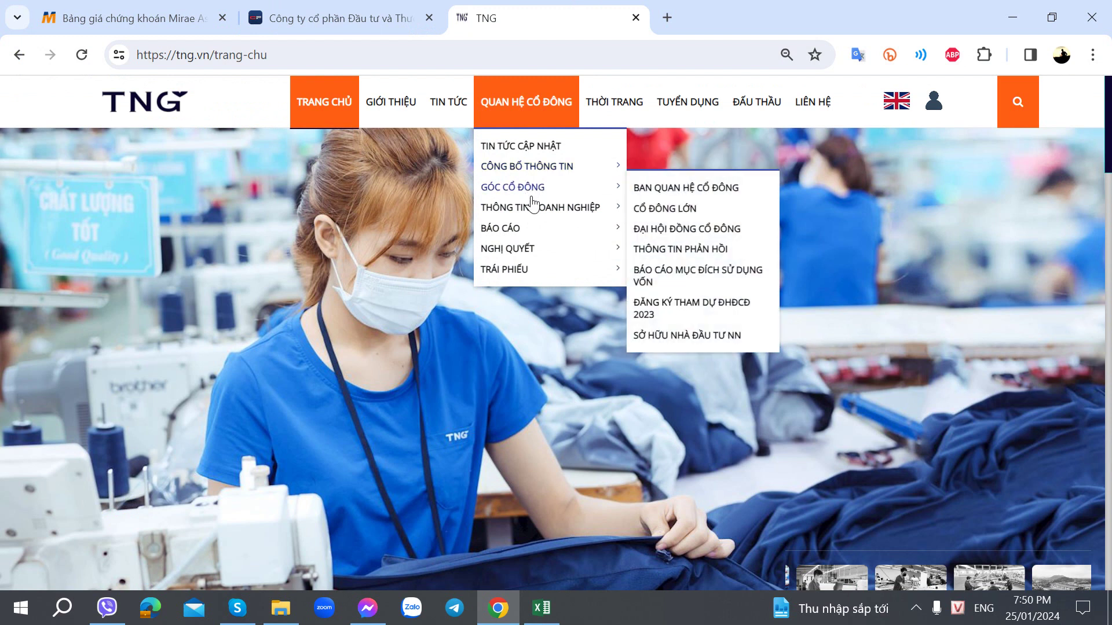
{"action": "mouse_move", "coordinate": [531, 230]}
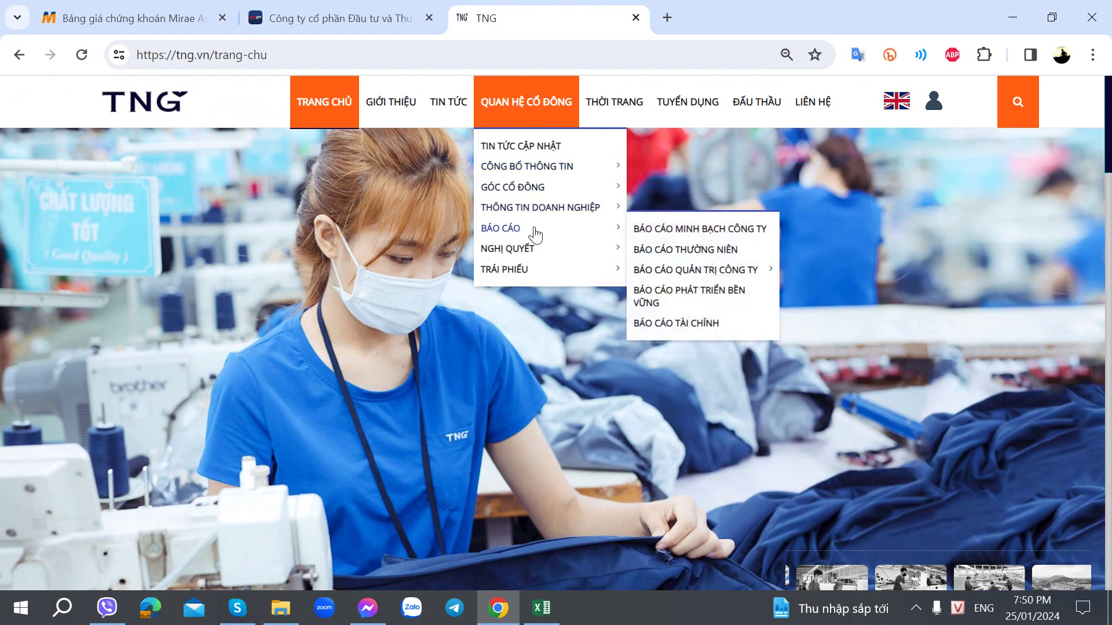
{"action": "left_click", "coordinate": [671, 323]}
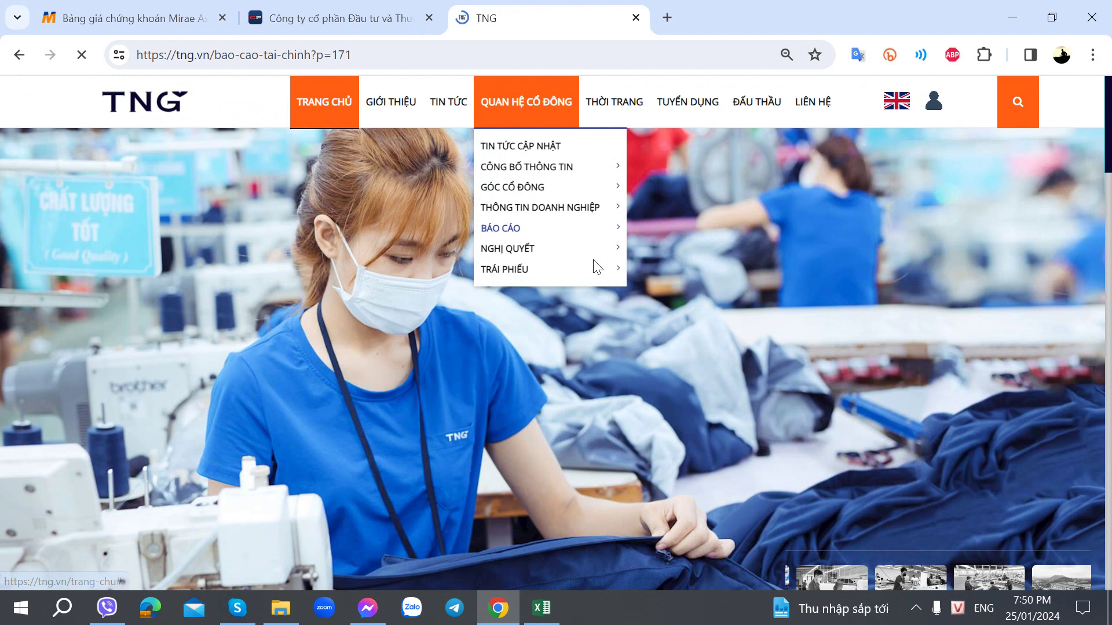
{"action": "scroll", "coordinate": [498, 311], "scroll_direction": "down", "scroll_amount": 1}
{"action": "scroll", "coordinate": [498, 306], "scroll_direction": "down", "scroll_amount": 3}
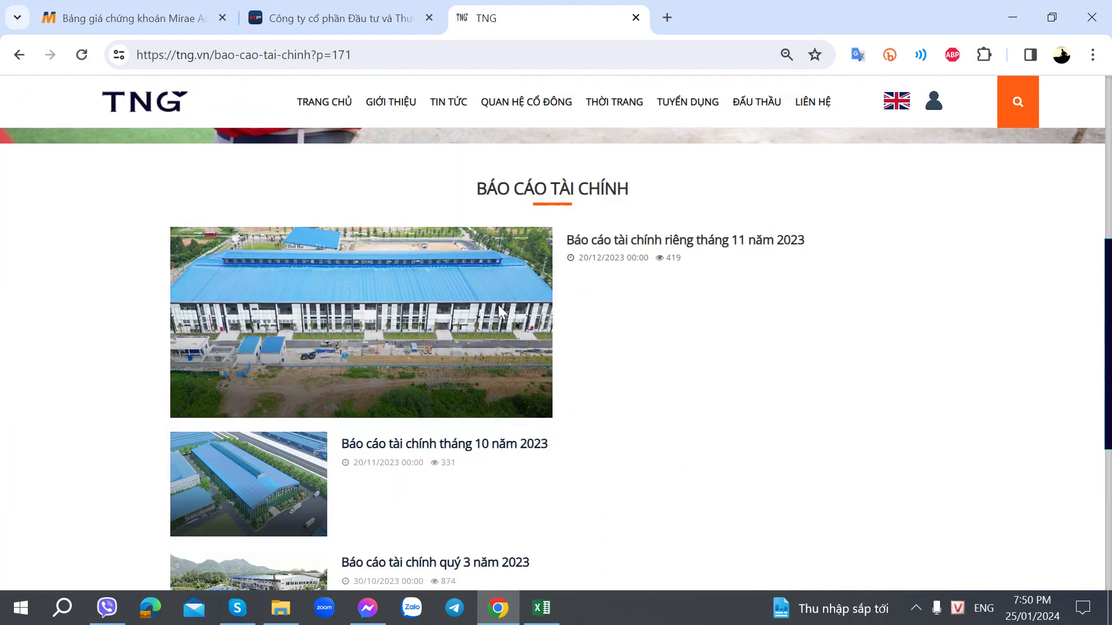
Return to Excel and examine the 9T/2023 income statement's expenses, cost of goods sold and gross margin against 2022
{"action": "key", "text": "alt+Tab"}
{"action": "scroll", "coordinate": [500, 480], "scroll_direction": "up", "scroll_amount": 3}
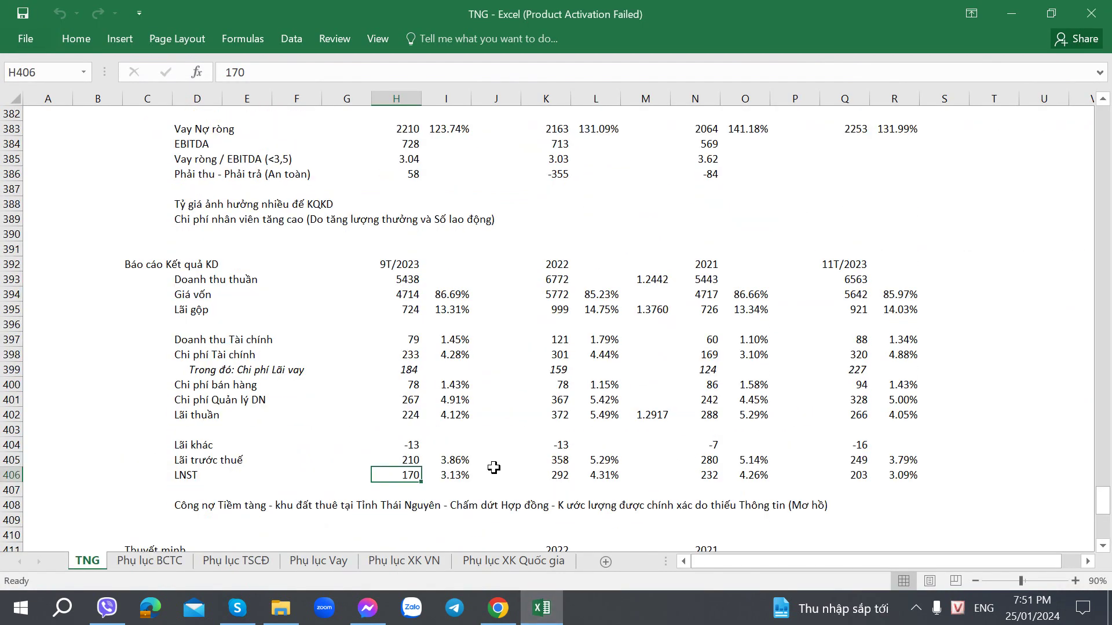
{"action": "scroll", "coordinate": [494, 481], "scroll_direction": "down", "scroll_amount": 5}
{"action": "scroll", "coordinate": [490, 462], "scroll_direction": "up", "scroll_amount": 2}
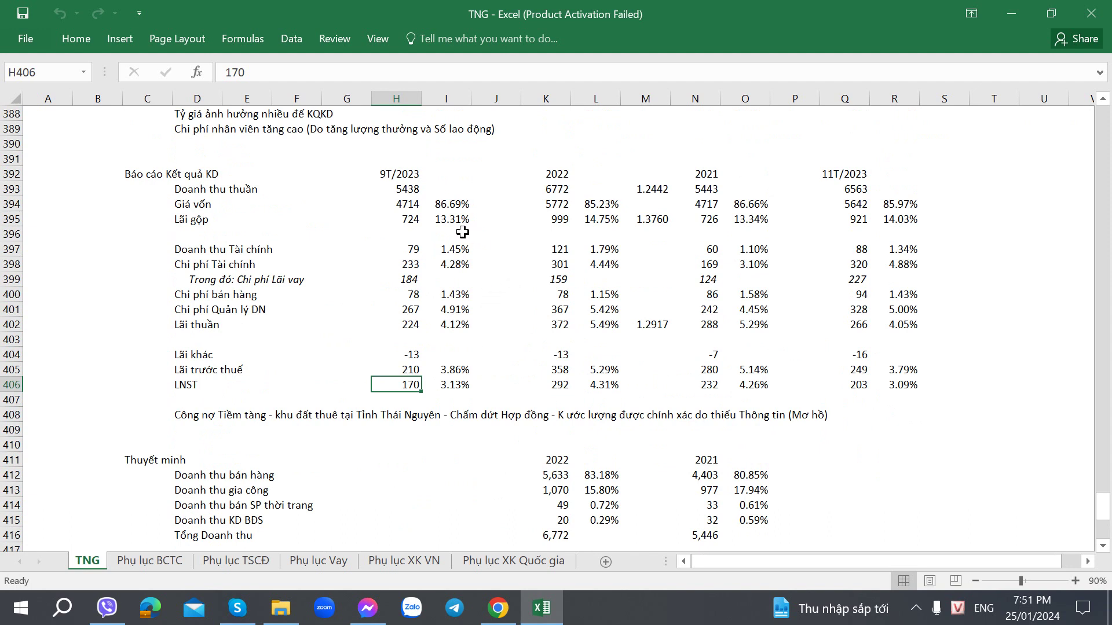
{"action": "left_click", "coordinate": [445, 308]}
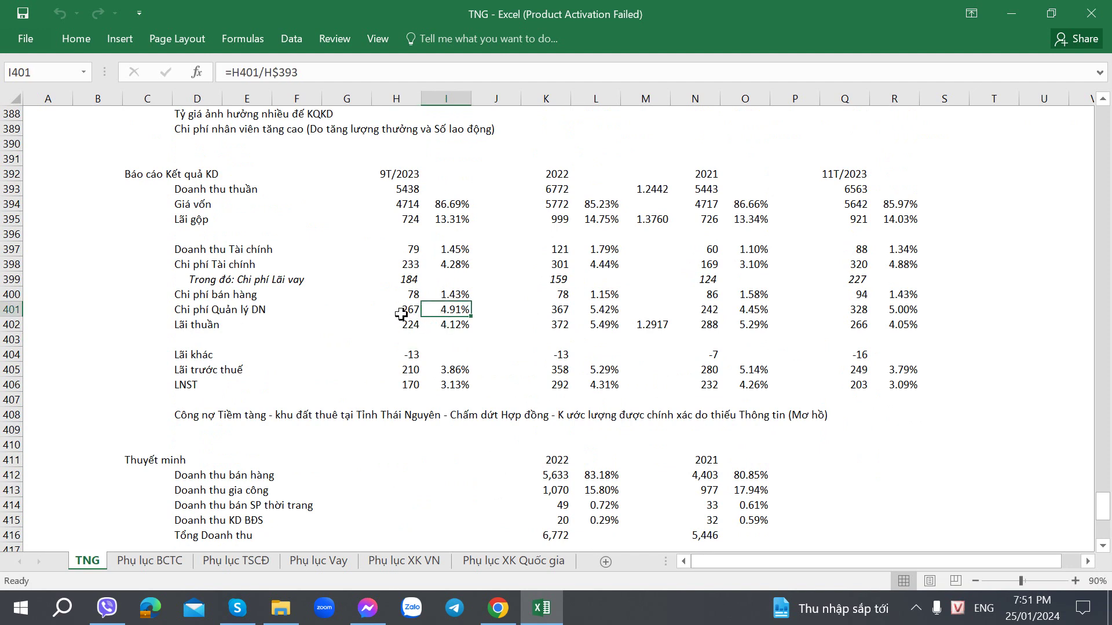
{"action": "left_click", "coordinate": [411, 266]}
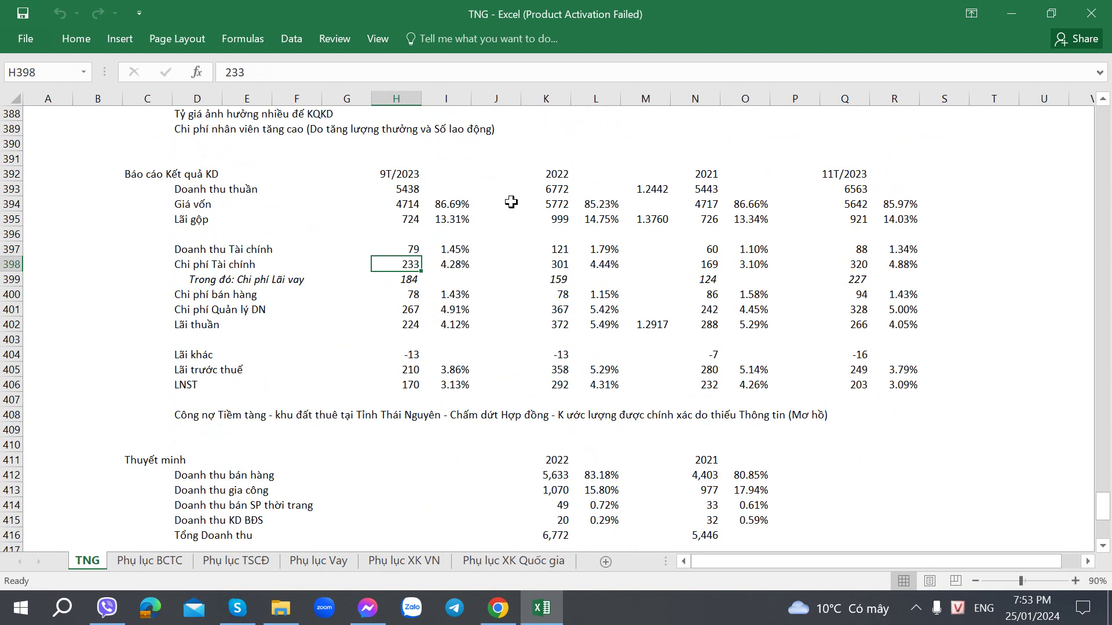
{"action": "left_click", "coordinate": [415, 205]}
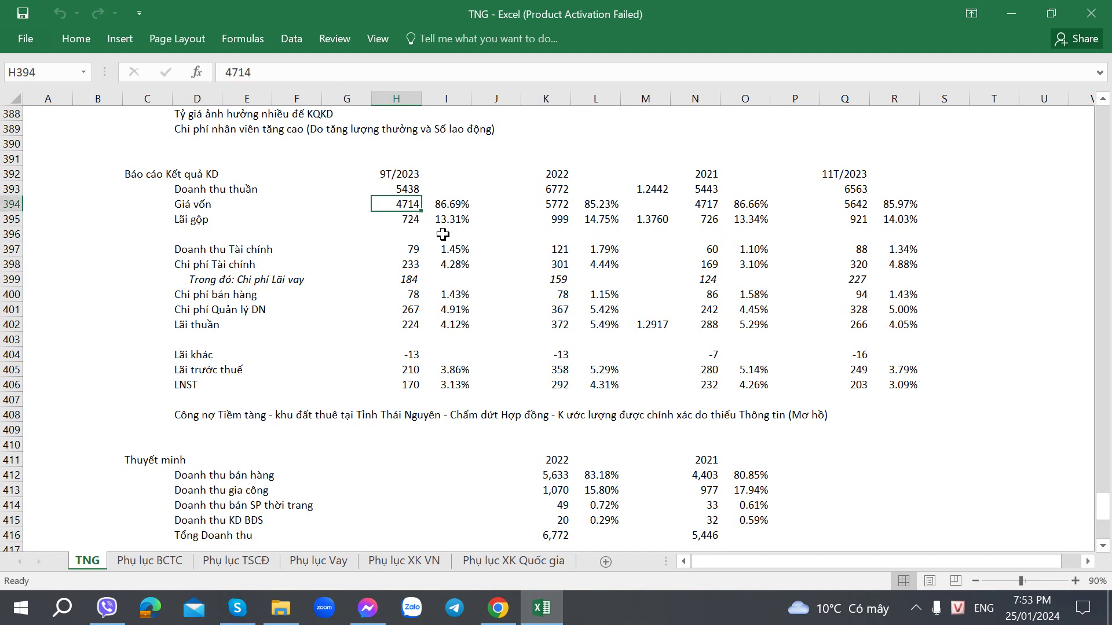
{"action": "left_click", "coordinate": [445, 220]}
{"action": "left_click", "coordinate": [599, 223]}
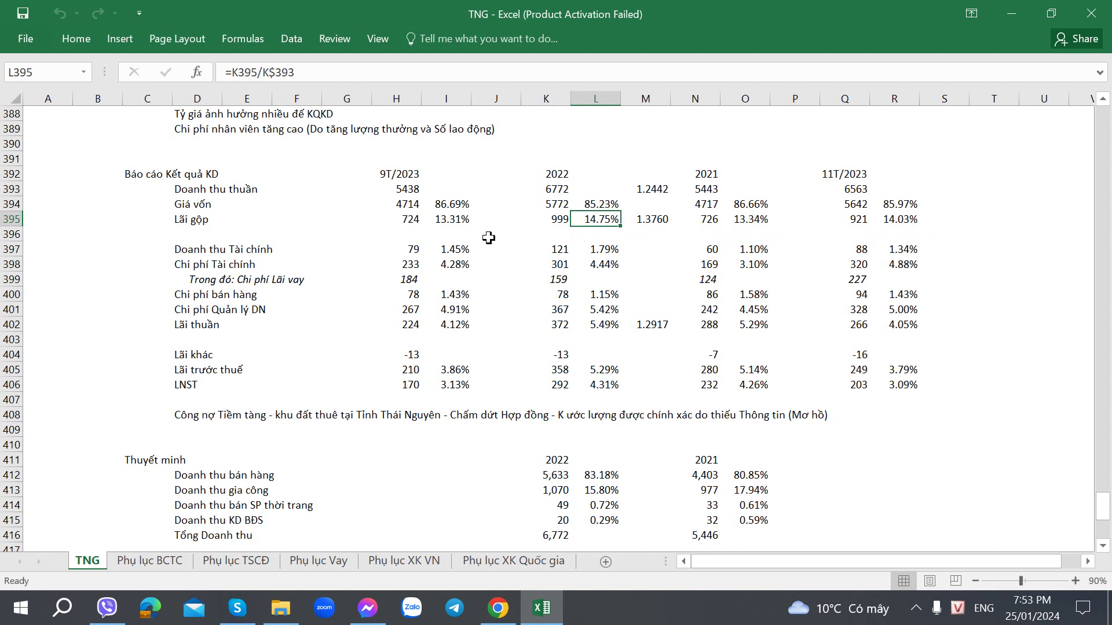
{"action": "left_click", "coordinate": [463, 220]}
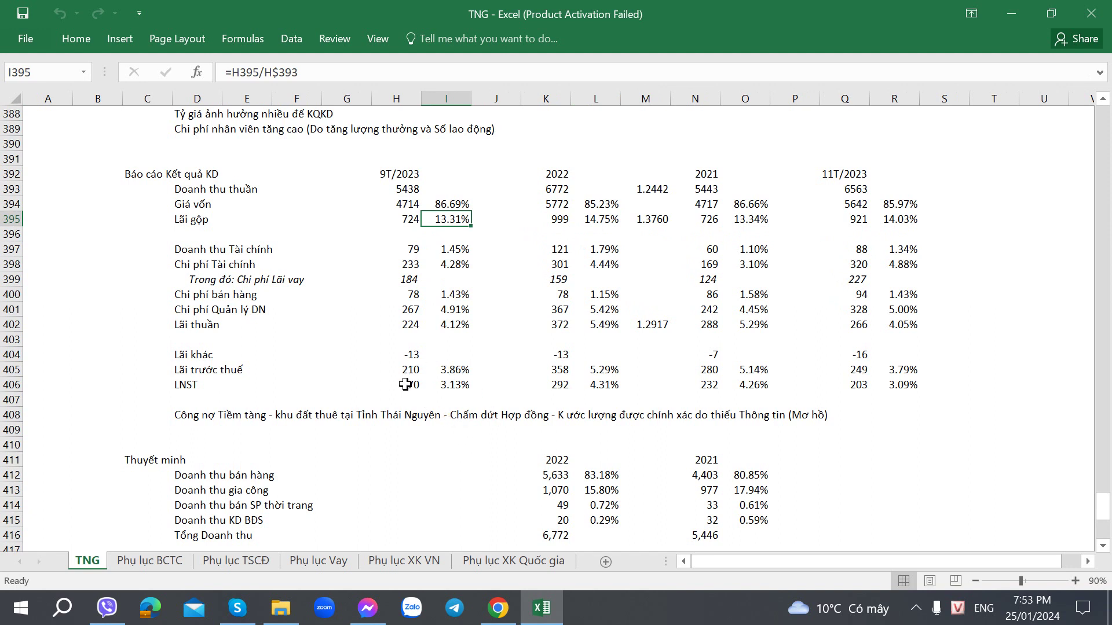
Switch to Chrome and open the Q3/2023 consolidated financial report PDF from TNG's report downloads on CafeF
{"action": "key", "text": "alt+Tab"}
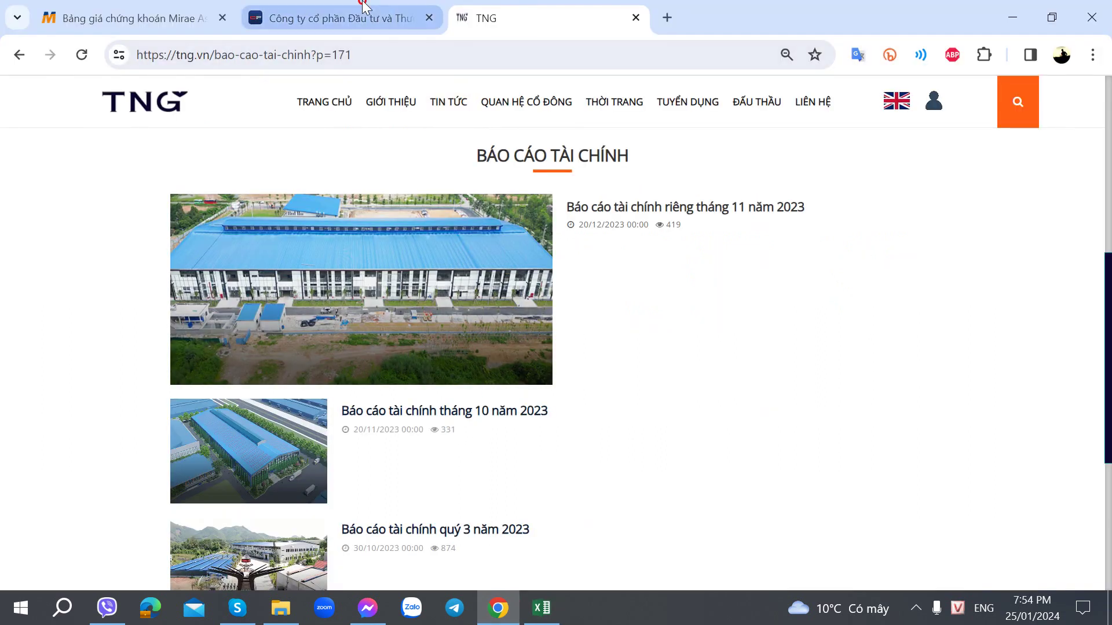
{"action": "left_click", "coordinate": [348, 14]}
{"action": "scroll", "coordinate": [454, 255], "scroll_direction": "down", "scroll_amount": 5}
{"action": "scroll", "coordinate": [454, 255], "scroll_direction": "down", "scroll_amount": 7}
{"action": "scroll", "coordinate": [521, 243], "scroll_direction": "up", "scroll_amount": 4}
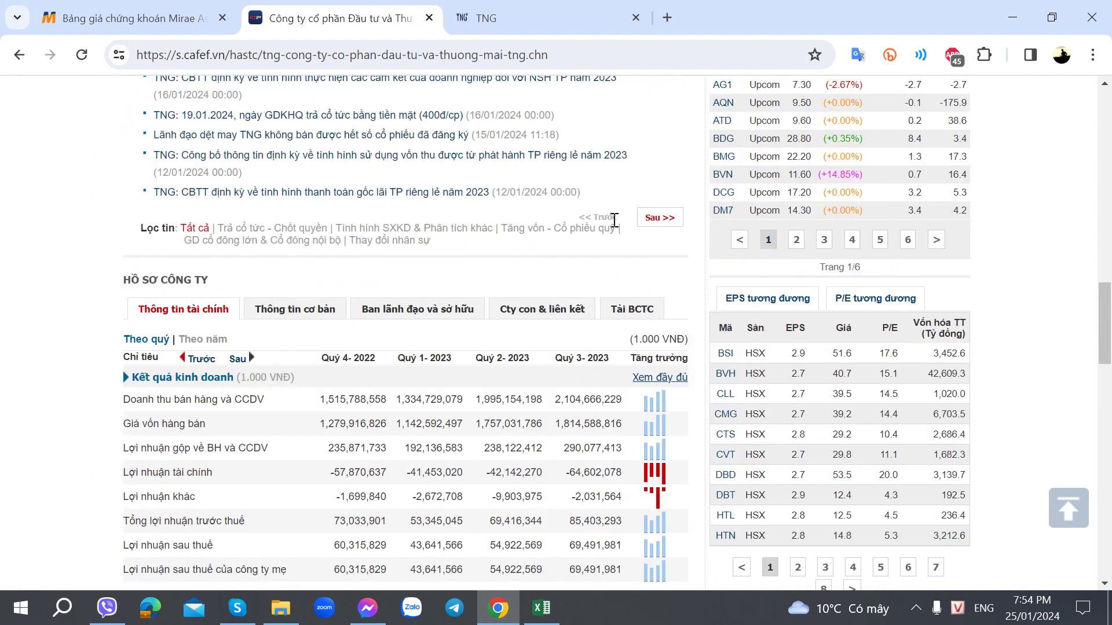
{"action": "left_click", "coordinate": [639, 307]}
{"action": "scroll", "coordinate": [639, 311], "scroll_direction": "down", "scroll_amount": 3}
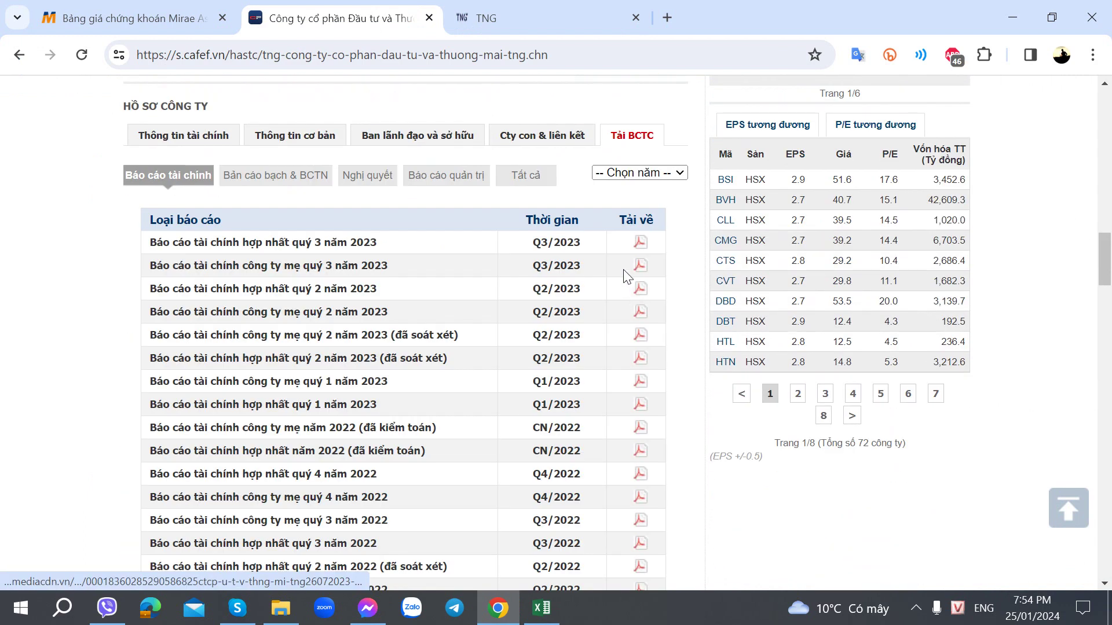
{"action": "left_click", "coordinate": [639, 242]}
{"action": "left_click", "coordinate": [579, 5]}
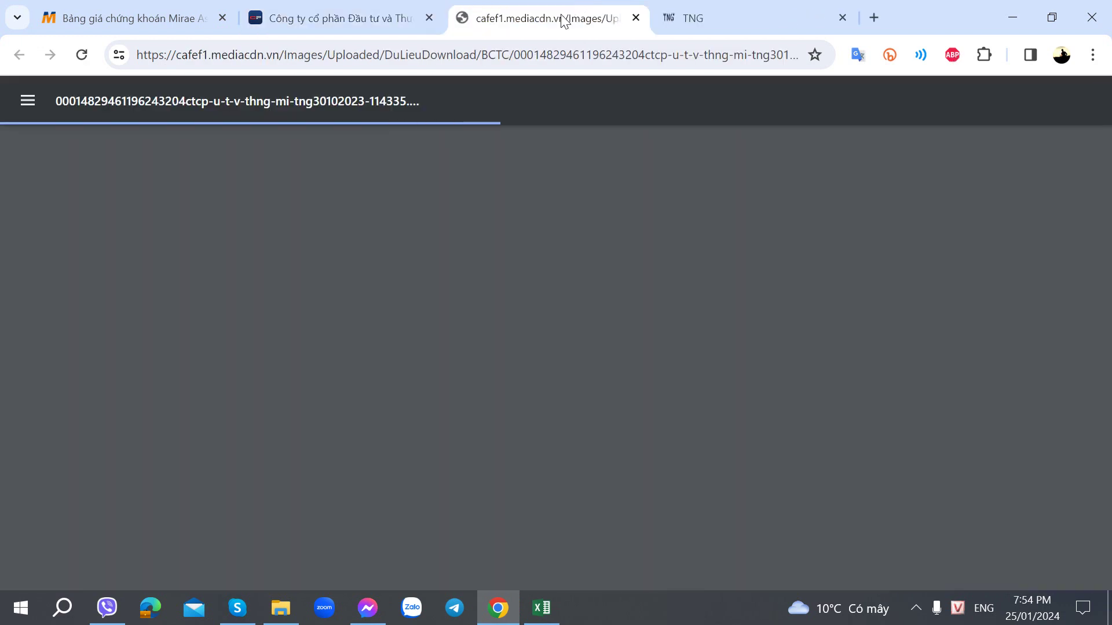
Read the company's letter explaining the change in Q3/2023 after-tax profit in the report PDF
{"action": "scroll", "coordinate": [484, 216], "scroll_direction": "down", "scroll_amount": 20}
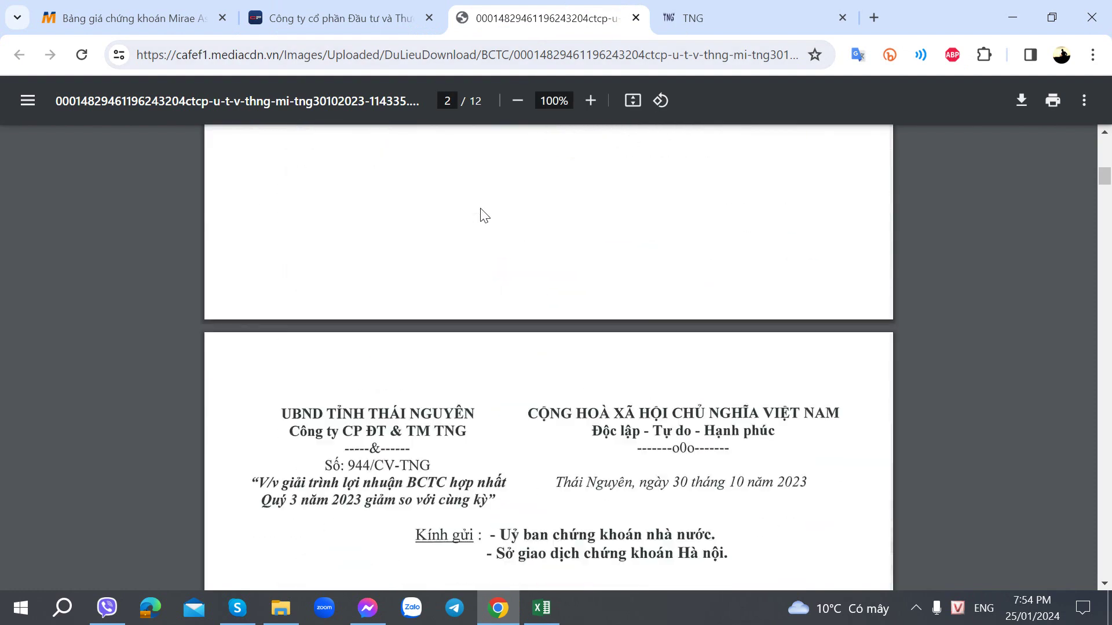
{"action": "scroll", "coordinate": [480, 214], "scroll_direction": "up", "scroll_amount": 6}
{"action": "scroll", "coordinate": [480, 214], "scroll_direction": "down", "scroll_amount": 8}
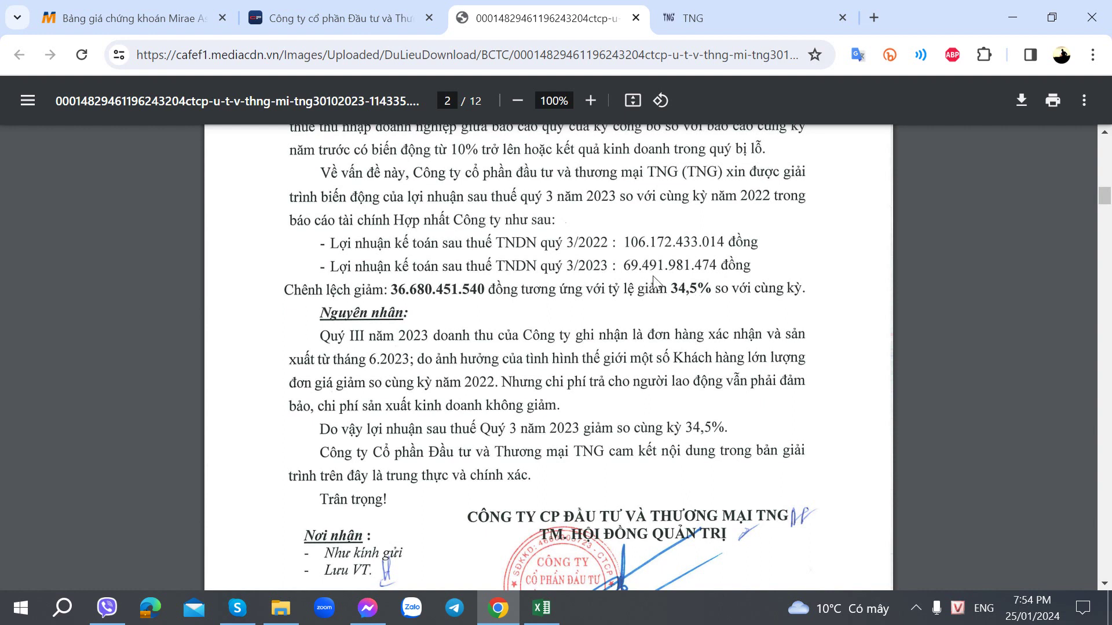
{"action": "scroll", "coordinate": [635, 294], "scroll_direction": "down", "scroll_amount": 4}
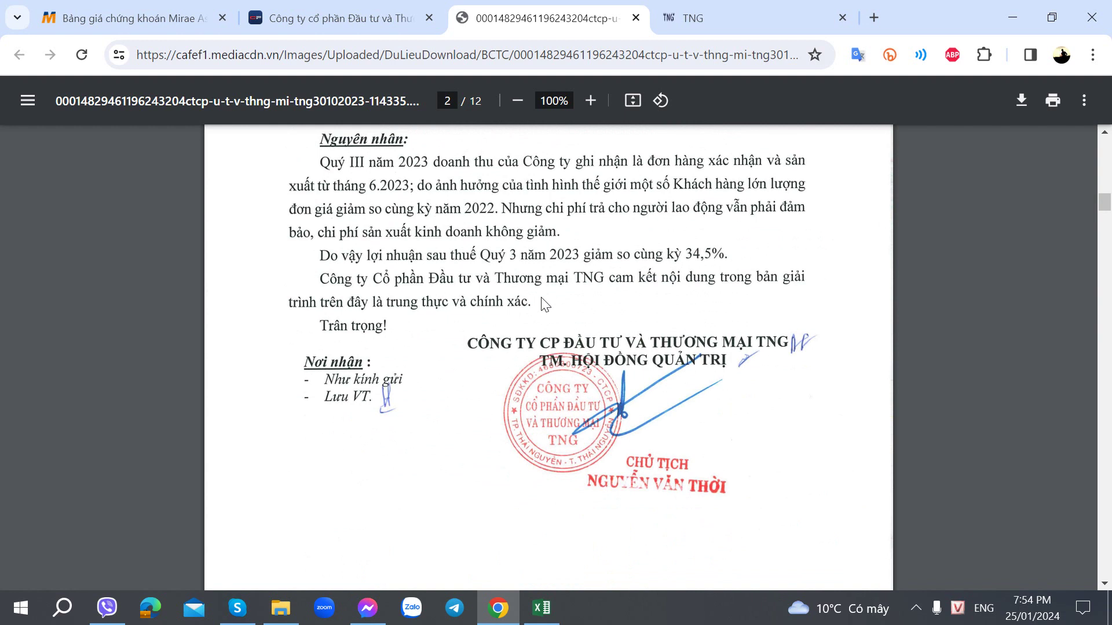
{"action": "scroll", "coordinate": [475, 286], "scroll_direction": "up", "scroll_amount": 4}
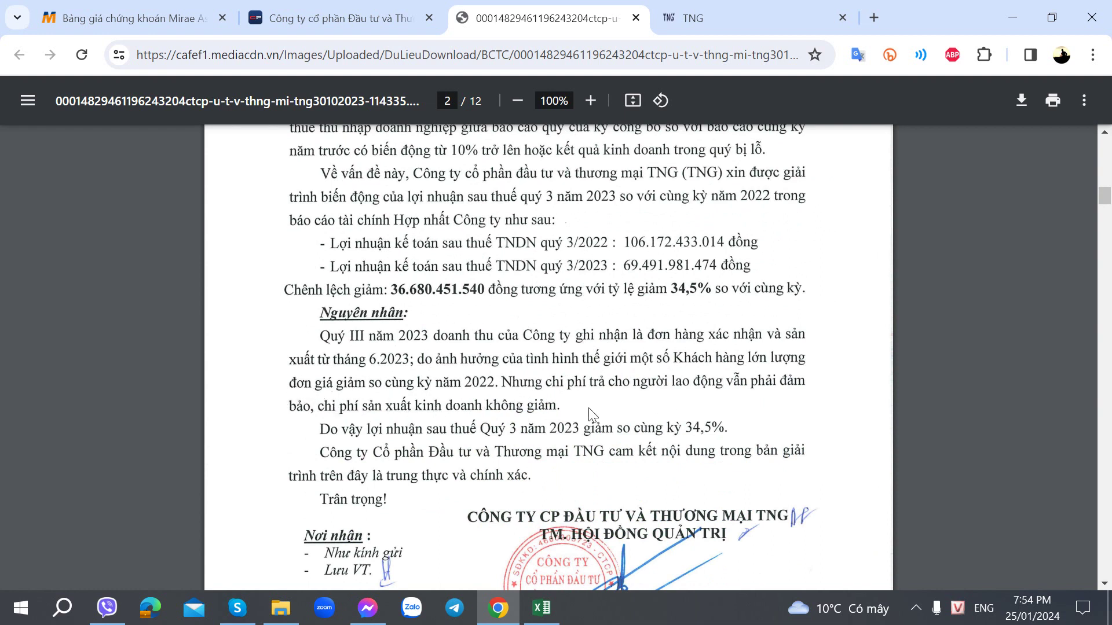
{"action": "scroll", "coordinate": [455, 411], "scroll_direction": "down", "scroll_amount": 5}
{"action": "scroll", "coordinate": [456, 411], "scroll_direction": "up", "scroll_amount": 3}
Find the consolidated cash flow statement on page 7 and examine its operating, investing and financing cash flows
{"action": "scroll", "coordinate": [455, 411], "scroll_direction": "down", "scroll_amount": 15}
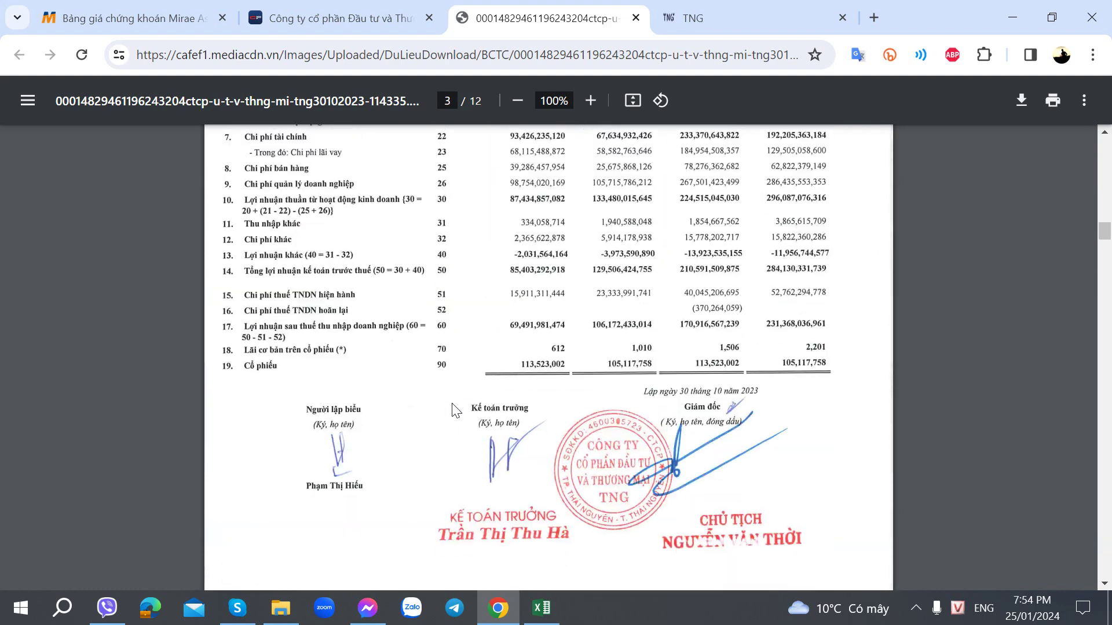
{"action": "scroll", "coordinate": [456, 411], "scroll_direction": "down", "scroll_amount": 20}
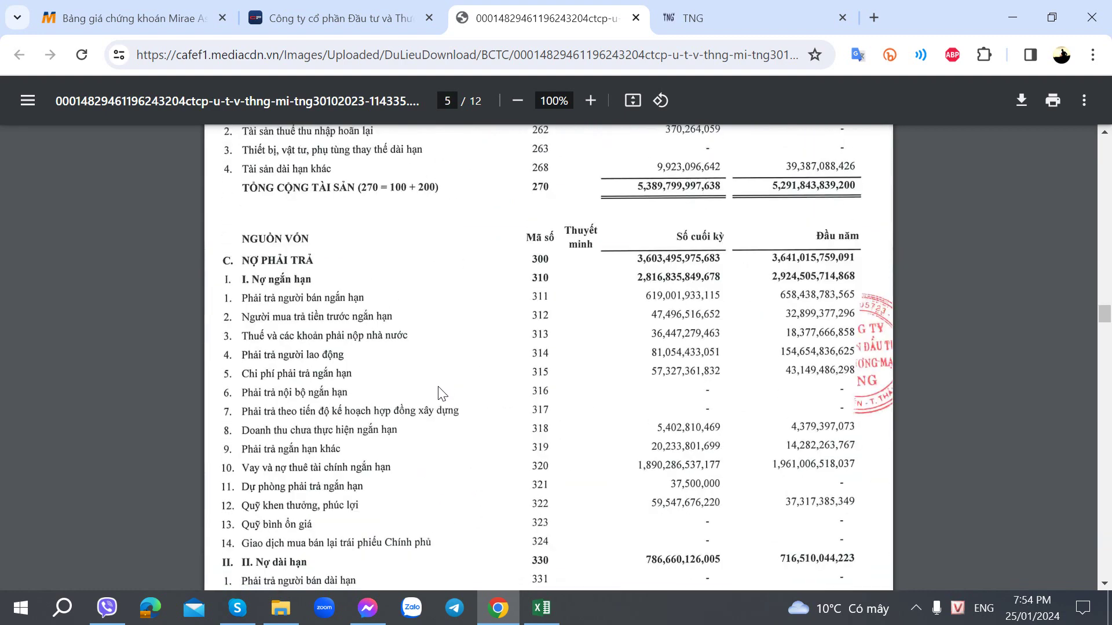
{"action": "scroll", "coordinate": [438, 390], "scroll_direction": "down", "scroll_amount": 20}
{"action": "scroll", "coordinate": [435, 384], "scroll_direction": "up", "scroll_amount": 13}
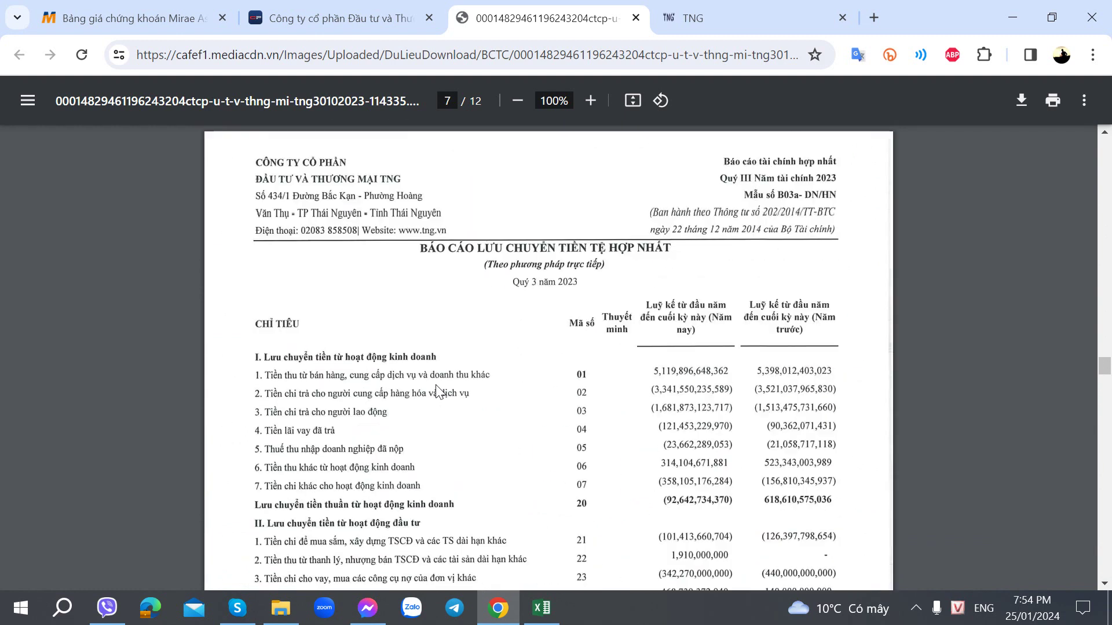
{"action": "scroll", "coordinate": [436, 385], "scroll_direction": "down", "scroll_amount": 3}
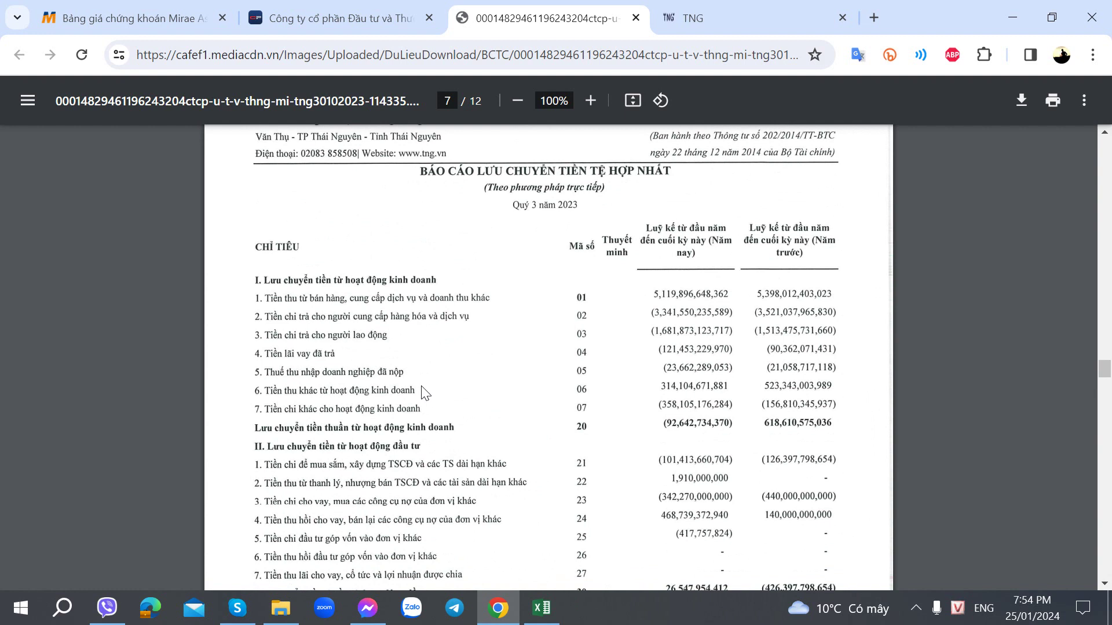
{"action": "scroll", "coordinate": [417, 387], "scroll_direction": "down", "scroll_amount": 3}
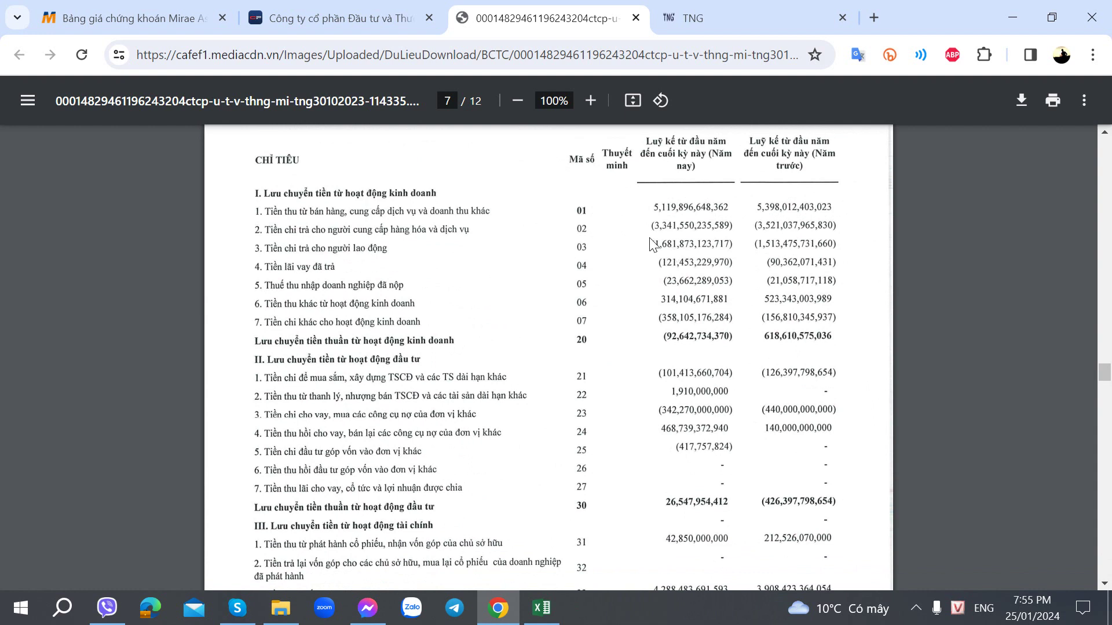
{"action": "scroll", "coordinate": [617, 347], "scroll_direction": "down", "scroll_amount": 3}
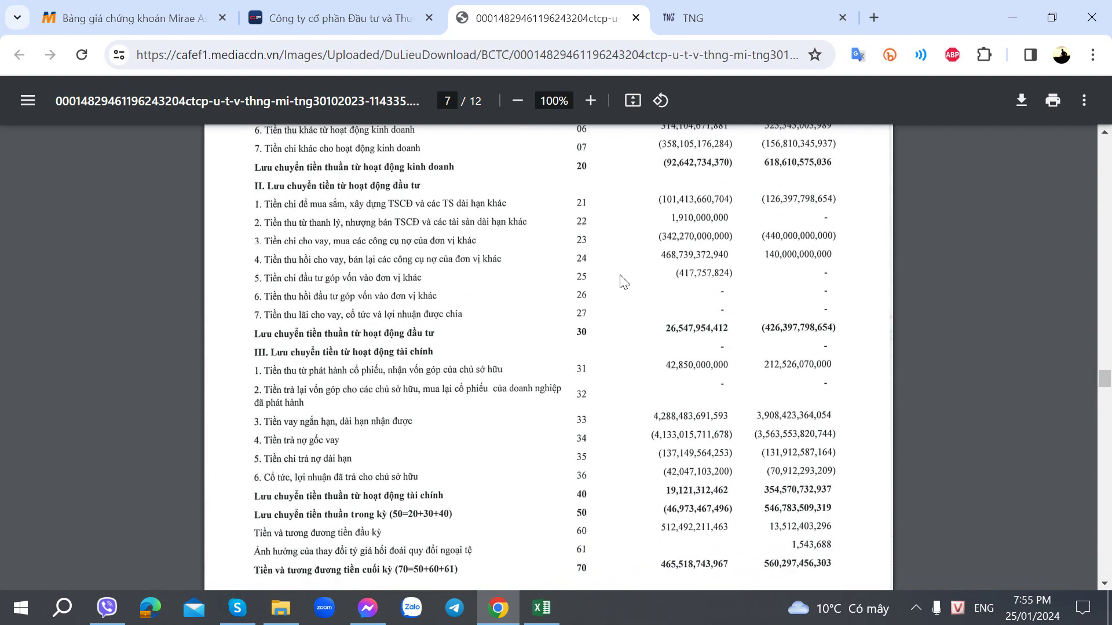
{"action": "scroll", "coordinate": [596, 263], "scroll_direction": "up", "scroll_amount": 3}
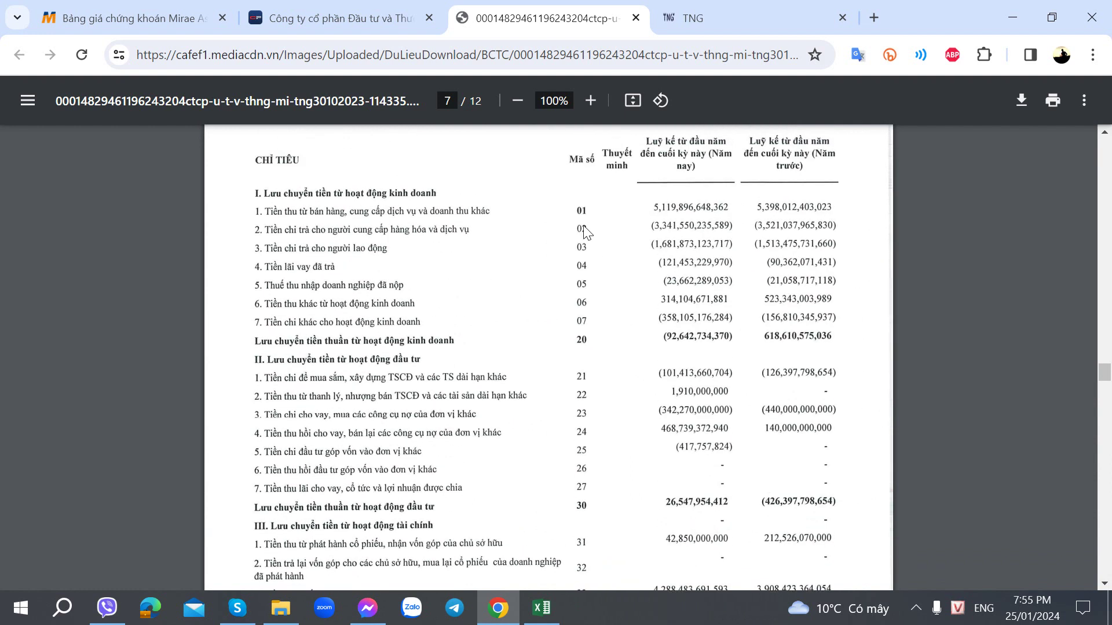
{"action": "scroll", "coordinate": [727, 333], "scroll_direction": "down", "scroll_amount": 2}
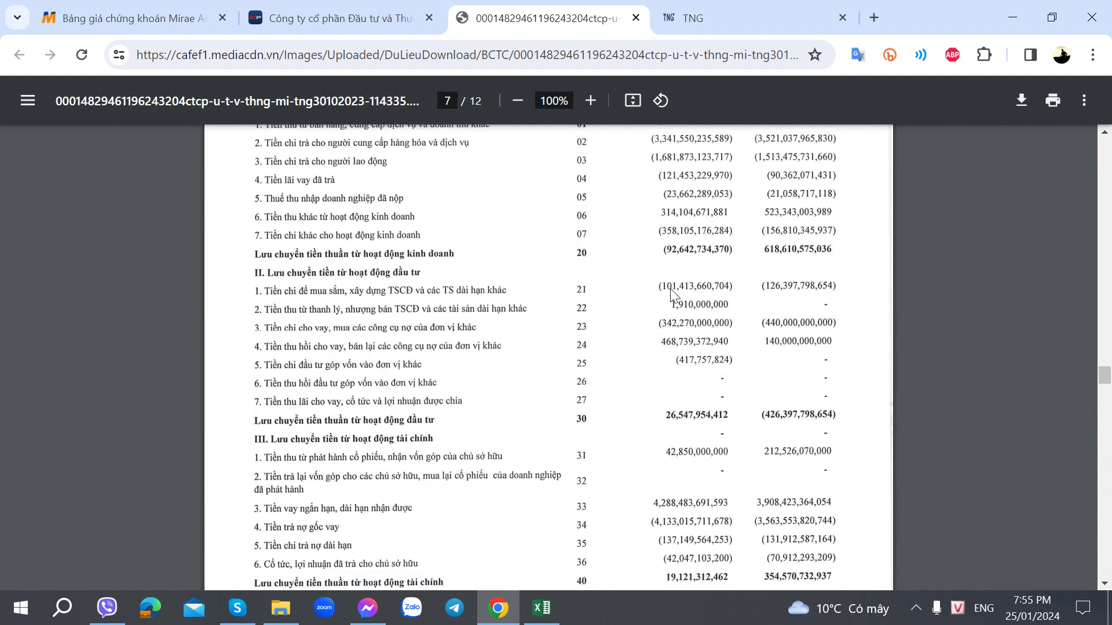
{"action": "scroll", "coordinate": [777, 302], "scroll_direction": "up", "scroll_amount": 2}
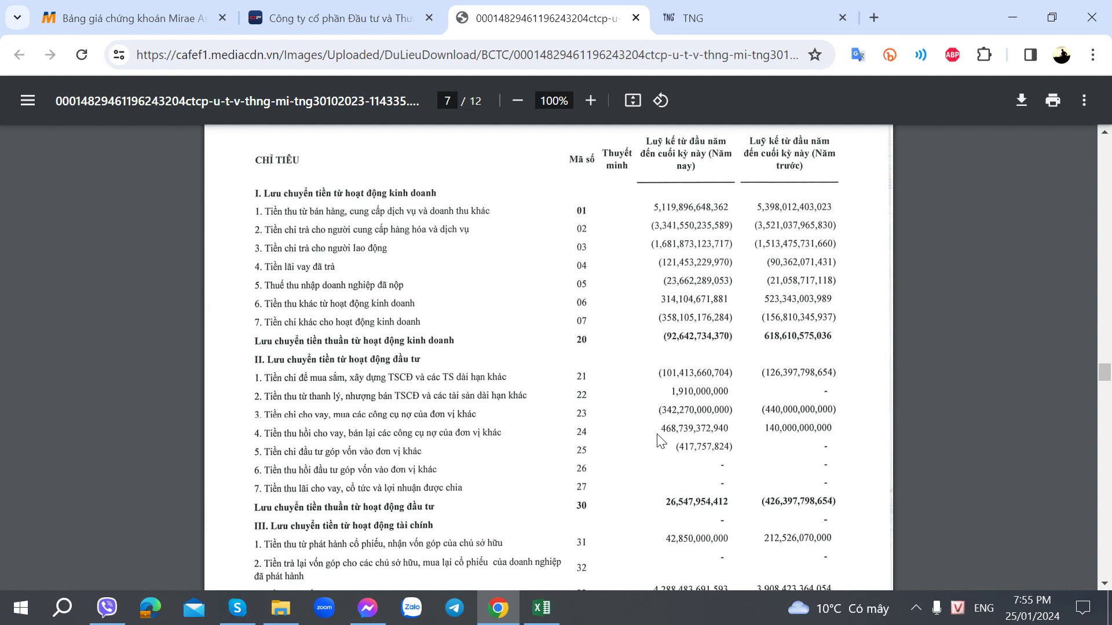
{"action": "scroll", "coordinate": [623, 451], "scroll_direction": "down", "scroll_amount": 3}
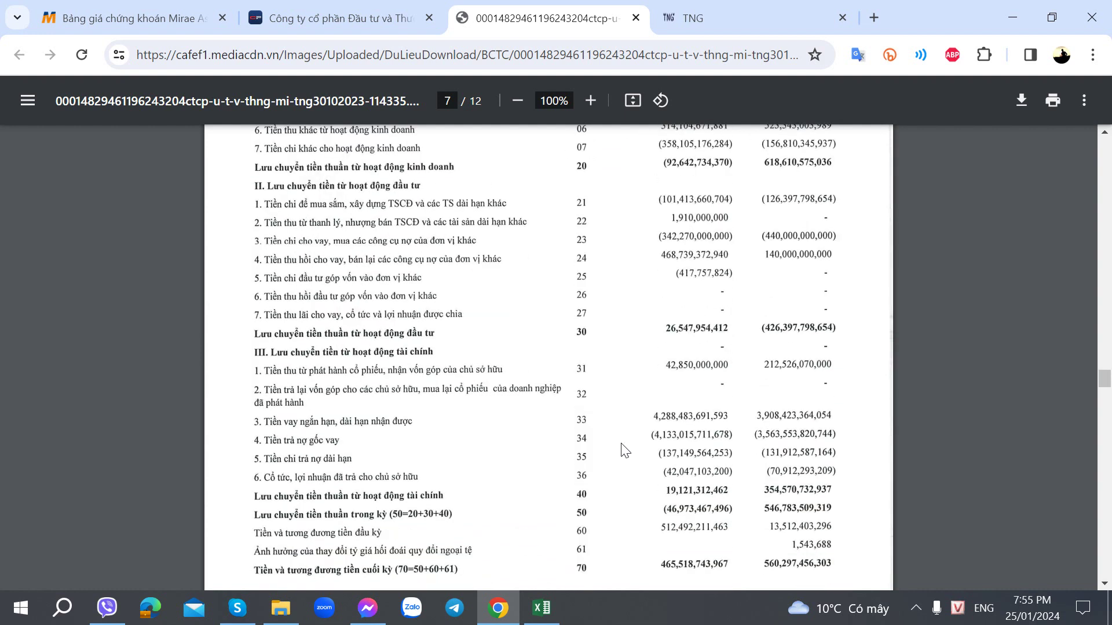
{"action": "scroll", "coordinate": [623, 450], "scroll_direction": "down", "scroll_amount": 1}
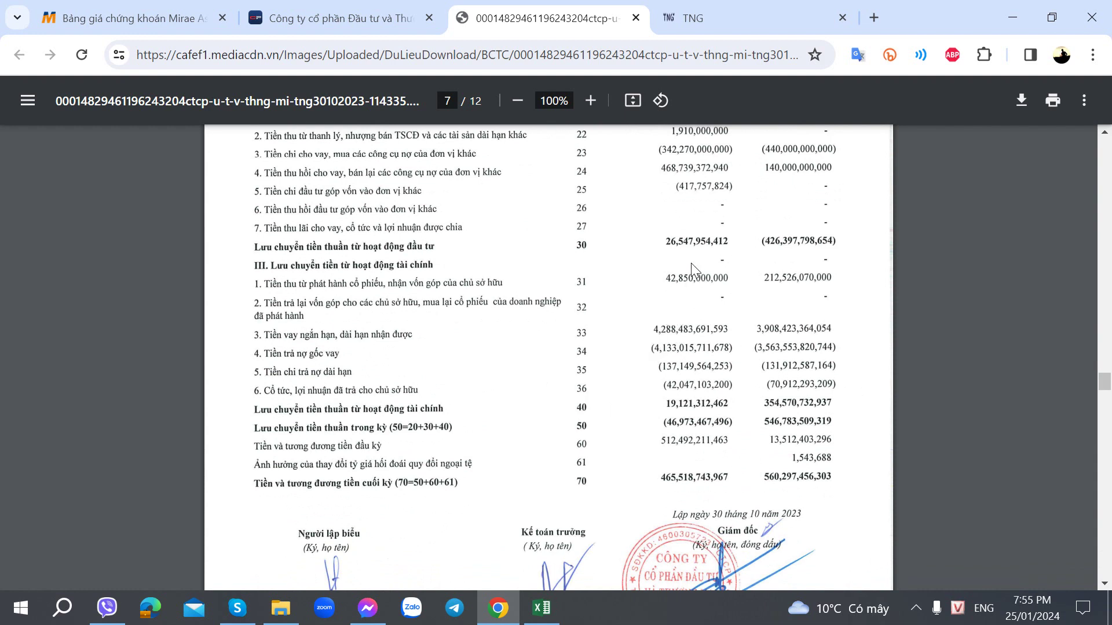
Check TNG's dividend and capital increase history on CafeF, then return to the cash flow statement
{"action": "left_click", "coordinate": [324, 6]}
{"action": "scroll", "coordinate": [556, 197], "scroll_direction": "up", "scroll_amount": 8}
{"action": "mouse_move", "coordinate": [555, 193]}
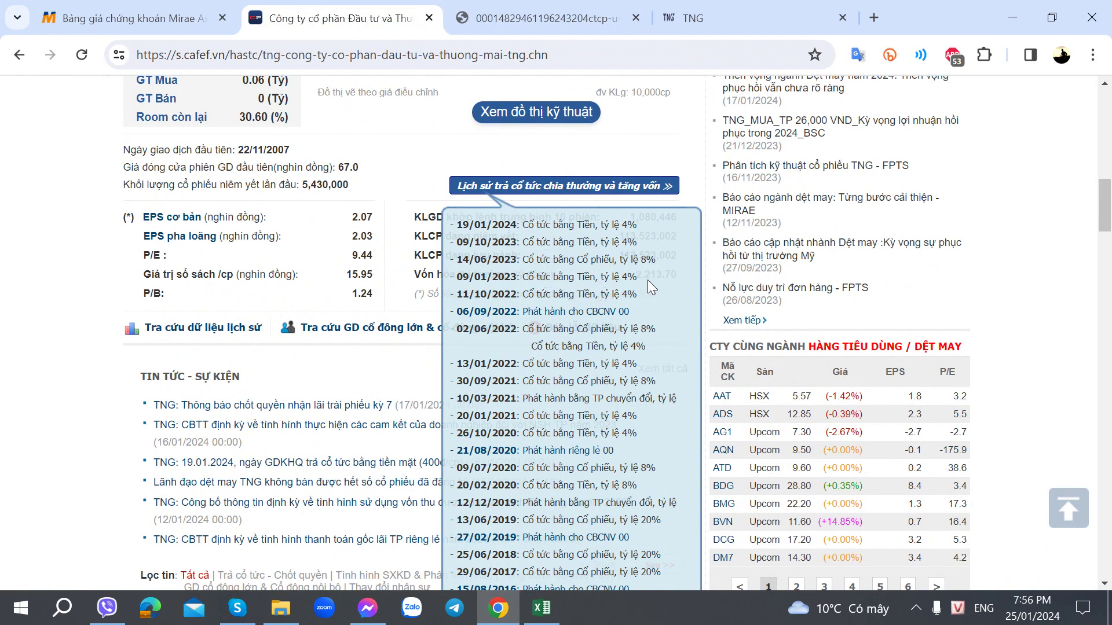
{"action": "left_click_drag", "start_coordinate": [643, 279], "coordinate": [512, 243]}
{"action": "left_click", "coordinate": [524, 12]}
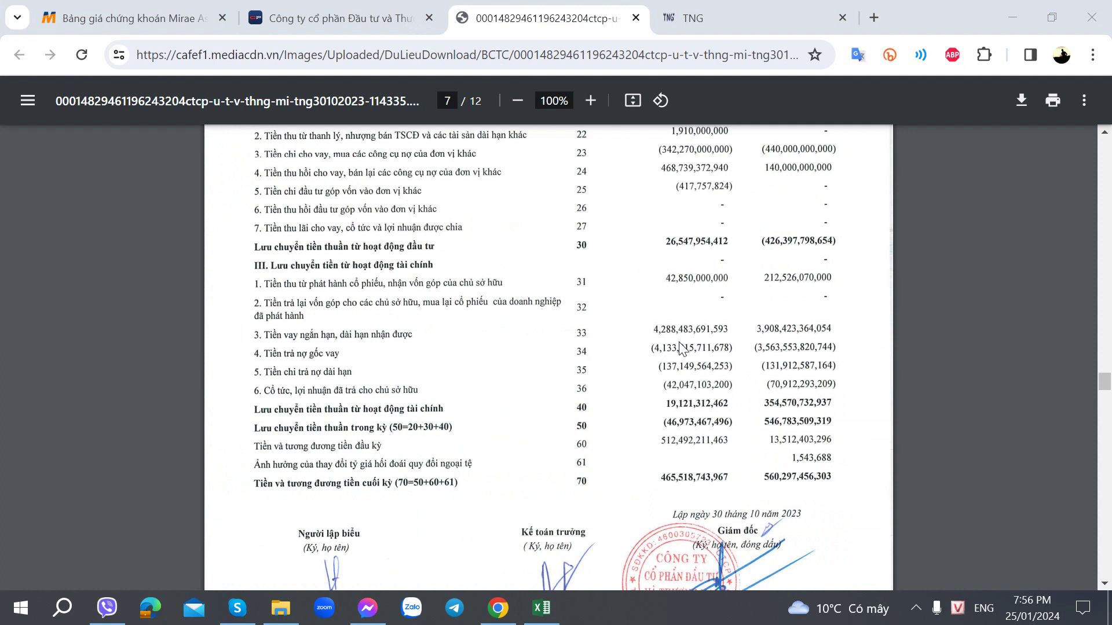
Review the investing and operating sections of the Q3/2023 consolidated cash flow statement on page 7
{"action": "scroll", "coordinate": [683, 324], "scroll_direction": "up", "scroll_amount": 1}
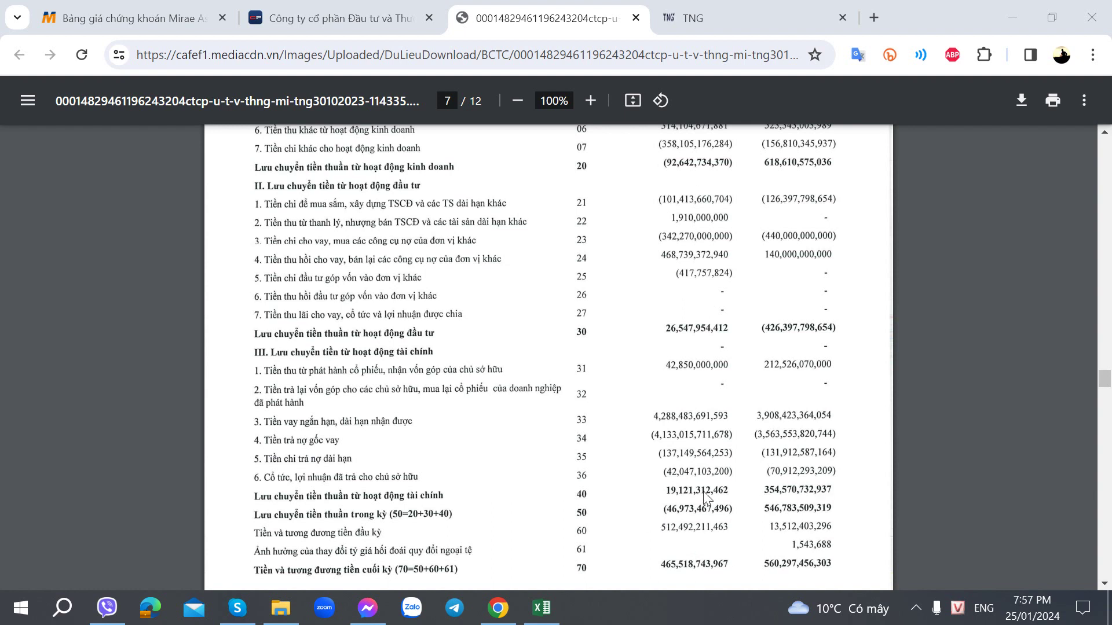
{"action": "scroll", "coordinate": [700, 491], "scroll_direction": "up", "scroll_amount": 3}
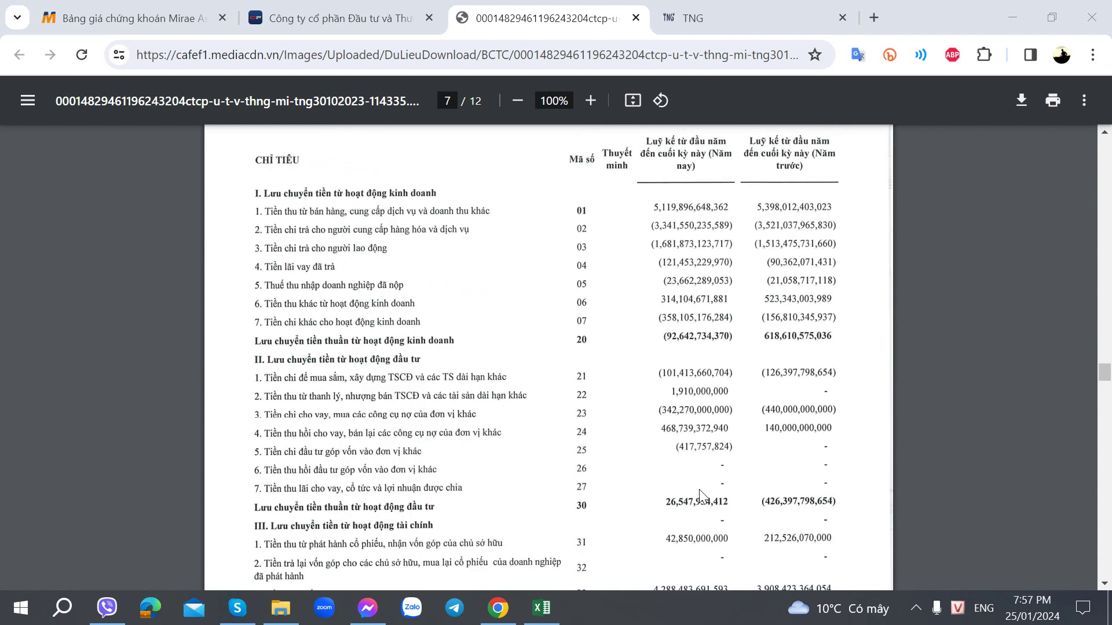
{"action": "scroll", "coordinate": [702, 496], "scroll_direction": "down", "scroll_amount": 1}
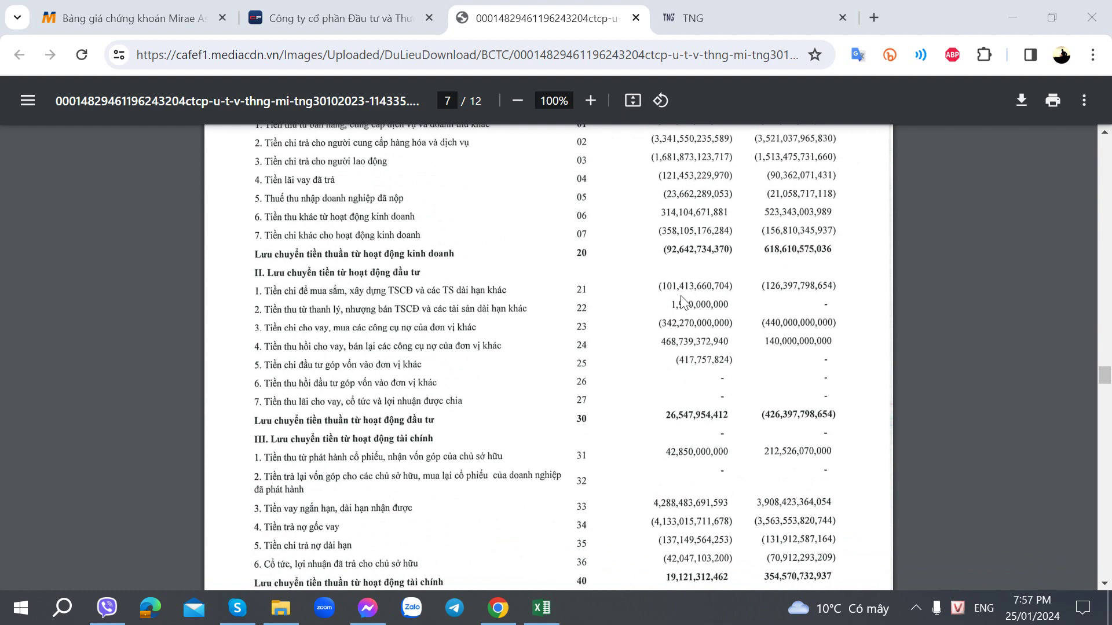
Open the reviewed Q2/2023 consolidated financial report PDF from TNG's report downloads on CafeF
{"action": "left_click", "coordinate": [421, 8]}
{"action": "scroll", "coordinate": [539, 360], "scroll_direction": "down", "scroll_amount": 4}
{"action": "scroll", "coordinate": [539, 360], "scroll_direction": "down", "scroll_amount": 6}
{"action": "scroll", "coordinate": [523, 338], "scroll_direction": "up", "scroll_amount": 3}
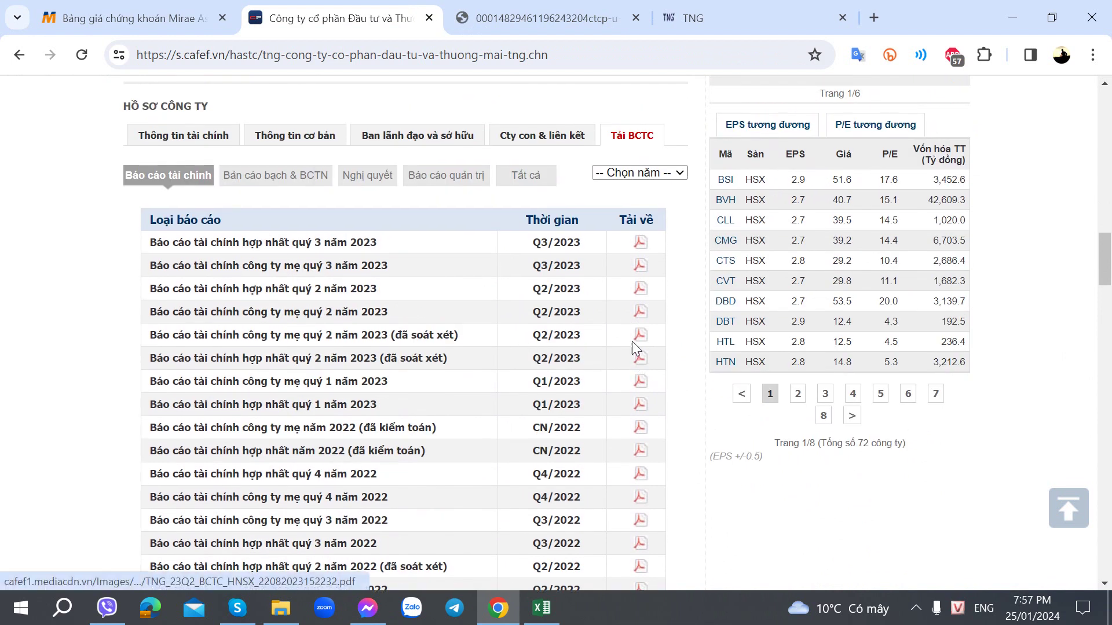
{"action": "middle_click", "coordinate": [639, 357]}
{"action": "left_click", "coordinate": [616, 7]}
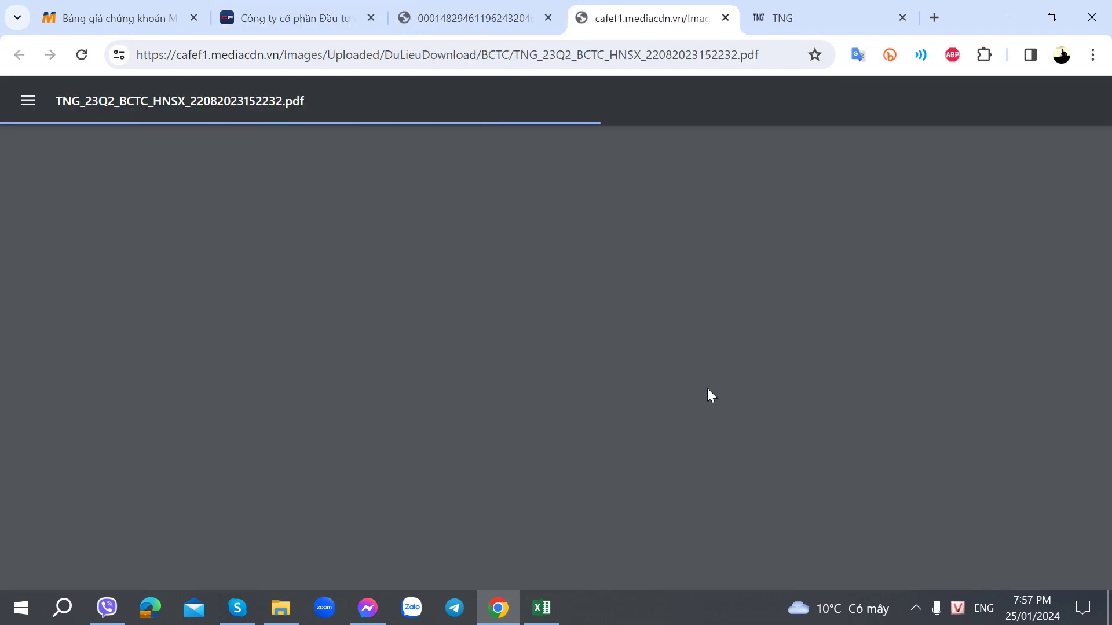
Find the interim consolidated cash flow statement on page 10 of the Q2/2023 report
{"action": "scroll", "coordinate": [707, 388], "scroll_direction": "down", "scroll_amount": 15}
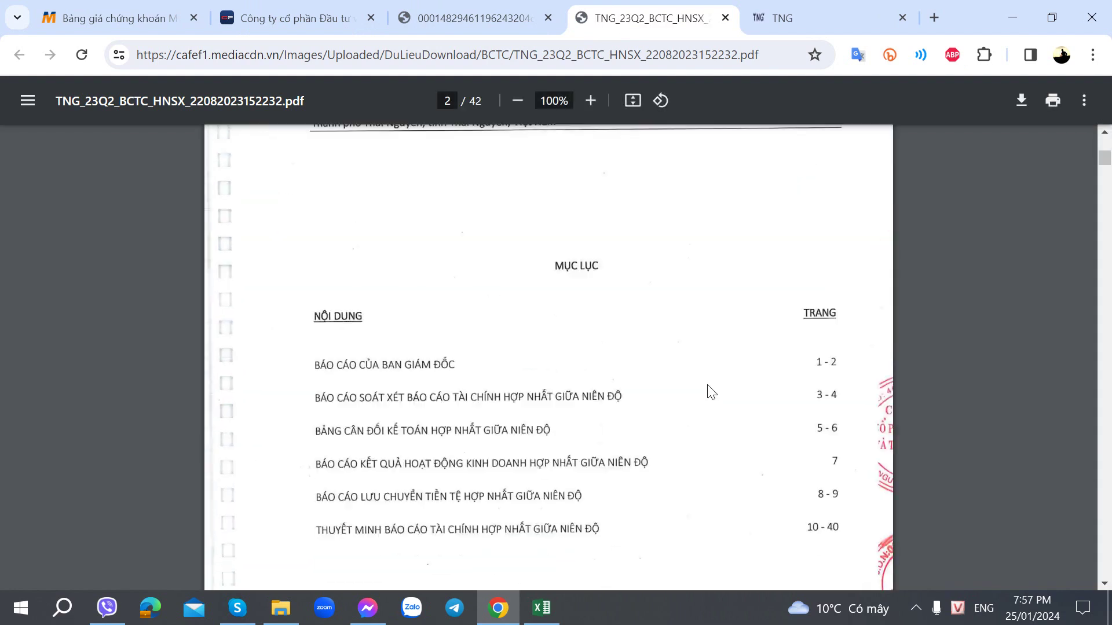
{"action": "scroll", "coordinate": [707, 388], "scroll_direction": "down", "scroll_amount": 20}
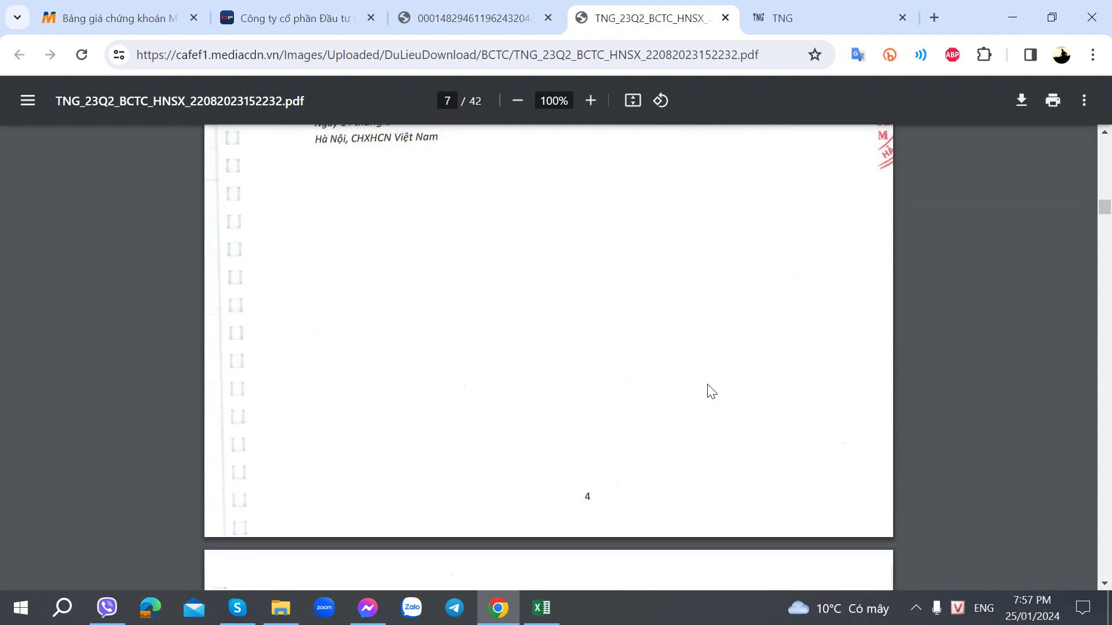
{"action": "scroll", "coordinate": [711, 392], "scroll_direction": "down", "scroll_amount": 20}
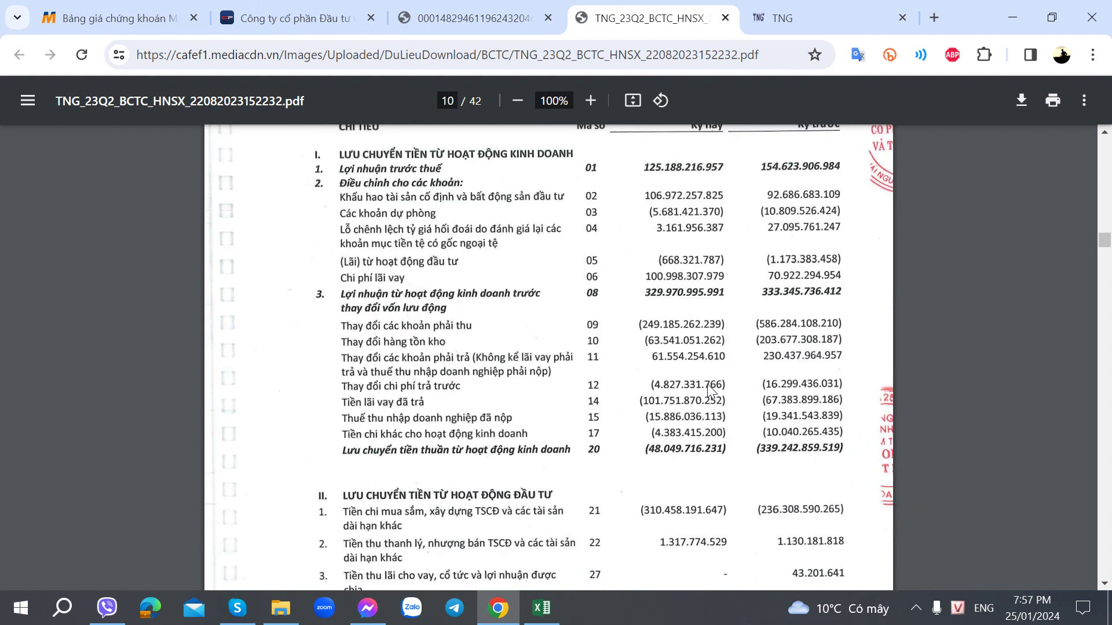
{"action": "scroll", "coordinate": [711, 392], "scroll_direction": "up", "scroll_amount": 3}
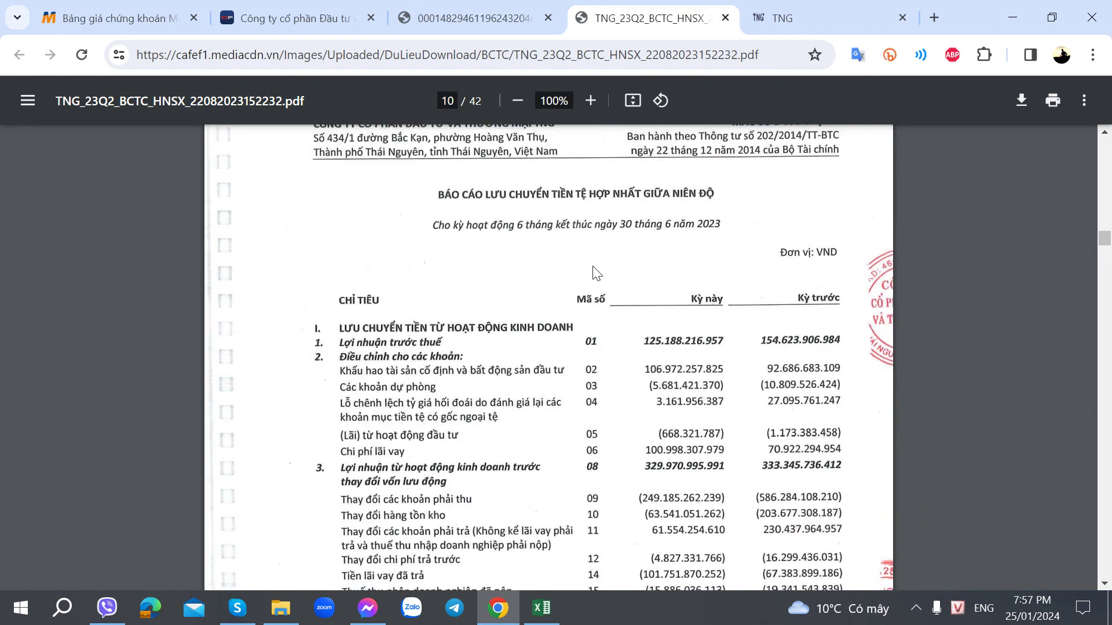
Examine the operating and investing cash flows for the first six months of 2023 on page 10
{"action": "scroll", "coordinate": [607, 298], "scroll_direction": "down", "scroll_amount": 1}
{"action": "scroll", "coordinate": [607, 298], "scroll_direction": "down", "scroll_amount": 1}
{"action": "scroll", "coordinate": [695, 362], "scroll_direction": "down", "scroll_amount": 2}
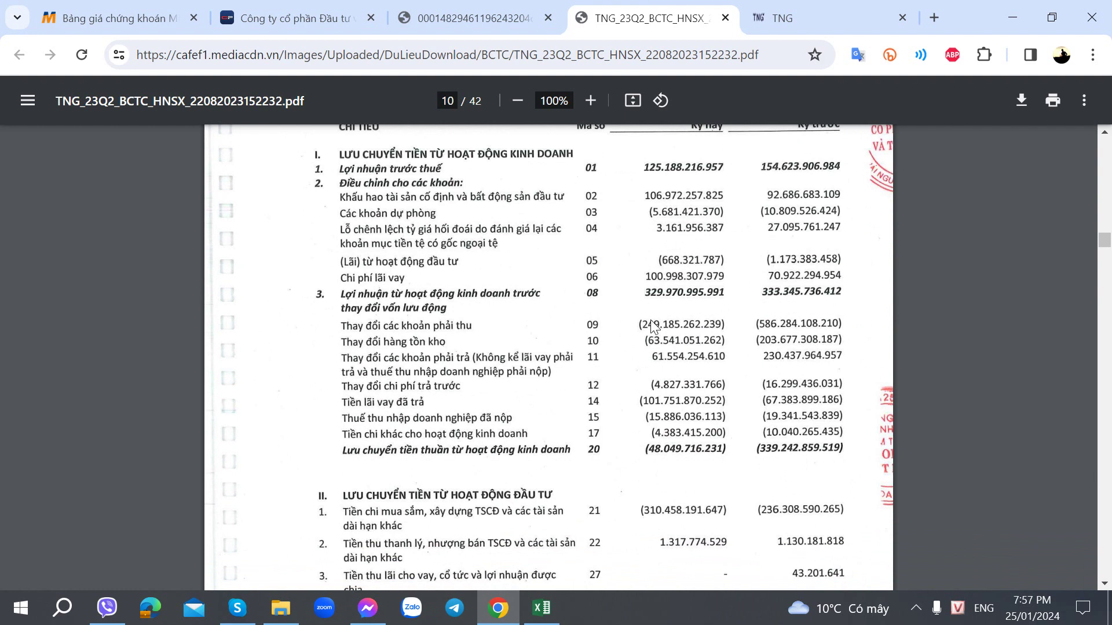
{"action": "scroll", "coordinate": [649, 348], "scroll_direction": "down", "scroll_amount": 1}
{"action": "scroll", "coordinate": [648, 350], "scroll_direction": "up", "scroll_amount": 2}
{"action": "scroll", "coordinate": [647, 348], "scroll_direction": "down", "scroll_amount": 1}
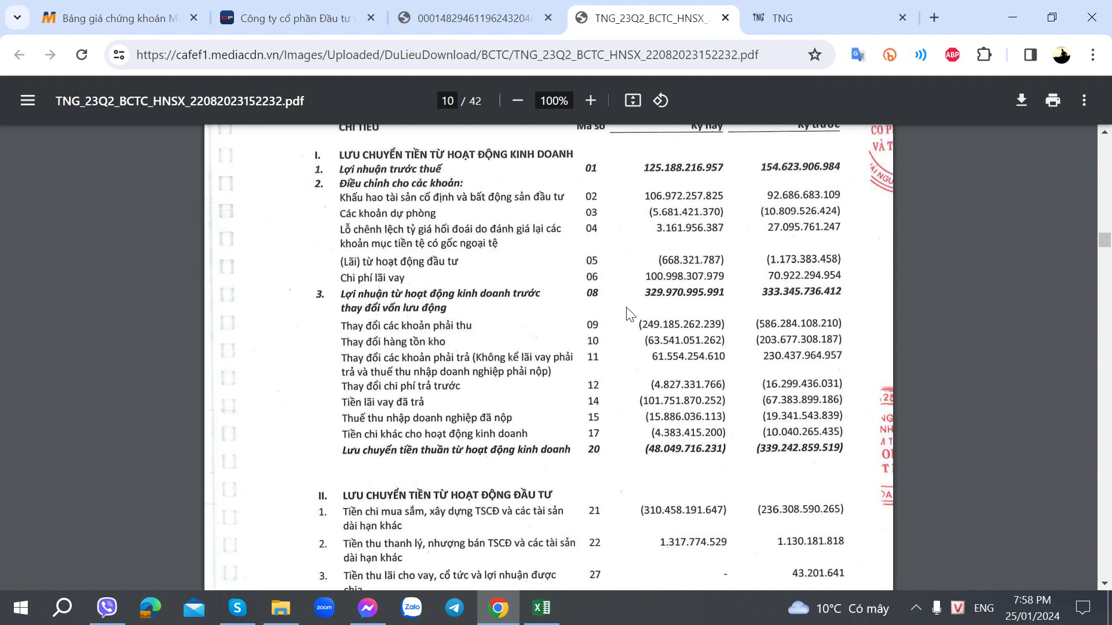
{"action": "scroll", "coordinate": [686, 449], "scroll_direction": "down", "scroll_amount": 3}
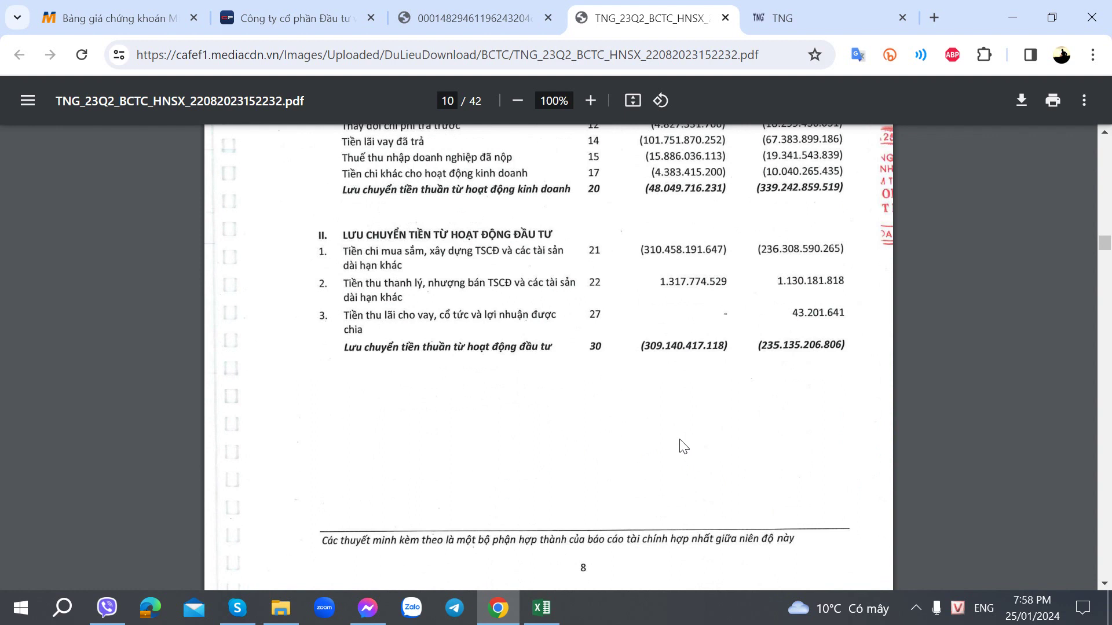
Compare the investing cash flows in the Q2/2023 report with those in the Q3/2023 report
{"action": "left_click", "coordinate": [530, 16]}
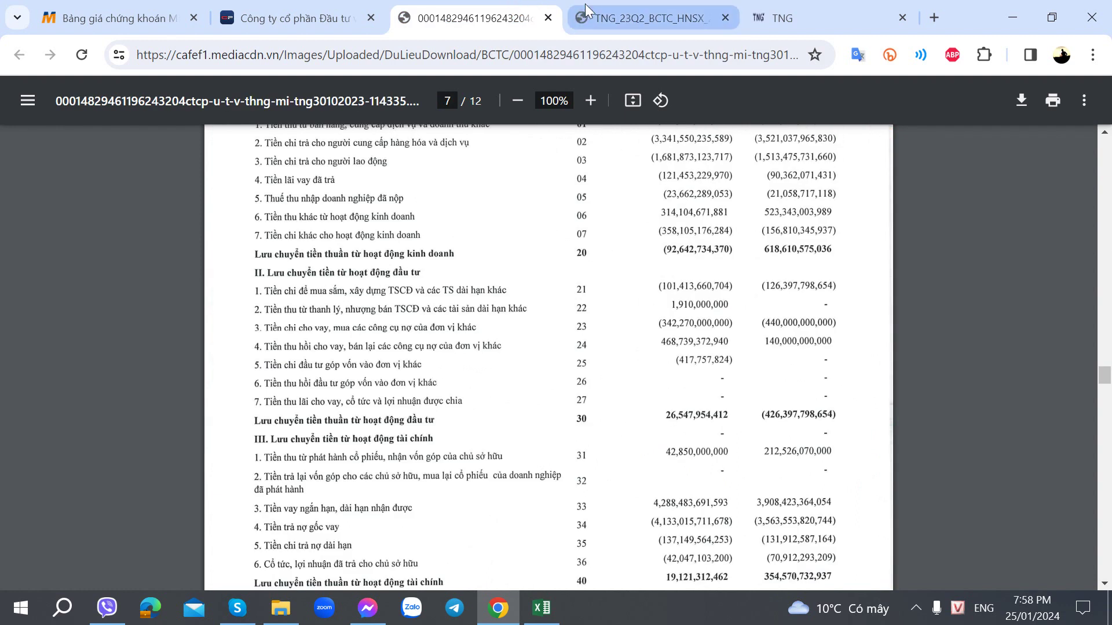
{"action": "mouse_move", "coordinate": [617, 7]}
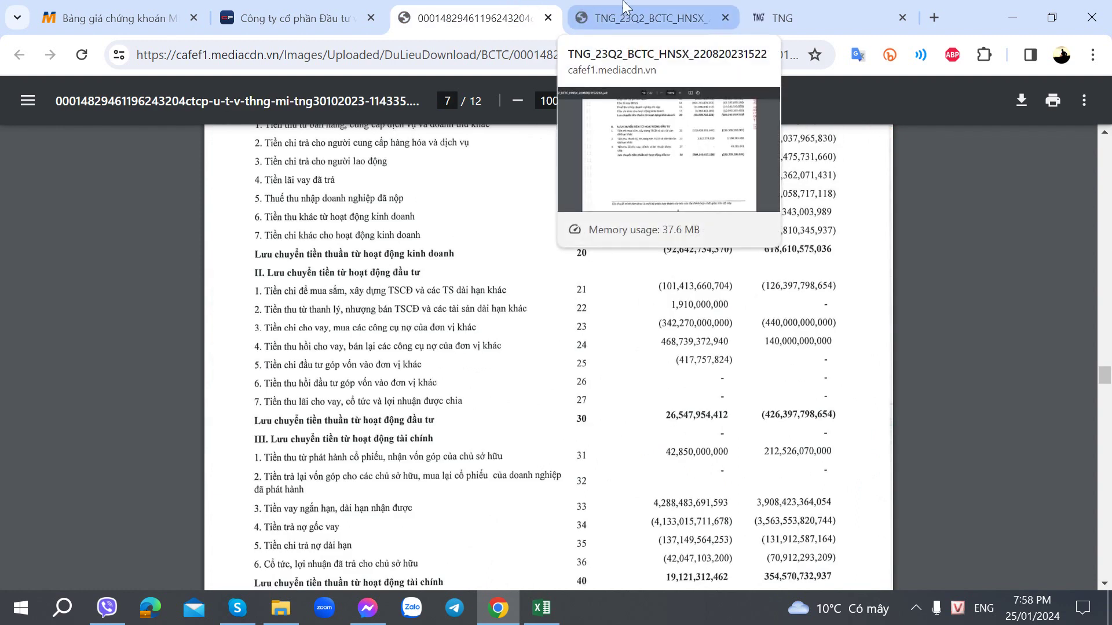
{"action": "left_click", "coordinate": [626, 7]}
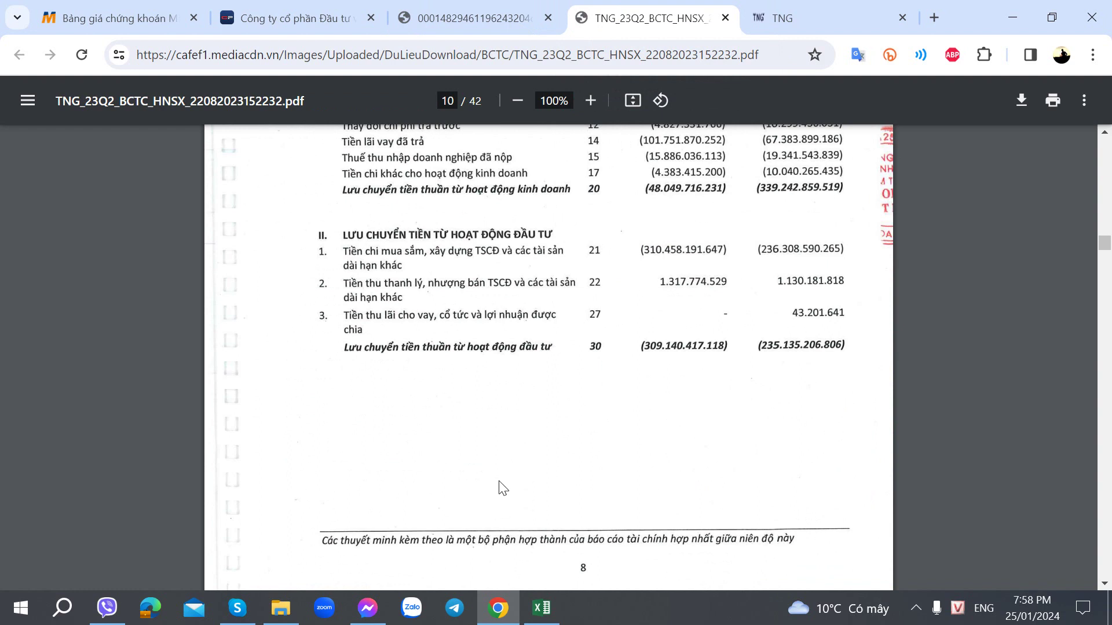
{"action": "left_click", "coordinate": [544, 6]}
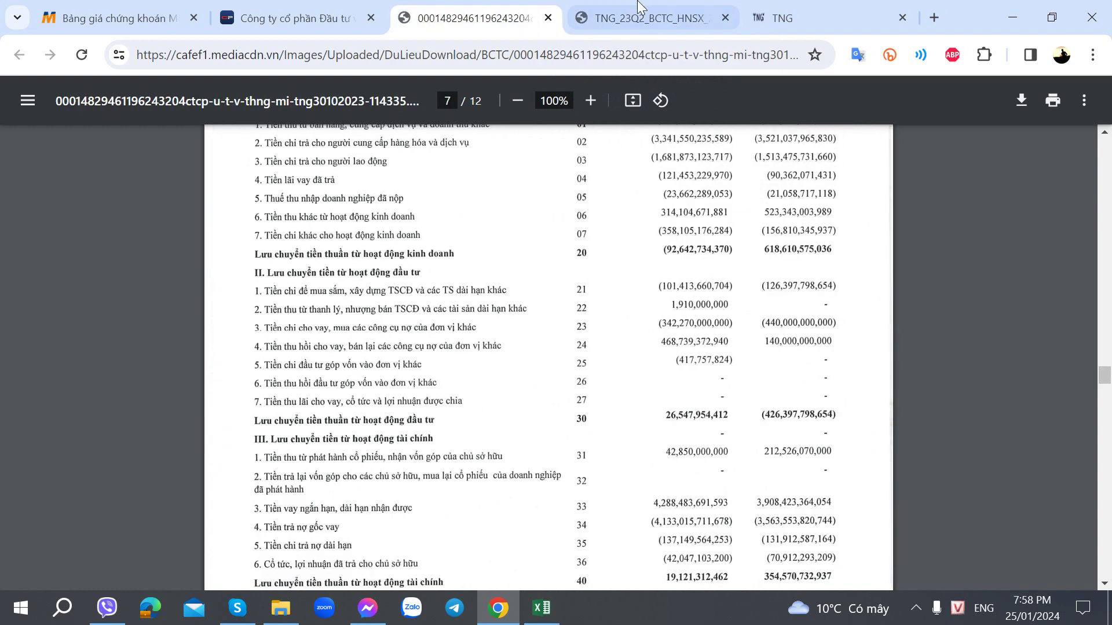
{"action": "left_click", "coordinate": [643, 18]}
Examine the financing cash flows on page 11 of the Q2/2023 report against the operating and investing sections on page 10
{"action": "scroll", "coordinate": [613, 375], "scroll_direction": "down", "scroll_amount": 10}
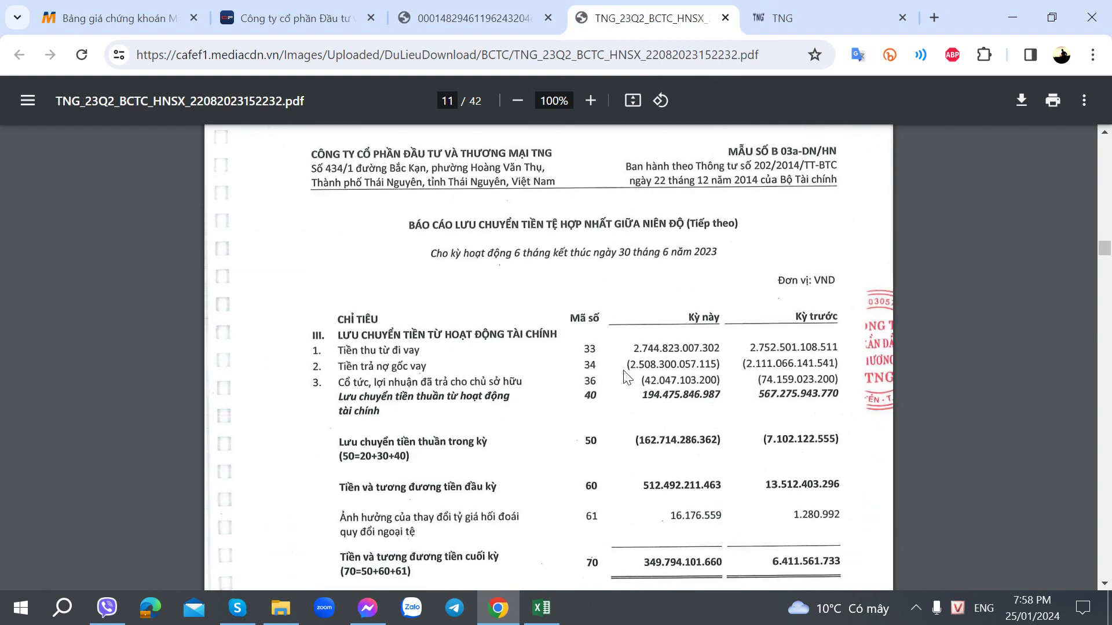
{"action": "scroll", "coordinate": [625, 365], "scroll_direction": "up", "scroll_amount": 8}
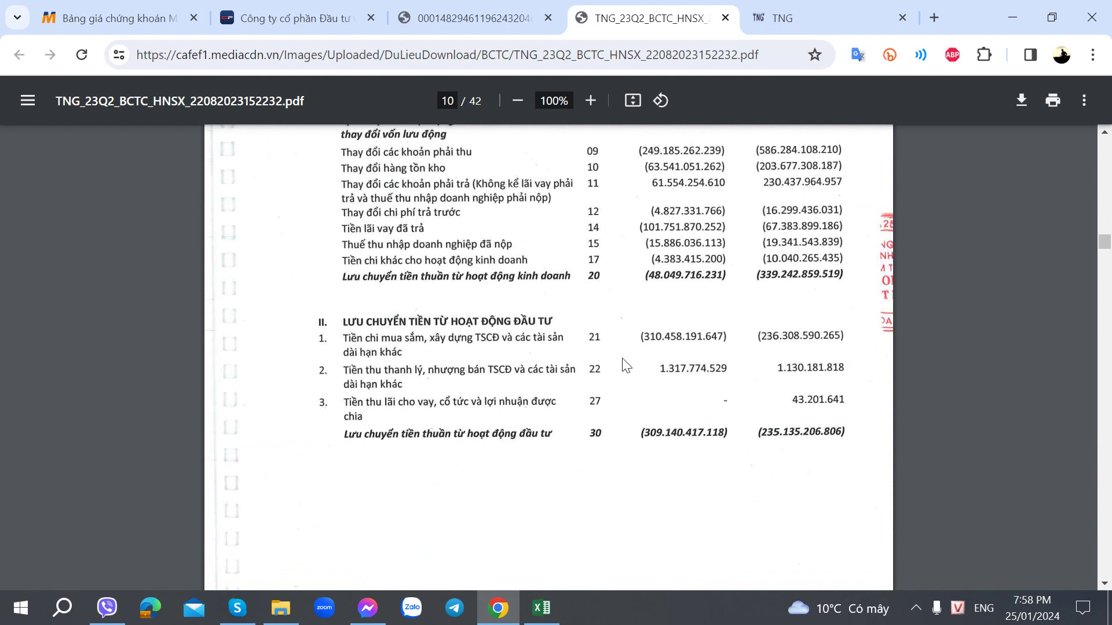
{"action": "scroll", "coordinate": [625, 364], "scroll_direction": "down", "scroll_amount": 8}
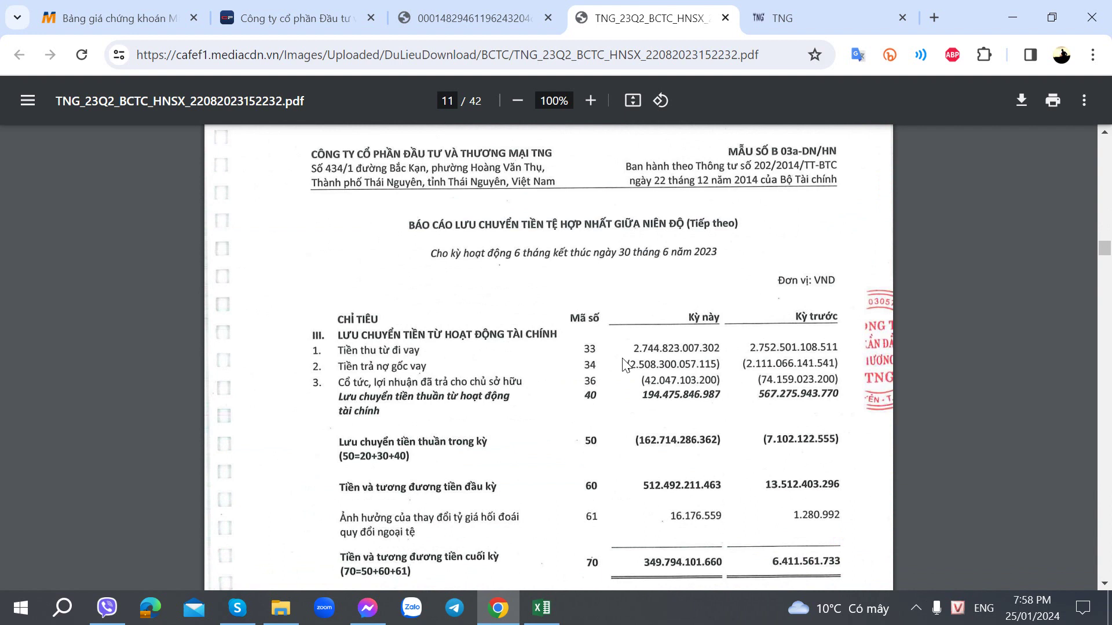
{"action": "scroll", "coordinate": [624, 364], "scroll_direction": "up", "scroll_amount": 8}
{"action": "scroll", "coordinate": [624, 365], "scroll_direction": "up", "scroll_amount": 2}
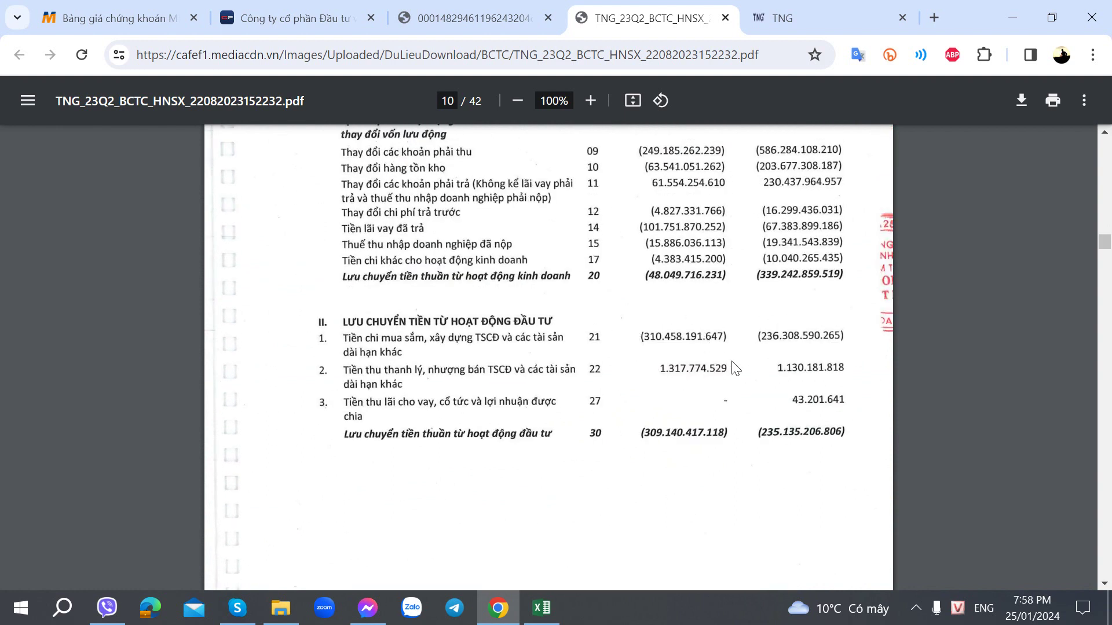
{"action": "scroll", "coordinate": [735, 362], "scroll_direction": "up", "scroll_amount": 10}
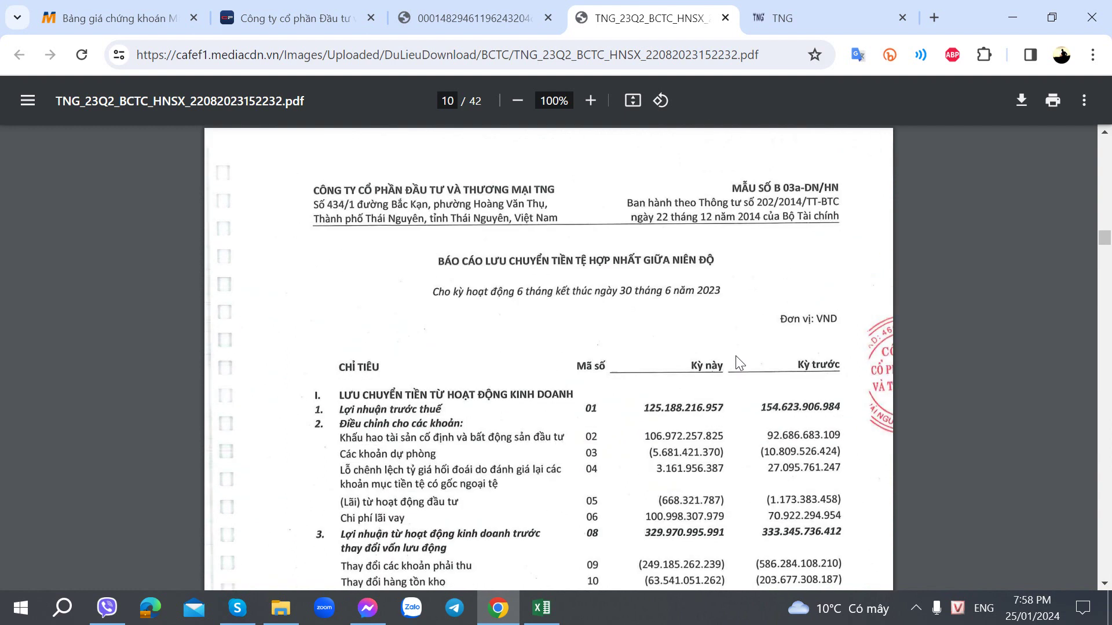
{"action": "scroll", "coordinate": [735, 362], "scroll_direction": "down", "scroll_amount": 7}
{"action": "scroll", "coordinate": [738, 362], "scroll_direction": "down", "scroll_amount": 3}
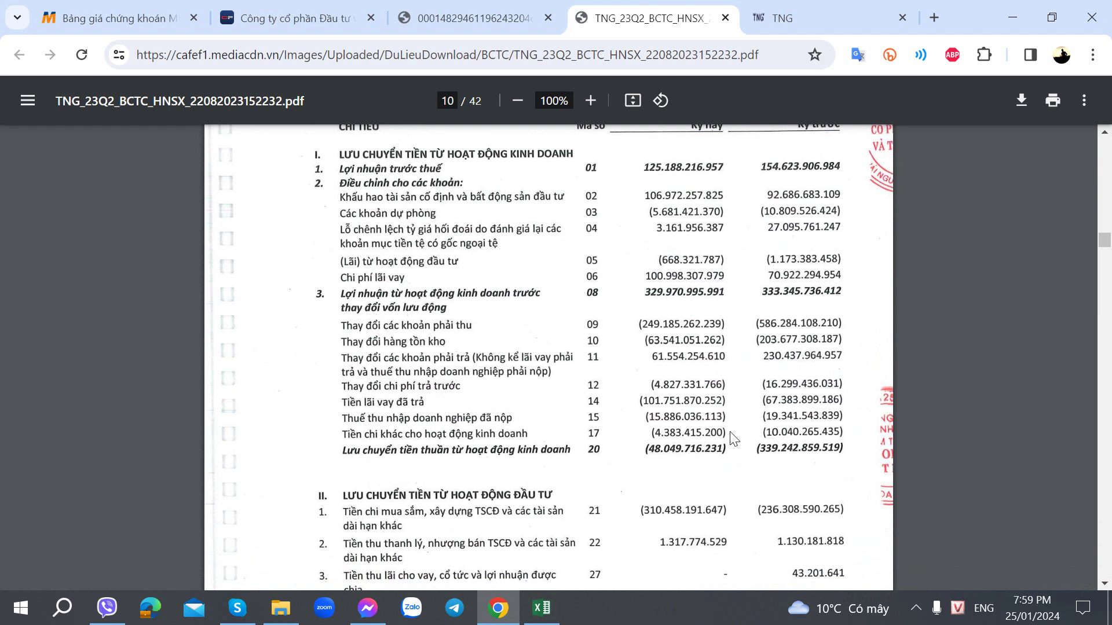
{"action": "scroll", "coordinate": [611, 435], "scroll_direction": "down", "scroll_amount": 4}
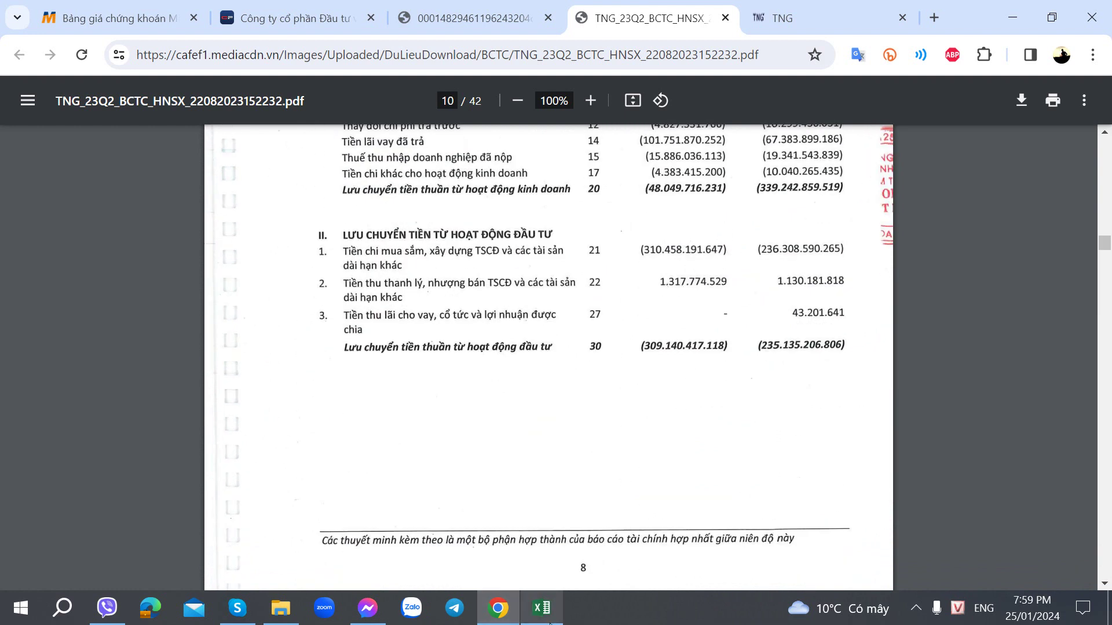
Switch to the Excel workbook's Phụ lục BCTC sheet and look along TNG's 2022 row from the equity share to the revenue share
{"action": "left_click", "coordinate": [542, 608]}
{"action": "key", "text": "ctrl+Page_Down"}
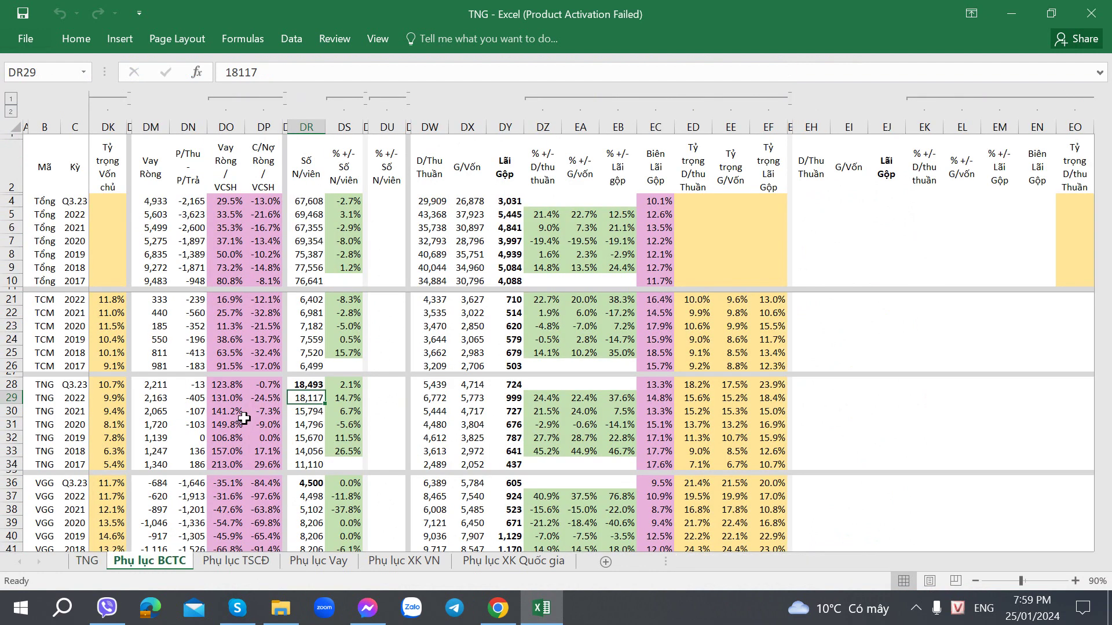
{"action": "left_click", "coordinate": [92, 399]}
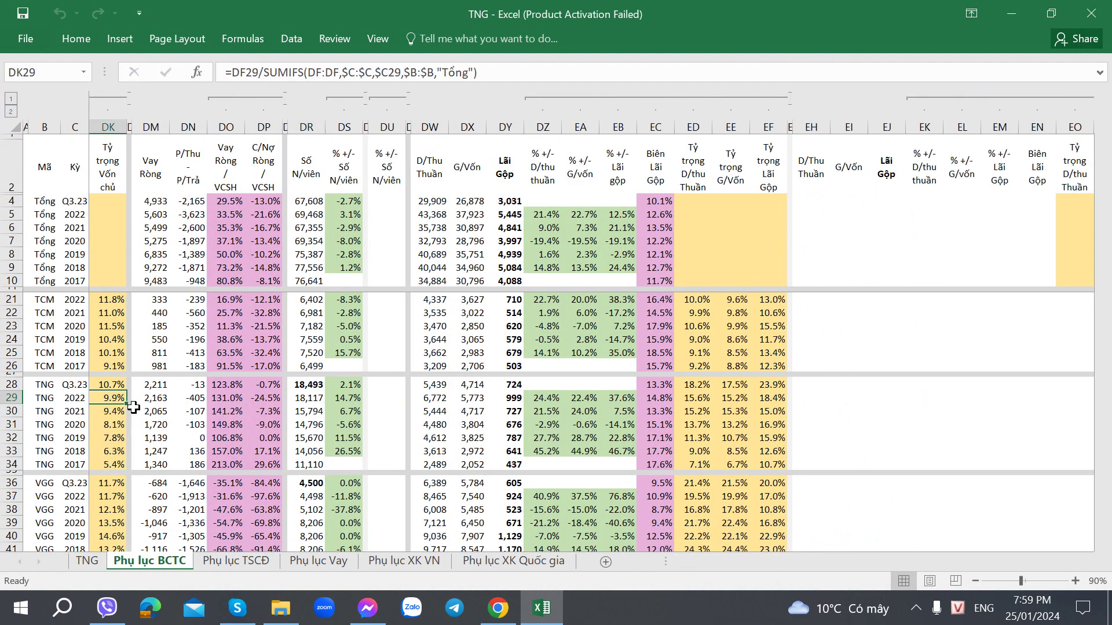
{"action": "key", "text": "Right"}
{"action": "key", "text": "Right"}
{"action": "key", "text": "Right"}
{"action": "key", "text": "Right"}
{"action": "key", "text": "Right"}
{"action": "key", "text": "Right"}
{"action": "key", "text": "Right"}
{"action": "key", "text": "Right"}
{"action": "key", "text": "Right"}
{"action": "key", "text": "Right"}
{"action": "key", "text": "Right"}
{"action": "key", "text": "Right"}
{"action": "key", "text": "Right"}
{"action": "key", "text": "Right"}
{"action": "key", "text": "Right"}
{"action": "key", "text": "Right"}
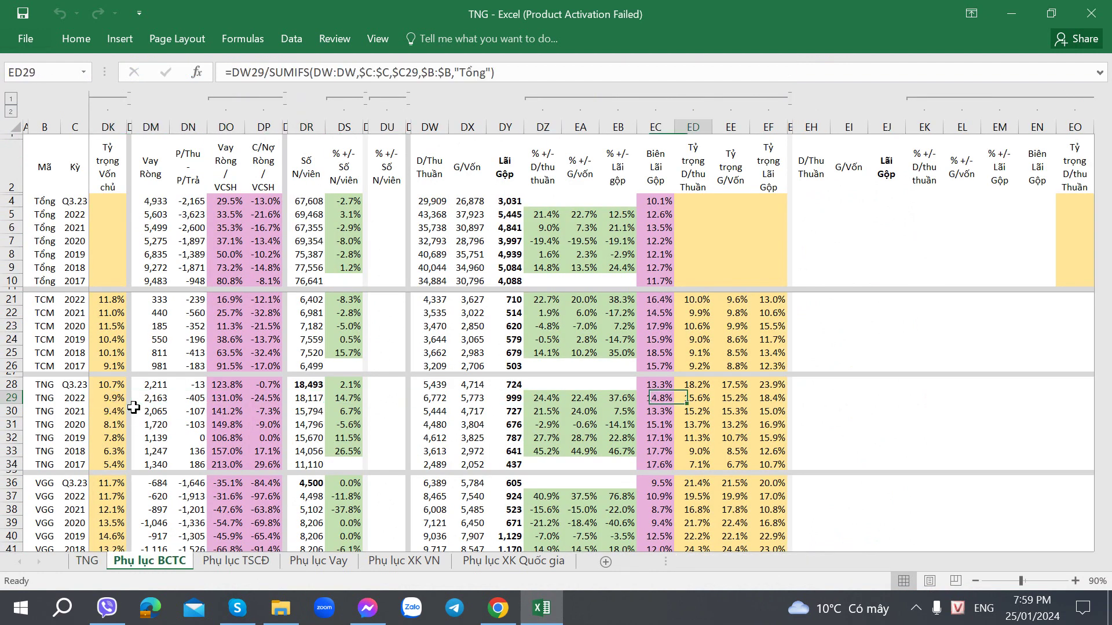
Go back to the start of TNG's 2022 row and move along it to the fixed asset columns
{"action": "left_click", "coordinate": [39, 397]}
{"action": "key", "text": "Right"}
{"action": "key", "text": "Right"}
{"action": "key", "text": "Right"}
{"action": "key", "text": "Right"}
{"action": "key", "text": "Right"}
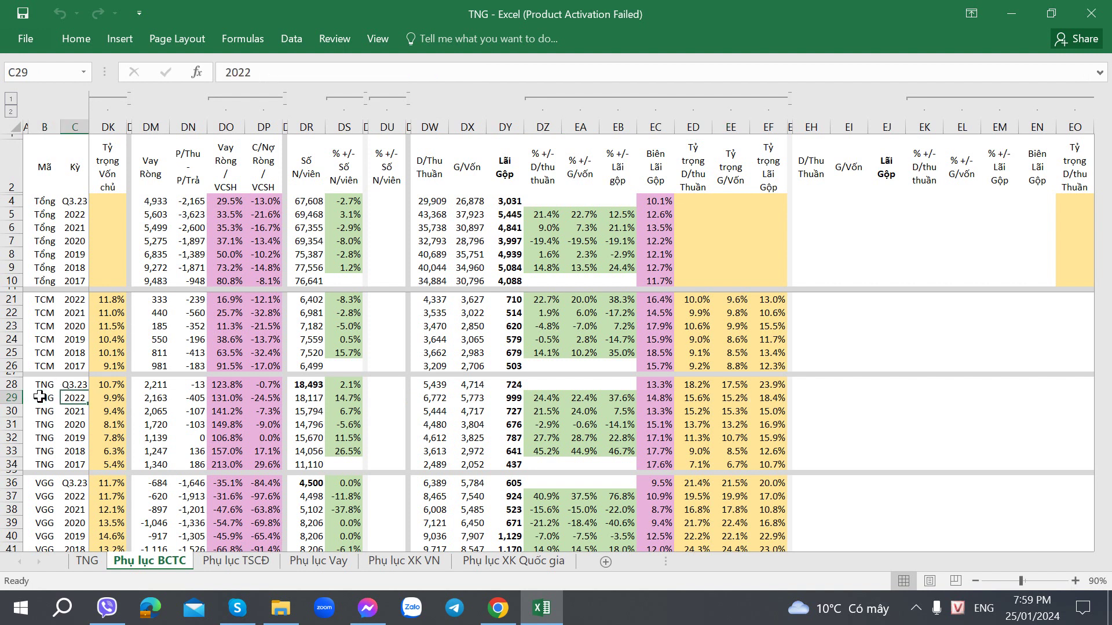
{"action": "key", "text": "Right"}
{"action": "key", "text": "Right"}
{"action": "key", "text": "Right"}
{"action": "key", "text": "Right"}
{"action": "key", "text": "Right"}
{"action": "key", "text": "Right"}
{"action": "key", "text": "Right"}
{"action": "key", "text": "Right"}
{"action": "key", "text": "Right"}
{"action": "key", "text": "Right"}
{"action": "key", "text": "Right"}
{"action": "key", "text": "Right"}
{"action": "key", "text": "Right"}
{"action": "key", "text": "Right"}
{"action": "key", "text": "Right"}
{"action": "key", "text": "Right"}
{"action": "key", "text": "Right"}
{"action": "key", "text": "Right"}
{"action": "key", "text": "Right"}
{"action": "key", "text": "Right"}
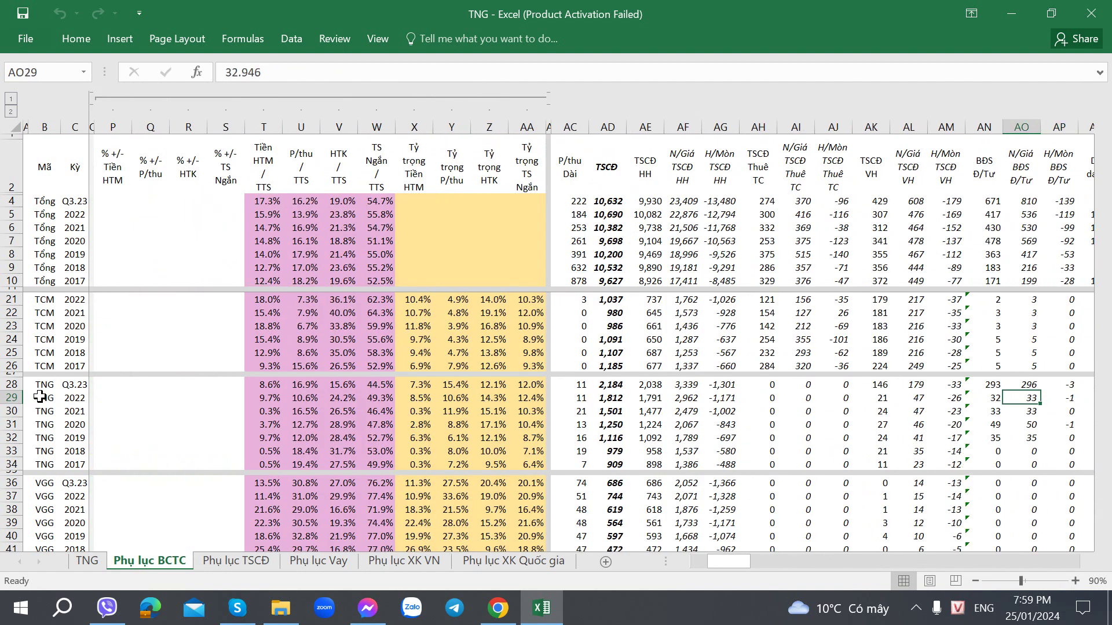
{"action": "key", "text": "Left"}
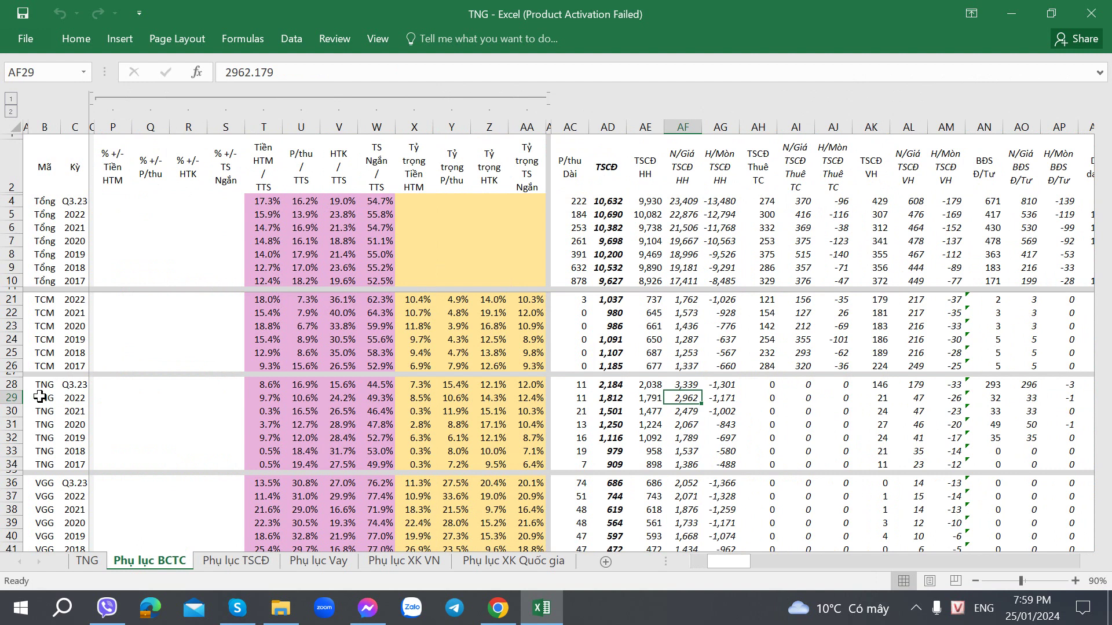
Compare TNG's tangible, leased and intangible fixed assets between 2022 and Q3.23
{"action": "key", "text": "Up"}
{"action": "key", "text": "Down"}
{"action": "key", "text": "Right"}
{"action": "key", "text": "Right"}
{"action": "key", "text": "Right"}
{"action": "key", "text": "Right"}
{"action": "key", "text": "Right"}
{"action": "key", "text": "Right"}
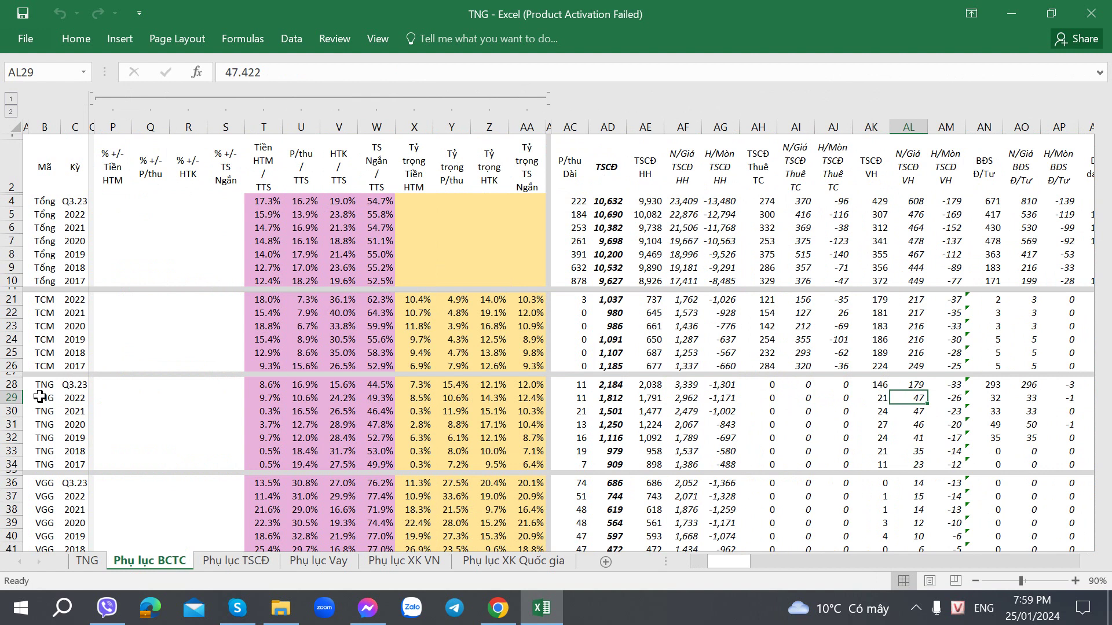
{"action": "key", "text": "Up"}
{"action": "key", "text": "Left"}
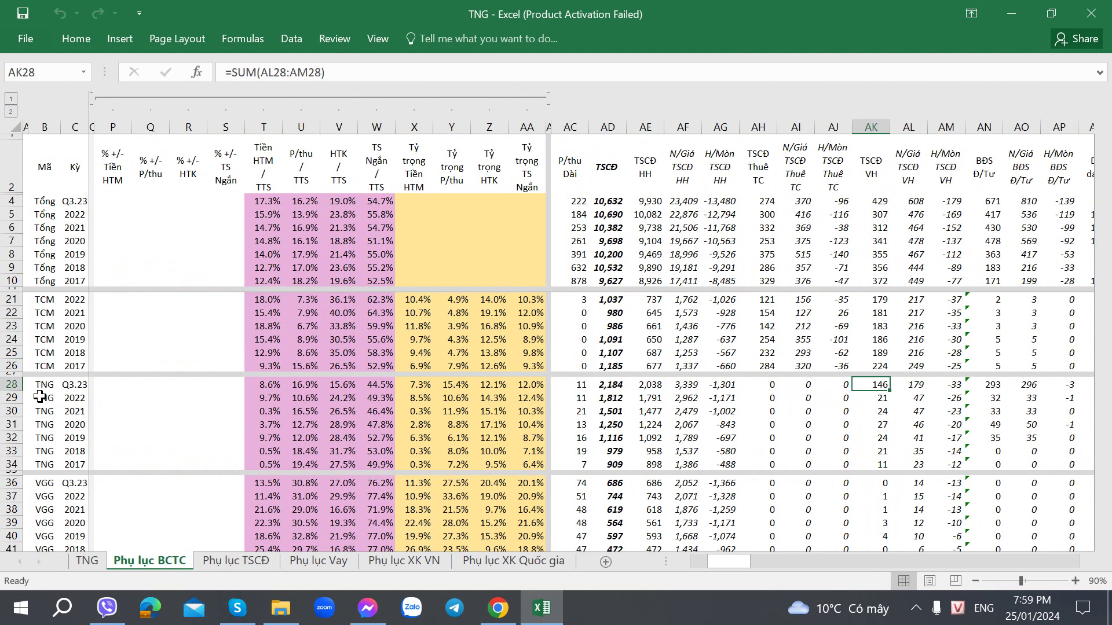
Check the TNG and Phụ lục BCTC sheets, then return to the Q2/2023 cash flow statement in Chrome
{"action": "left_click", "coordinate": [88, 560]}
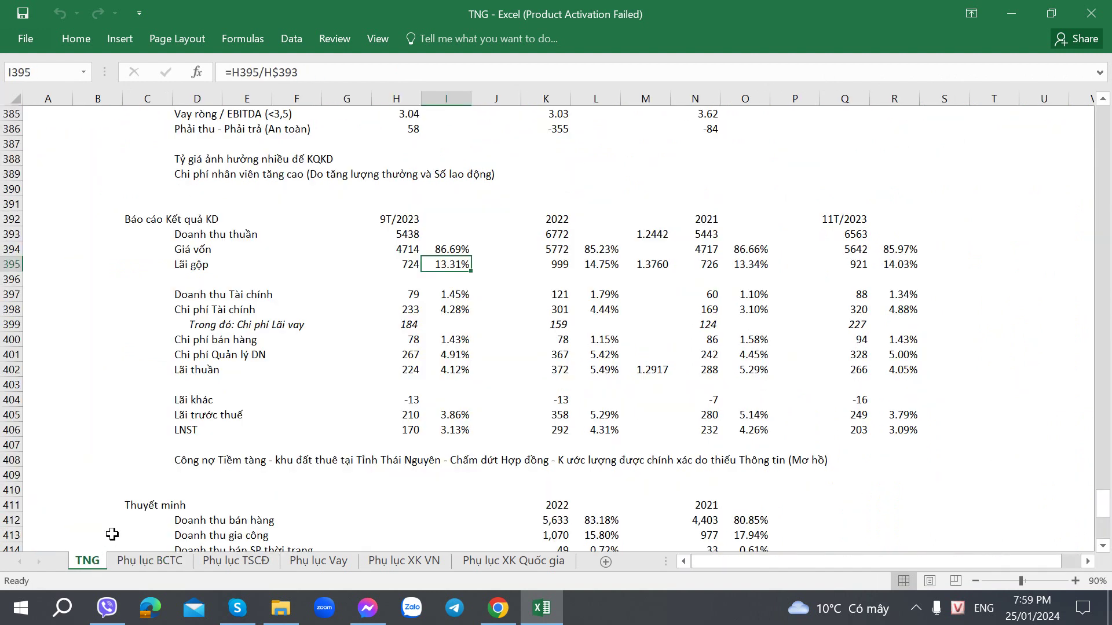
{"action": "left_click", "coordinate": [168, 560]}
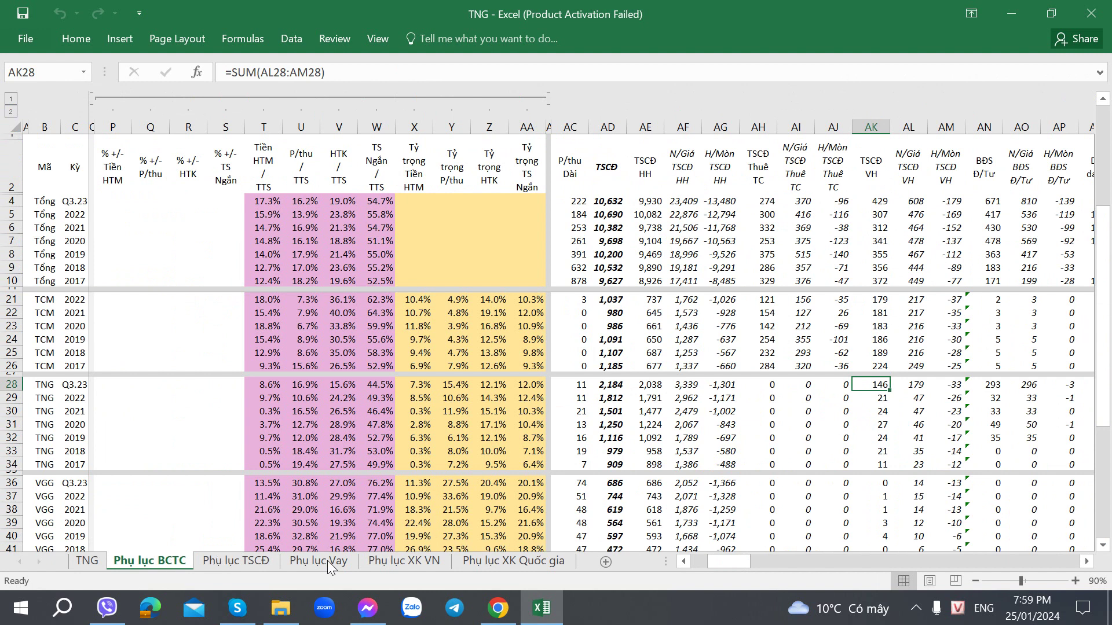
{"action": "left_click", "coordinate": [542, 608]}
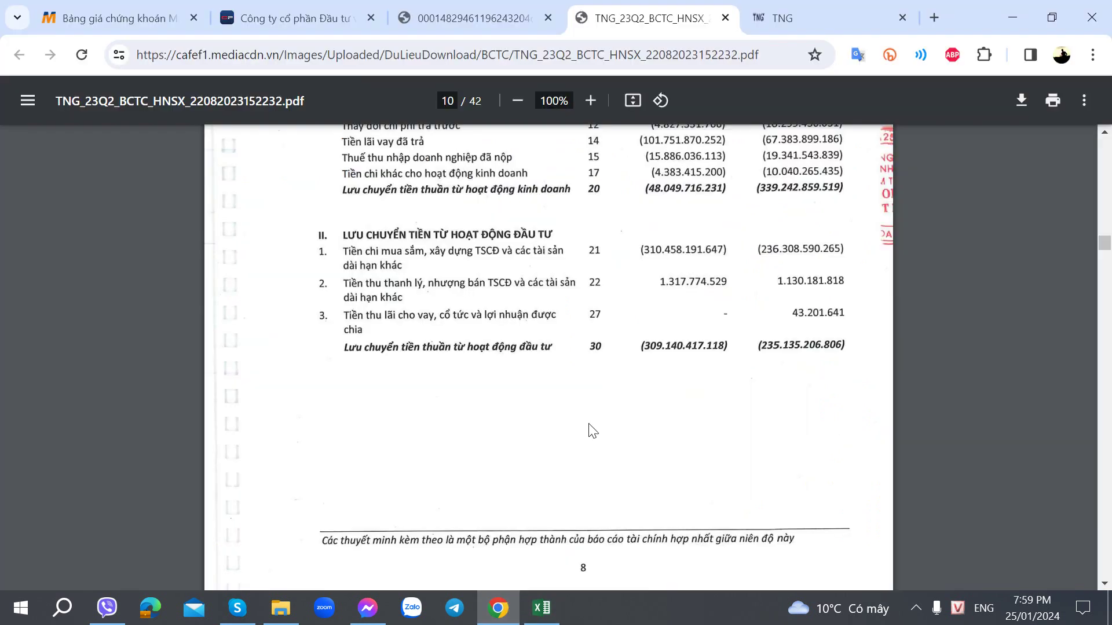
{"action": "scroll", "coordinate": [592, 431], "scroll_direction": "up", "scroll_amount": 3}
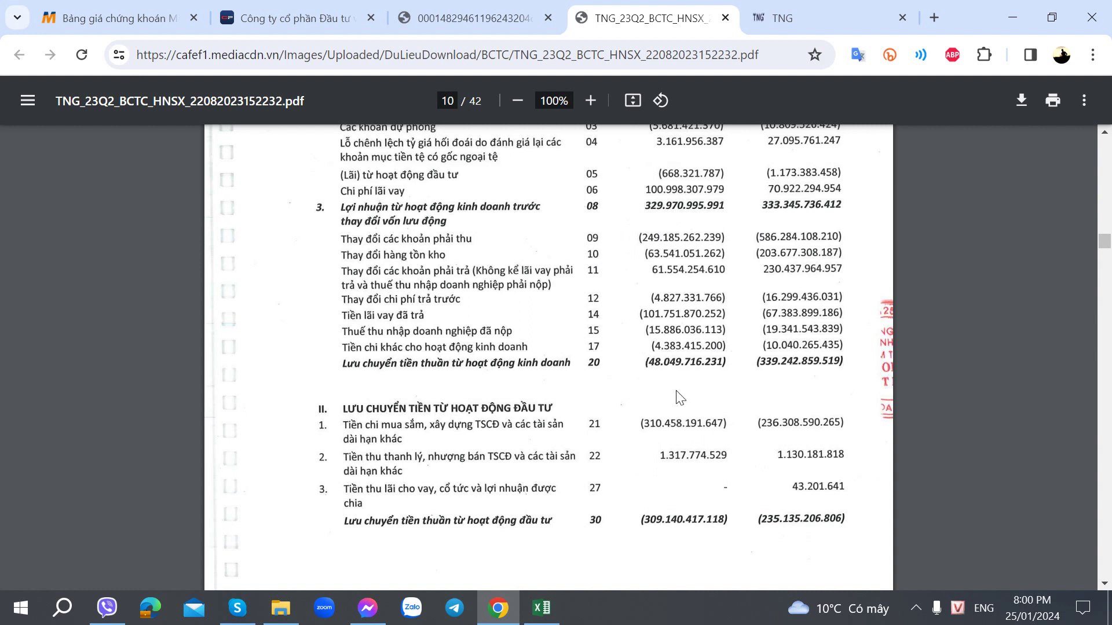
Examine the investing and financing cash flows in TNG's Q2/2023 consolidated cash flow statement
{"action": "scroll", "coordinate": [524, 439], "scroll_direction": "down", "scroll_amount": 3}
{"action": "scroll", "coordinate": [524, 439], "scroll_direction": "down", "scroll_amount": 5}
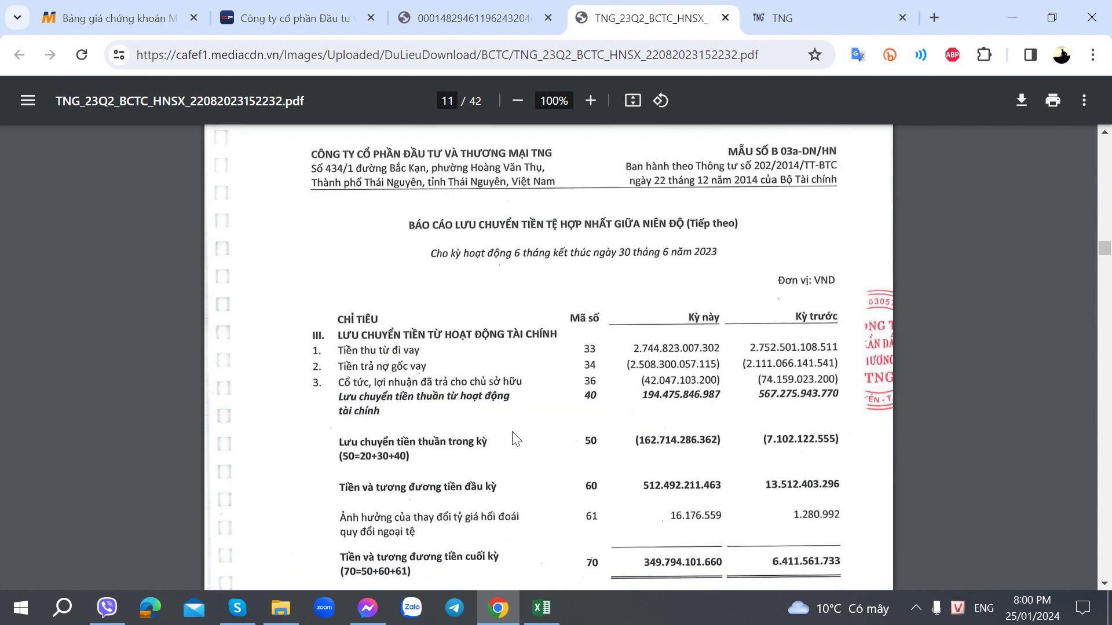
{"action": "scroll", "coordinate": [515, 439], "scroll_direction": "up", "scroll_amount": 6}
{"action": "scroll", "coordinate": [510, 439], "scroll_direction": "down", "scroll_amount": 5}
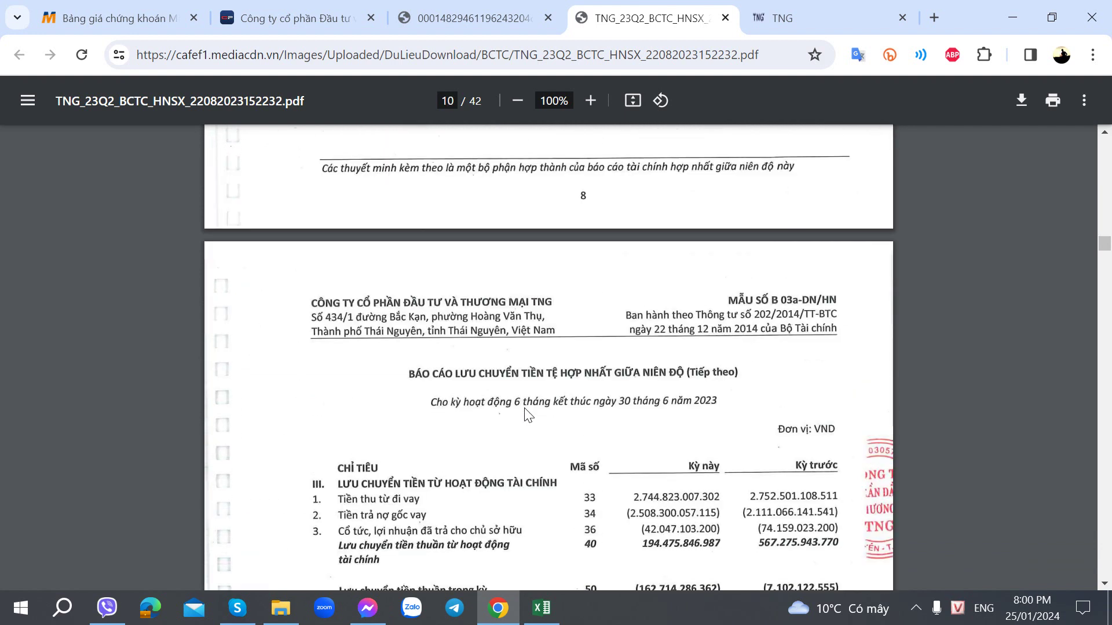
{"action": "scroll", "coordinate": [678, 259], "scroll_direction": "up", "scroll_amount": 5}
{"action": "scroll", "coordinate": [587, 449], "scroll_direction": "down", "scroll_amount": 6}
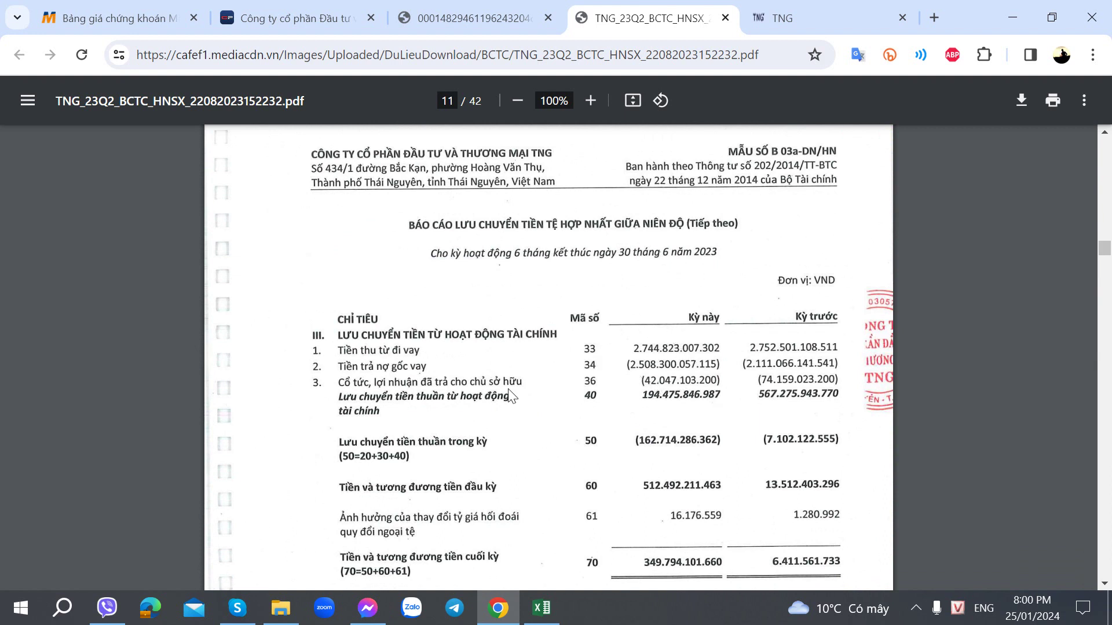
Compare the Q3/2023 cash flows with the Q2/2023 investing and operating sections, and check the Q2 income statement
{"action": "left_click", "coordinate": [498, 7]}
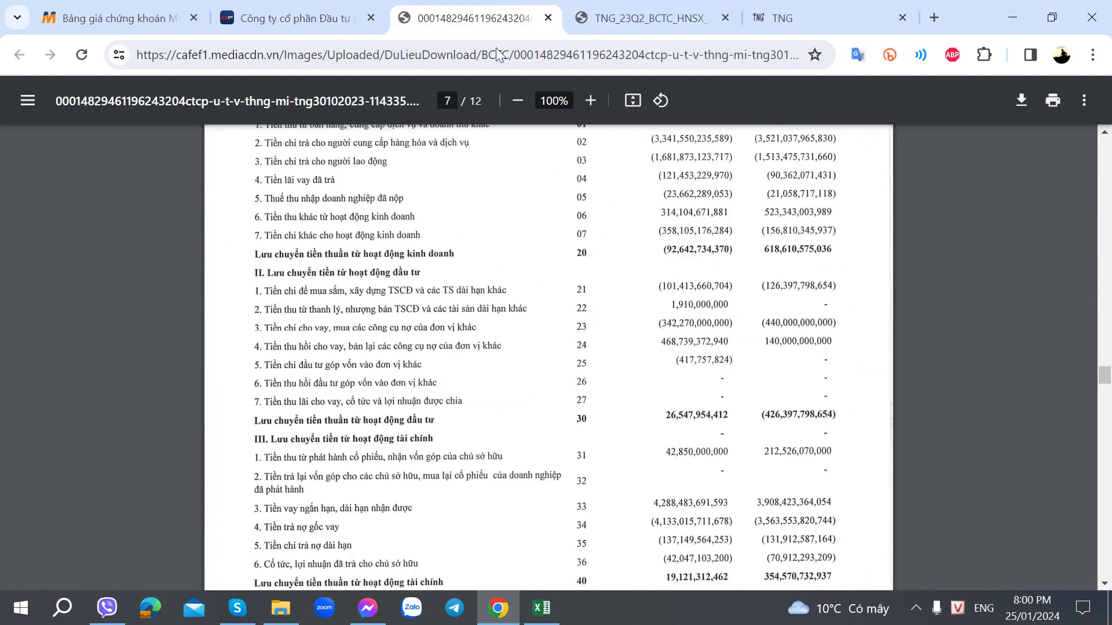
{"action": "left_click", "coordinate": [660, 8]}
{"action": "scroll", "coordinate": [554, 429], "scroll_direction": "up", "scroll_amount": 15}
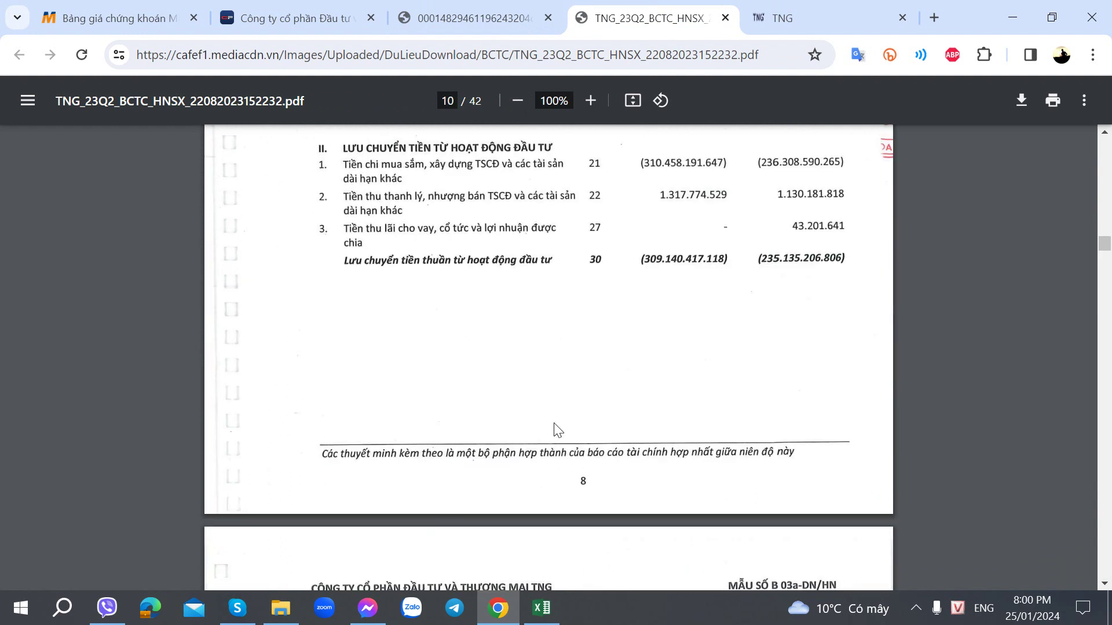
{"action": "scroll", "coordinate": [554, 430], "scroll_direction": "down", "scroll_amount": 3}
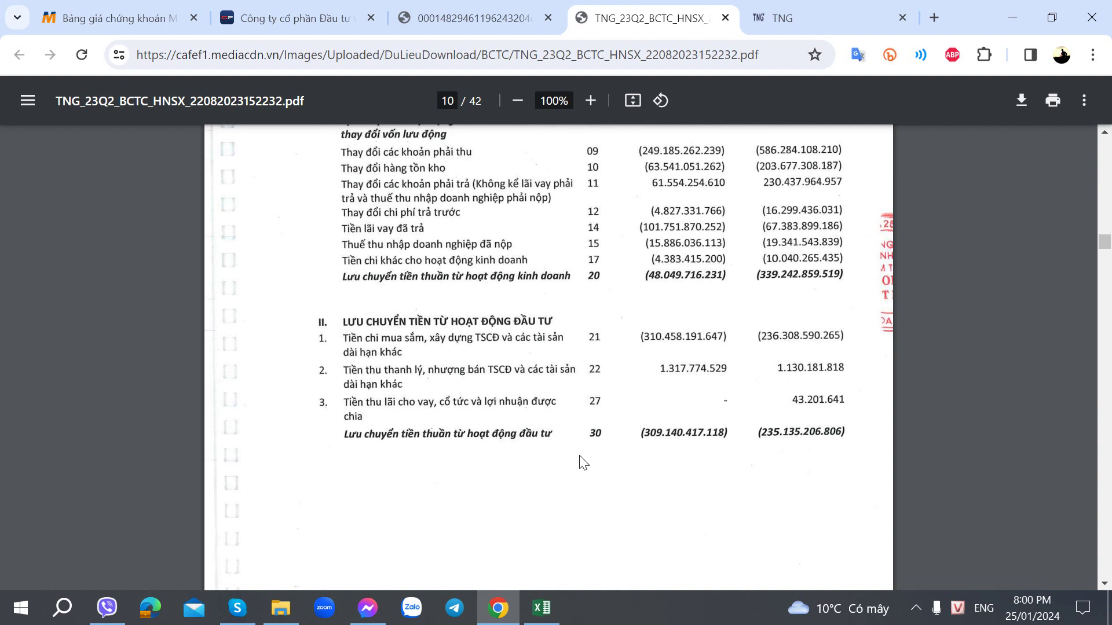
{"action": "scroll", "coordinate": [565, 470], "scroll_direction": "up", "scroll_amount": 20}
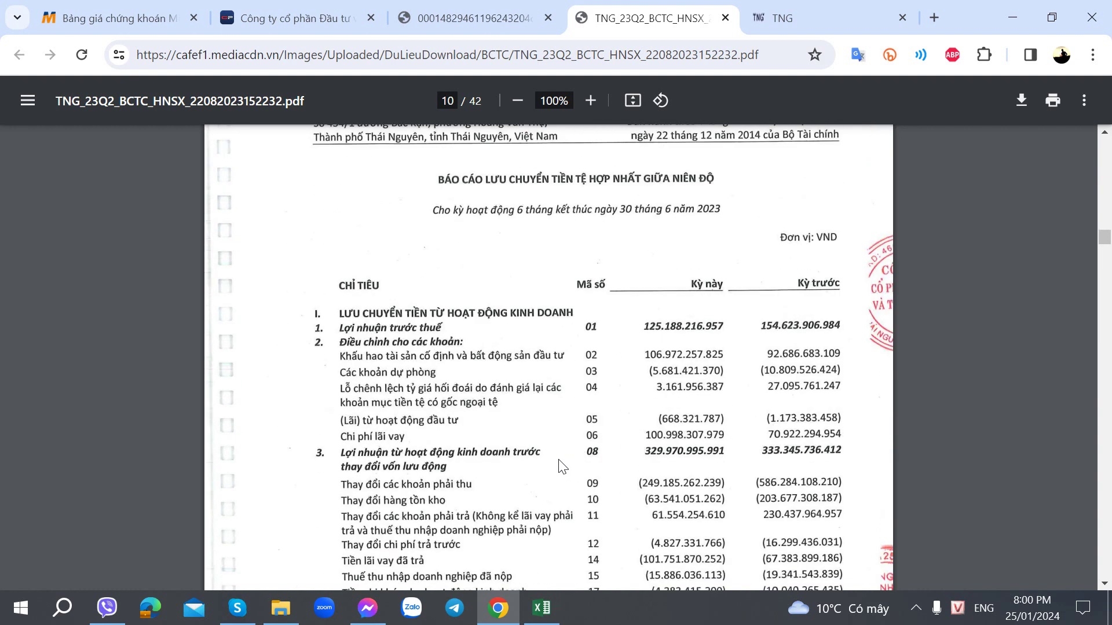
{"action": "scroll", "coordinate": [555, 461], "scroll_direction": "down", "scroll_amount": 5}
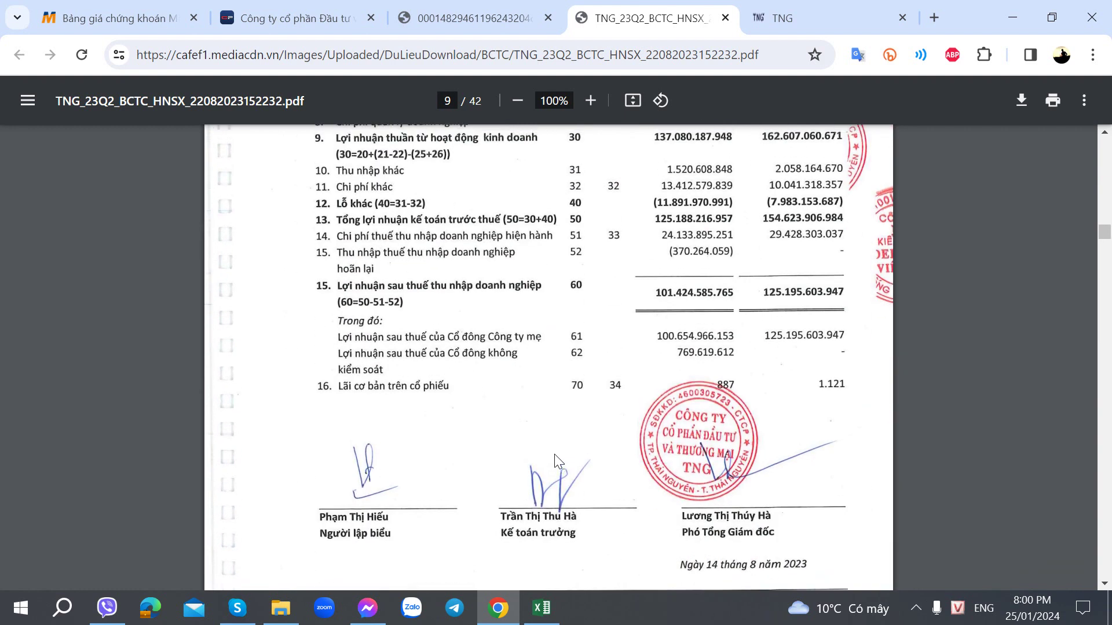
{"action": "scroll", "coordinate": [556, 462], "scroll_direction": "up", "scroll_amount": 2}
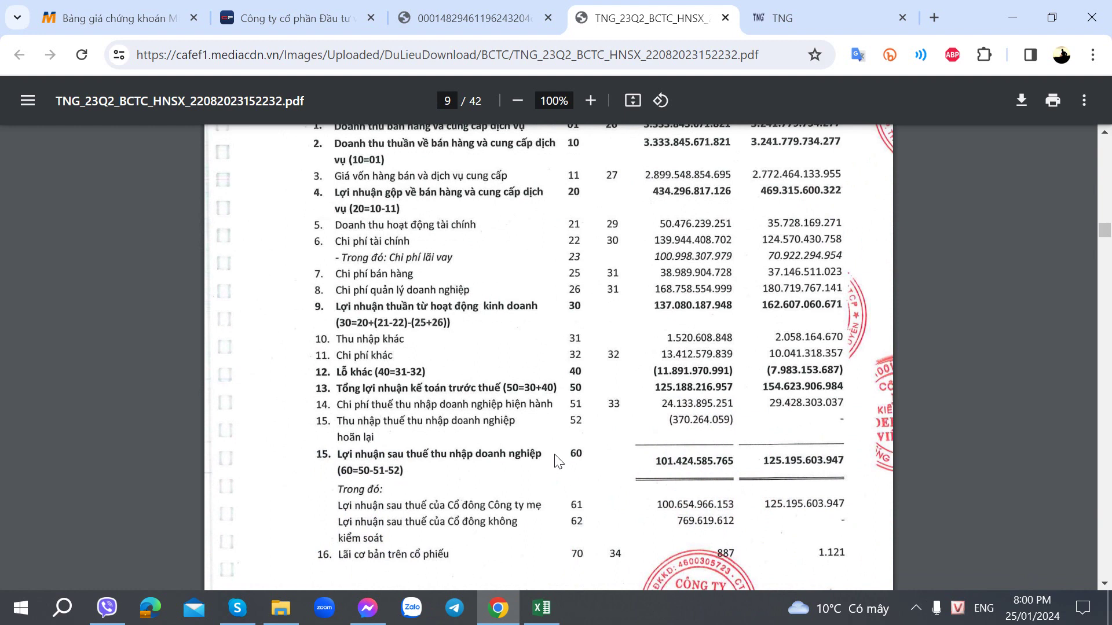
Switch to the Excel workbook's TNG sheet and enter the heading "Thông tin" in C437, below the gross margin table
{"action": "left_click", "coordinate": [541, 608]}
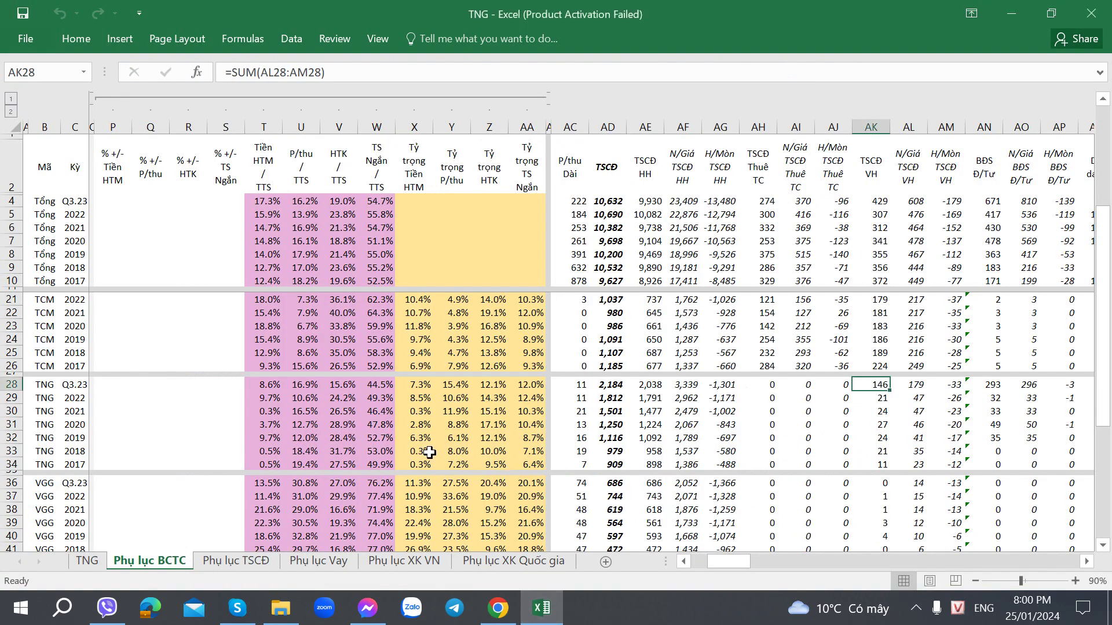
{"action": "left_click", "coordinate": [89, 561]}
{"action": "scroll", "coordinate": [197, 404], "scroll_direction": "down", "scroll_amount": 10}
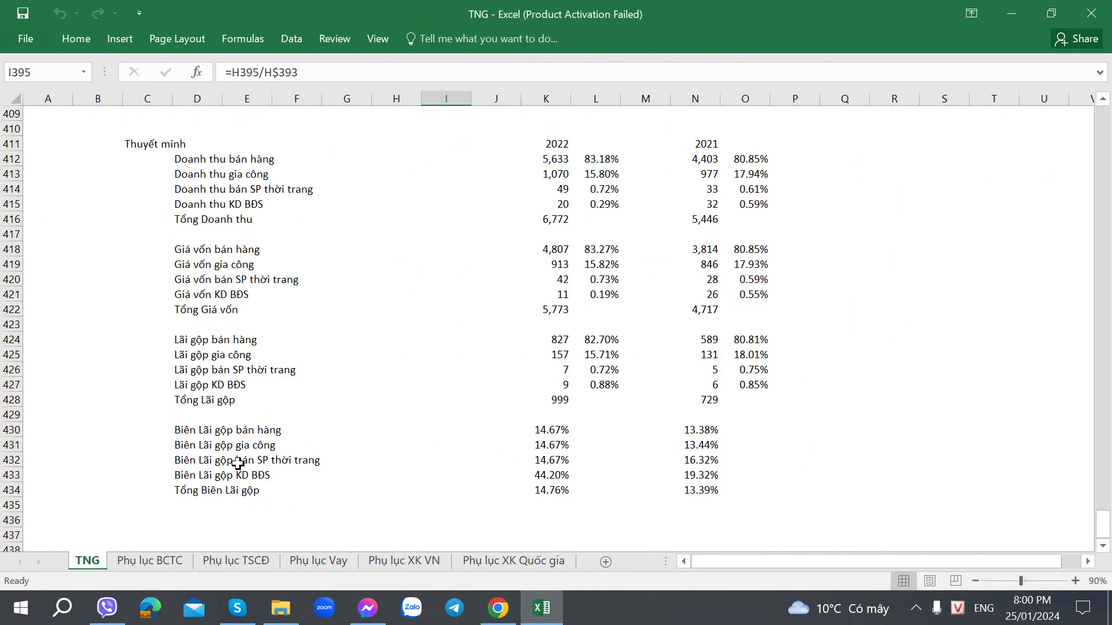
{"action": "left_click", "coordinate": [139, 431]}
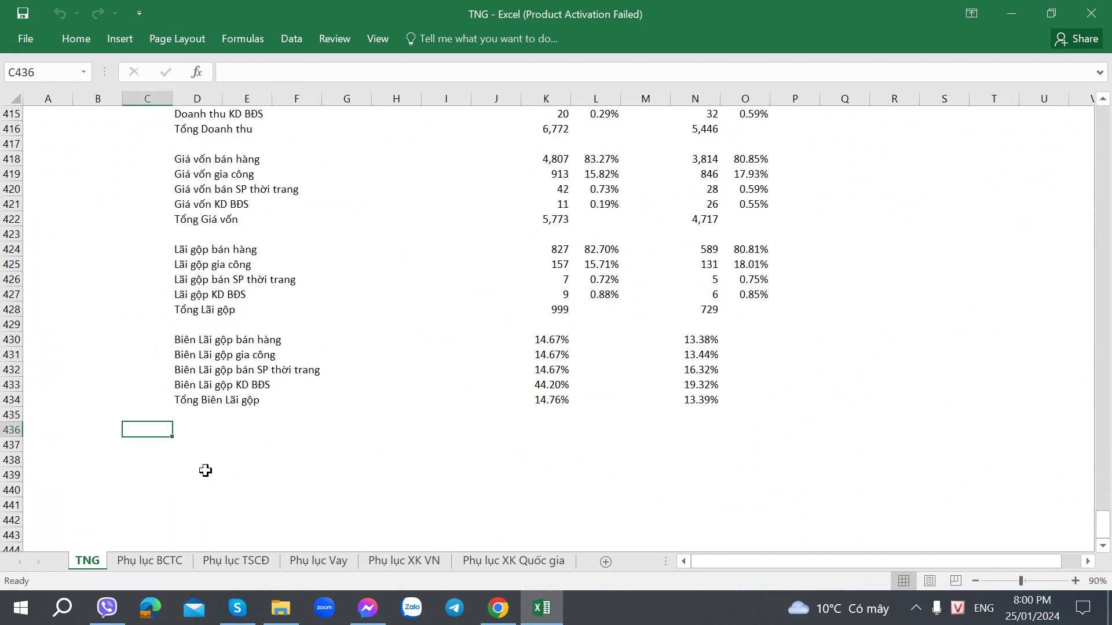
{"action": "left_click", "coordinate": [163, 444]}
{"action": "type", "text": "Thoong "}
{"action": "type", "text": "tin"}
{"action": "key", "text": "Return"}
Switch back to Chrome, check the CafeF and tng.vn pages, and open CafeF's full TNG news list in a tab beside the company page
{"action": "key", "text": "alt+Tab"}
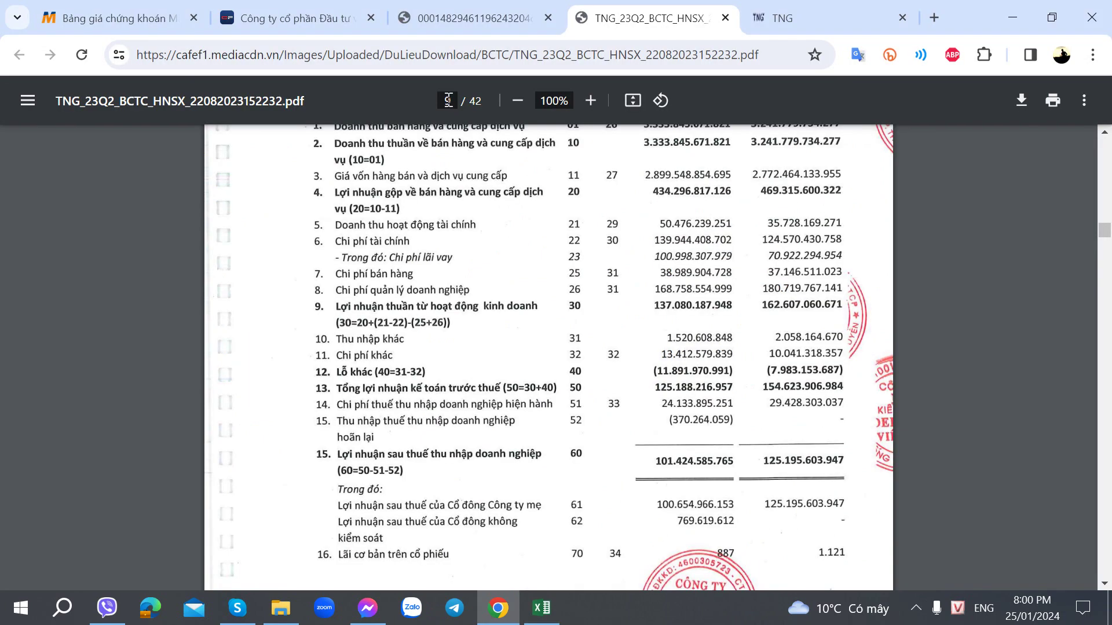
{"action": "left_click", "coordinate": [347, 18]}
{"action": "scroll", "coordinate": [521, 232], "scroll_direction": "down", "scroll_amount": 3}
{"action": "scroll", "coordinate": [521, 232], "scroll_direction": "up", "scroll_amount": 9}
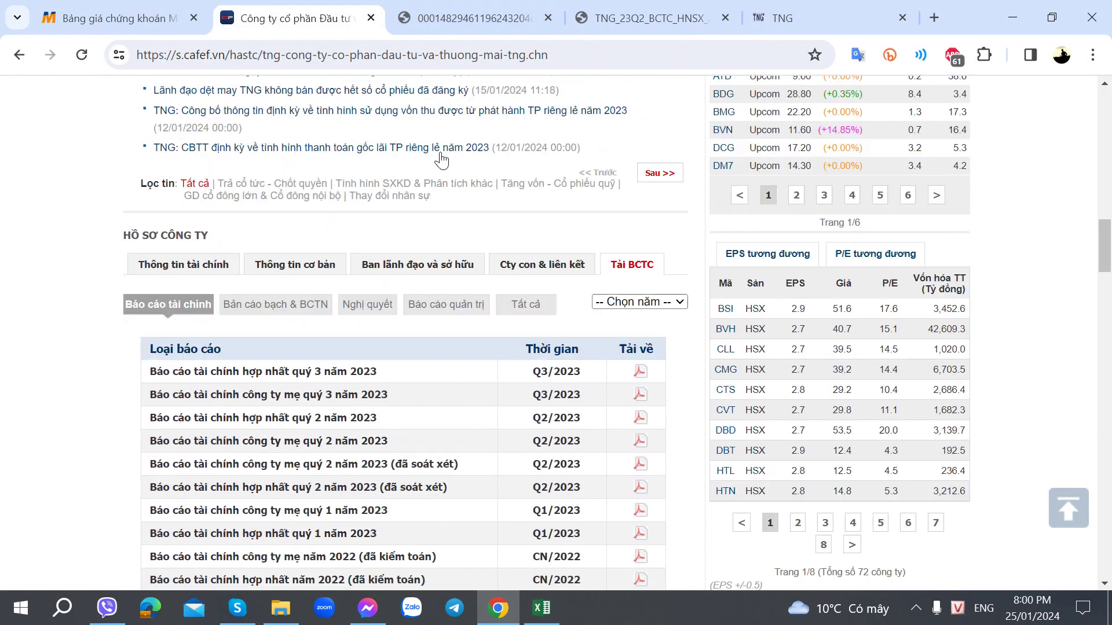
{"action": "left_click", "coordinate": [822, 18]}
{"action": "scroll", "coordinate": [498, 231], "scroll_direction": "up", "scroll_amount": 7}
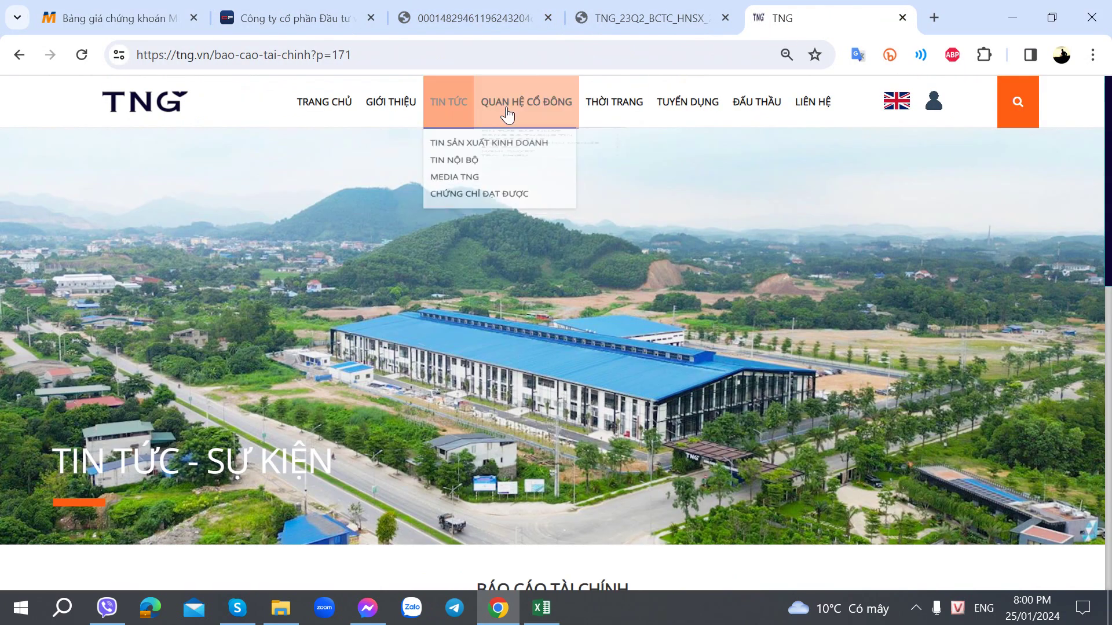
{"action": "left_click", "coordinate": [307, 16]}
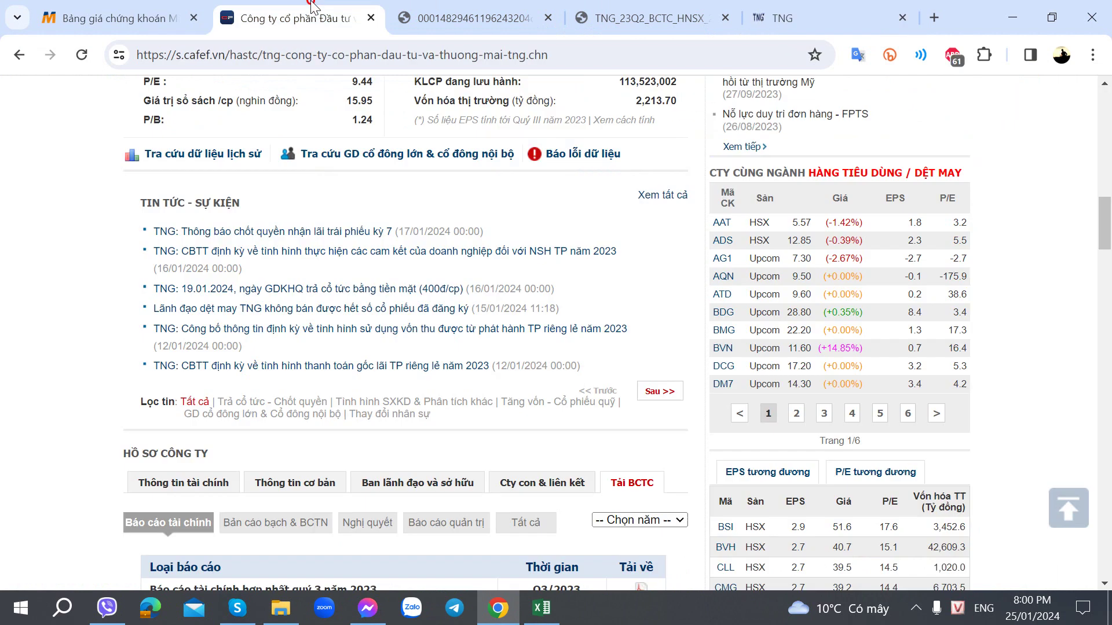
{"action": "middle_click", "coordinate": [654, 196]}
{"action": "left_click_drag", "start_coordinate": [655, 8], "coordinate": [400, 8]}
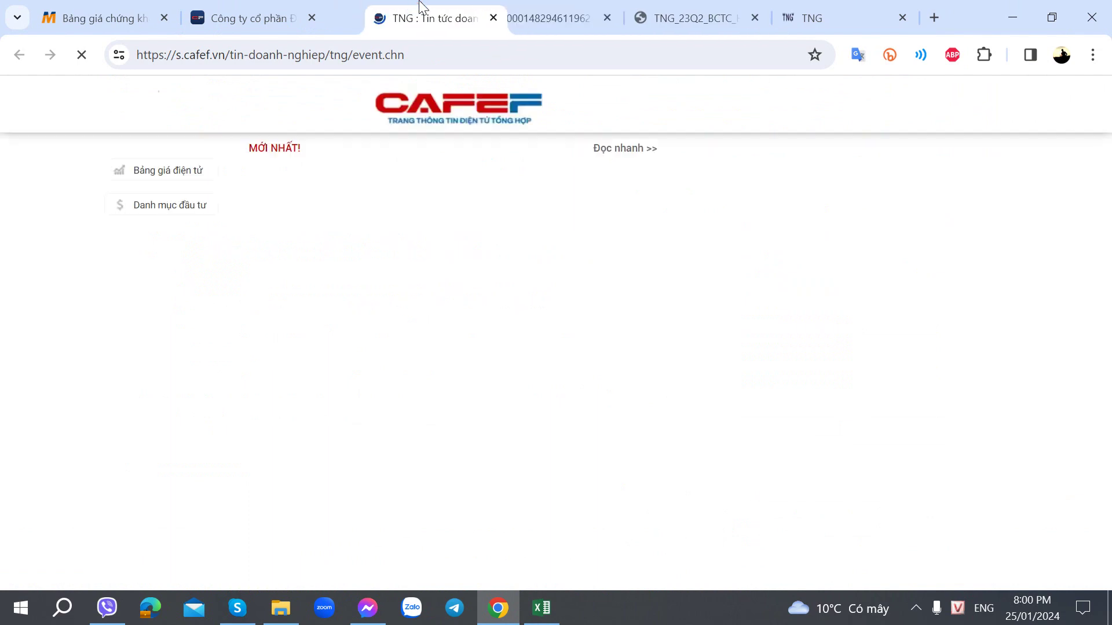
Look through the TNG news list and open the 15/01/2024 article on the TNG leader's incomplete sale of registered shares
{"action": "scroll", "coordinate": [448, 412], "scroll_direction": "down", "scroll_amount": 8}
{"action": "scroll", "coordinate": [449, 413], "scroll_direction": "up", "scroll_amount": 8}
{"action": "scroll", "coordinate": [418, 317], "scroll_direction": "down", "scroll_amount": 2}
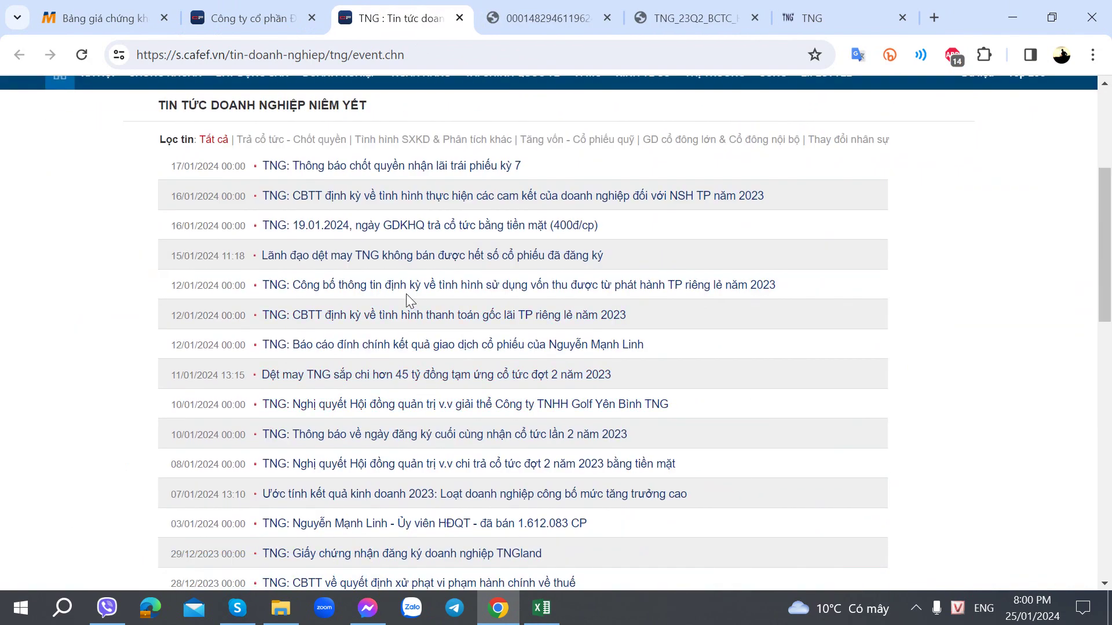
{"action": "scroll", "coordinate": [405, 294], "scroll_direction": "down", "scroll_amount": 1}
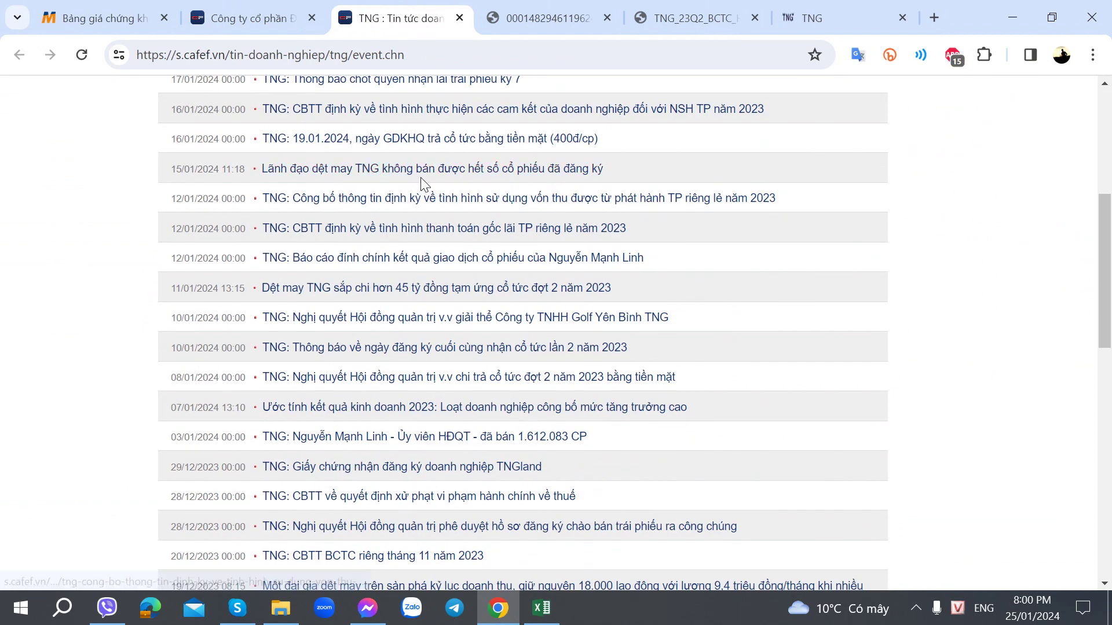
{"action": "middle_click", "coordinate": [416, 174]}
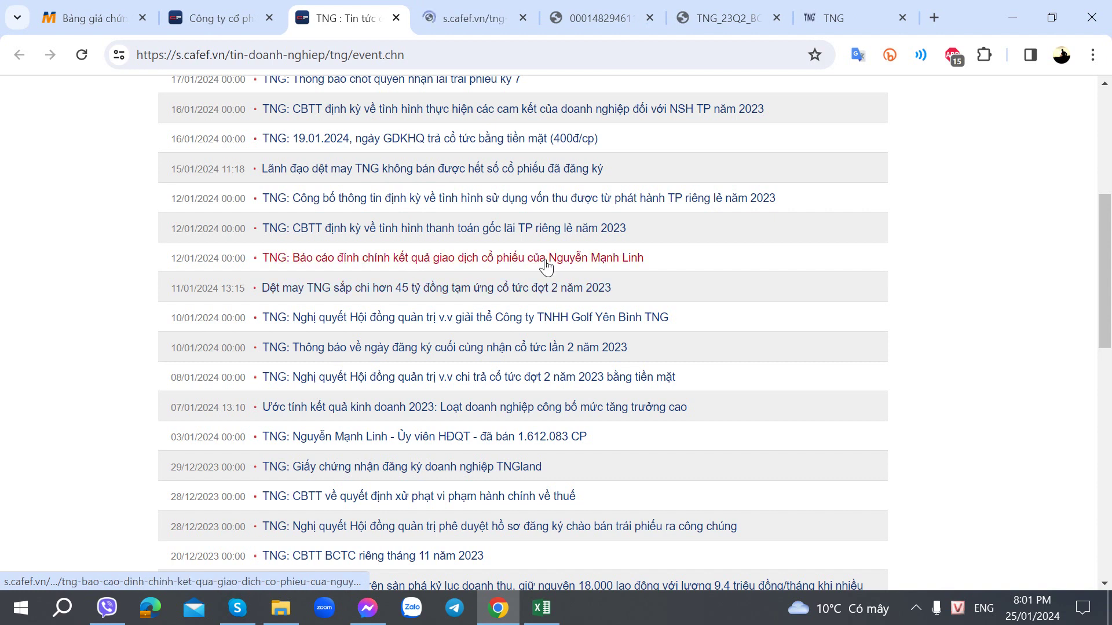
{"action": "left_click", "coordinate": [436, 23]}
Read the article's paragraphs on the registered sale period and the seller's family relation to the chairman
{"action": "scroll", "coordinate": [325, 301], "scroll_direction": "down", "scroll_amount": 4}
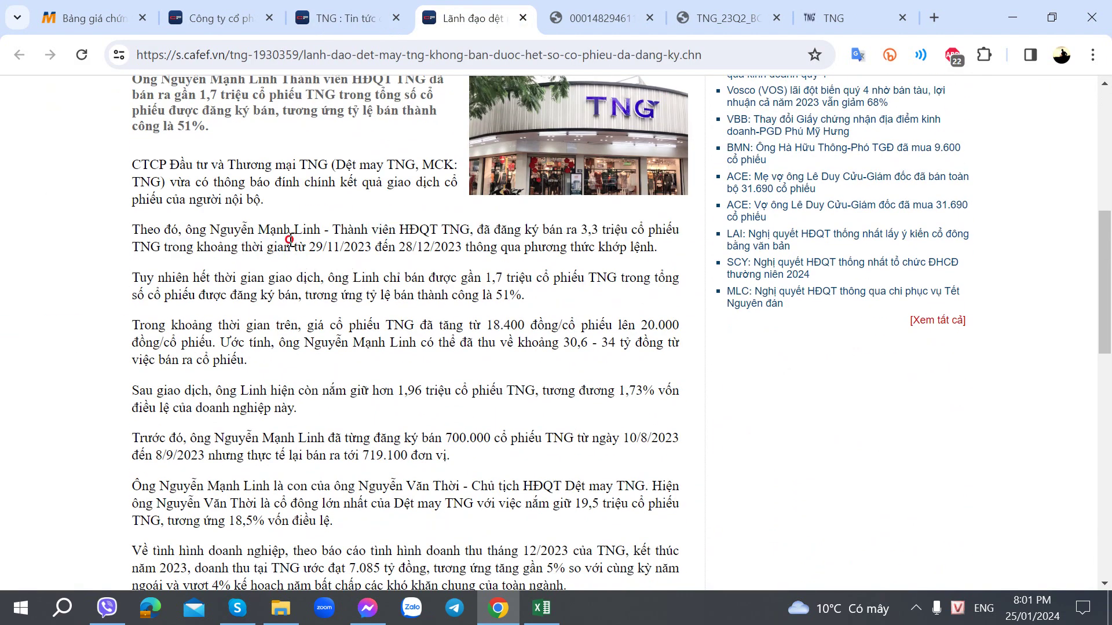
{"action": "left_click_drag", "start_coordinate": [284, 247], "coordinate": [358, 247]}
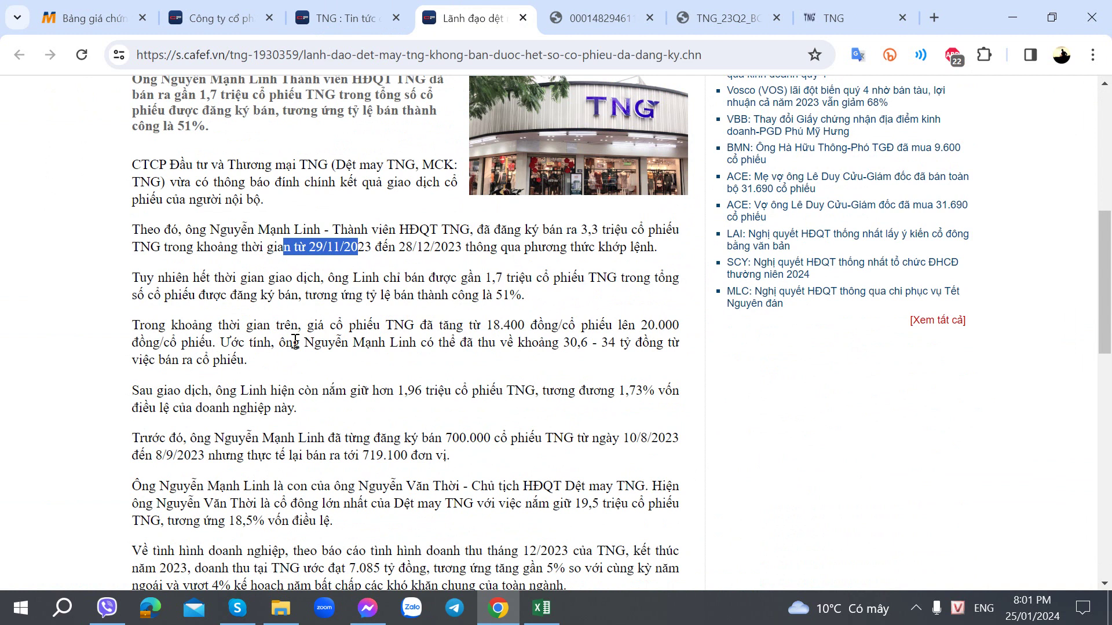
{"action": "left_click_drag", "start_coordinate": [172, 487], "coordinate": [284, 499]}
{"action": "left_click", "coordinate": [292, 508]}
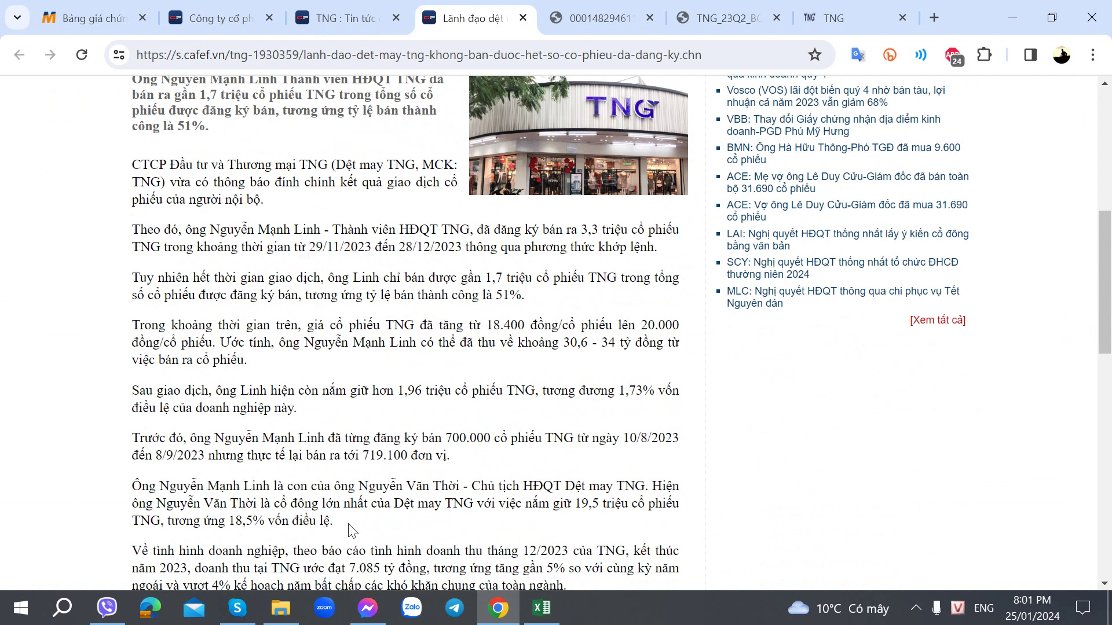
Switch to Excel, find the HĐQT and BGĐ member lists on the TNG sheet, and check them against the article
{"action": "left_click", "coordinate": [542, 608]}
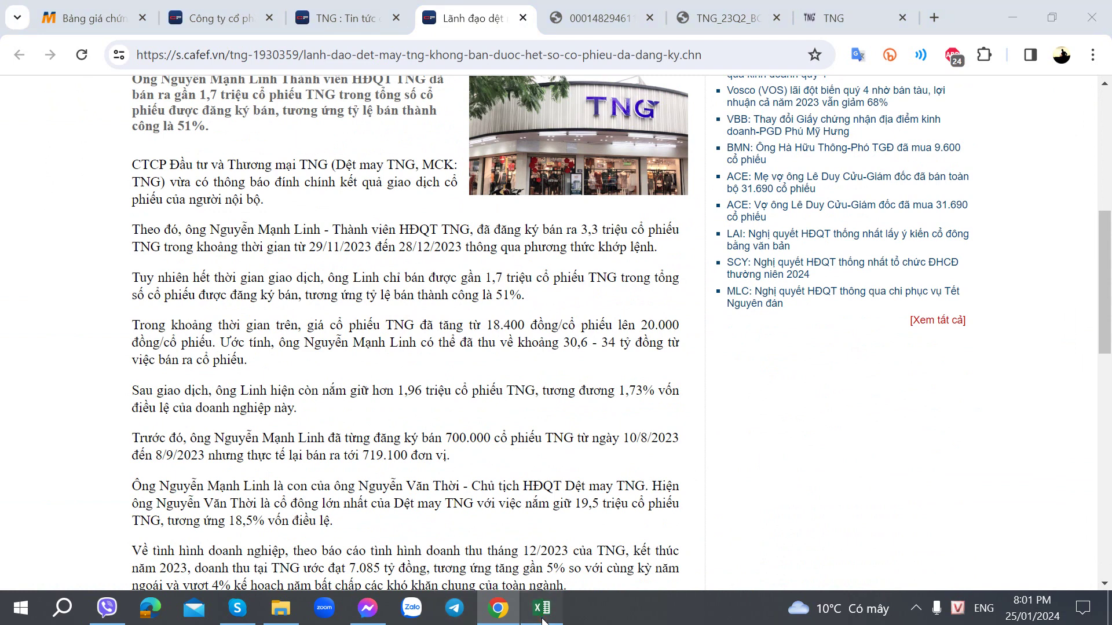
{"action": "scroll", "coordinate": [380, 456], "scroll_direction": "up", "scroll_amount": 6}
{"action": "scroll", "coordinate": [380, 457], "scroll_direction": "up", "scroll_amount": 20}
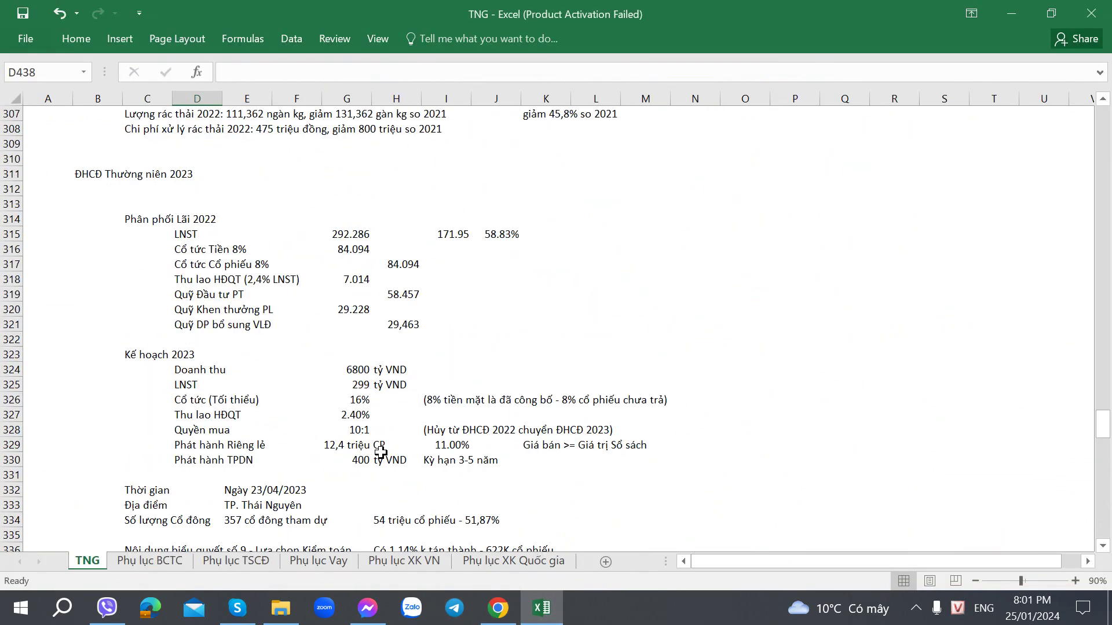
{"action": "scroll", "coordinate": [381, 453], "scroll_direction": "up", "scroll_amount": 20}
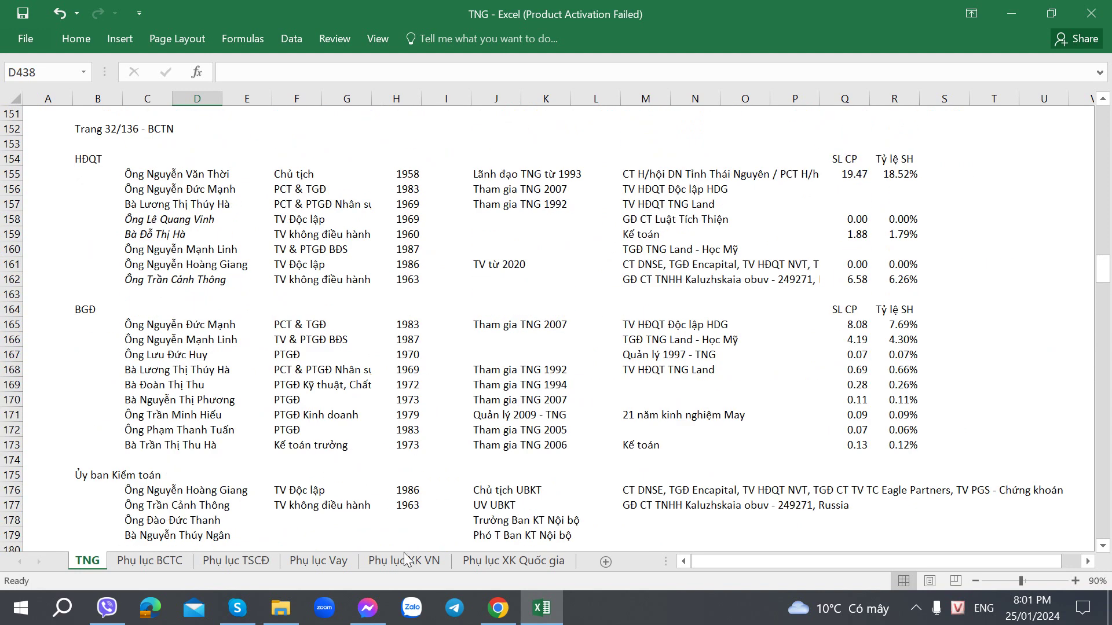
{"action": "left_click", "coordinate": [498, 608]}
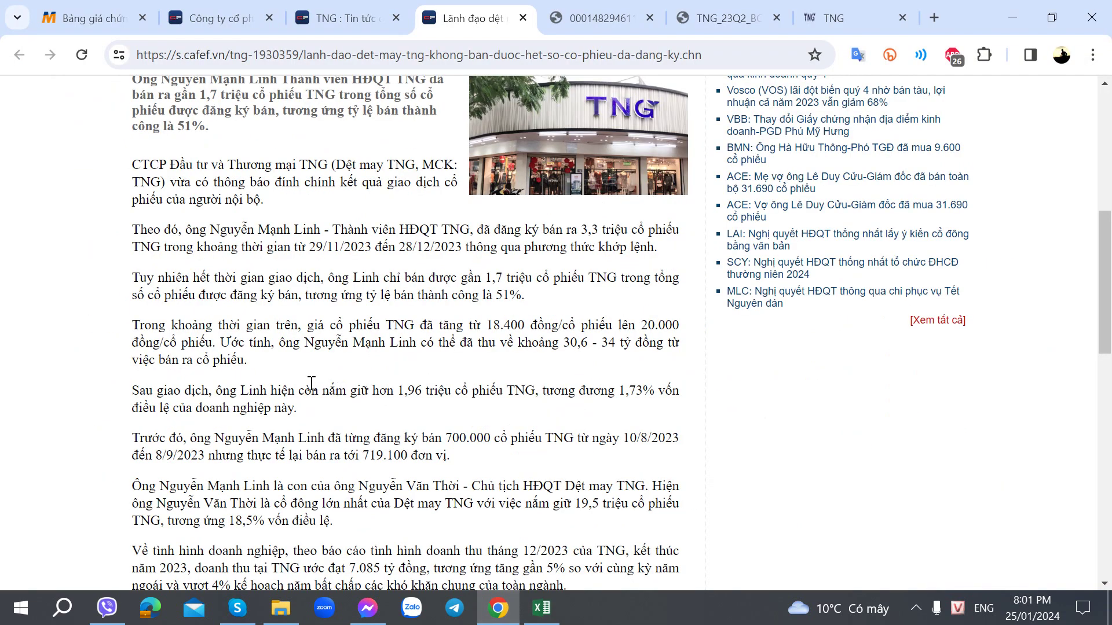
{"action": "left_click", "coordinate": [542, 608]}
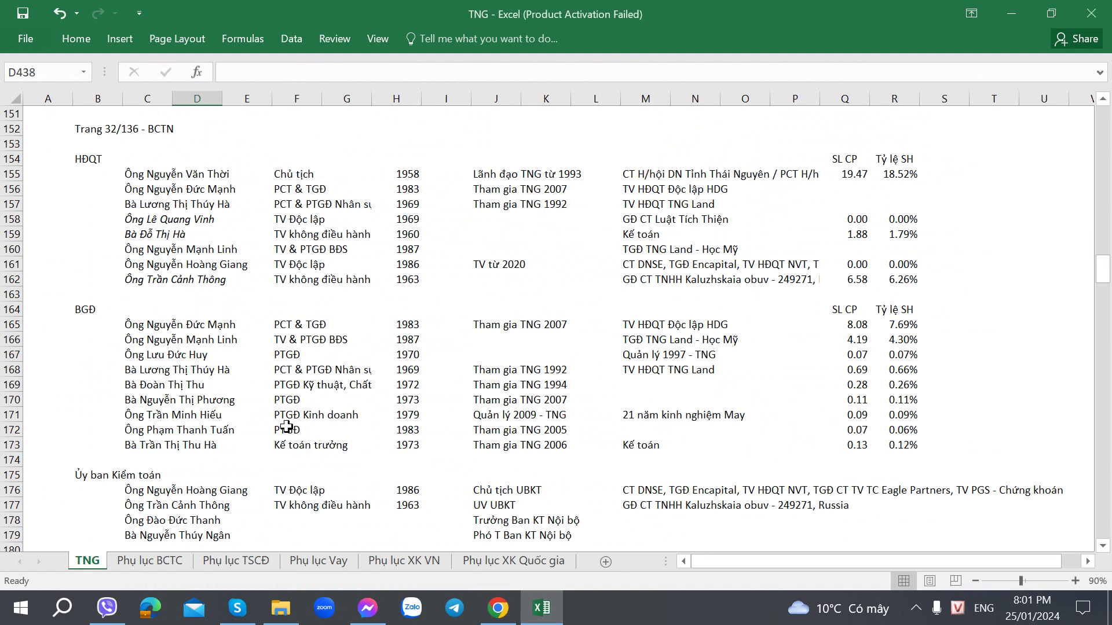
Examine the TV & PTGĐ BĐS member's entry in the BGĐ list and the chairman's entry in the HĐQT list
{"action": "scroll", "coordinate": [286, 427], "scroll_direction": "down", "scroll_amount": 2}
{"action": "left_click", "coordinate": [395, 341]}
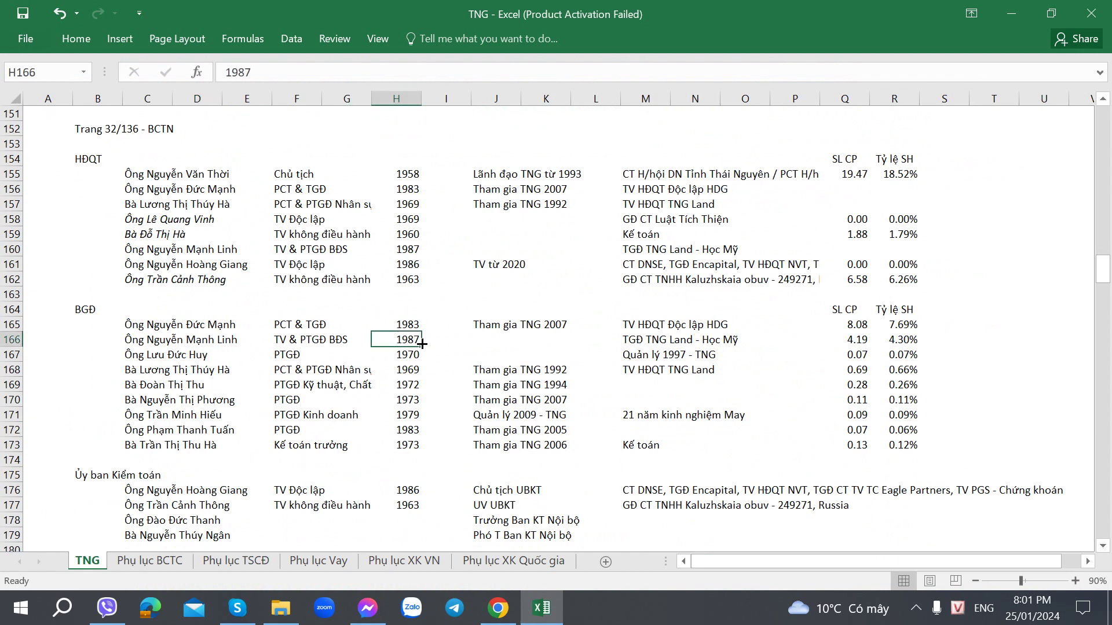
{"action": "left_click", "coordinate": [297, 351]}
{"action": "left_click", "coordinate": [170, 337]}
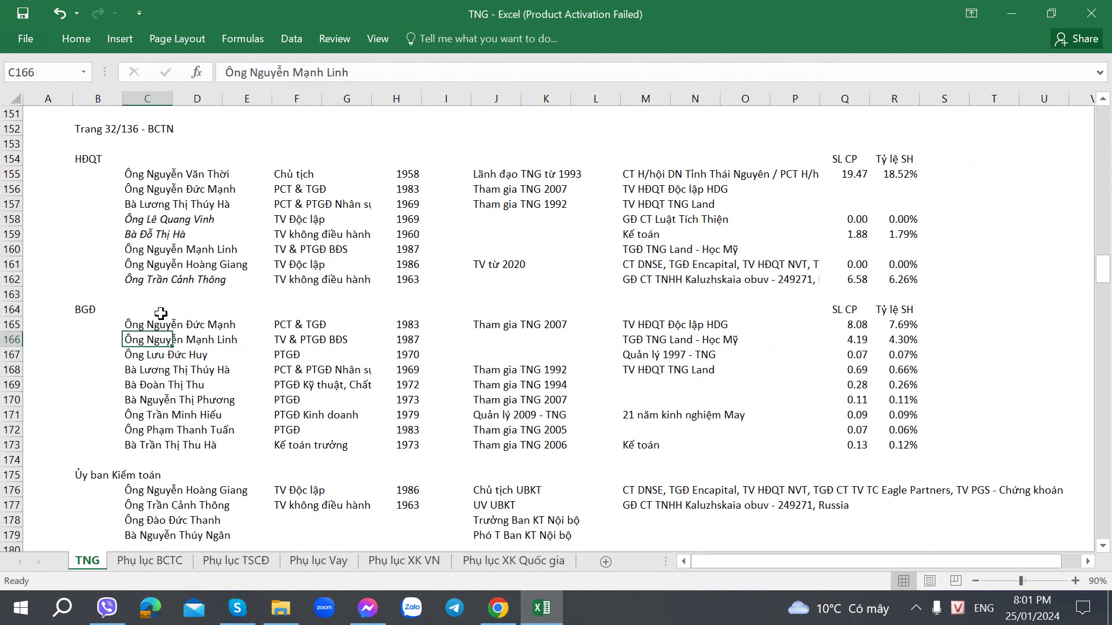
{"action": "left_click", "coordinate": [176, 174]}
{"action": "left_click", "coordinate": [663, 384]}
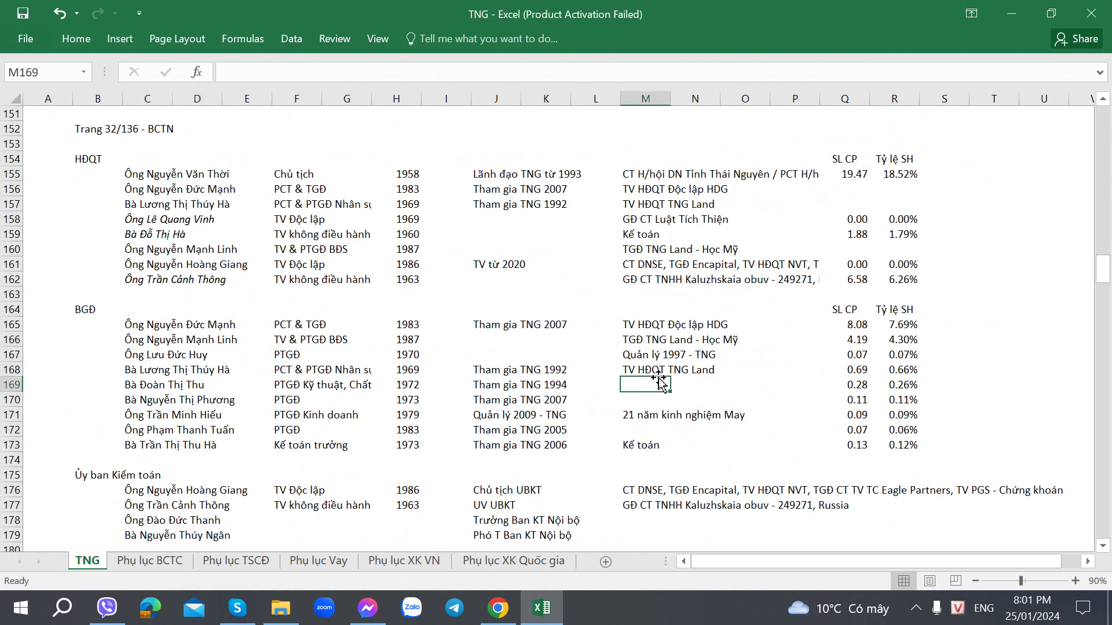
Enter the note "Con Chủ tịch" in T160, on the TV & PTGĐ BĐS member's row of the HĐQT list
{"action": "left_click", "coordinate": [981, 336]}
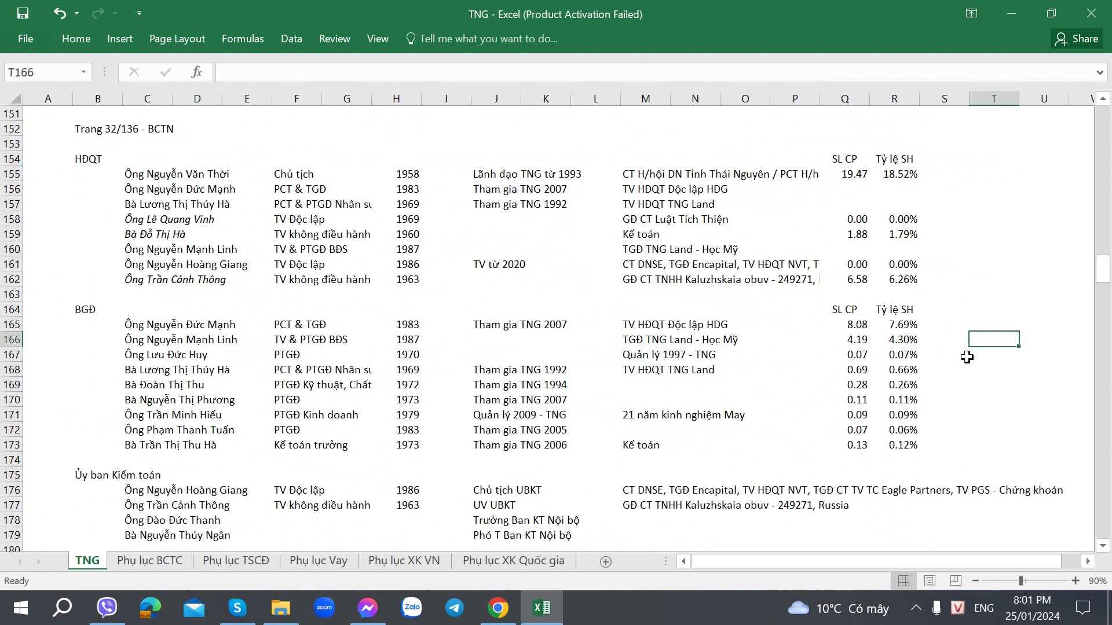
{"action": "type", "text": "C"}
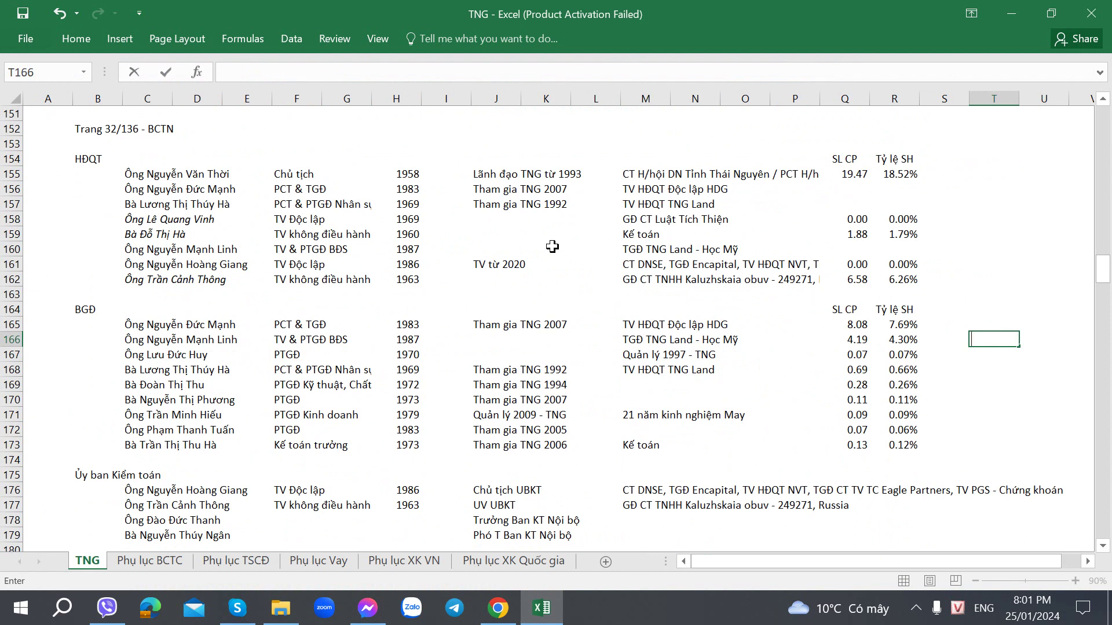
{"action": "left_click", "coordinate": [972, 190]}
{"action": "key", "text": "Down"}
{"action": "key", "text": "Down"}
{"action": "key", "text": "Down"}
{"action": "key", "text": "Down"}
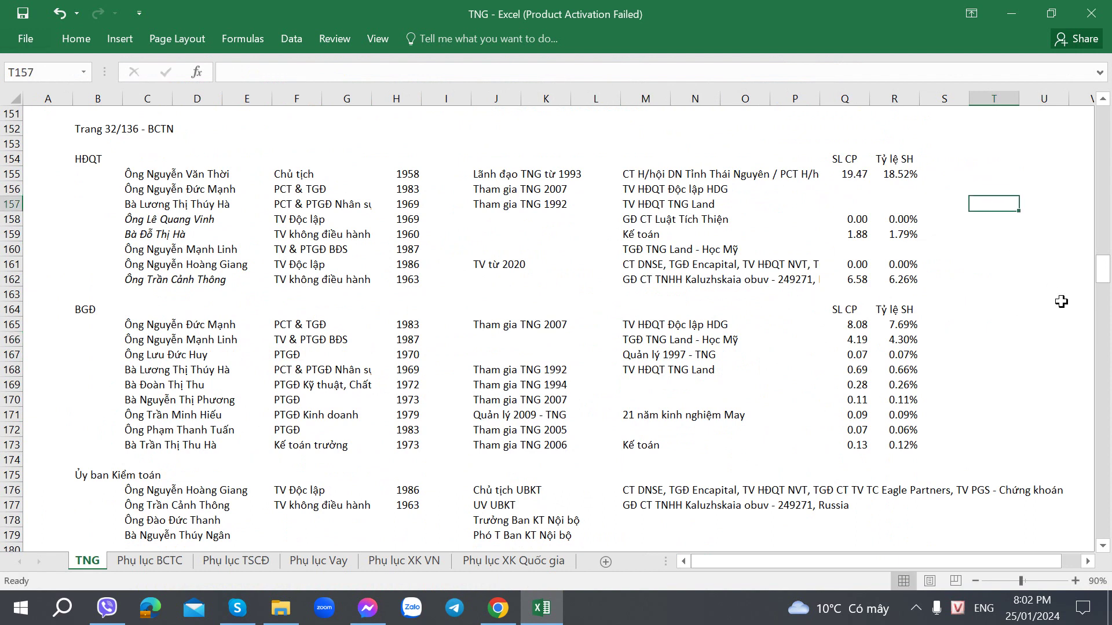
{"action": "type", "text": "Con"}
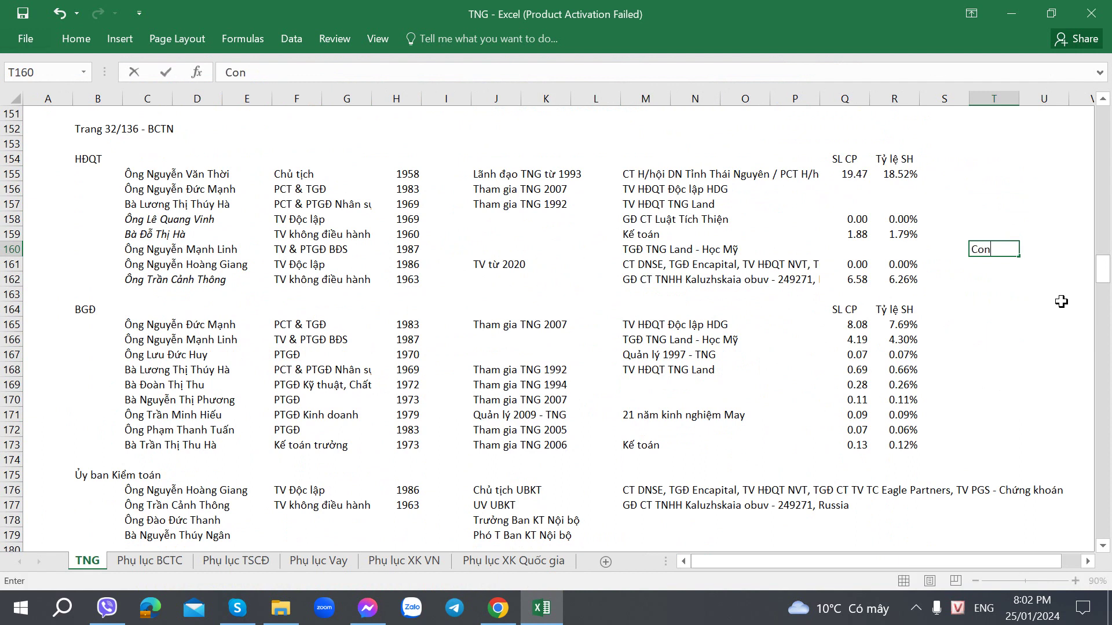
{"action": "type", "text": " Chủ tiịch"}
{"action": "key", "text": "Return"}
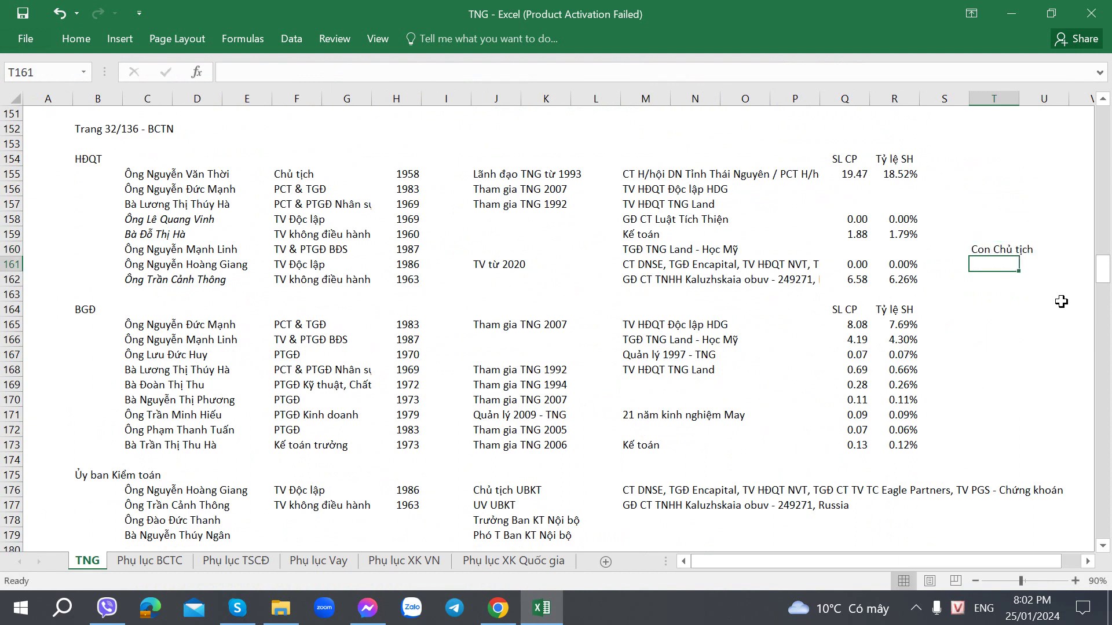
Check the member's TNG Land entry in the HĐQT list, and reread the article's paragraph on the registered share sale
{"action": "key", "text": "alt+Tab"}
{"action": "key", "text": "alt+Tab"}
{"action": "left_click", "coordinate": [651, 249]}
{"action": "left_click", "coordinate": [651, 296]}
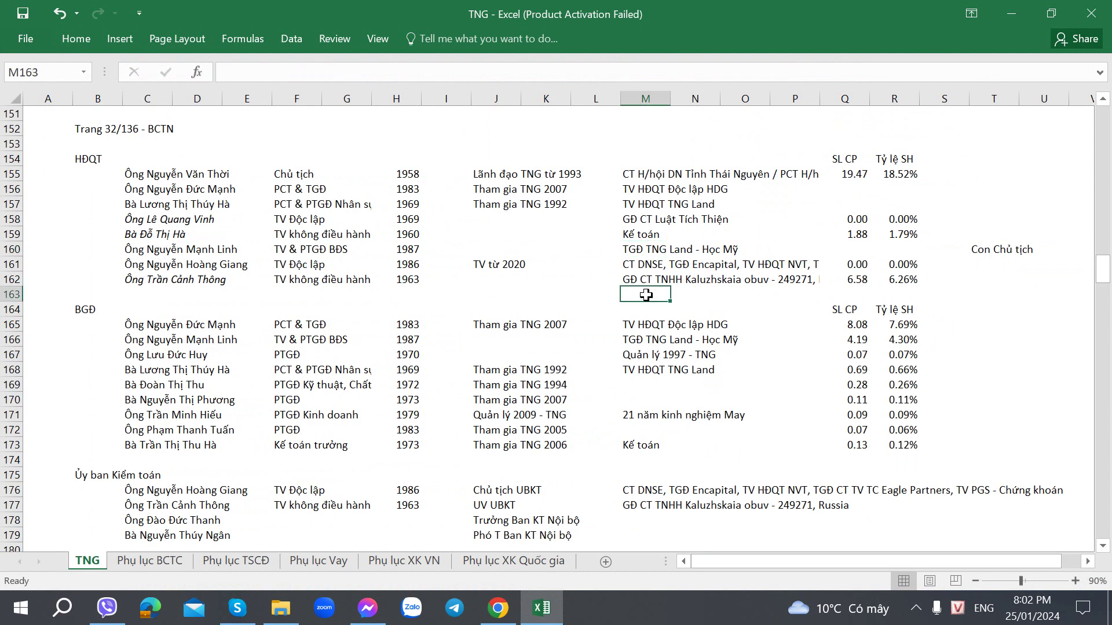
{"action": "left_click", "coordinate": [653, 254]}
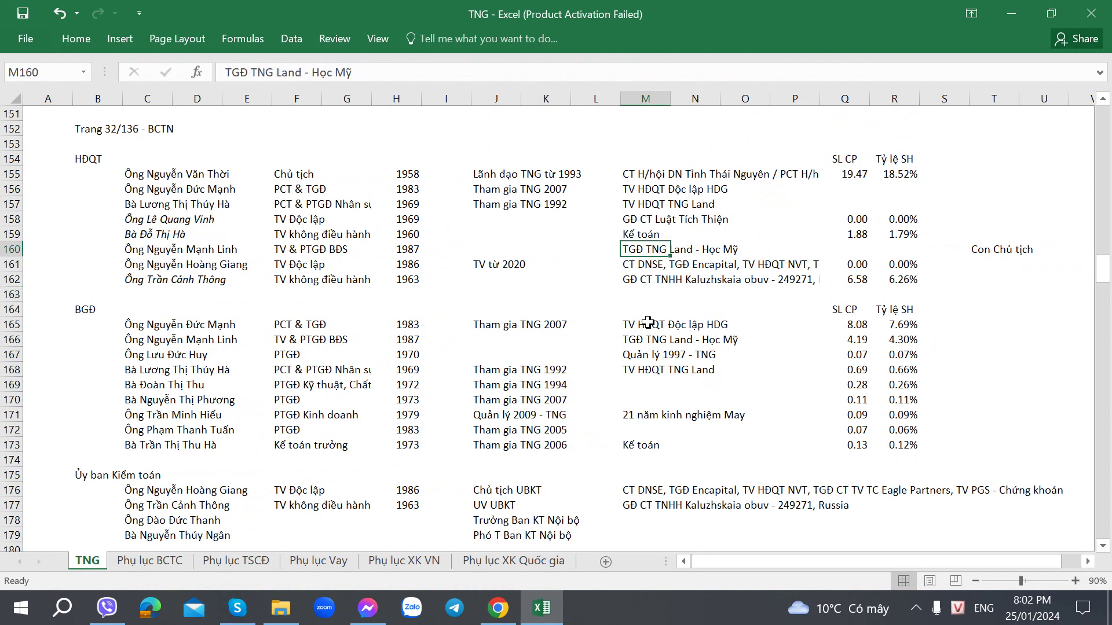
{"action": "key", "text": "alt+Tab"}
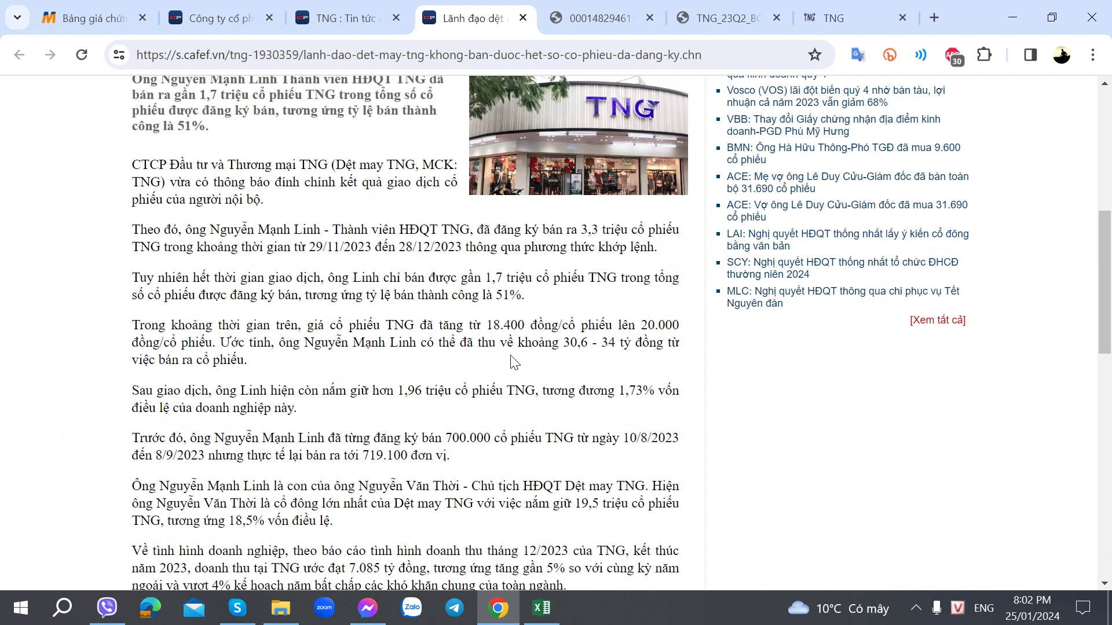
{"action": "scroll", "coordinate": [391, 393], "scroll_direction": "down", "scroll_amount": 1}
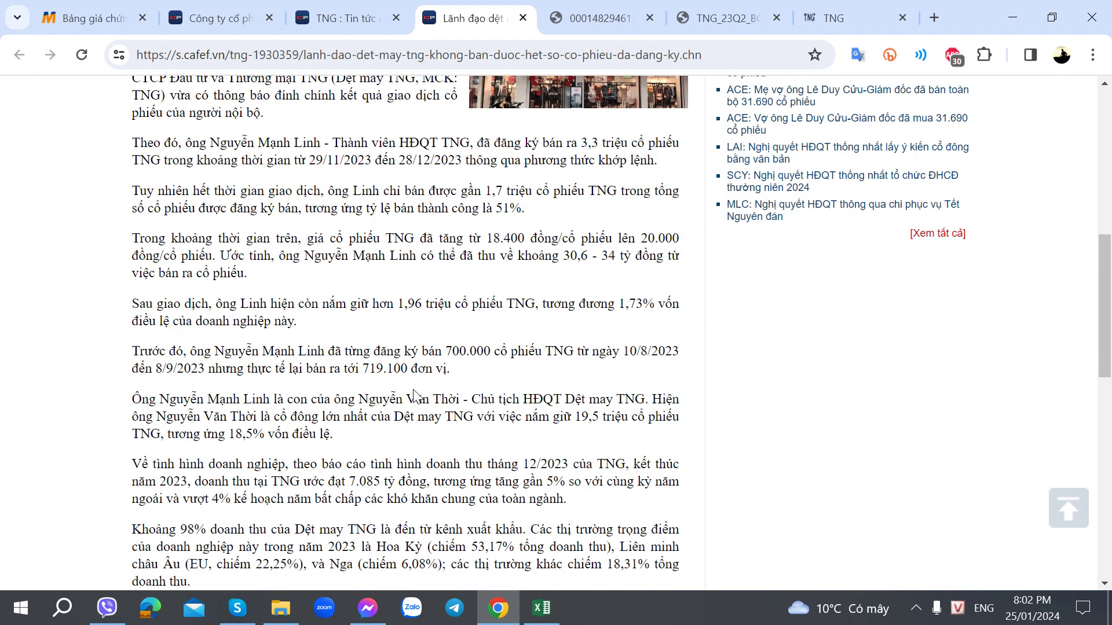
{"action": "left_click_drag", "start_coordinate": [285, 144], "coordinate": [410, 152]}
{"action": "left_click", "coordinate": [253, 260]}
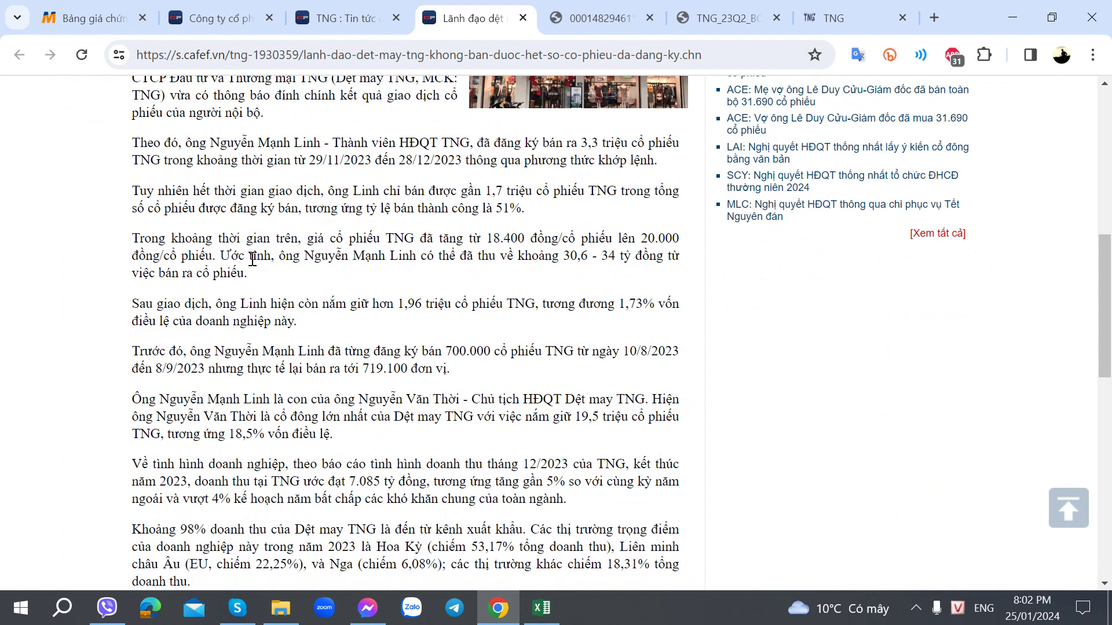
Switch to Excel and compare the chairman's and PCT & TGĐ's HĐQT entries with the TV & PTGĐ BĐS member's BGĐ entry
{"action": "key", "text": "alt+Tab"}
{"action": "left_click", "coordinate": [170, 194]}
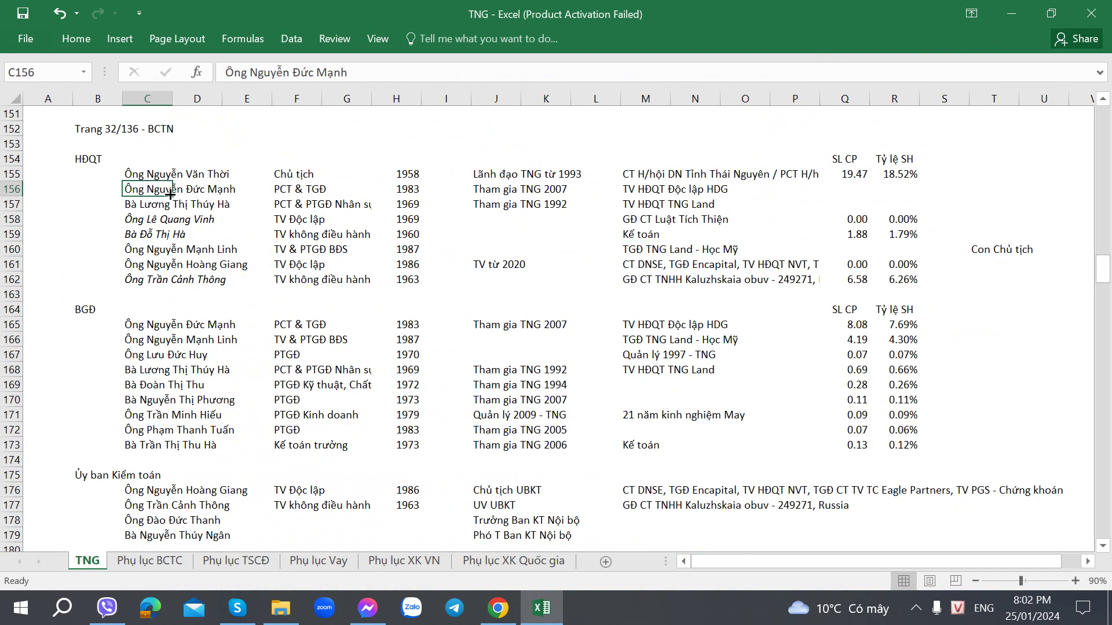
{"action": "left_click", "coordinate": [184, 172]}
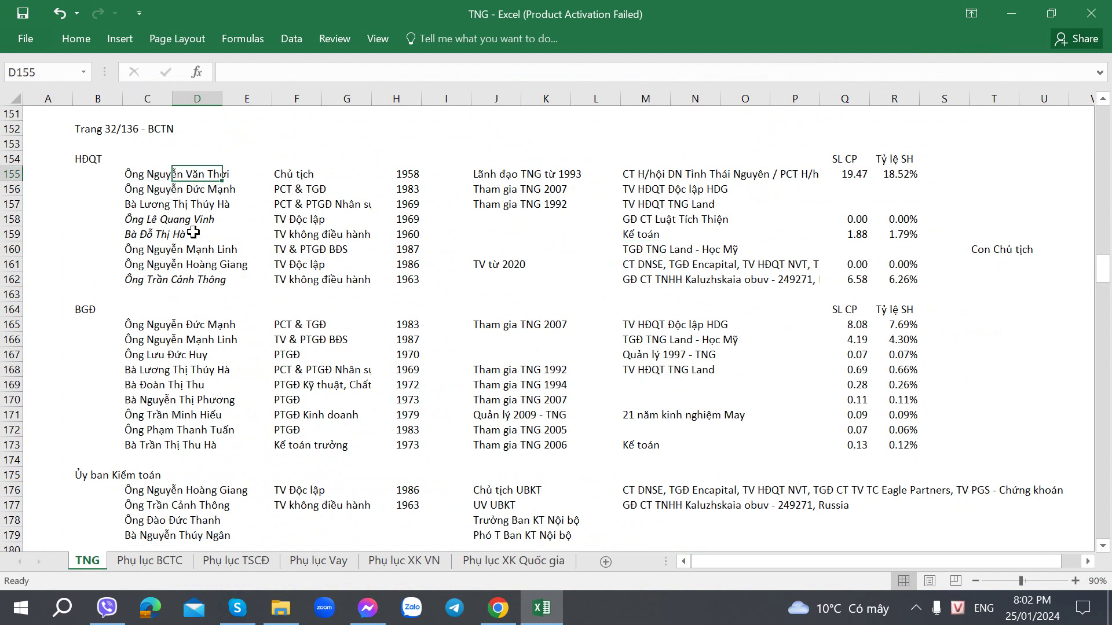
{"action": "left_click", "coordinate": [145, 328]}
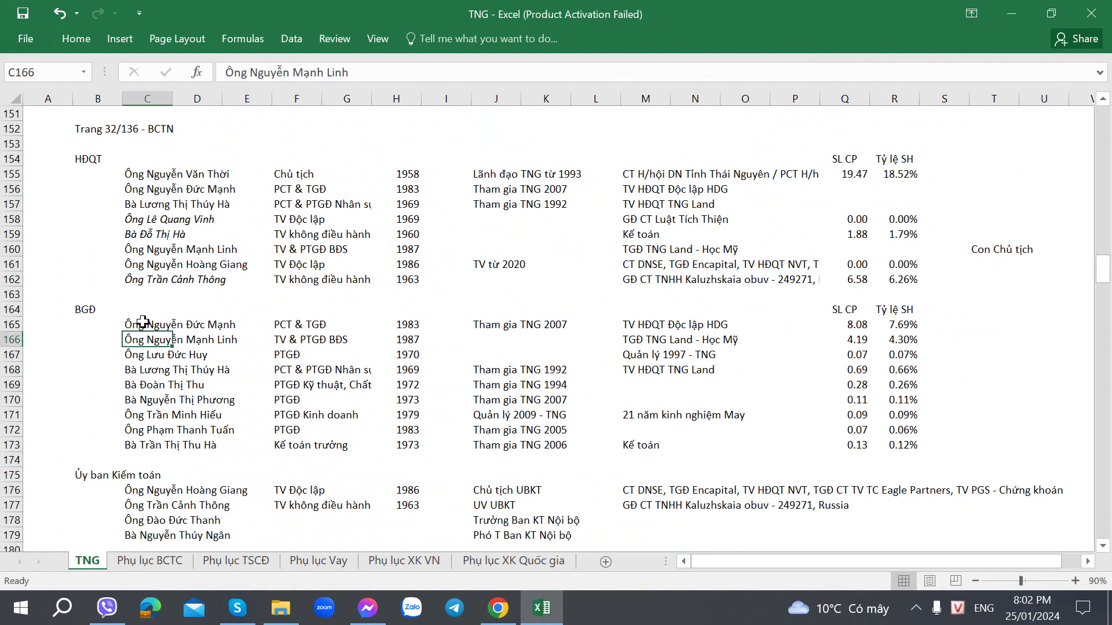
{"action": "left_click", "coordinate": [148, 338]}
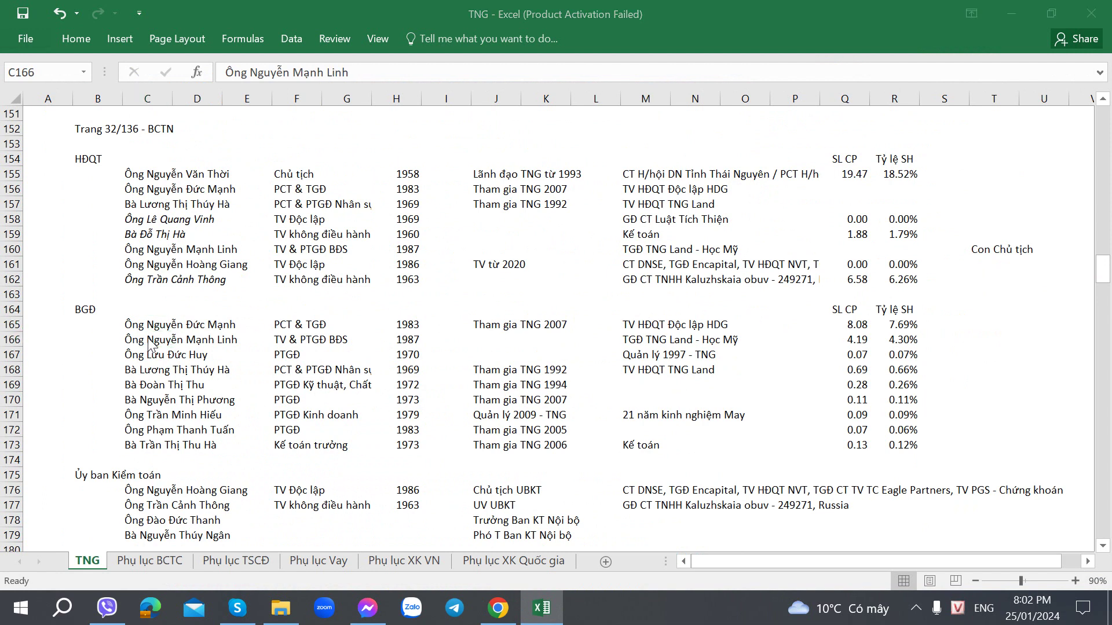
Switch to Chrome and read the rest of the article, including the family tie, 2023 revenue and export market paragraphs
{"action": "key", "text": "alt+Tab"}
{"action": "left_click_drag", "start_coordinate": [311, 351], "coordinate": [339, 351]}
{"action": "left_click", "coordinate": [285, 397]}
{"action": "scroll", "coordinate": [285, 399], "scroll_direction": "down", "scroll_amount": 3}
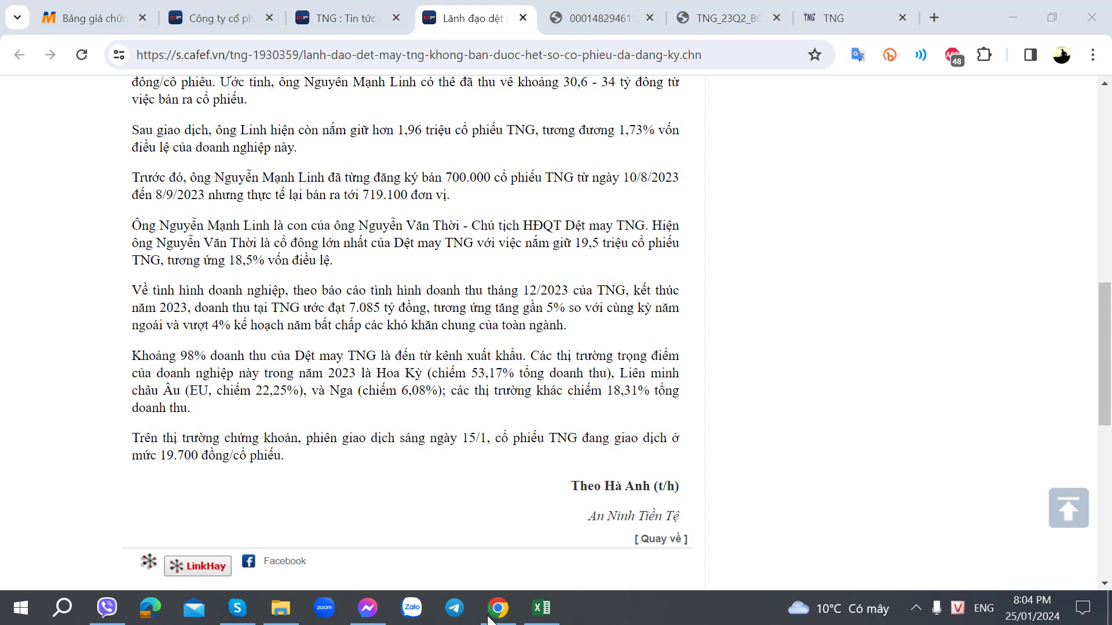
{"action": "left_click", "coordinate": [592, 217]}
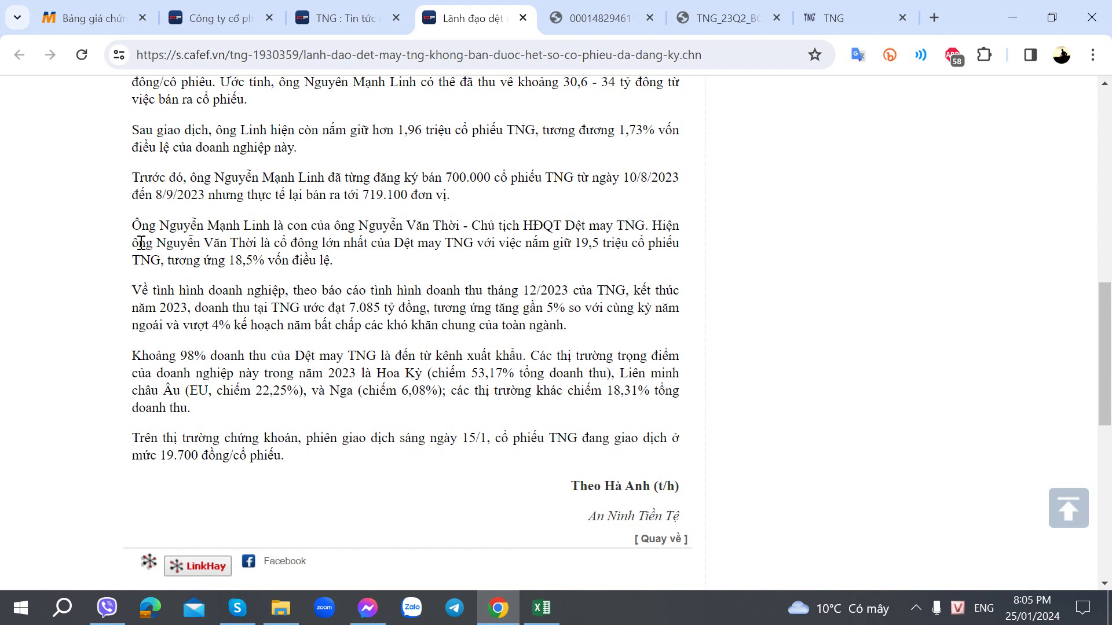
{"action": "left_click_drag", "start_coordinate": [141, 292], "coordinate": [377, 425]}
{"action": "left_click", "coordinate": [372, 454]}
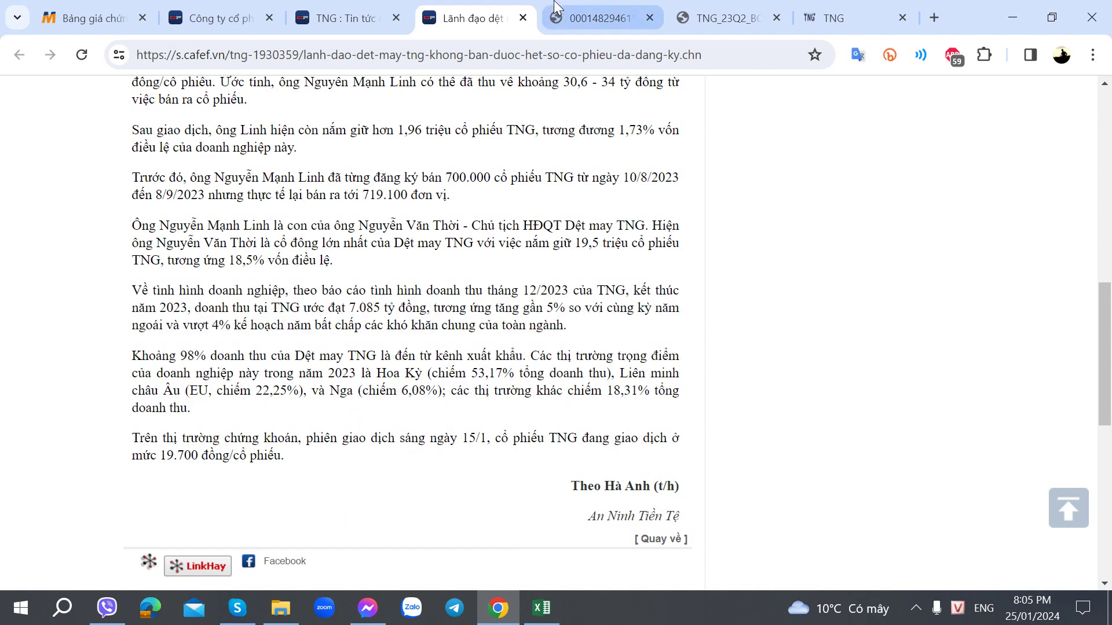
Close the article and open the two 12/01/2024 private bond disclosures, on capital use and principal and interest payment, from the news list
{"action": "middle_click", "coordinate": [492, 17]}
{"action": "left_click_drag", "start_coordinate": [412, 6], "coordinate": [856, 15]}
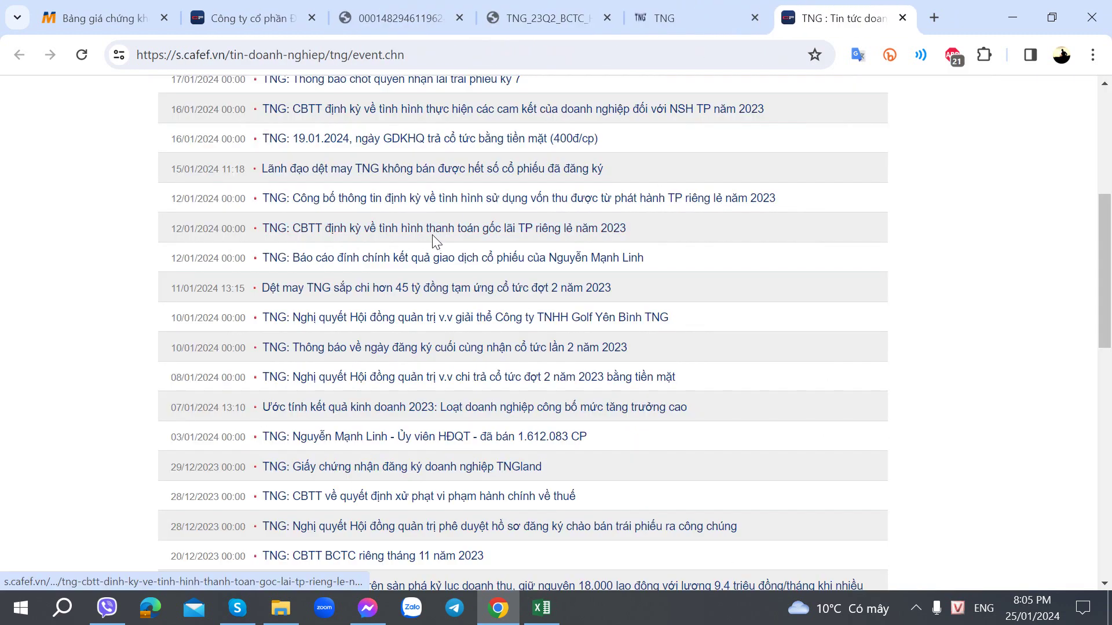
{"action": "middle_click", "coordinate": [421, 200]}
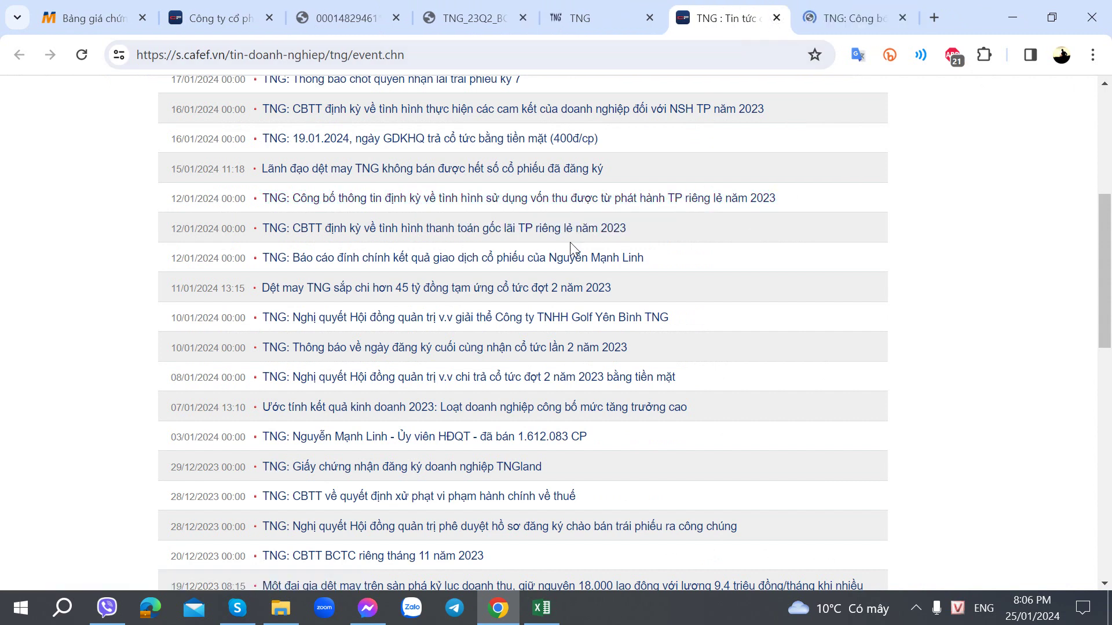
{"action": "middle_click", "coordinate": [532, 238]}
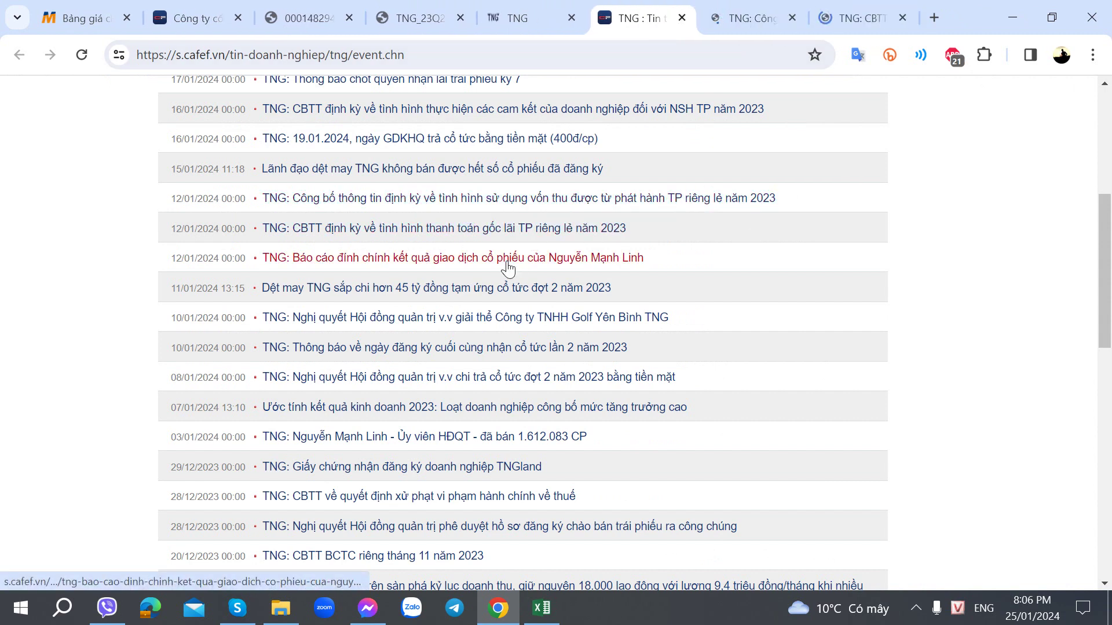
{"action": "scroll", "coordinate": [510, 267], "scroll_direction": "down", "scroll_amount": 1}
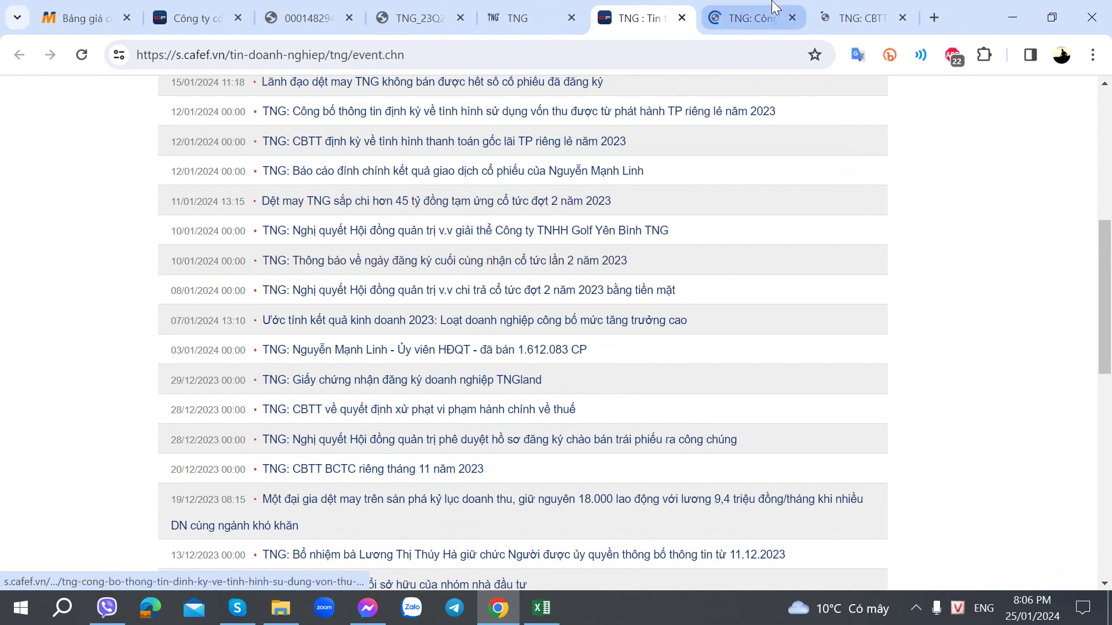
Open the PDF attached to the 12/01/2024 disclosure on the use of private bond capital
{"action": "left_click", "coordinate": [858, 18]}
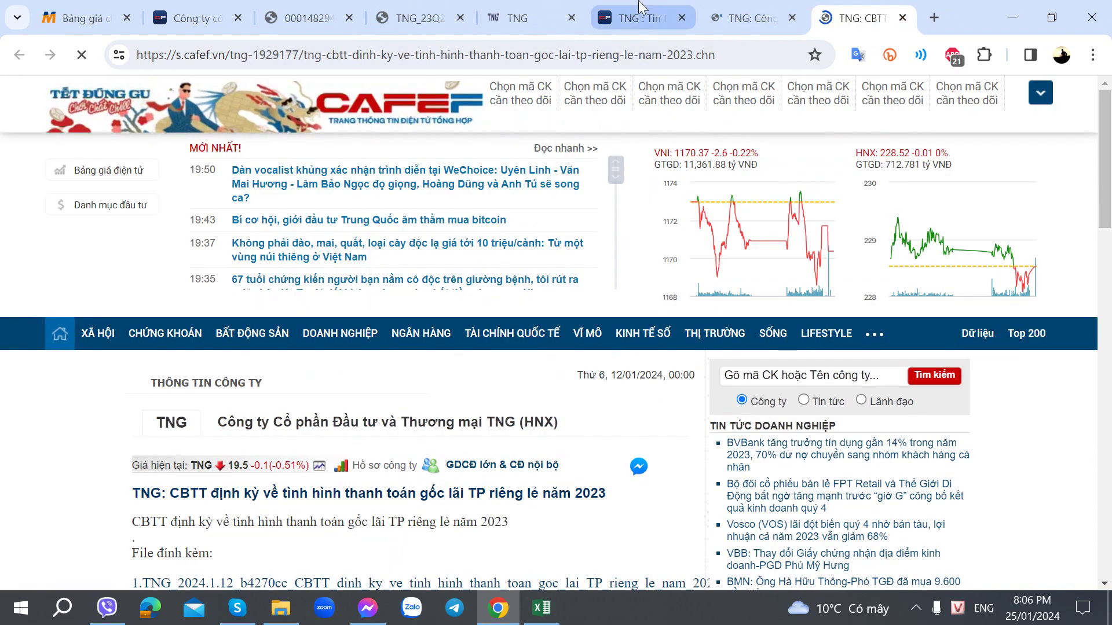
{"action": "left_click", "coordinate": [747, 18]}
{"action": "scroll", "coordinate": [430, 435], "scroll_direction": "down", "scroll_amount": 3}
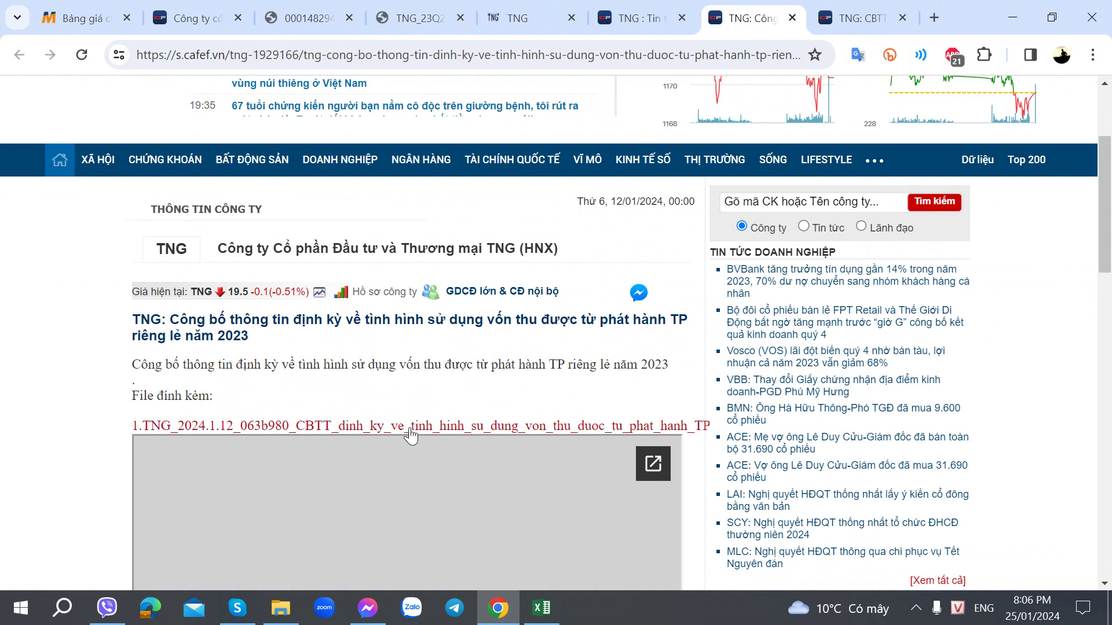
{"action": "left_click", "coordinate": [410, 427]}
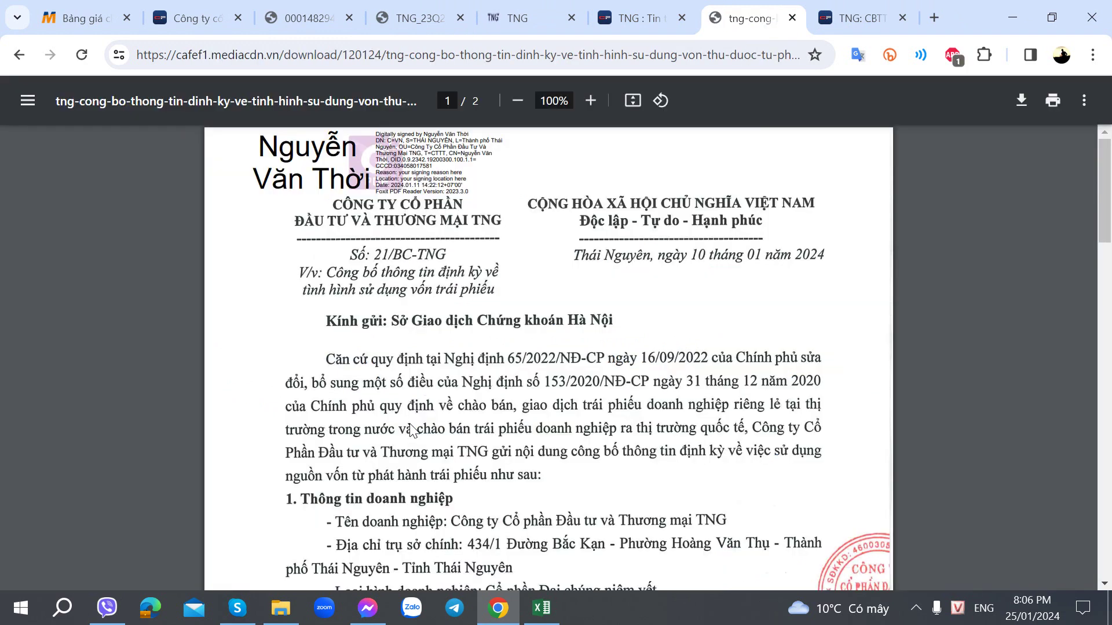
Read the PDF's sections on the bond issue amount, the purpose of the capital and the disbursement progress
{"action": "scroll", "coordinate": [410, 430], "scroll_direction": "down", "scroll_amount": 5}
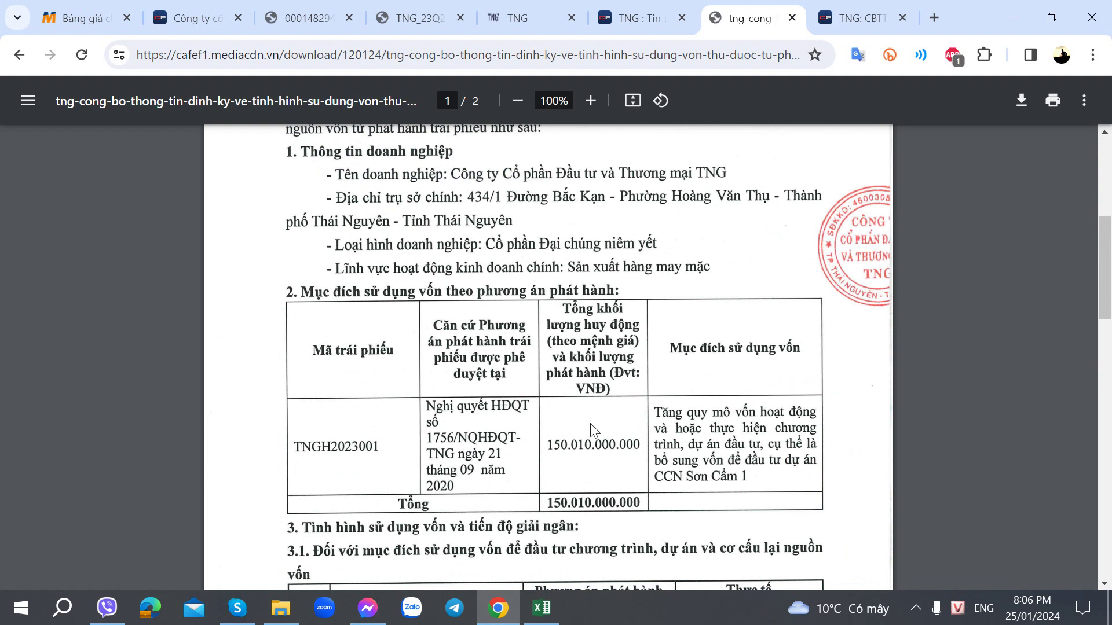
{"action": "scroll", "coordinate": [592, 431], "scroll_direction": "down", "scroll_amount": 4}
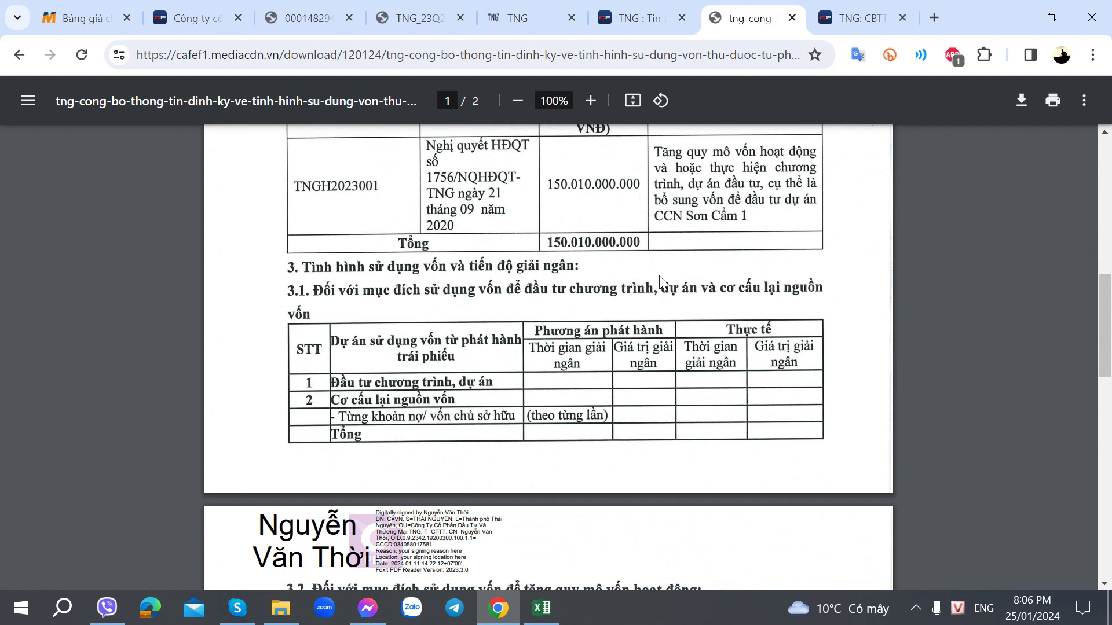
{"action": "scroll", "coordinate": [658, 276], "scroll_direction": "up", "scroll_amount": 6}
{"action": "scroll", "coordinate": [659, 276], "scroll_direction": "up", "scroll_amount": 3}
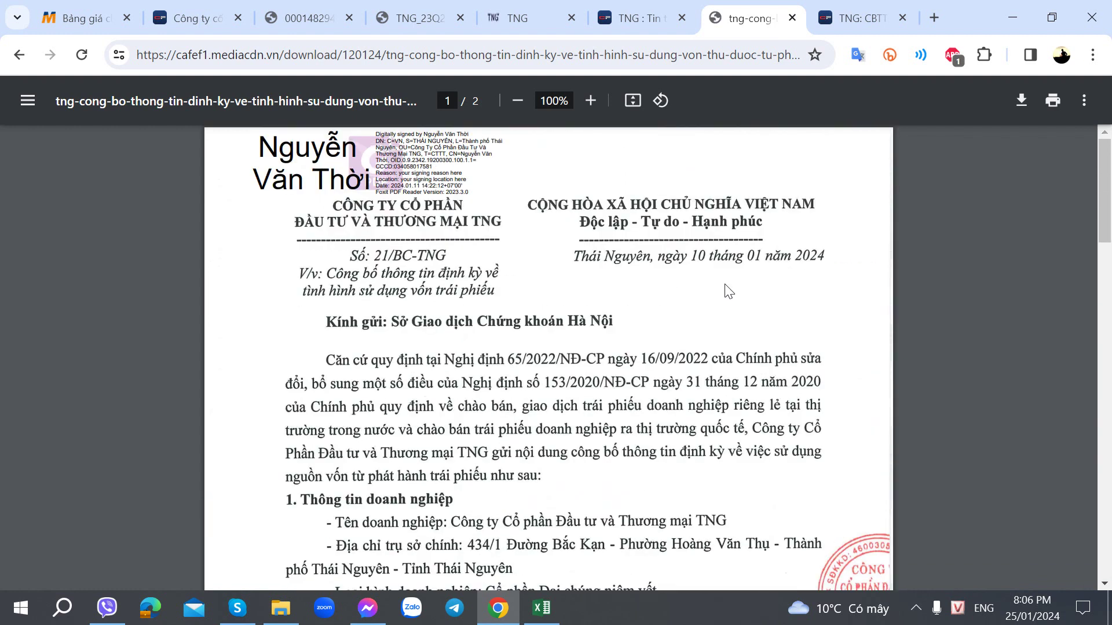
{"action": "scroll", "coordinate": [728, 291], "scroll_direction": "down", "scroll_amount": 6}
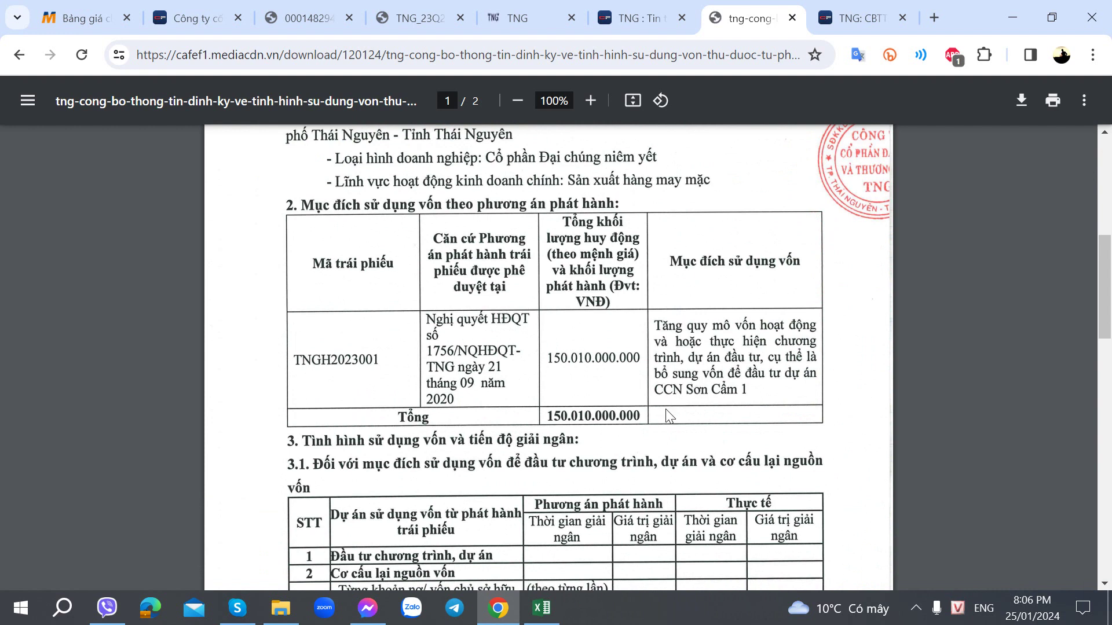
{"action": "scroll", "coordinate": [669, 412], "scroll_direction": "down", "scroll_amount": 3}
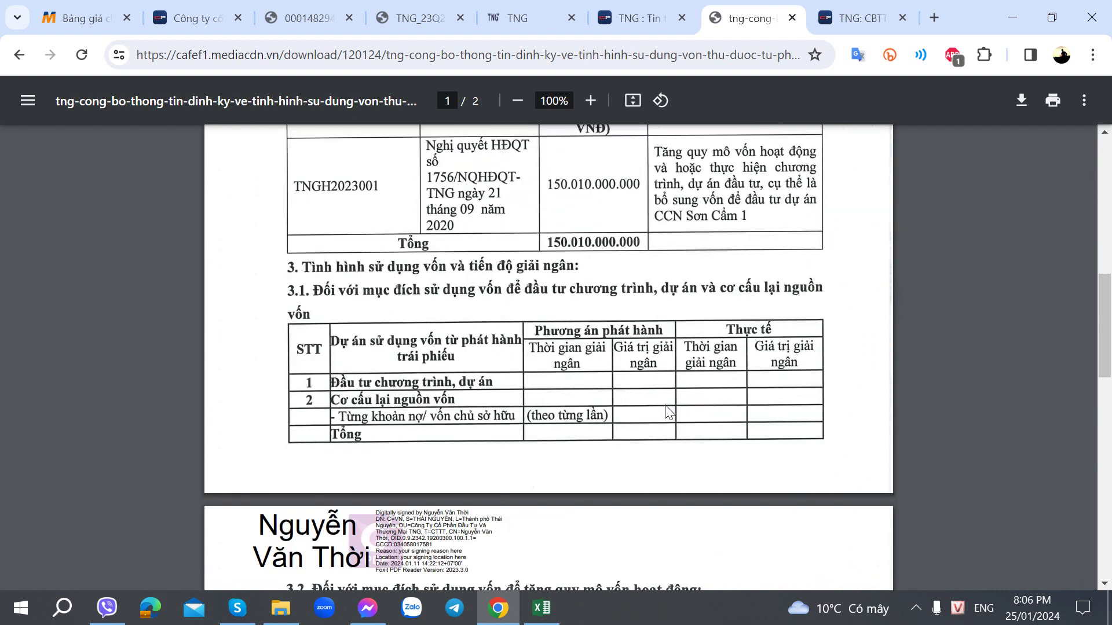
Switch to Excel and enter "Vay Trái phiếu để Đầu tư Dài hạn vào CCN Sơn Cầm 1" in D439 under Thông tin
{"action": "key", "text": "alt+Tab"}
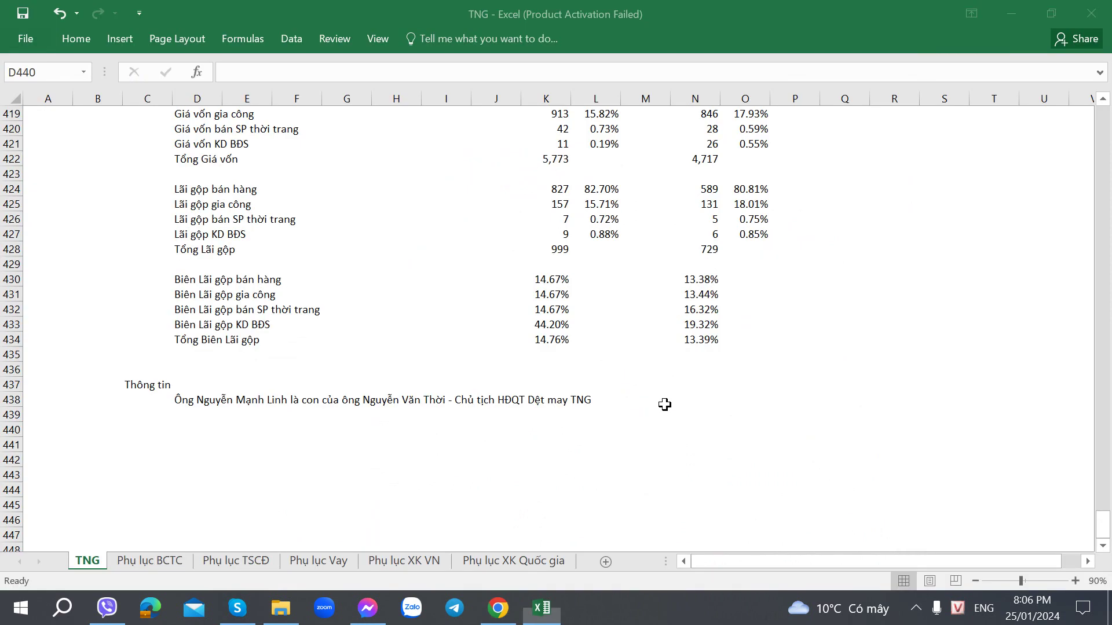
{"action": "key", "text": "Up"}
{"action": "type", "text": "Vay "}
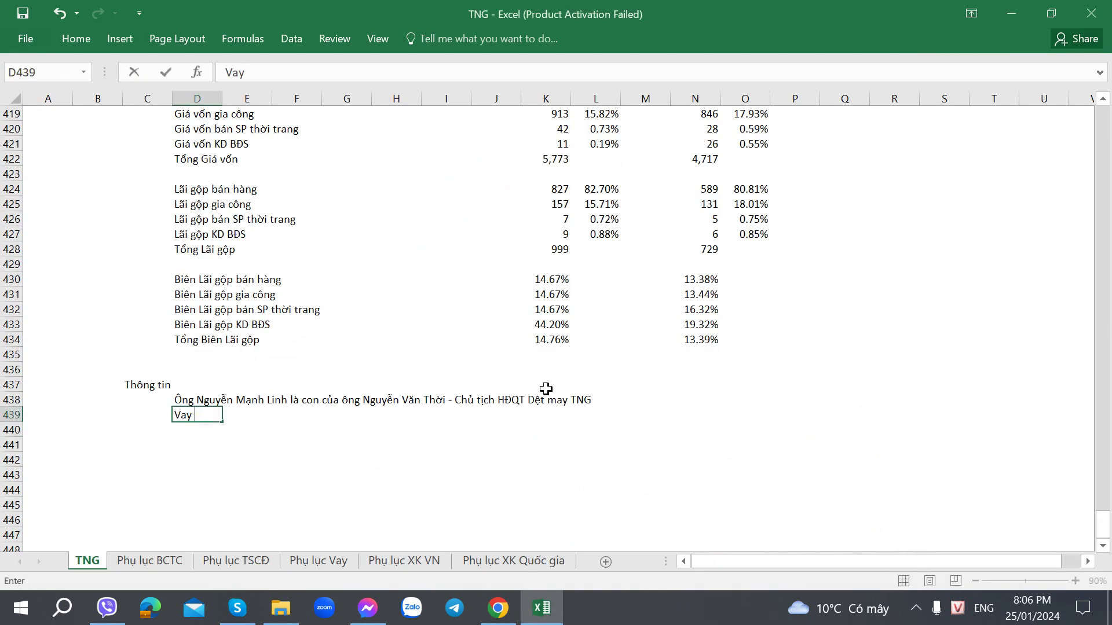
{"action": "type", "text": "Trái phiếu để D"}
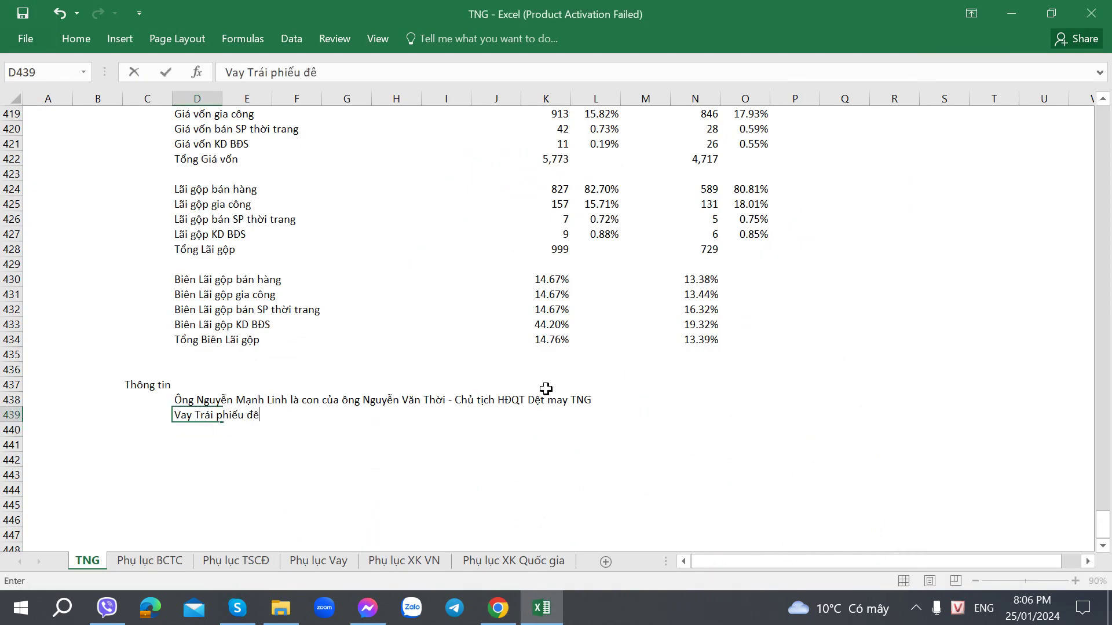
{"action": "type", "text": "ầu tư Dài ha"}
{"action": "type", "text": "n vào CCC"}
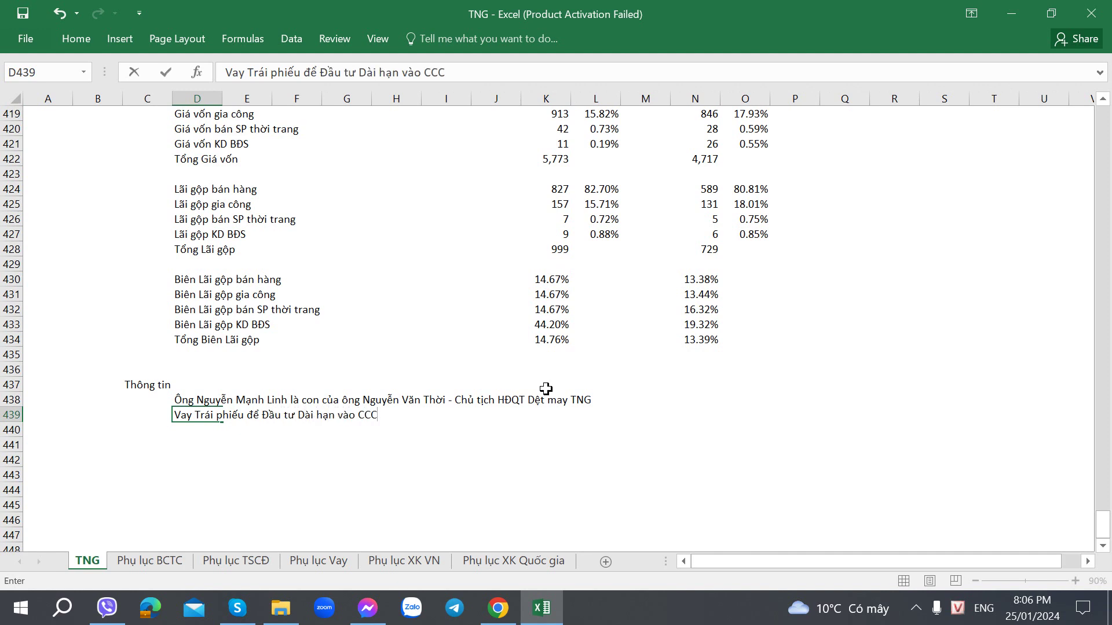
{"action": "key", "text": "BackSpace"}
{"action": "type", "text": "N Sơn Cầm 1"}
{"action": "key", "text": "Right"}
Commit the bond note in D439 and move the selection along the row to J439
{"action": "key", "text": "Right"}
{"action": "key", "text": "Right"}
{"action": "key", "text": "Right"}
{"action": "key", "text": "Right"}
{"action": "key", "text": "Right"}
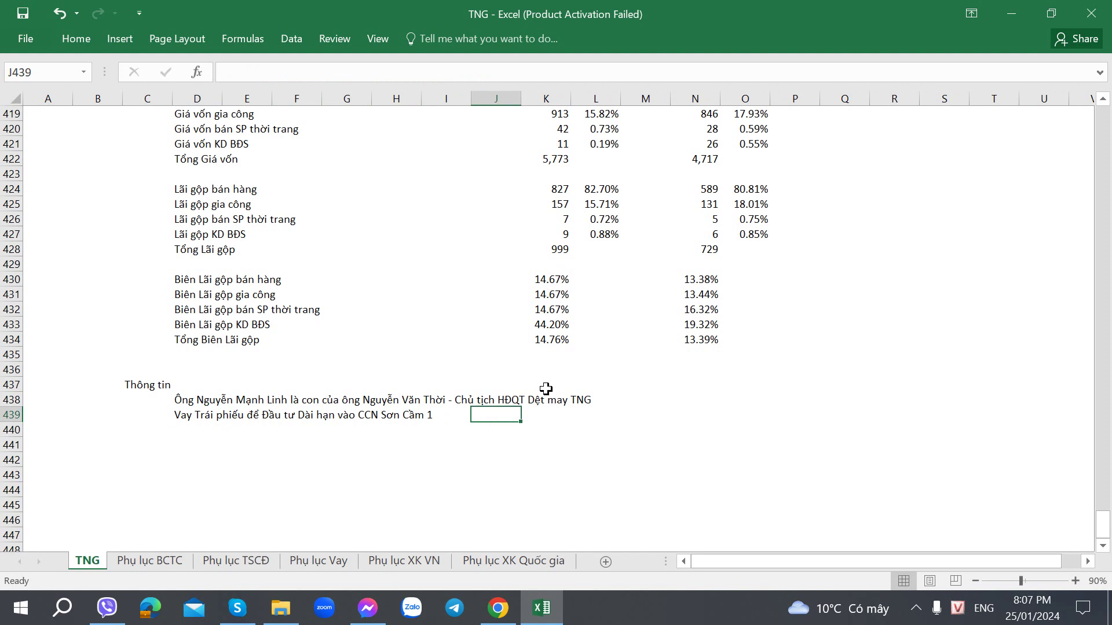
Switch back to Chrome, read the bond capital use PDF through its planned and used capital table to the end, and close it
{"action": "key", "text": "alt+Tab"}
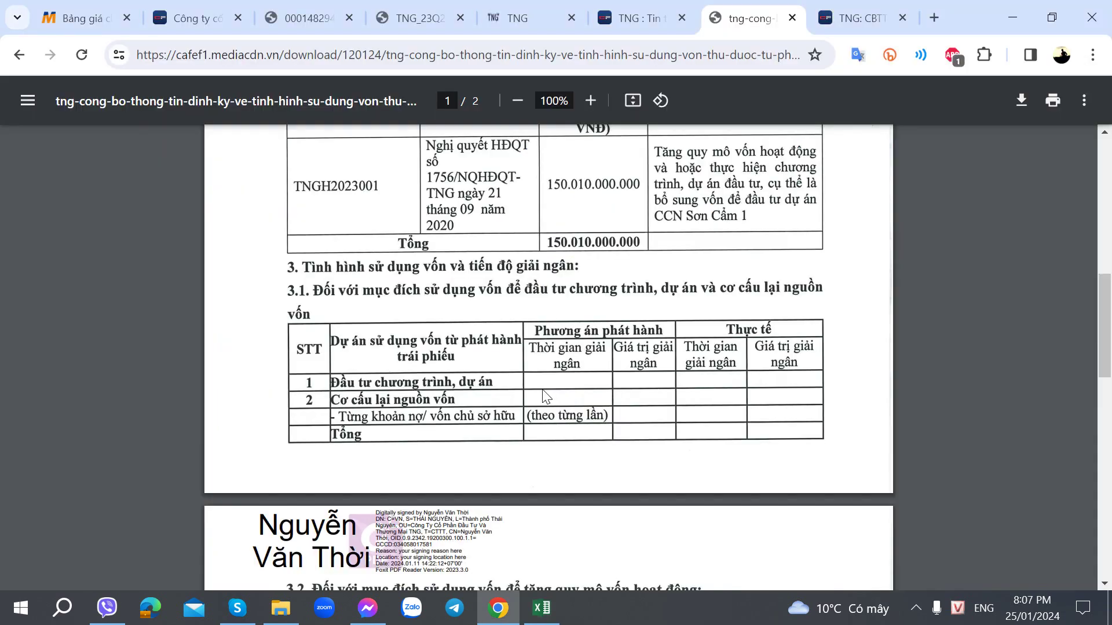
{"action": "scroll", "coordinate": [536, 392], "scroll_direction": "up", "scroll_amount": 4}
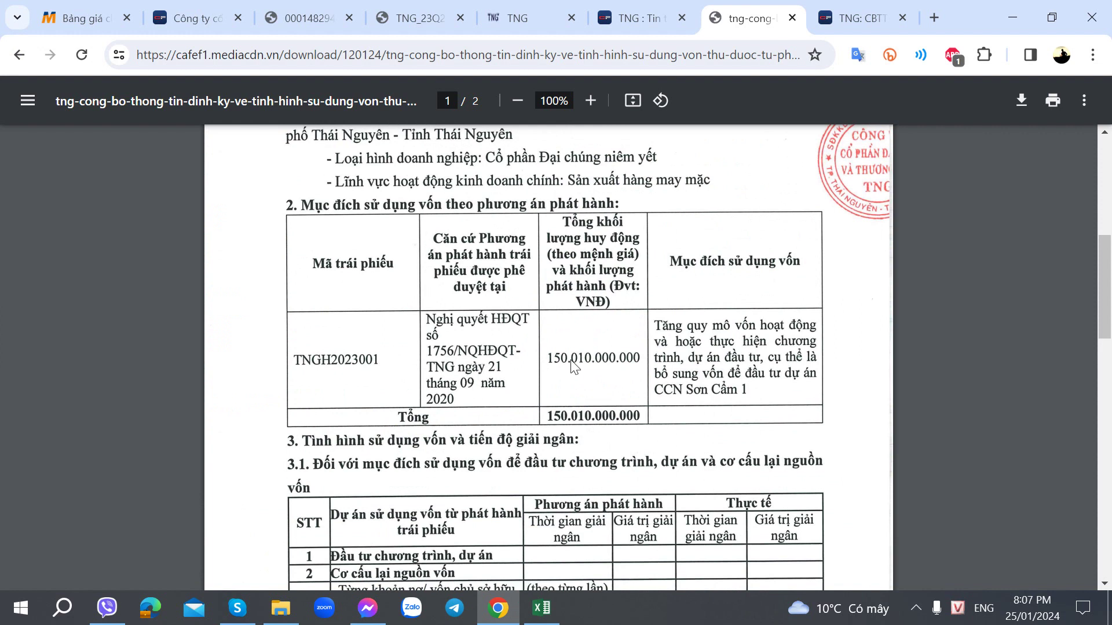
{"action": "scroll", "coordinate": [572, 366], "scroll_direction": "up", "scroll_amount": 5}
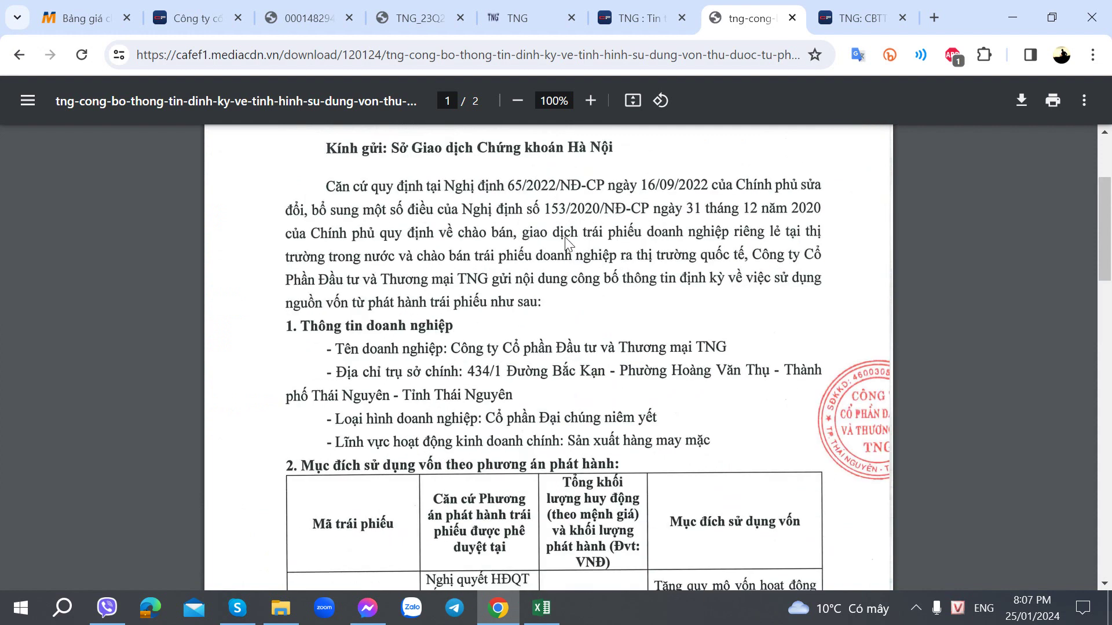
{"action": "scroll", "coordinate": [532, 307], "scroll_direction": "down", "scroll_amount": 9}
{"action": "scroll", "coordinate": [532, 307], "scroll_direction": "down", "scroll_amount": 8}
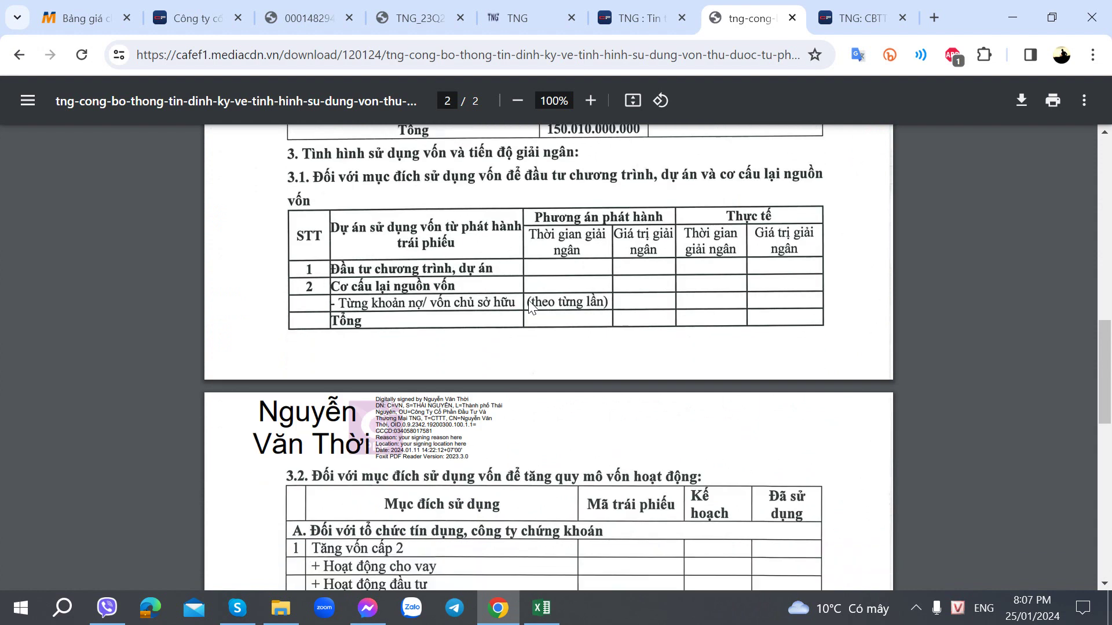
{"action": "scroll", "coordinate": [532, 307], "scroll_direction": "down", "scroll_amount": 2}
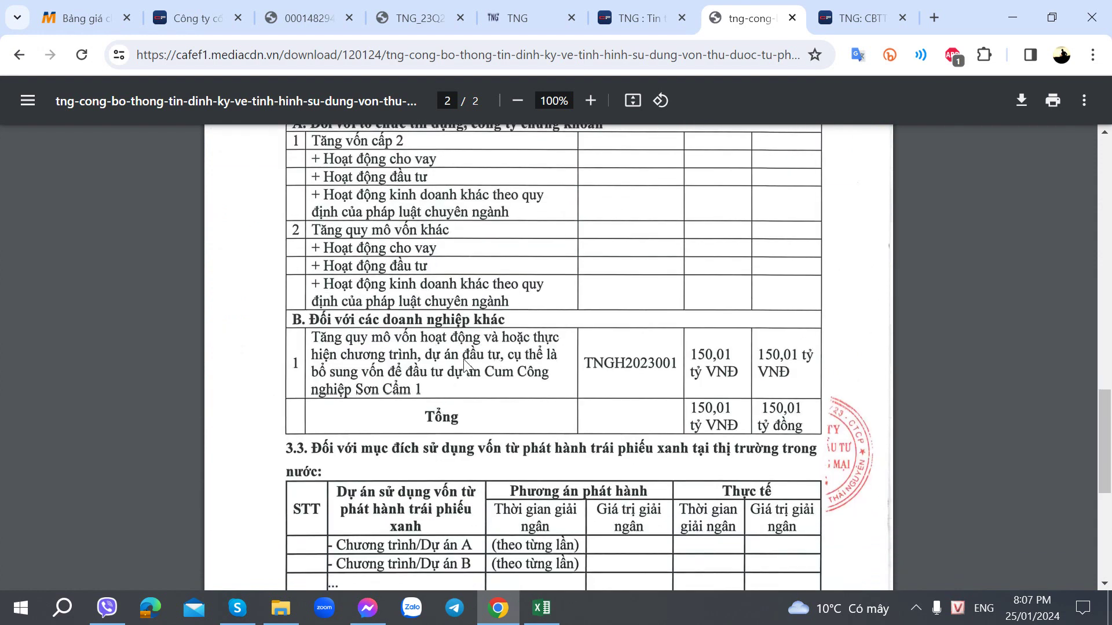
{"action": "scroll", "coordinate": [619, 365], "scroll_direction": "down", "scroll_amount": 5}
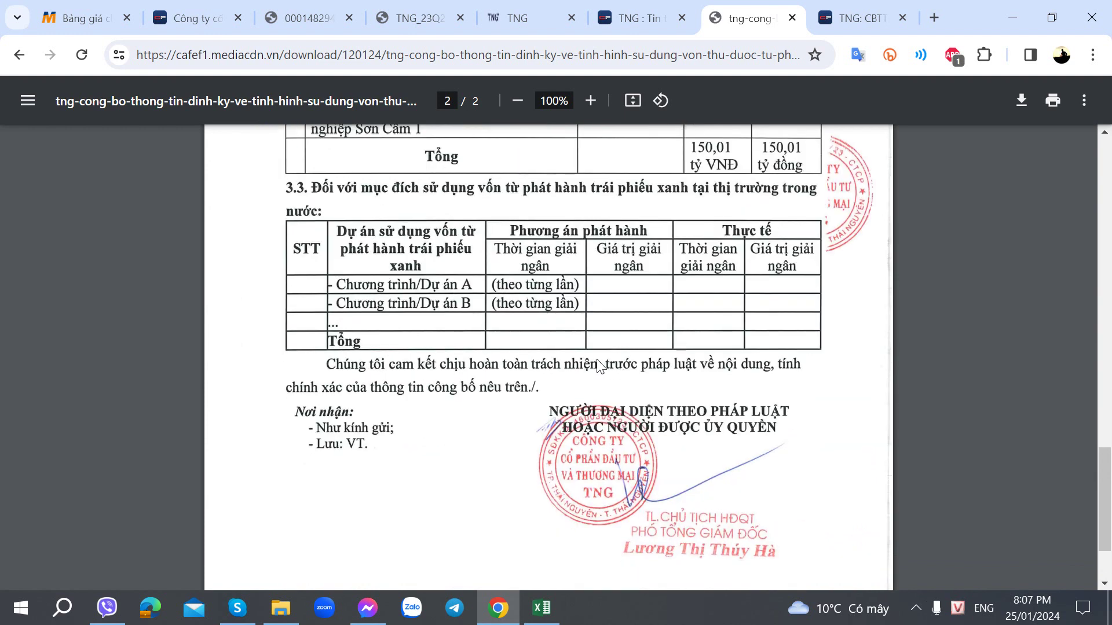
{"action": "scroll", "coordinate": [579, 364], "scroll_direction": "down", "scroll_amount": 2}
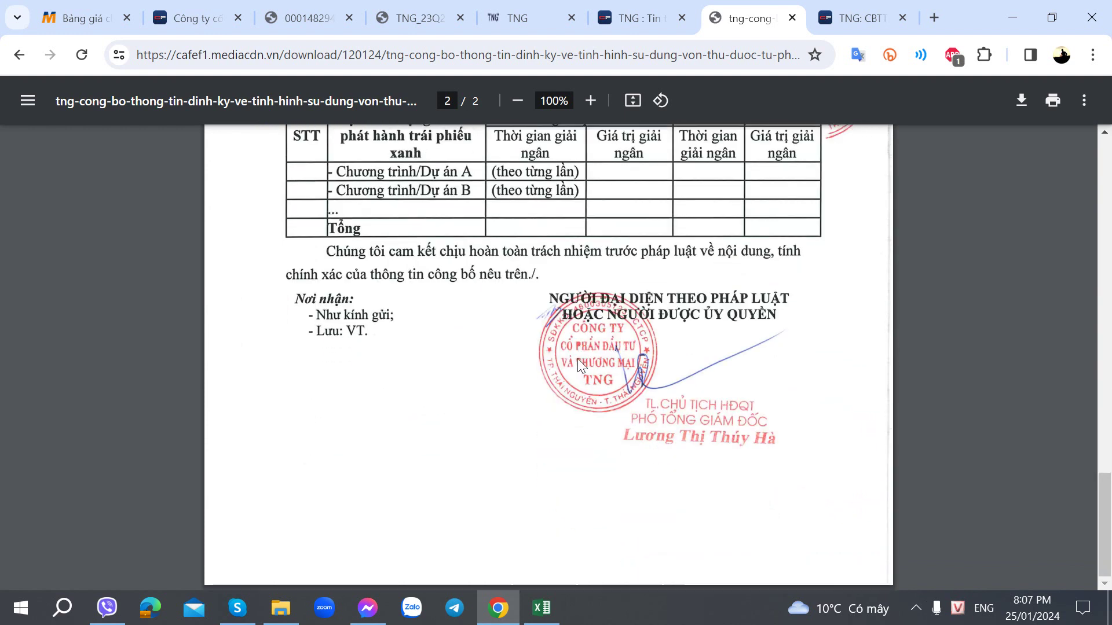
{"action": "left_click", "coordinate": [792, 17]}
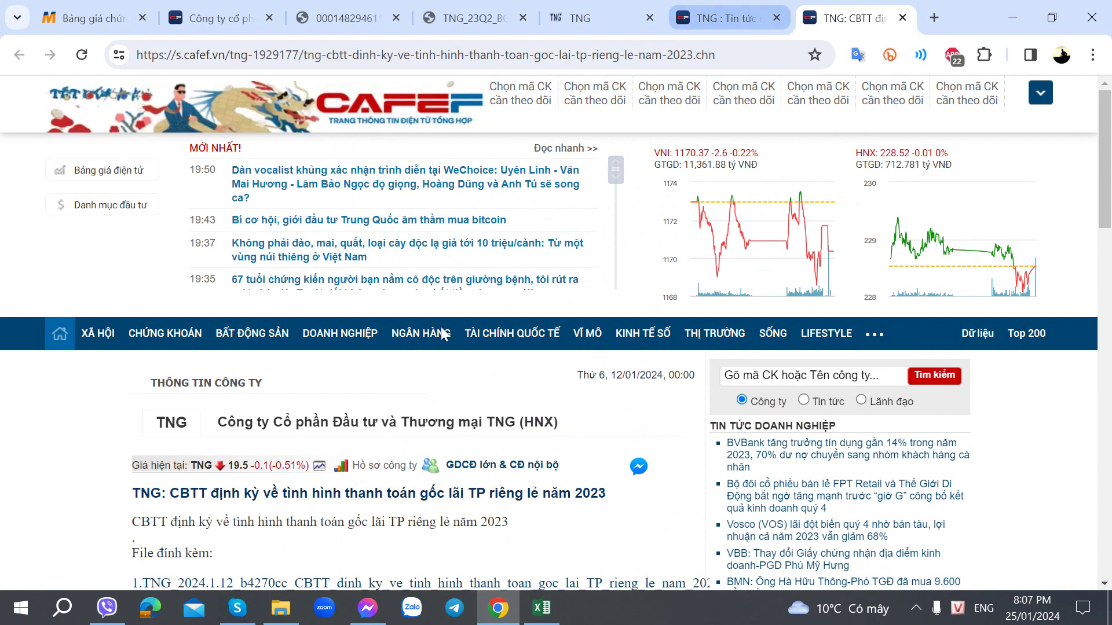
Open the PDF attached to the disclosure on private bond principal and interest payment and go to its appendix table
{"action": "scroll", "coordinate": [429, 336], "scroll_direction": "down", "scroll_amount": 4}
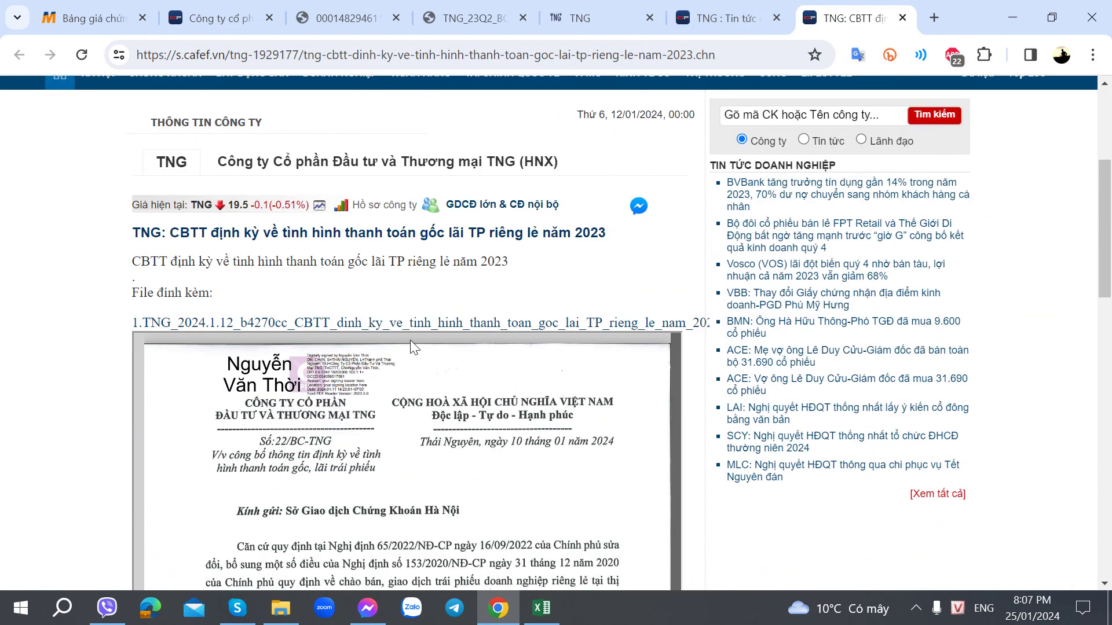
{"action": "left_click", "coordinate": [399, 304]}
{"action": "scroll", "coordinate": [478, 439], "scroll_direction": "down", "scroll_amount": 10}
{"action": "scroll", "coordinate": [463, 438], "scroll_direction": "up", "scroll_amount": 6}
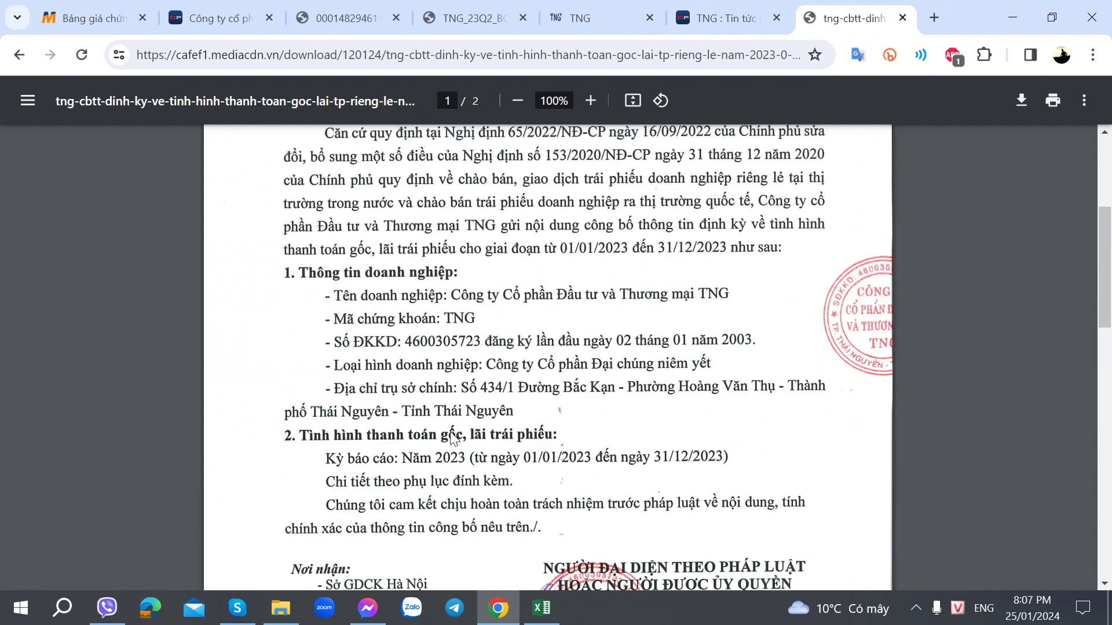
{"action": "scroll", "coordinate": [428, 441], "scroll_direction": "down", "scroll_amount": 5}
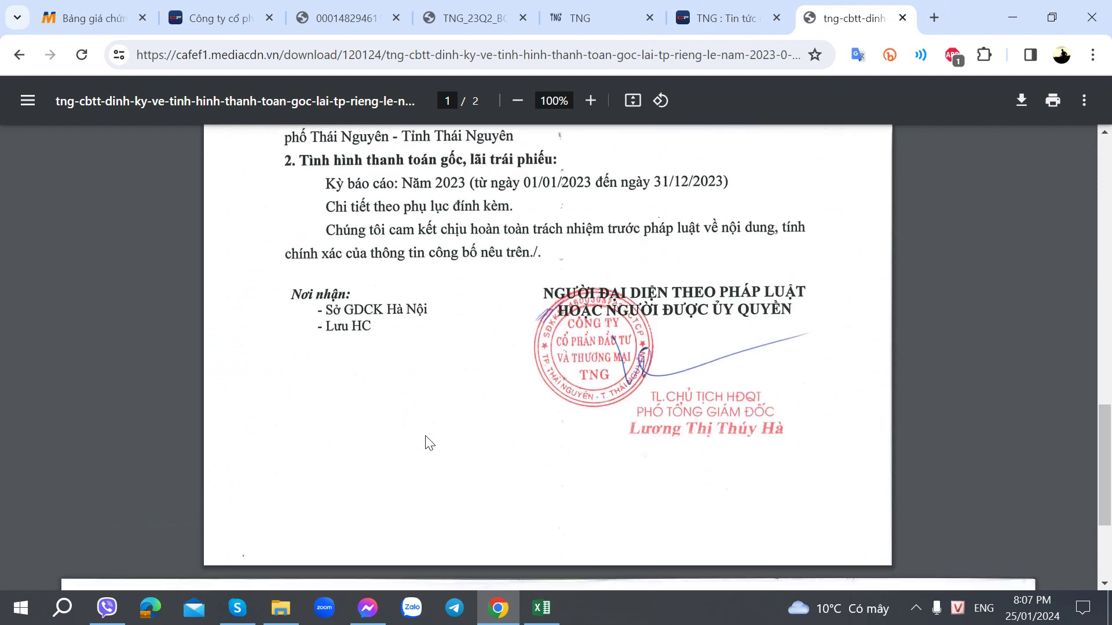
{"action": "scroll", "coordinate": [428, 443], "scroll_direction": "down", "scroll_amount": 8}
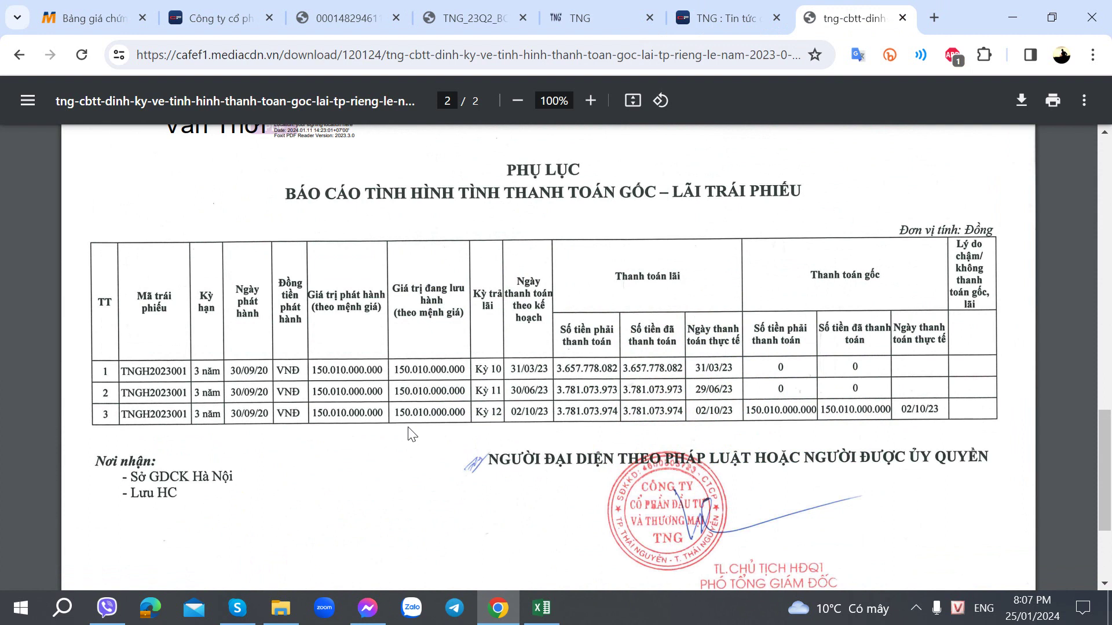
Examine the appendix's interest and principal payments for bond TNGH2023001, then close the PDF
{"action": "scroll", "coordinate": [409, 405], "scroll_direction": "up", "scroll_amount": 3}
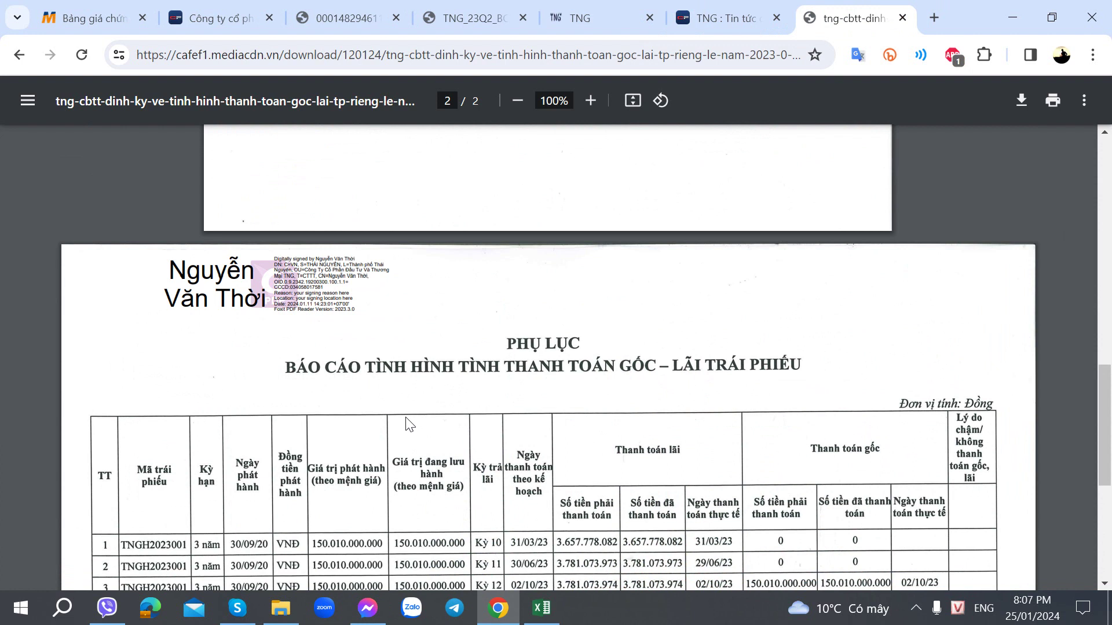
{"action": "scroll", "coordinate": [403, 417], "scroll_direction": "down", "scroll_amount": 3}
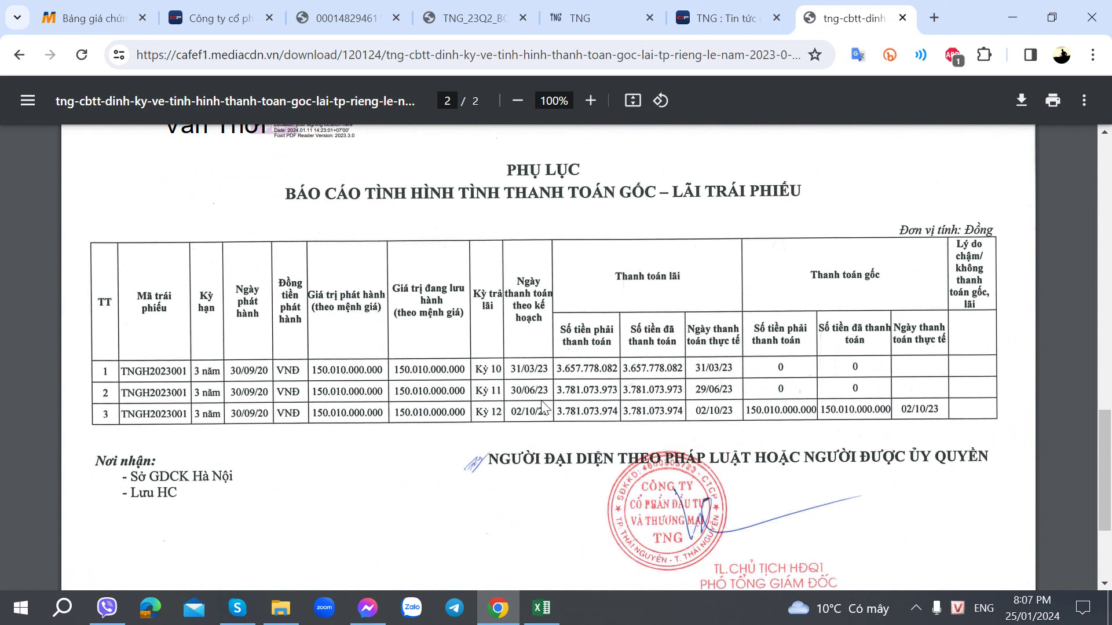
{"action": "scroll", "coordinate": [541, 408], "scroll_direction": "up", "scroll_amount": 5}
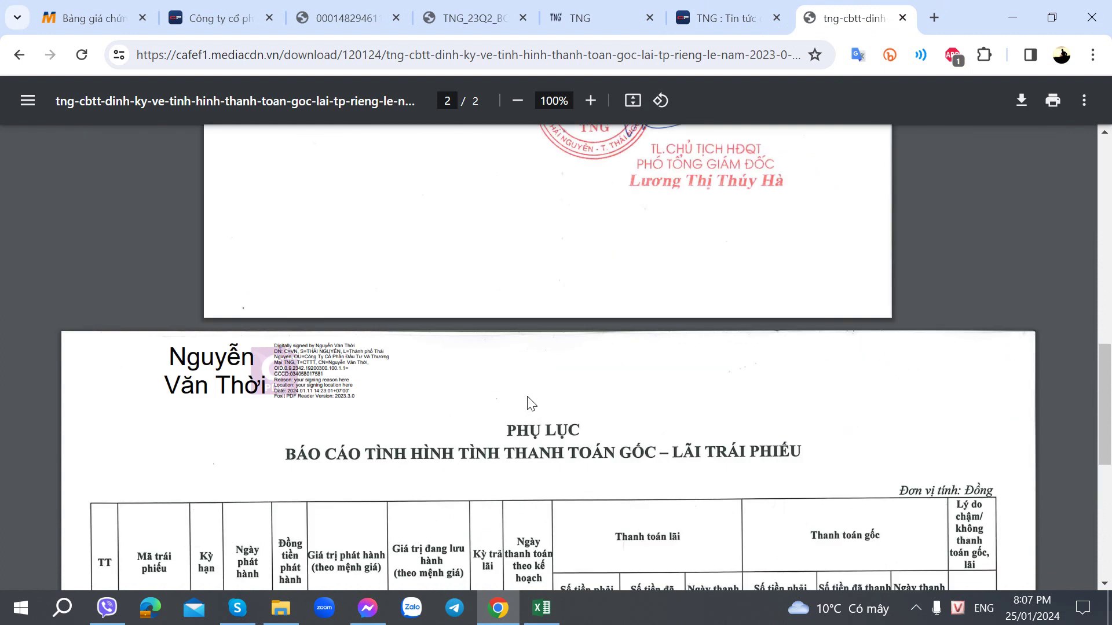
{"action": "scroll", "coordinate": [528, 404], "scroll_direction": "down", "scroll_amount": 5}
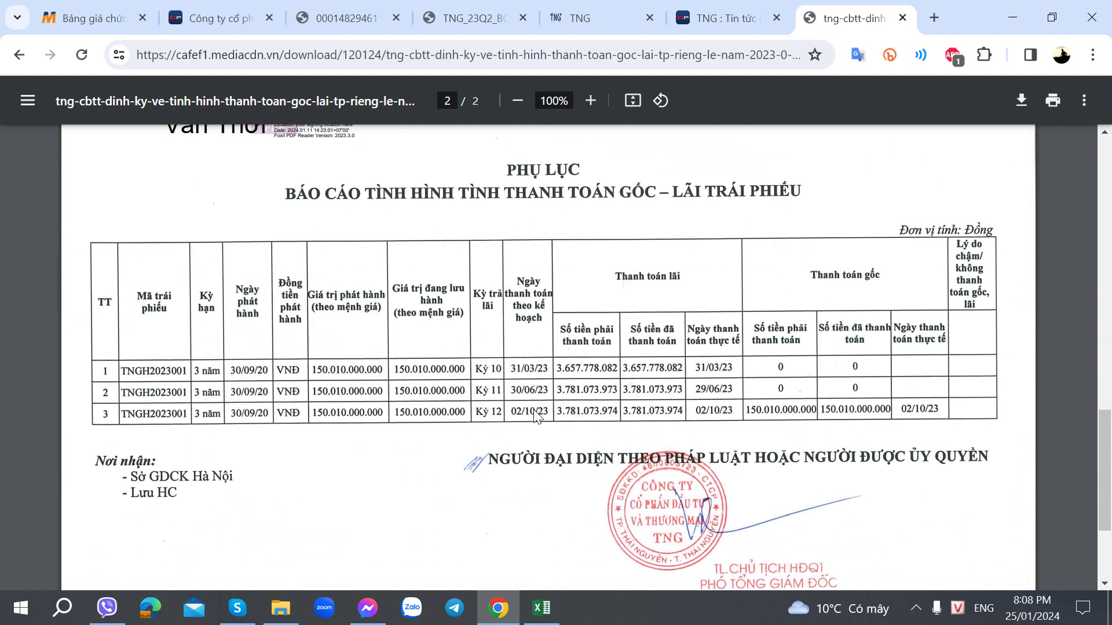
{"action": "scroll", "coordinate": [632, 257], "scroll_direction": "up", "scroll_amount": 3}
{"action": "scroll", "coordinate": [631, 256], "scroll_direction": "down", "scroll_amount": 6}
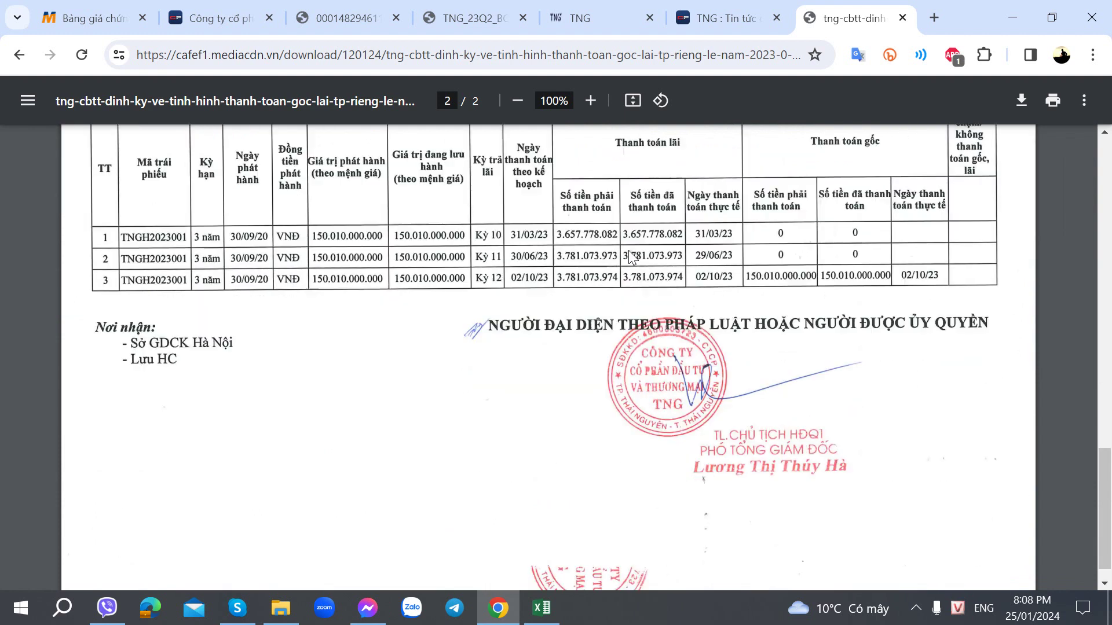
{"action": "left_click", "coordinate": [904, 18]}
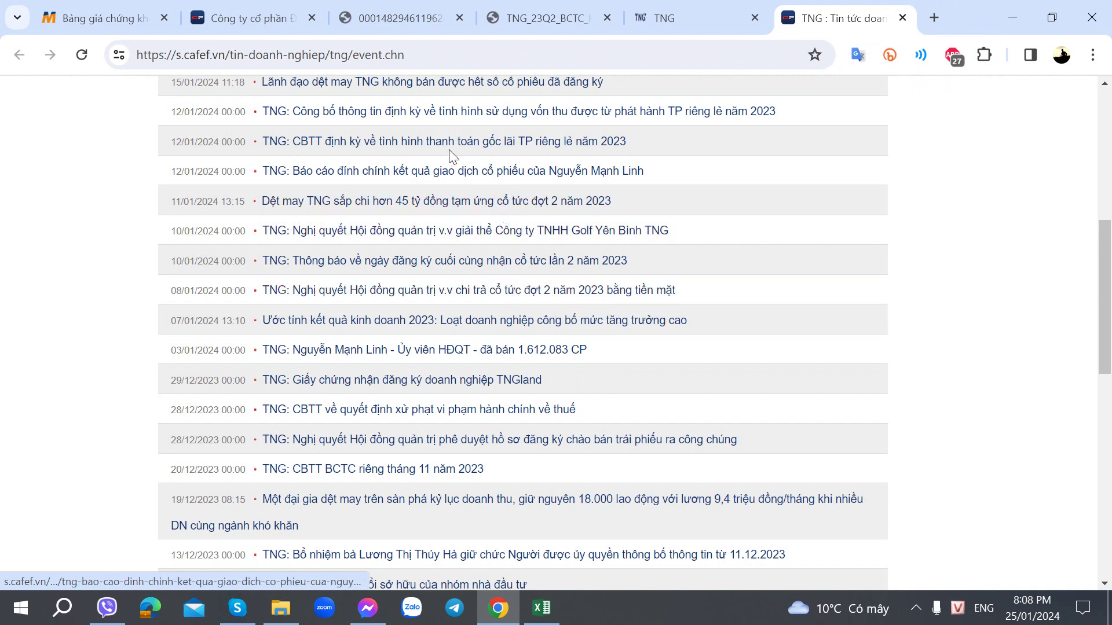
Open the seven news items from the 12/01/2024 share transaction correction report down to the 03/01/2024 insider share sale in separate tabs
{"action": "middle_click", "coordinate": [456, 178]}
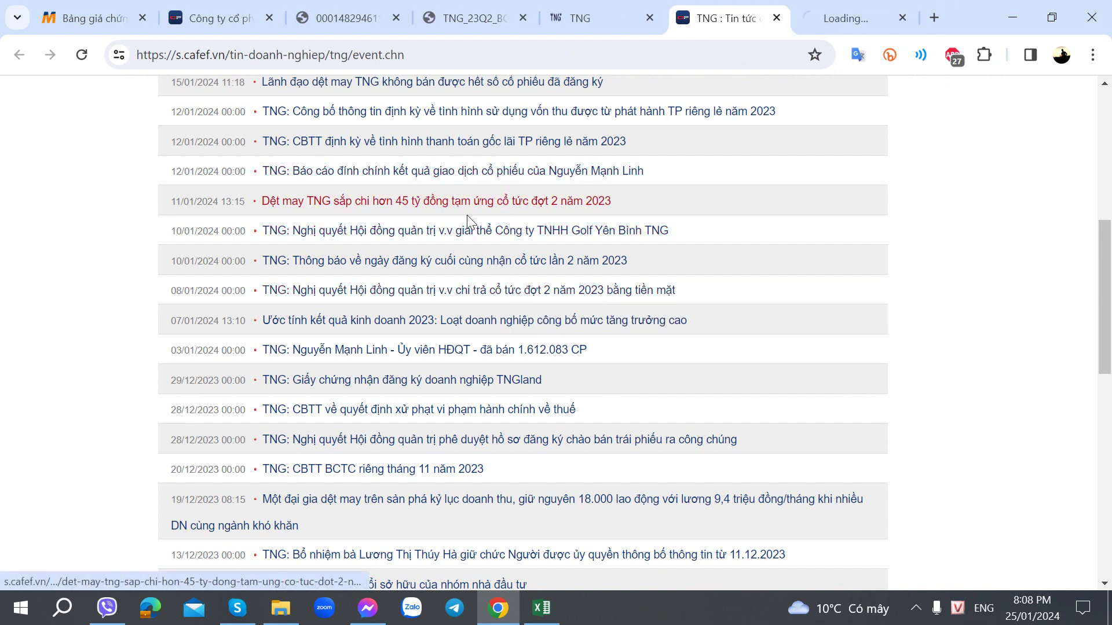
{"action": "middle_click", "coordinate": [462, 203]}
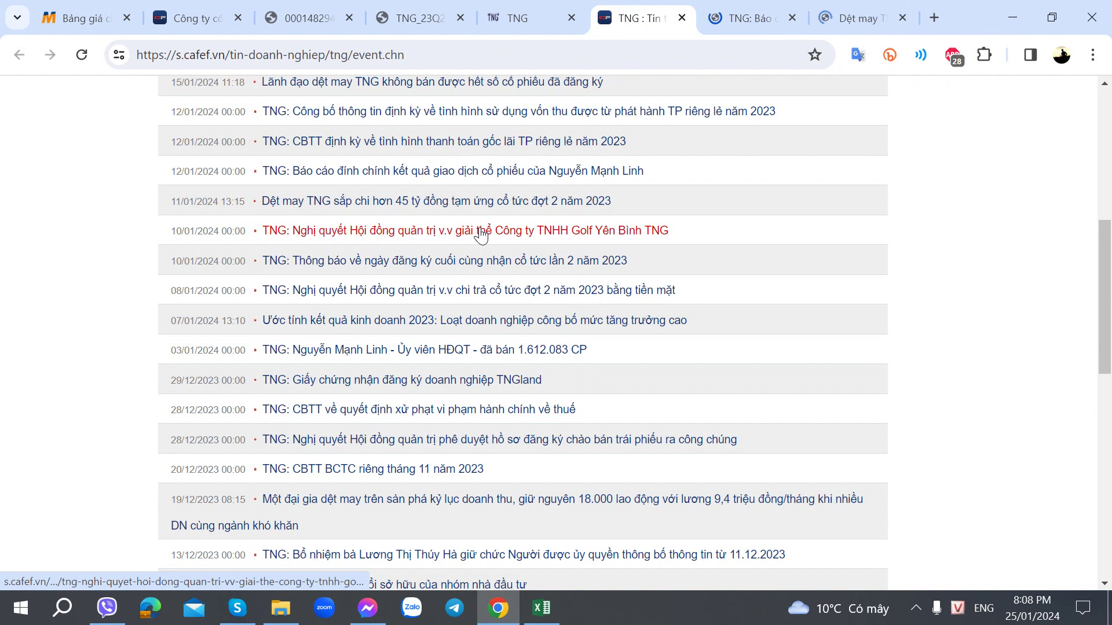
{"action": "middle_click", "coordinate": [479, 239]}
{"action": "middle_click", "coordinate": [481, 262]}
{"action": "middle_click", "coordinate": [482, 301]}
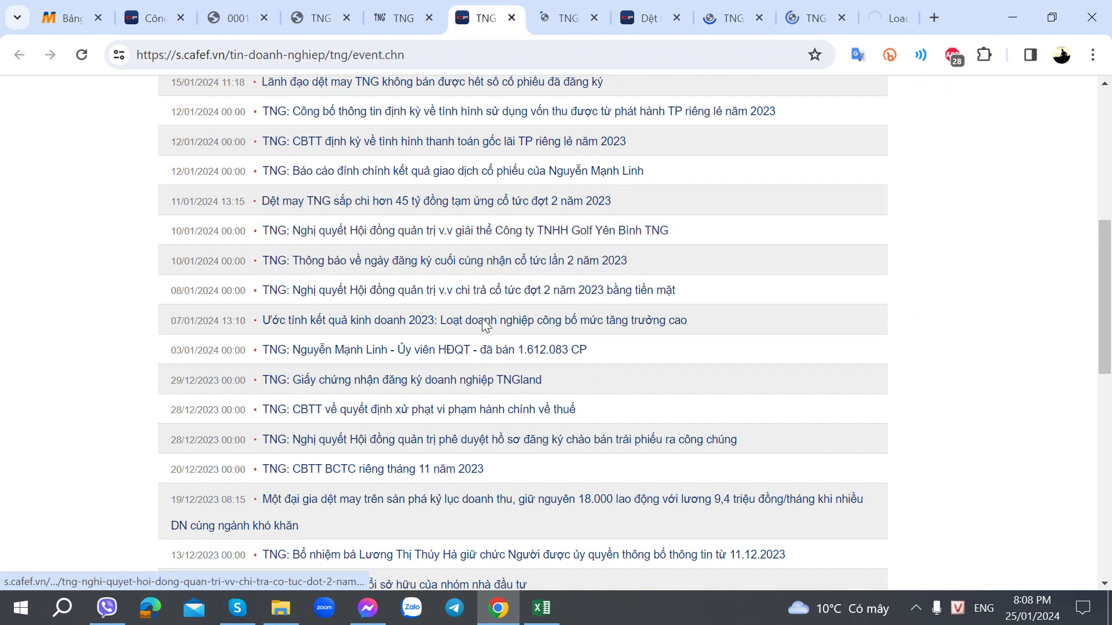
{"action": "middle_click", "coordinate": [487, 323]}
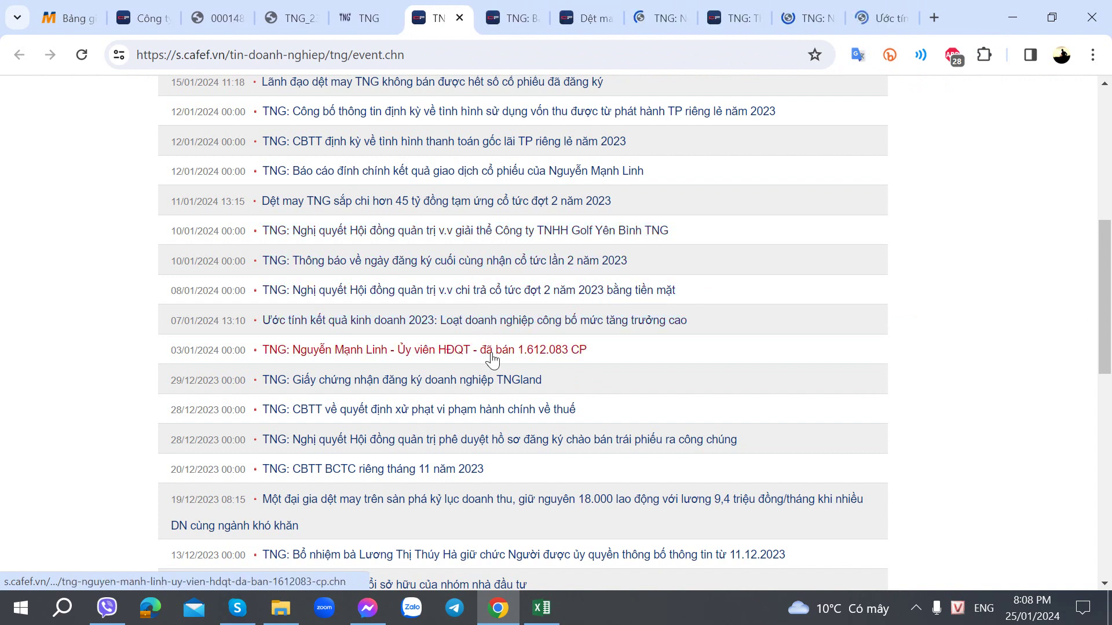
{"action": "middle_click", "coordinate": [492, 360]}
Open the PDF attached to the correction report on the board member's share transaction
{"action": "left_click", "coordinate": [479, 18]}
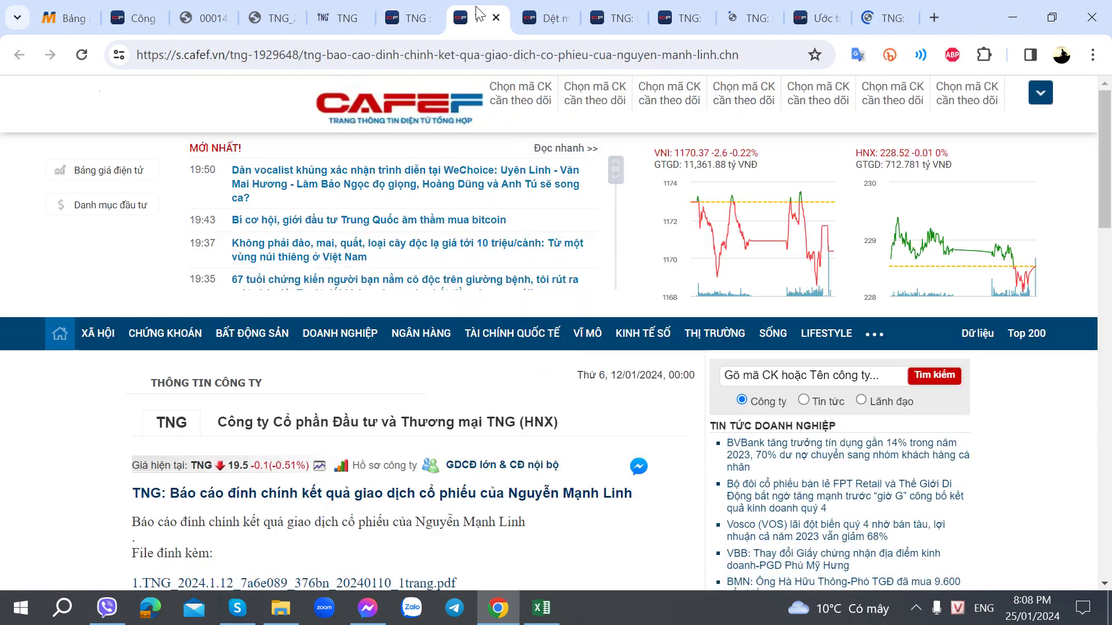
{"action": "scroll", "coordinate": [405, 324], "scroll_direction": "down", "scroll_amount": 4}
{"action": "left_click", "coordinate": [392, 335]}
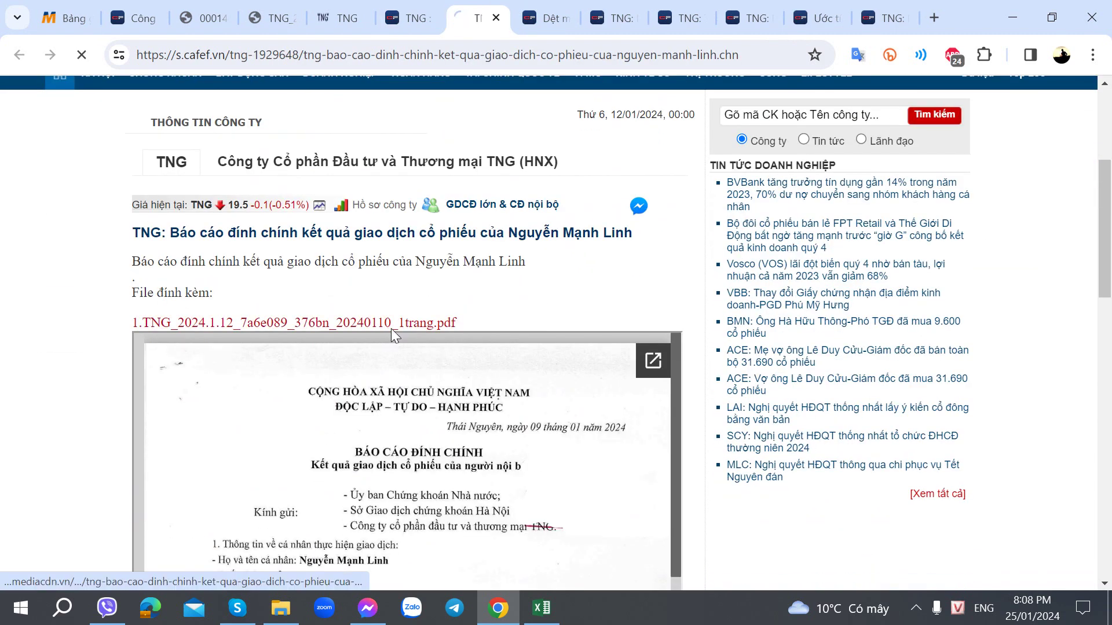
Read the report's registered, traded and remaining share quantities, the trading period and the reason for incompletion, then close it
{"action": "scroll", "coordinate": [392, 335], "scroll_direction": "down", "scroll_amount": 5}
{"action": "scroll", "coordinate": [392, 335], "scroll_direction": "up", "scroll_amount": 5}
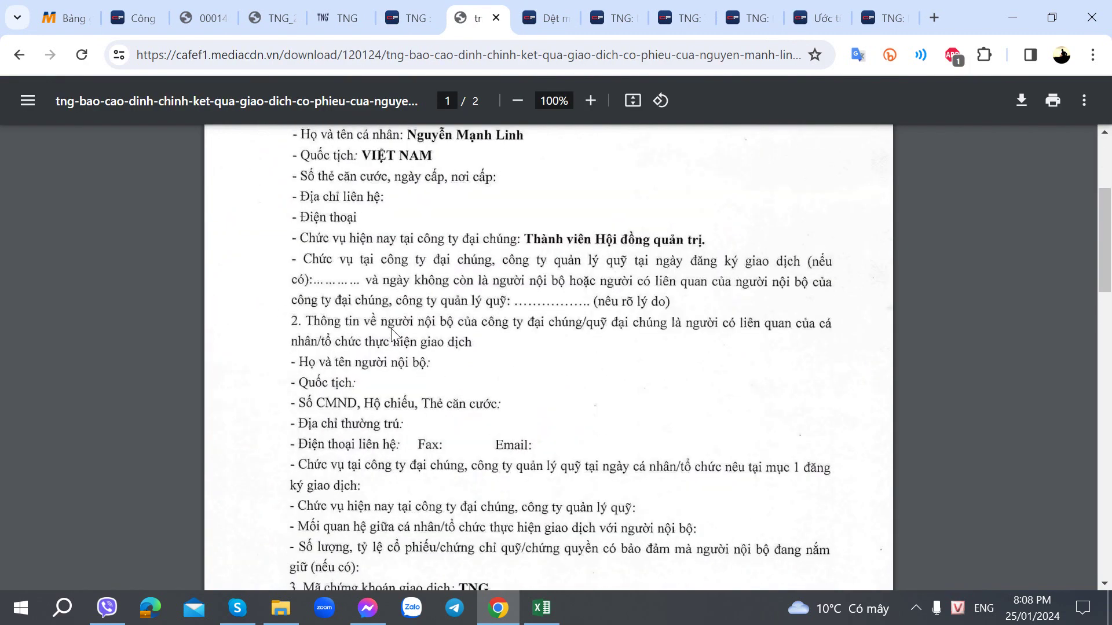
{"action": "scroll", "coordinate": [392, 336], "scroll_direction": "down", "scroll_amount": 6}
{"action": "scroll", "coordinate": [392, 334], "scroll_direction": "down", "scroll_amount": 3}
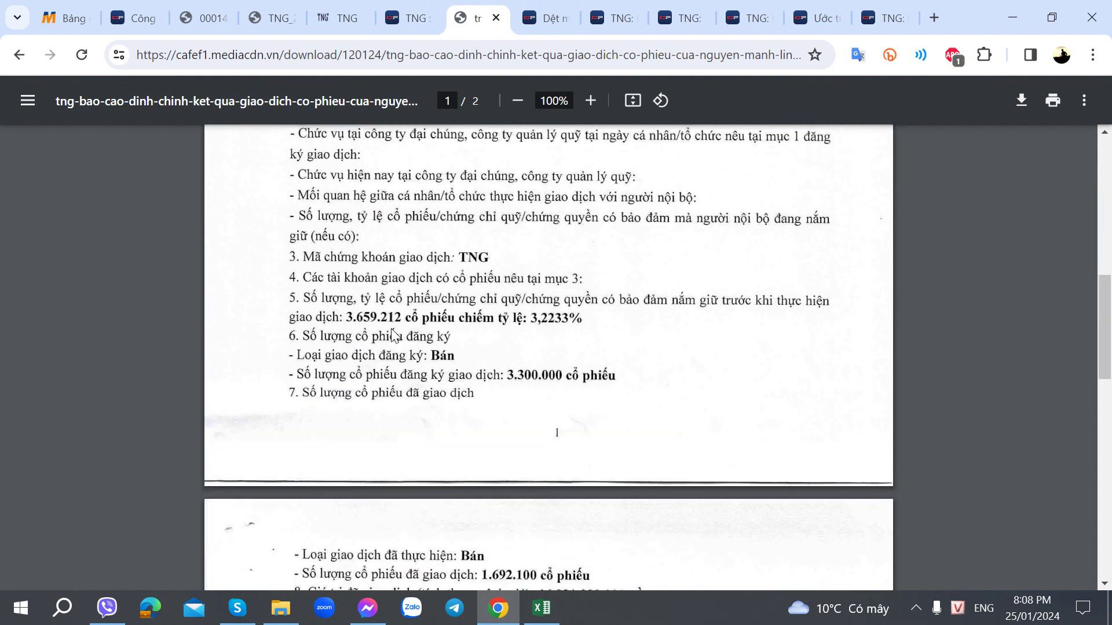
{"action": "scroll", "coordinate": [392, 335], "scroll_direction": "down", "scroll_amount": 5}
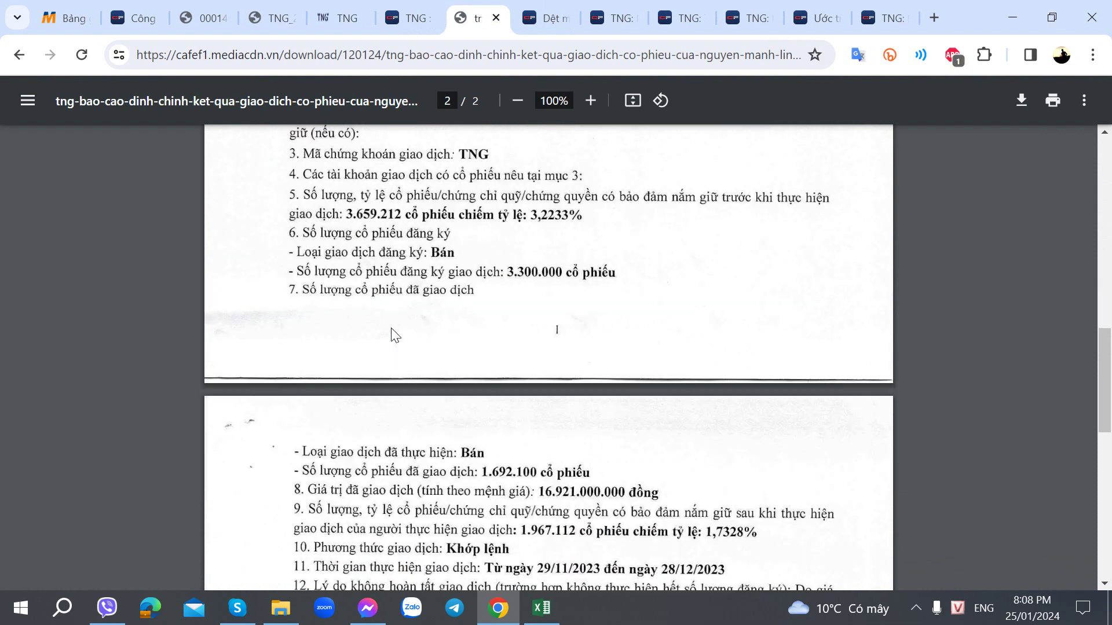
{"action": "scroll", "coordinate": [392, 335], "scroll_direction": "up", "scroll_amount": 3}
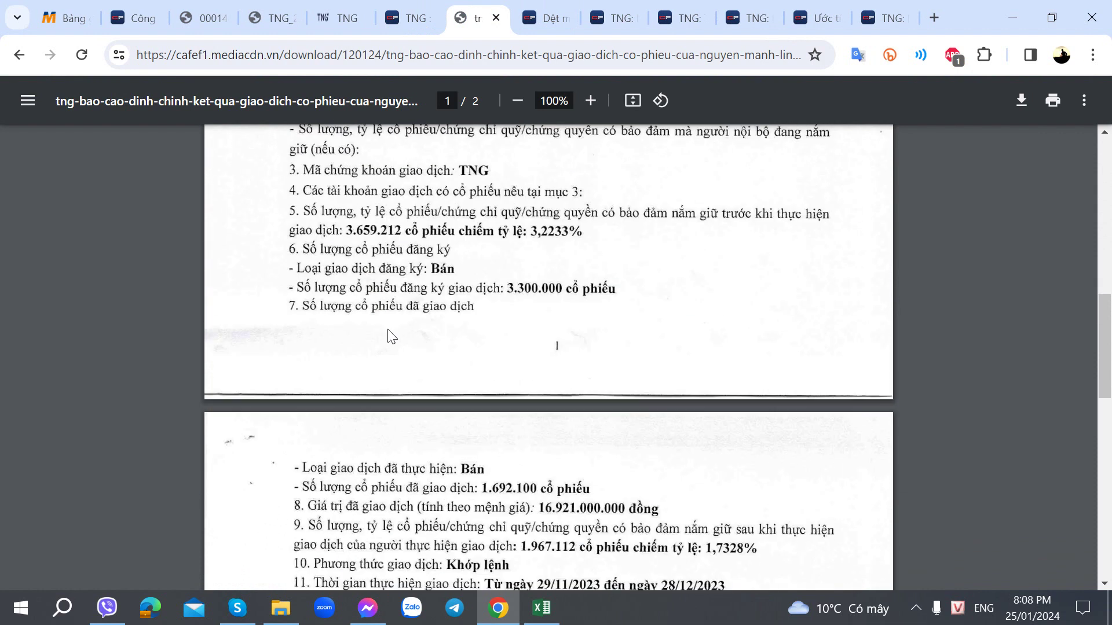
{"action": "scroll", "coordinate": [392, 336], "scroll_direction": "down", "scroll_amount": 2}
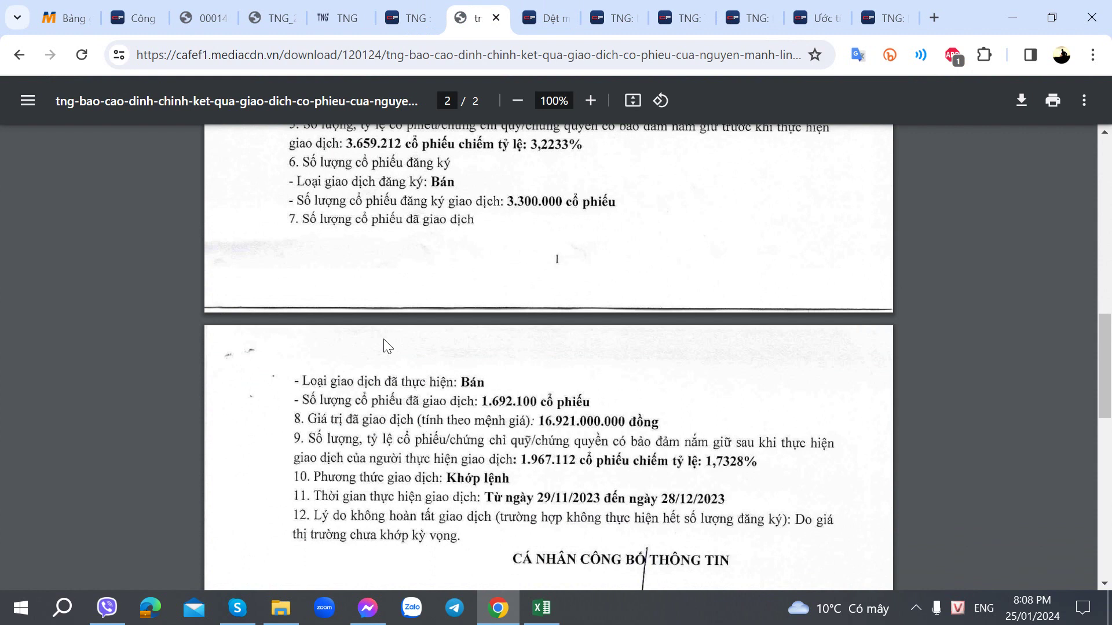
{"action": "scroll", "coordinate": [385, 343], "scroll_direction": "down", "scroll_amount": 8}
{"action": "key", "text": "ctrl+w"}
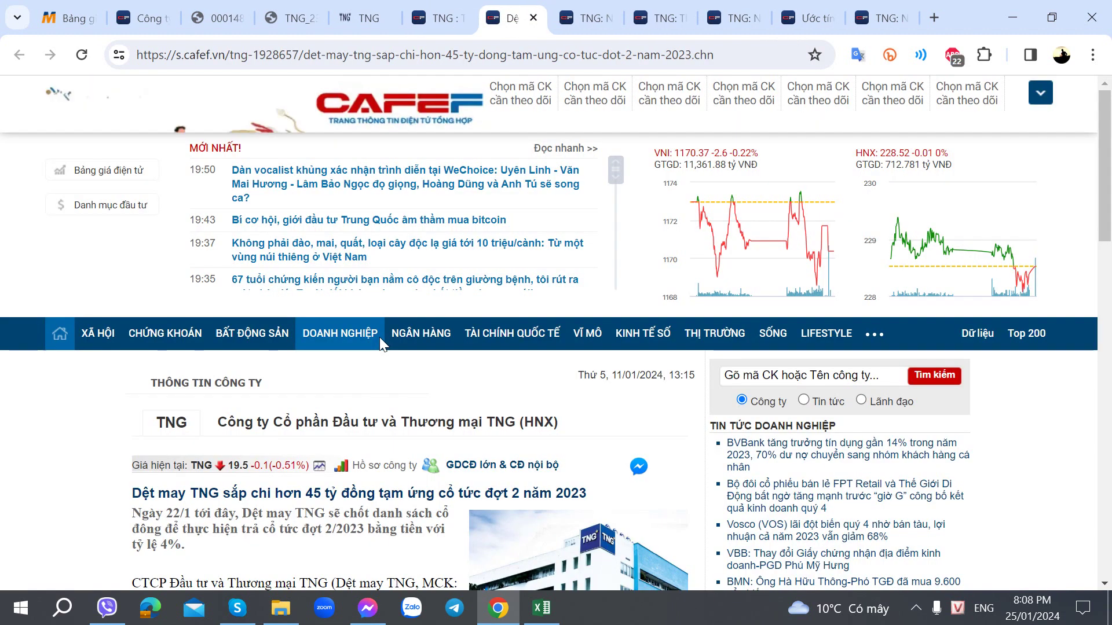
Read the 11/01/2024 article on TNG's second 2023 interim dividend, including revenue and export markets, and close it
{"action": "scroll", "coordinate": [380, 337], "scroll_direction": "down", "scroll_amount": 9}
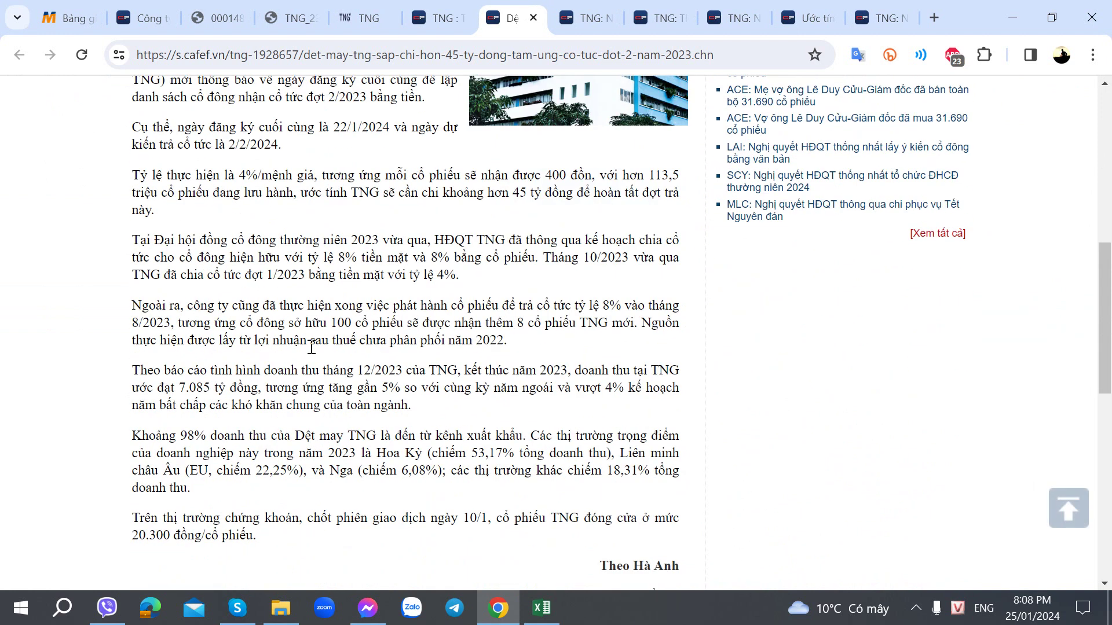
{"action": "scroll", "coordinate": [311, 348], "scroll_direction": "down", "scroll_amount": 2}
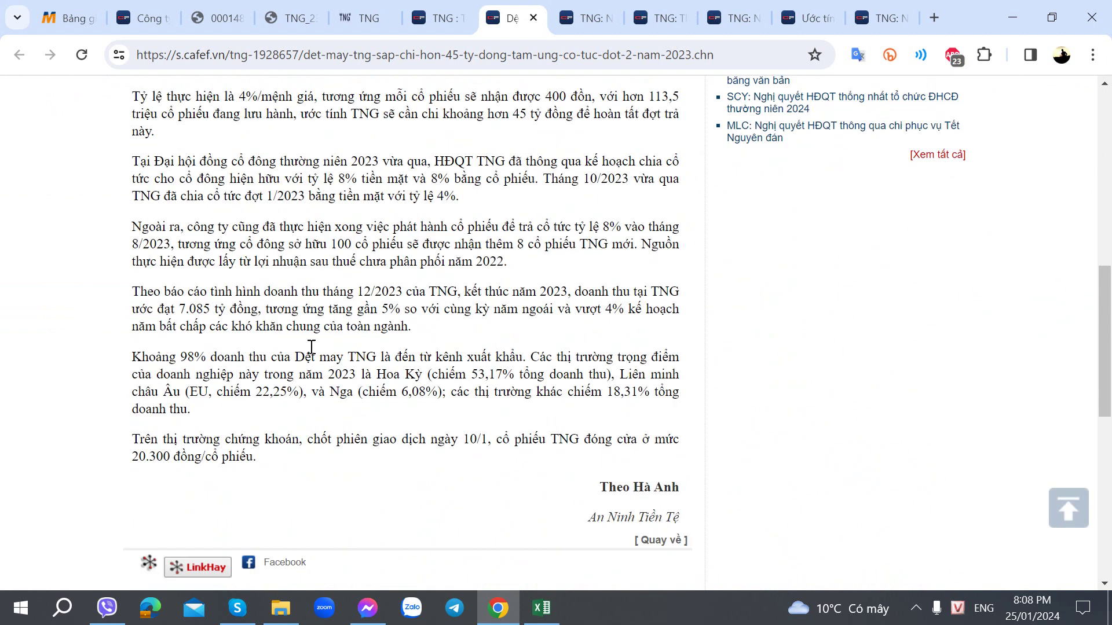
{"action": "key", "text": "ctrl+w"}
Open the PDF attached to the board resolution on dissolving Công ty TNHH Golf Yên Bình TNG
{"action": "scroll", "coordinate": [312, 350], "scroll_direction": "down", "scroll_amount": 2}
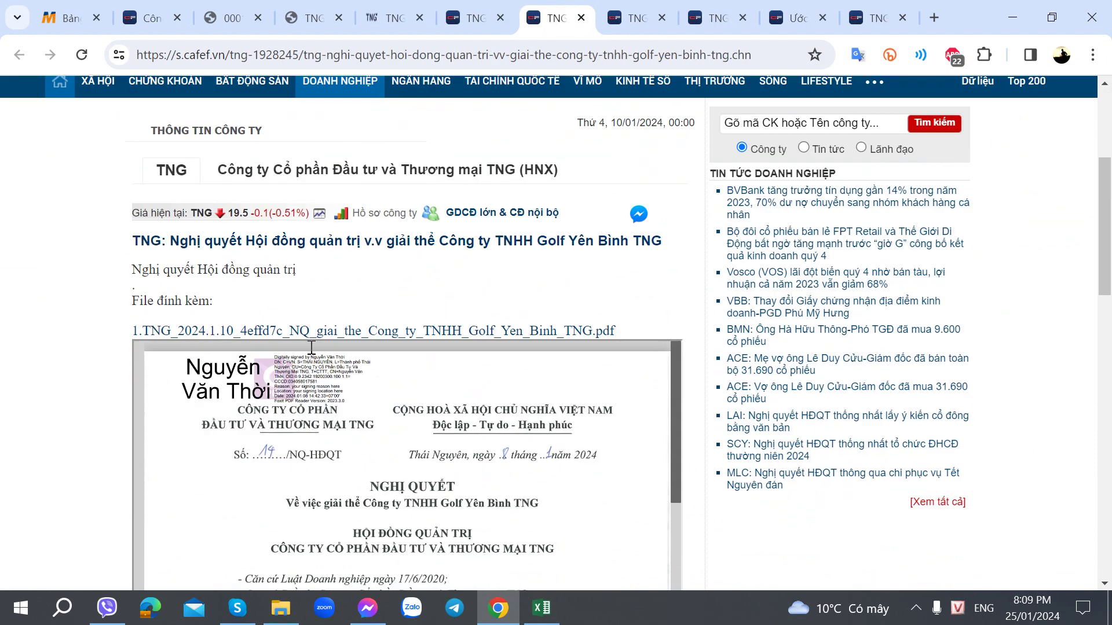
{"action": "left_click", "coordinate": [288, 338]}
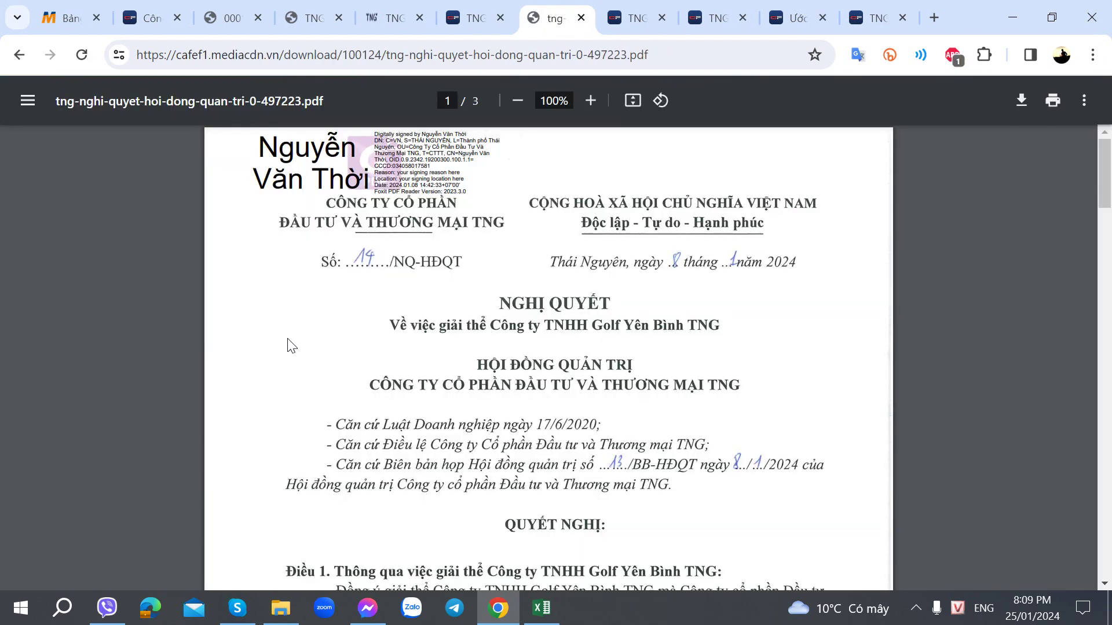
Read the board resolution and meeting minutes on dissolving Công ty TNHH Golf Yên Bình TNG, including reason and voting, then close the PDF
{"action": "scroll", "coordinate": [287, 347], "scroll_direction": "down", "scroll_amount": 4}
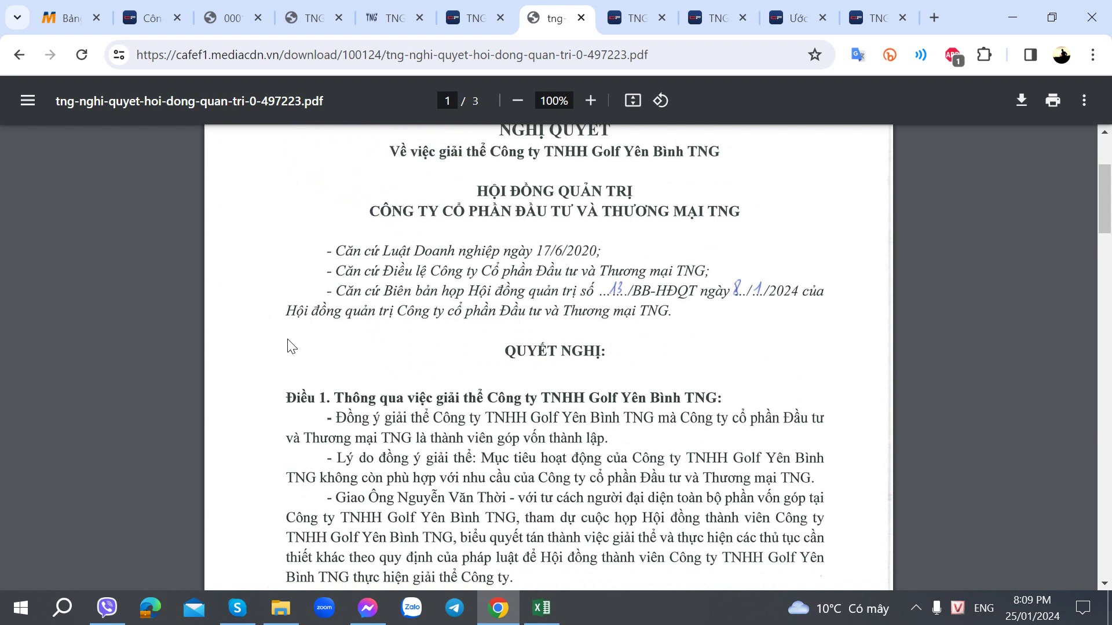
{"action": "scroll", "coordinate": [287, 346], "scroll_direction": "down", "scroll_amount": 3}
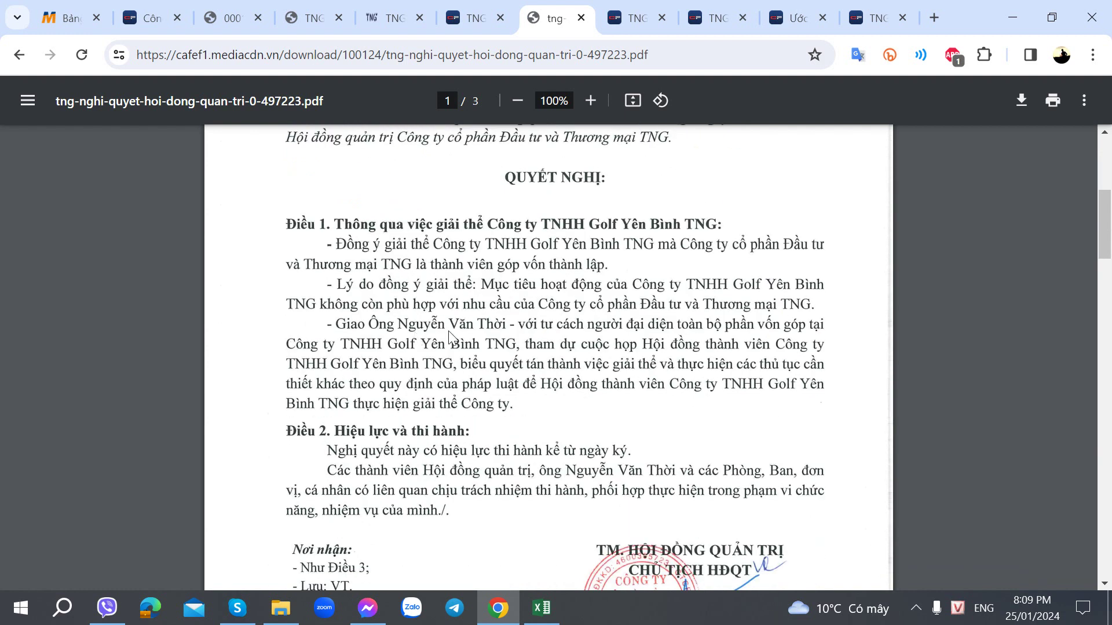
{"action": "scroll", "coordinate": [551, 380], "scroll_direction": "down", "scroll_amount": 12}
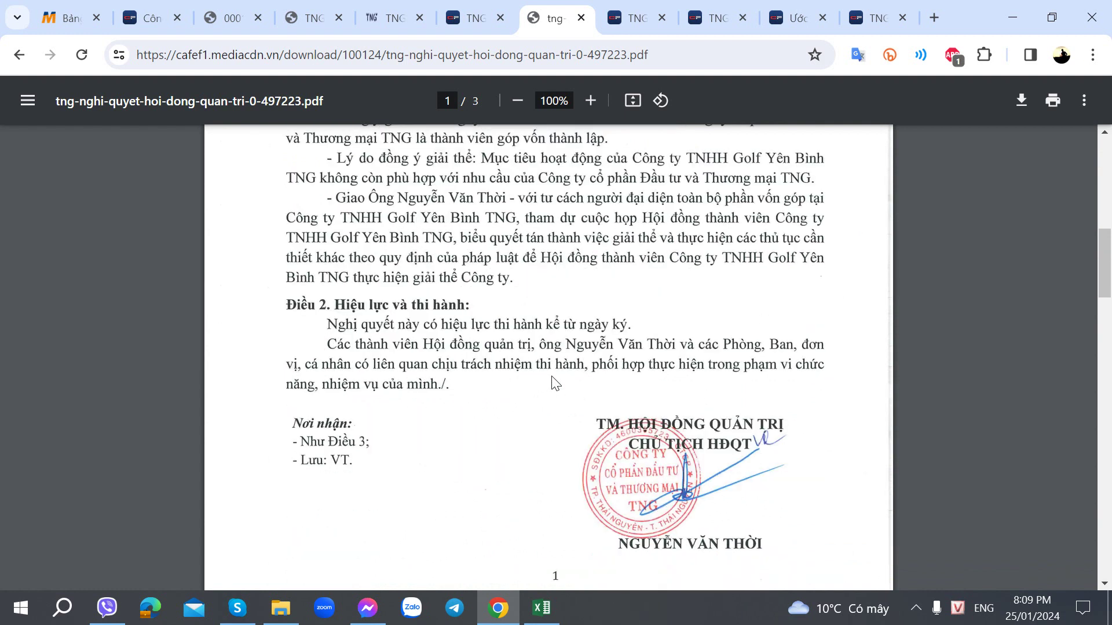
{"action": "scroll", "coordinate": [551, 379], "scroll_direction": "down", "scroll_amount": 2}
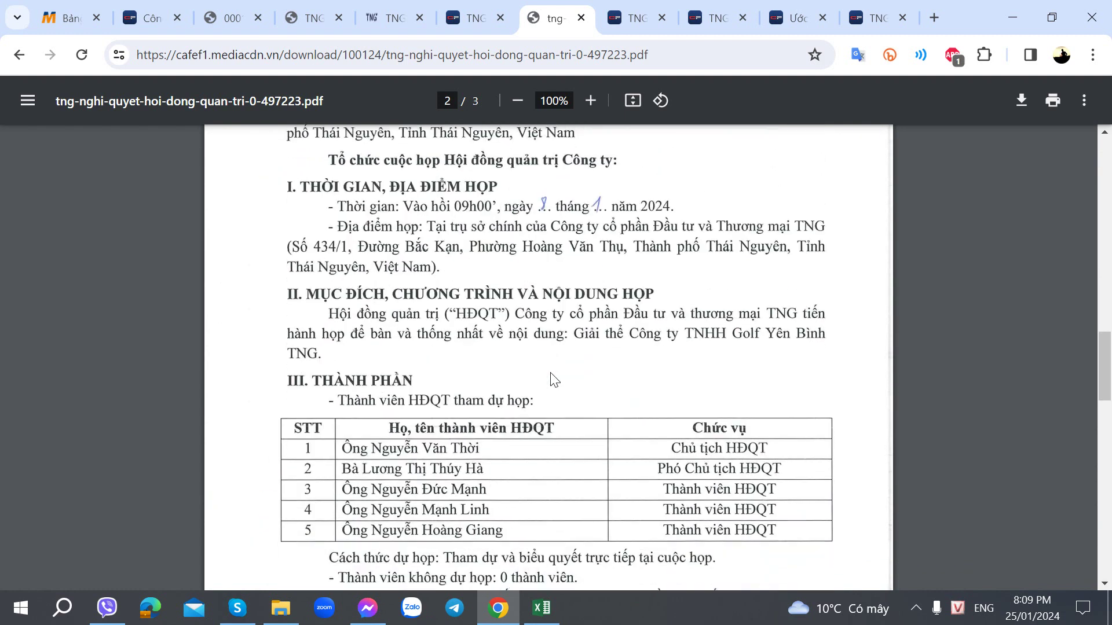
{"action": "scroll", "coordinate": [551, 380], "scroll_direction": "down", "scroll_amount": 5}
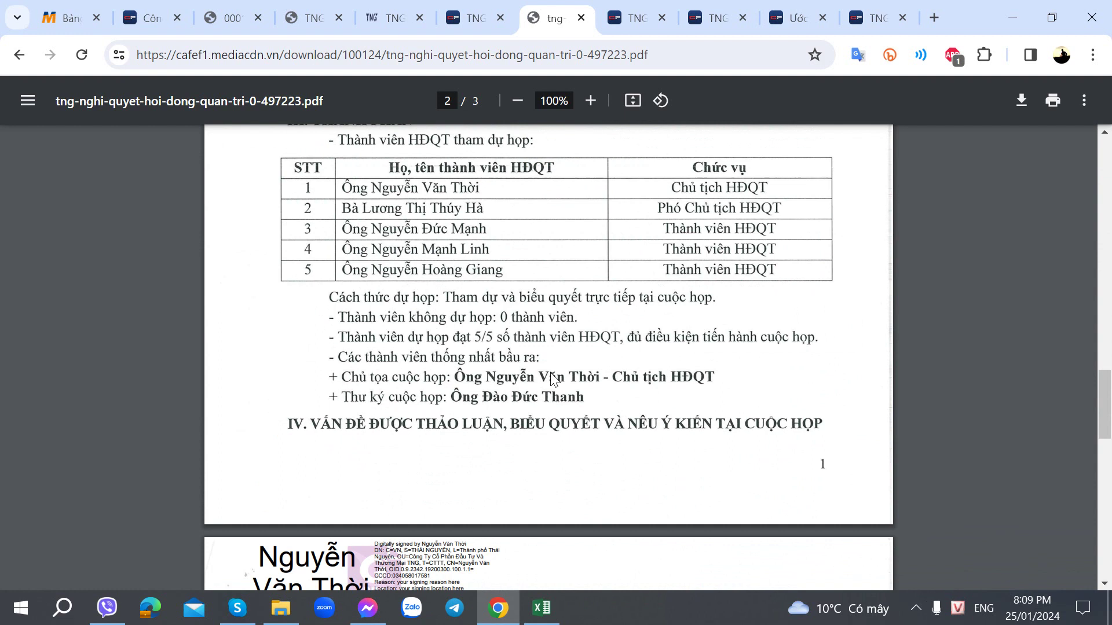
{"action": "scroll", "coordinate": [551, 379], "scroll_direction": "down", "scroll_amount": 8}
{"action": "scroll", "coordinate": [551, 379], "scroll_direction": "up", "scroll_amount": 6}
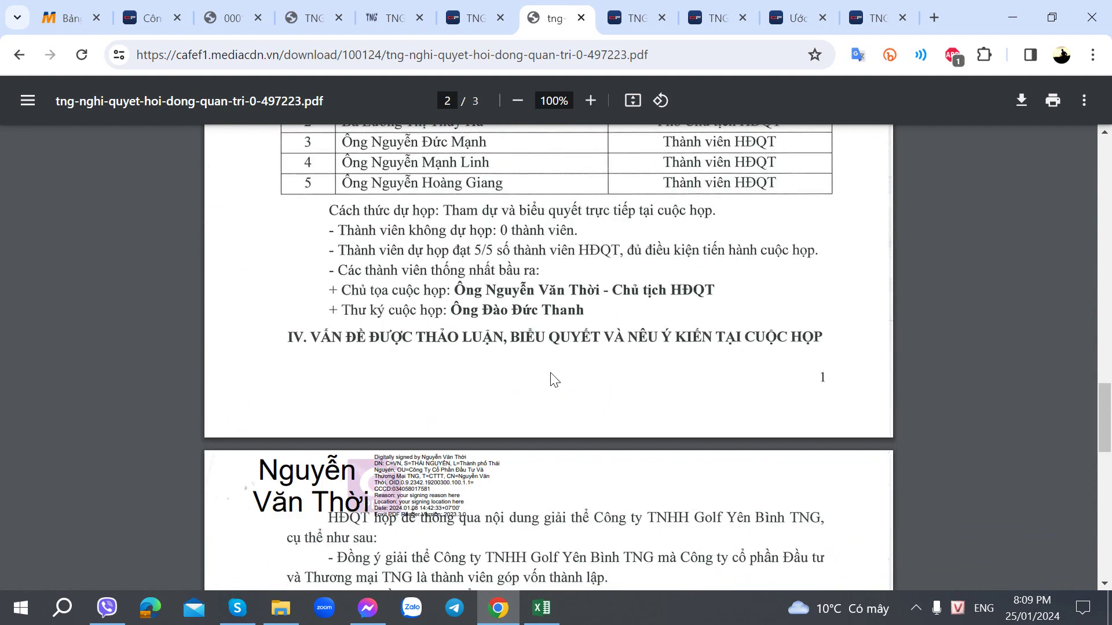
{"action": "scroll", "coordinate": [555, 379], "scroll_direction": "down", "scroll_amount": 8}
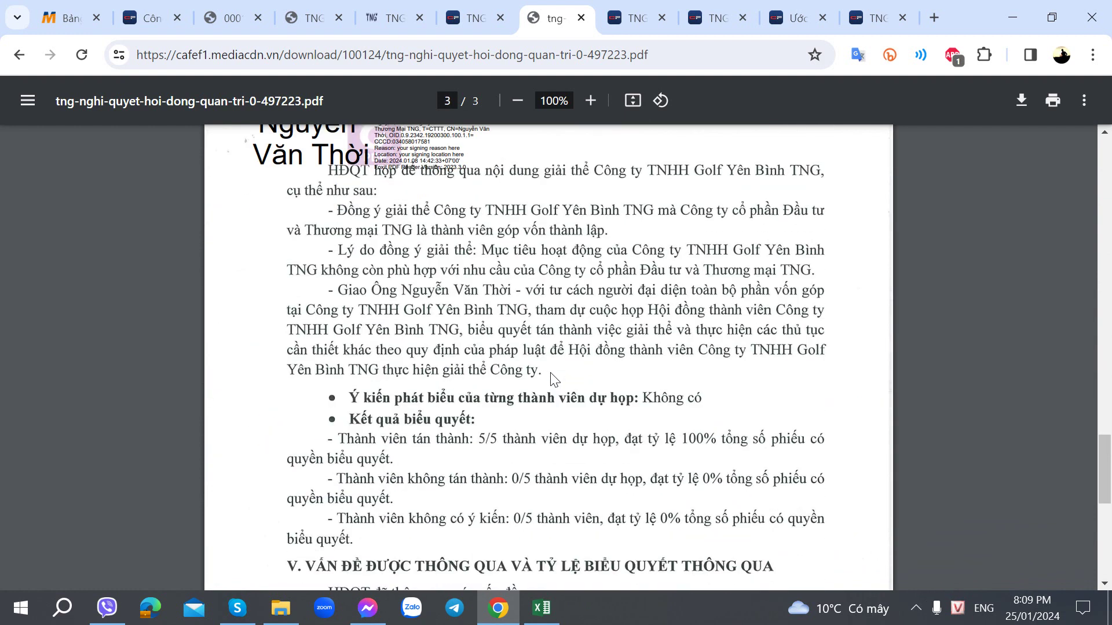
{"action": "scroll", "coordinate": [555, 380], "scroll_direction": "down", "scroll_amount": 6}
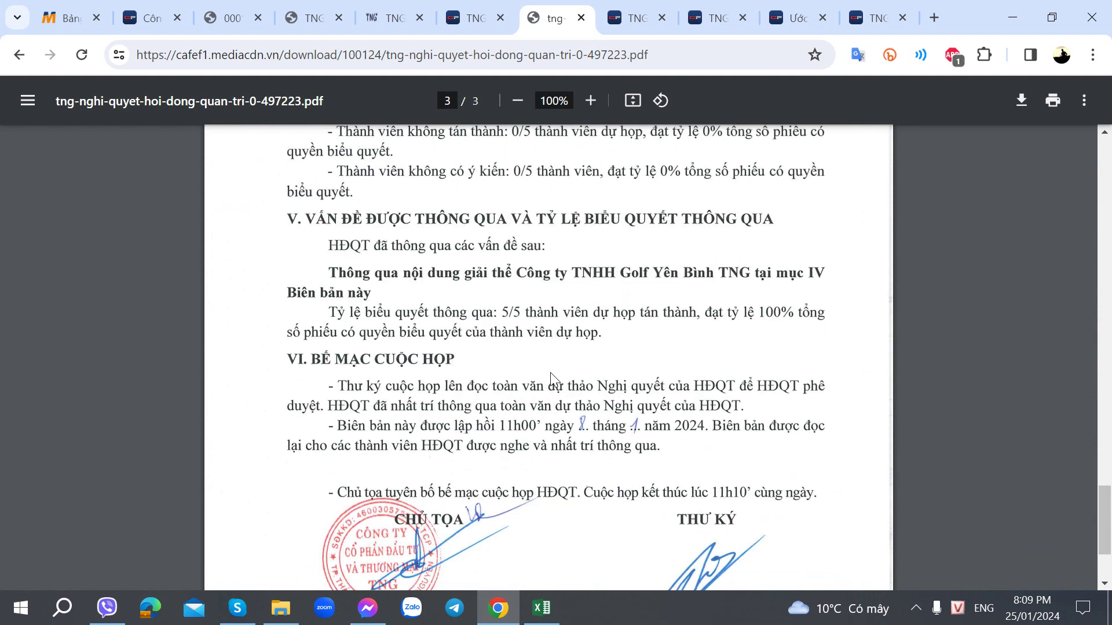
{"action": "scroll", "coordinate": [555, 380], "scroll_direction": "down", "scroll_amount": 4}
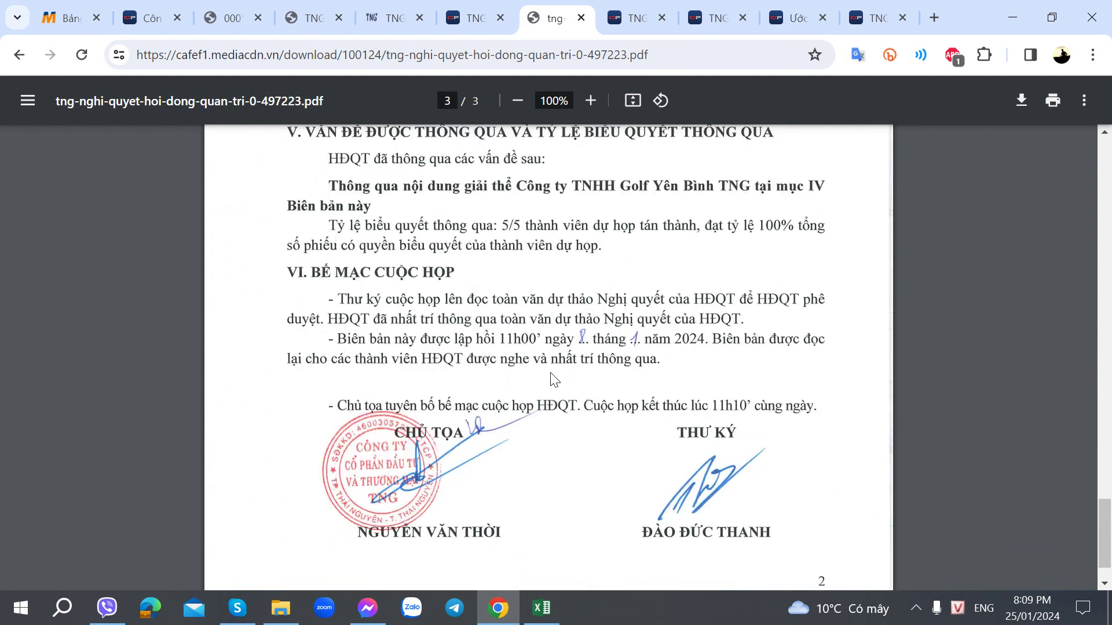
{"action": "scroll", "coordinate": [555, 379], "scroll_direction": "down", "scroll_amount": 1}
{"action": "key", "text": "ctrl+w"}
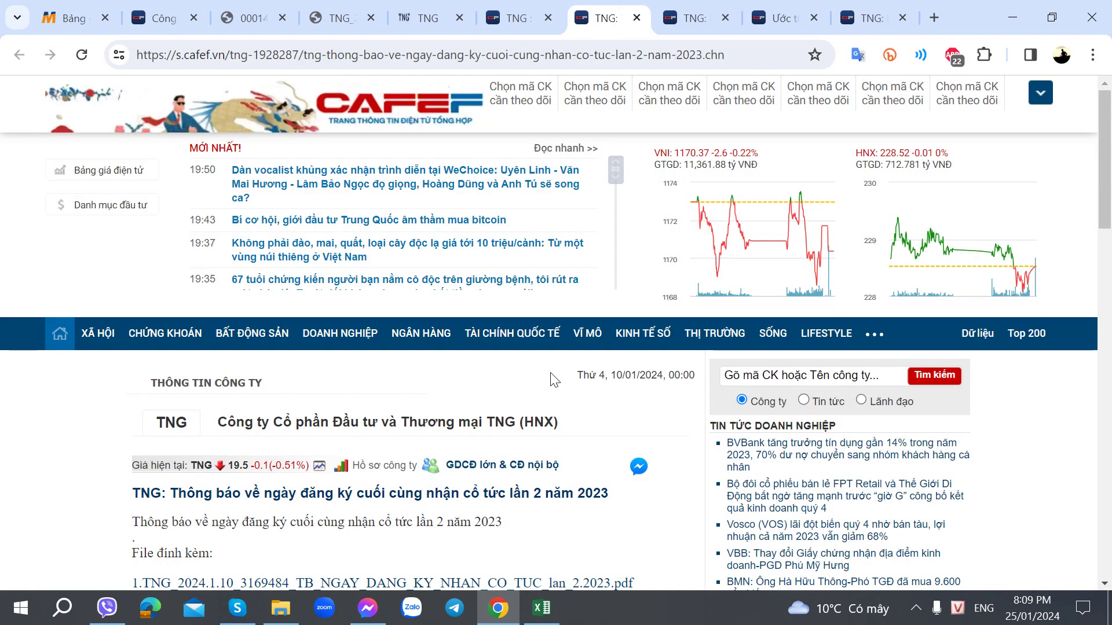
Open the PDF notice on the record date for TNG's second 2023 dividend, read both pages and close it
{"action": "left_click", "coordinate": [465, 235]}
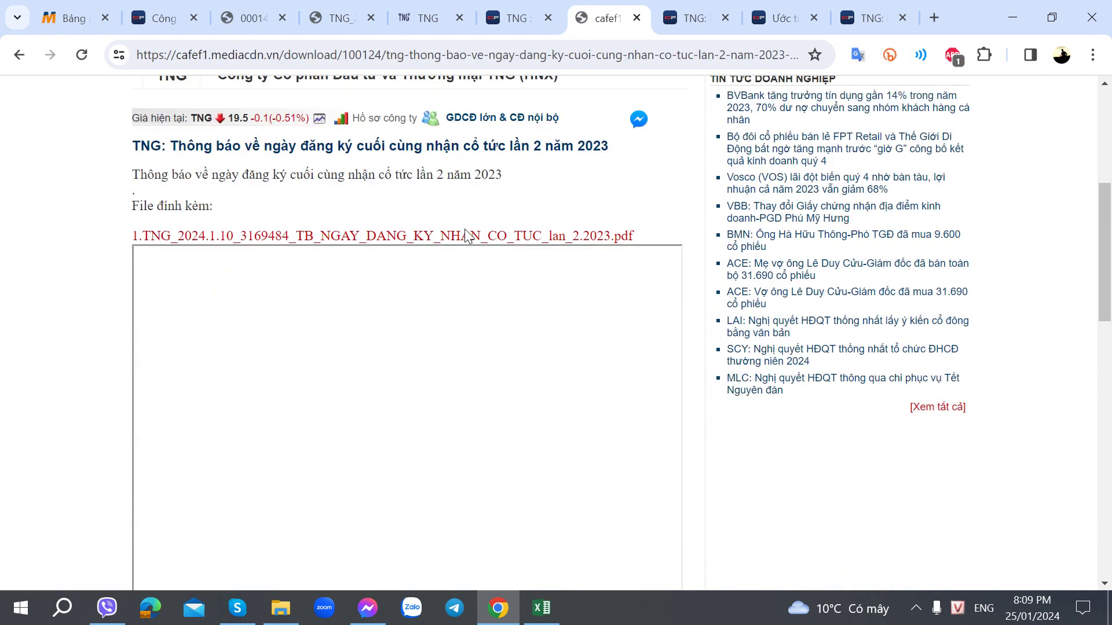
{"action": "scroll", "coordinate": [466, 330], "scroll_direction": "down", "scroll_amount": 6}
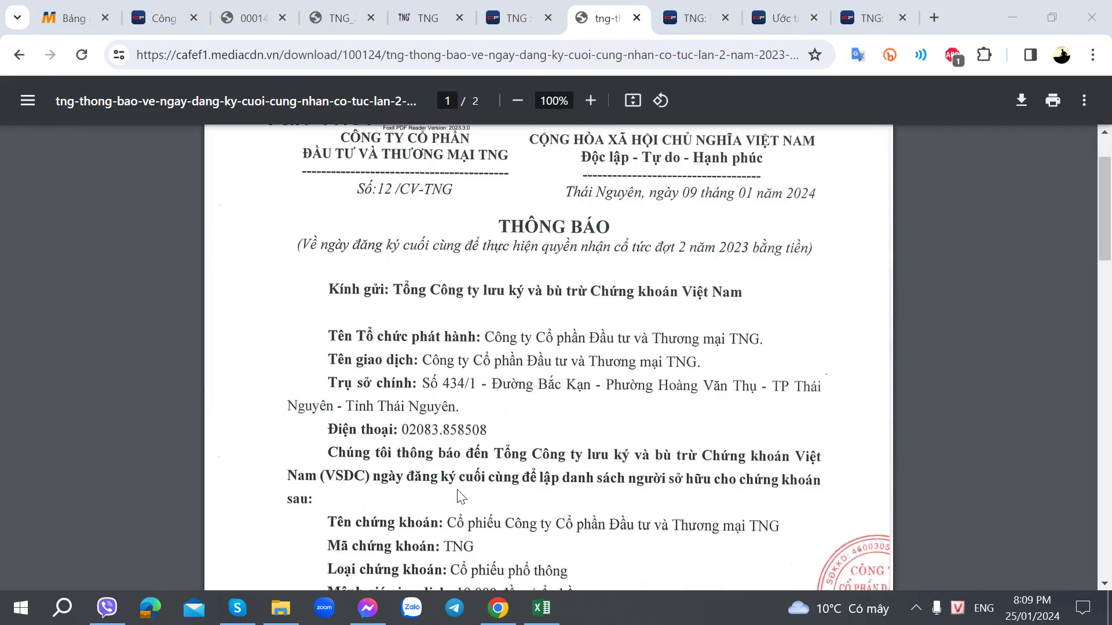
{"action": "scroll", "coordinate": [447, 478], "scroll_direction": "down", "scroll_amount": 13}
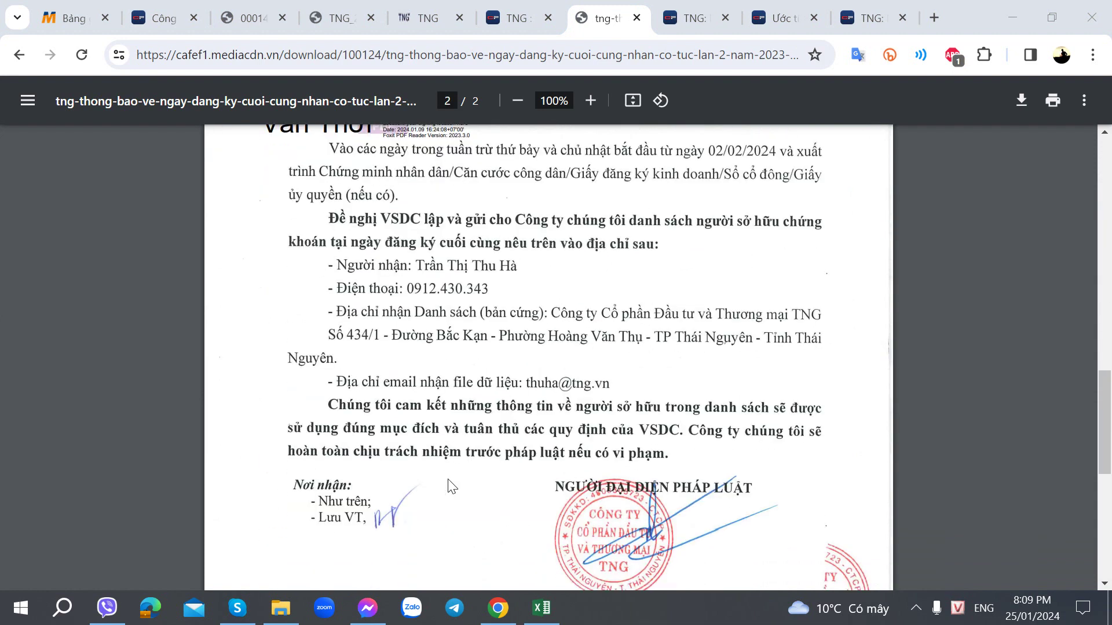
{"action": "scroll", "coordinate": [449, 485], "scroll_direction": "down", "scroll_amount": 2}
{"action": "scroll", "coordinate": [449, 484], "scroll_direction": "up", "scroll_amount": 18}
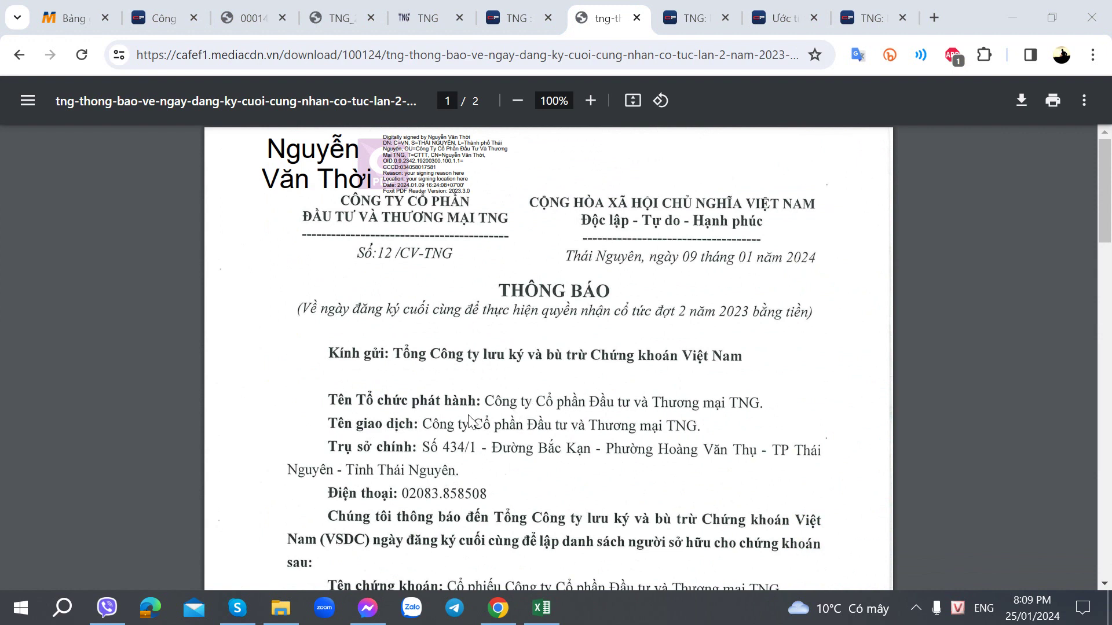
{"action": "scroll", "coordinate": [470, 421], "scroll_direction": "down", "scroll_amount": 20}
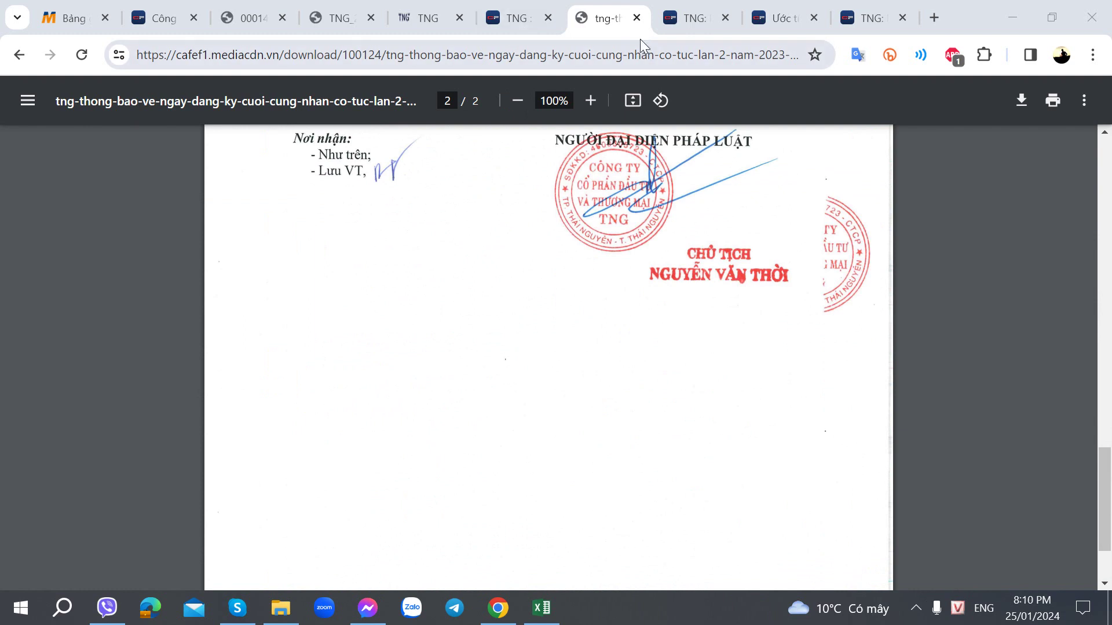
{"action": "left_click", "coordinate": [637, 17]}
Open the 08/01/2024 board resolution PDF on TNG's second 2023 cash dividend, read its payout rate, dates and vote, then close it
{"action": "scroll", "coordinate": [549, 276], "scroll_direction": "down", "scroll_amount": 4}
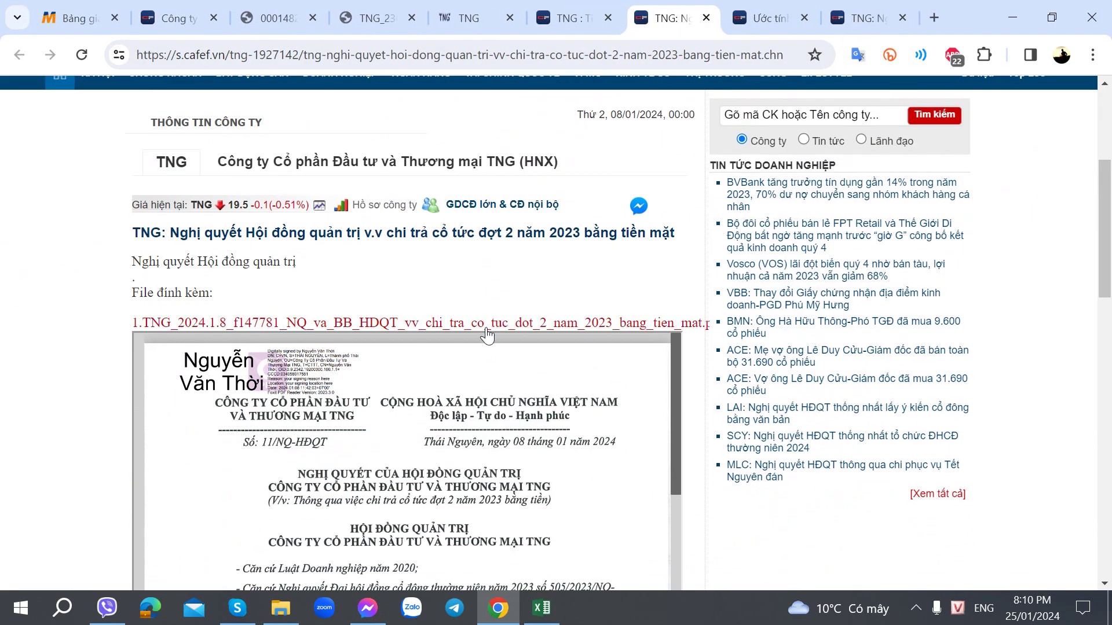
{"action": "left_click", "coordinate": [480, 327]}
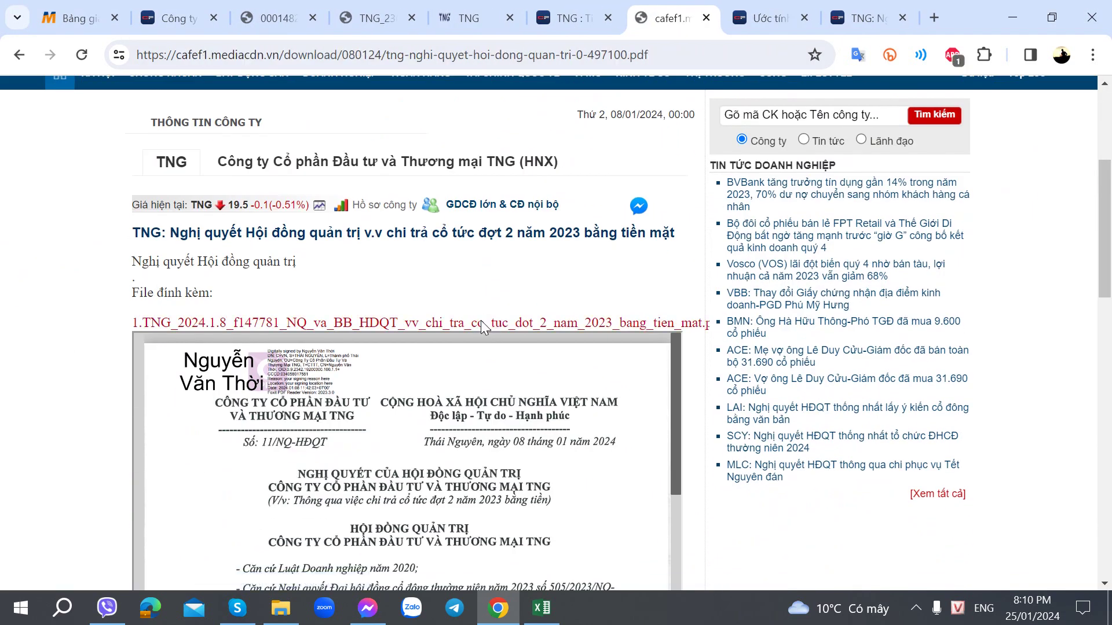
{"action": "scroll", "coordinate": [485, 327], "scroll_direction": "down", "scroll_amount": 5}
{"action": "scroll", "coordinate": [485, 327], "scroll_direction": "down", "scroll_amount": 3}
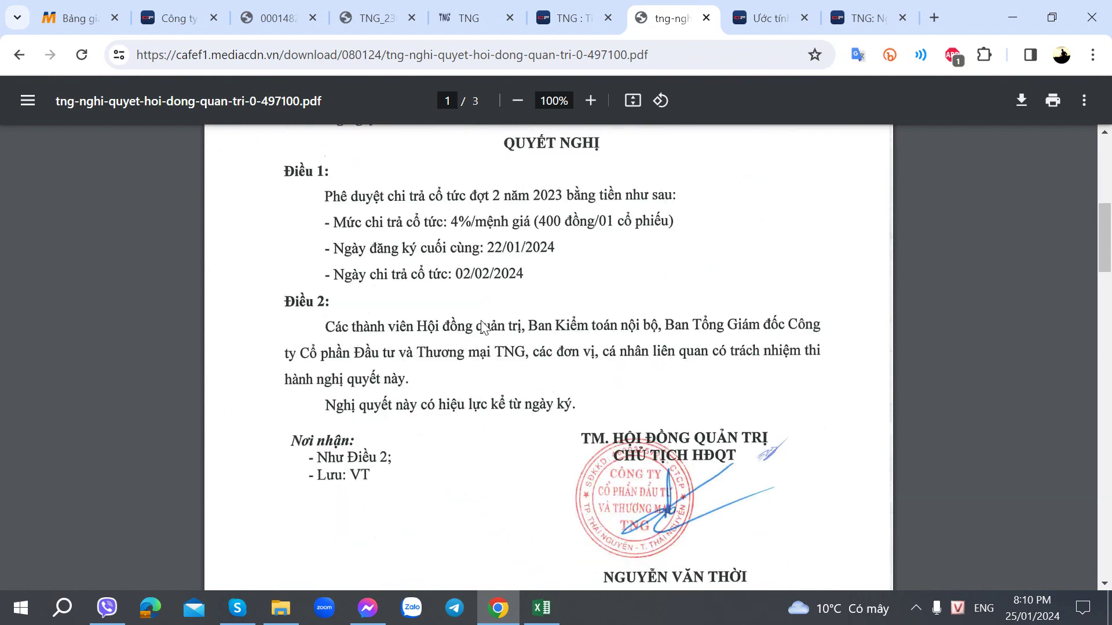
{"action": "scroll", "coordinate": [483, 327], "scroll_direction": "down", "scroll_amount": 15}
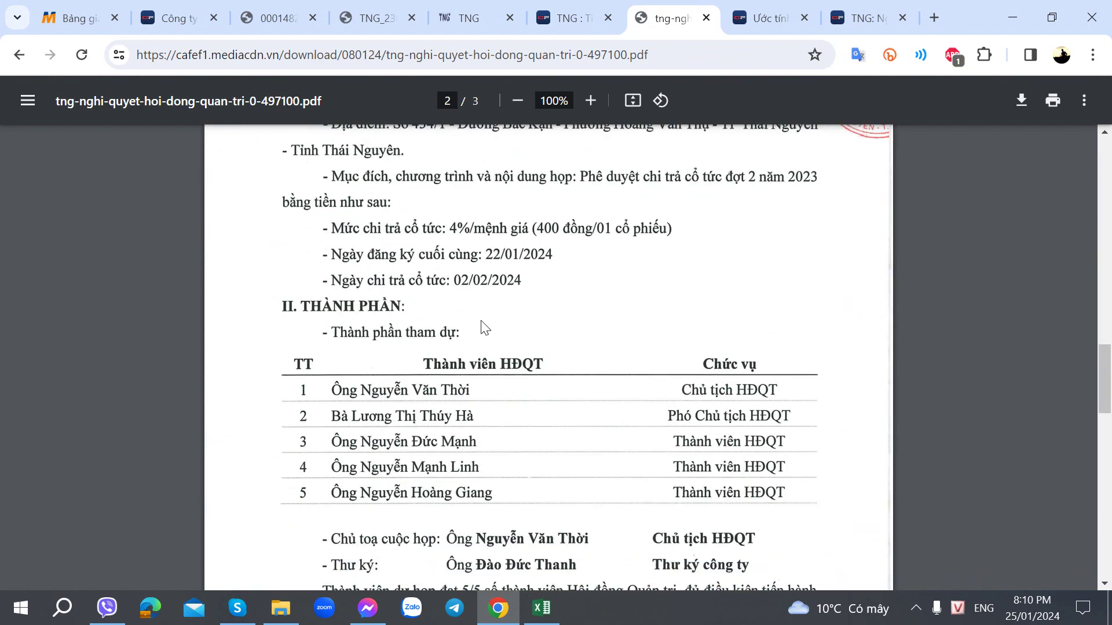
{"action": "scroll", "coordinate": [485, 328], "scroll_direction": "down", "scroll_amount": 15}
{"action": "scroll", "coordinate": [486, 328], "scroll_direction": "up", "scroll_amount": 3}
{"action": "scroll", "coordinate": [482, 326], "scroll_direction": "down", "scroll_amount": 4}
{"action": "scroll", "coordinate": [480, 325], "scroll_direction": "up", "scroll_amount": 6}
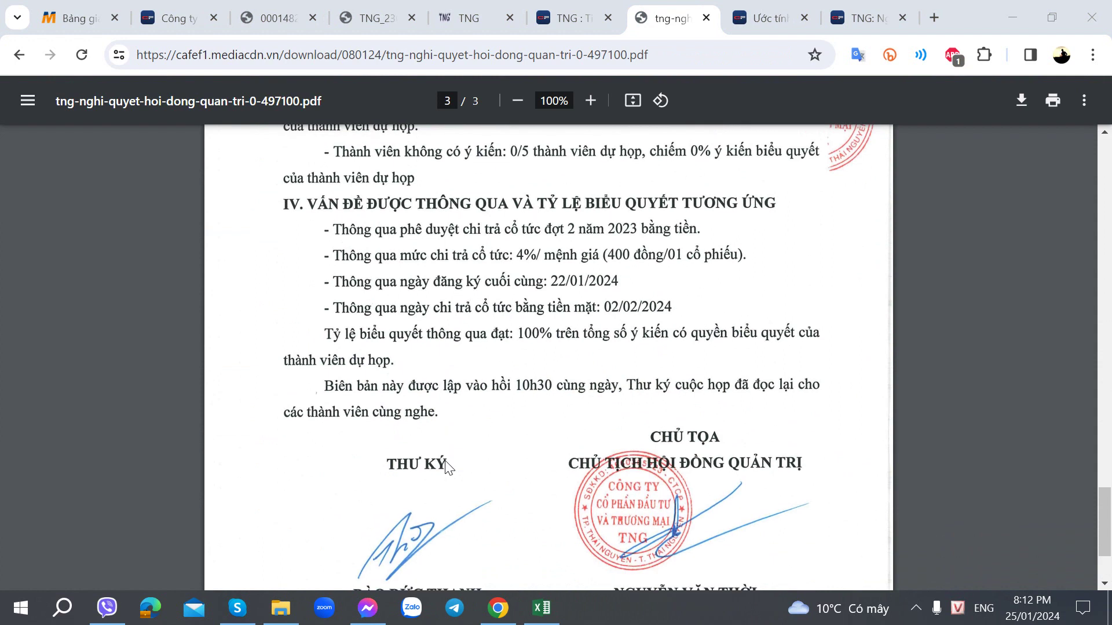
{"action": "scroll", "coordinate": [448, 468], "scroll_direction": "down", "scroll_amount": 4}
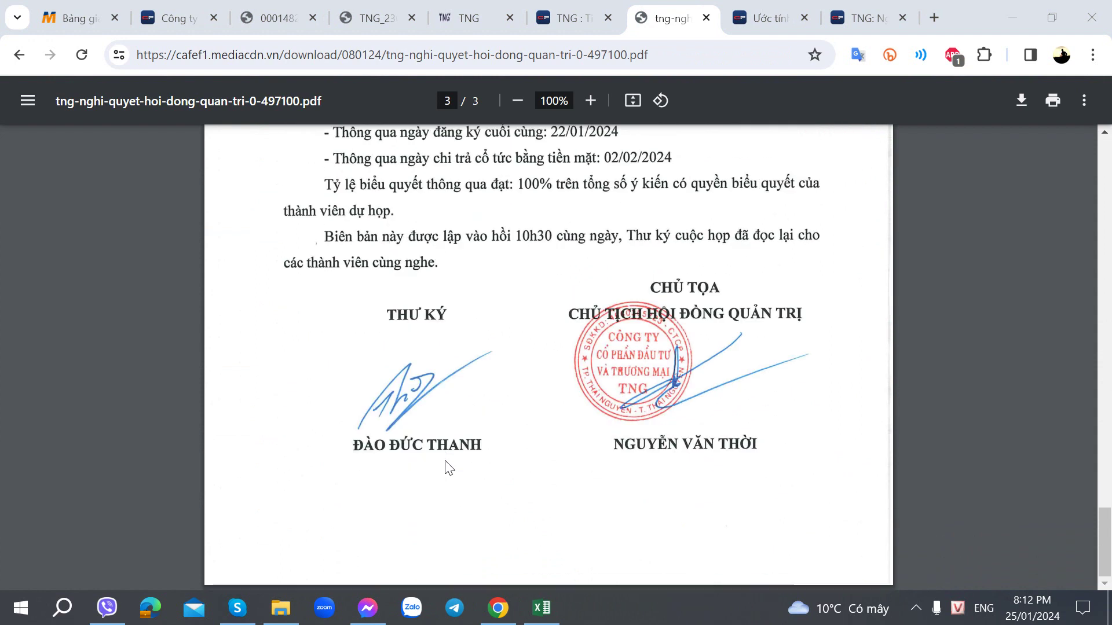
{"action": "left_click", "coordinate": [706, 18]}
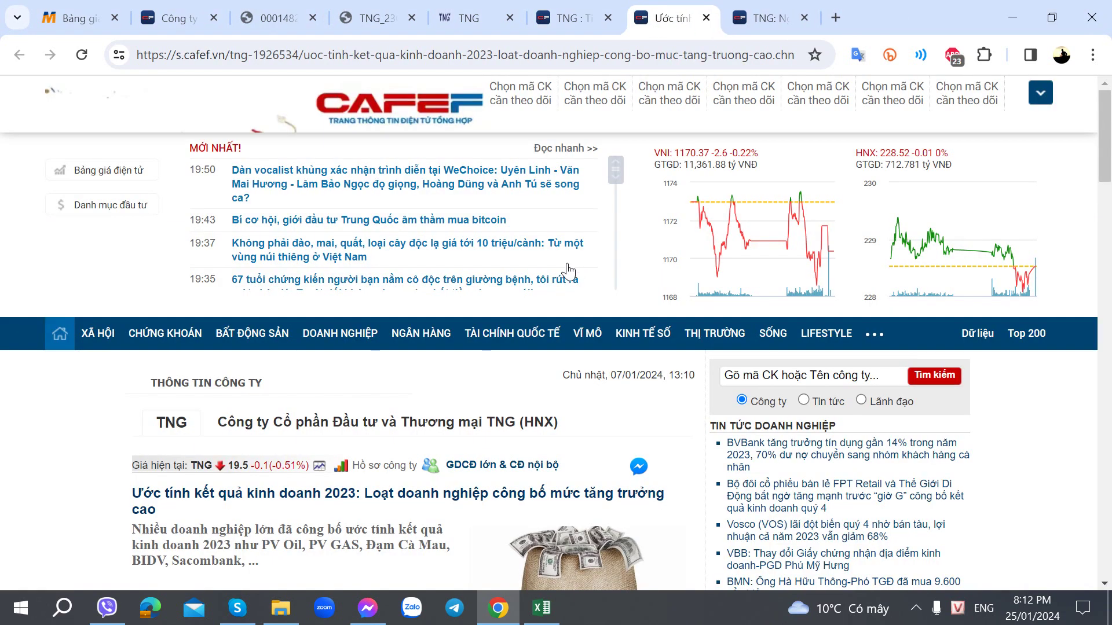
Search the 2023 business results estimate article for "TNG", read the company's paragraph and close the article
{"action": "scroll", "coordinate": [553, 275], "scroll_direction": "down", "scroll_amount": 1}
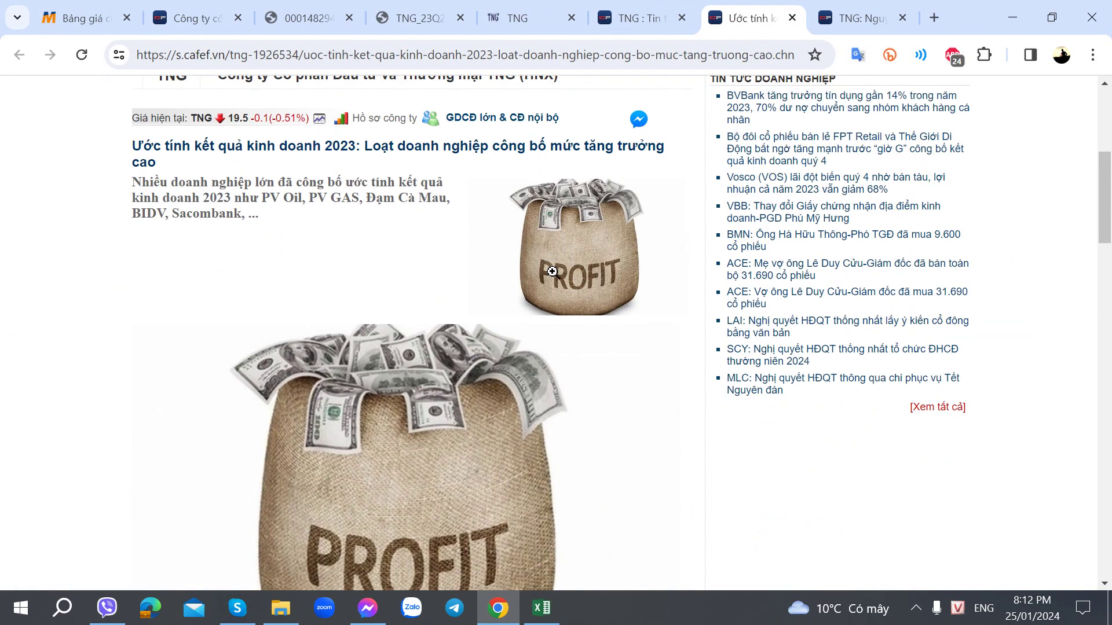
{"action": "scroll", "coordinate": [552, 271], "scroll_direction": "down", "scroll_amount": 15}
{"action": "scroll", "coordinate": [552, 275], "scroll_direction": "up", "scroll_amount": 3}
{"action": "scroll", "coordinate": [551, 277], "scroll_direction": "down", "scroll_amount": 4}
{"action": "key", "text": "ctrl+f"}
{"action": "type", "text": "TNG"}
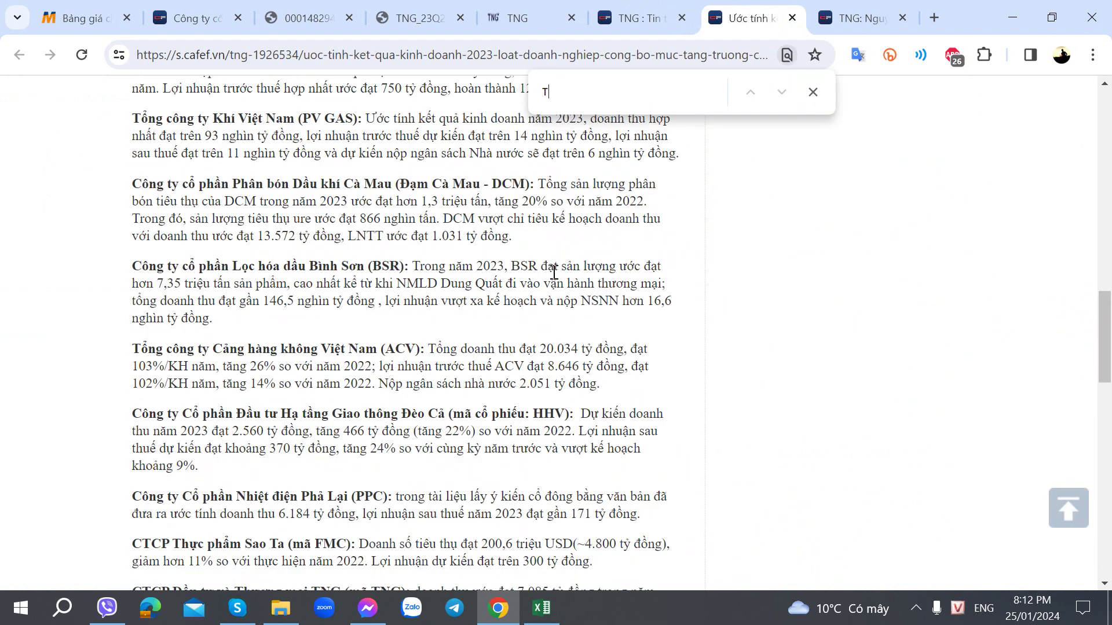
{"action": "key", "text": "Return"}
{"action": "key", "text": "Return"}
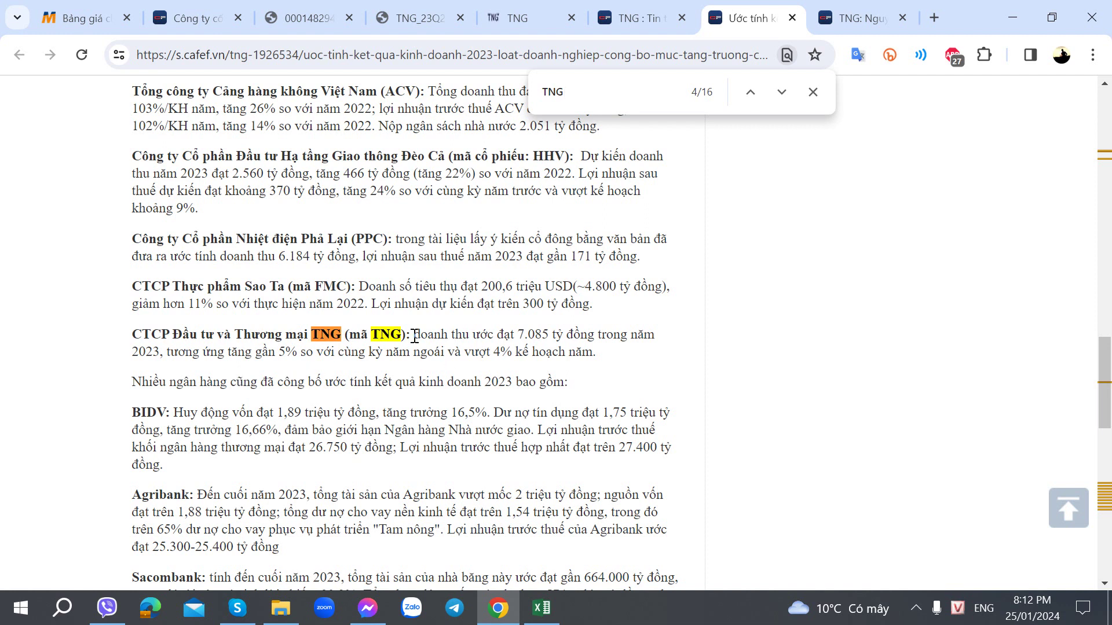
{"action": "left_click", "coordinate": [792, 18]}
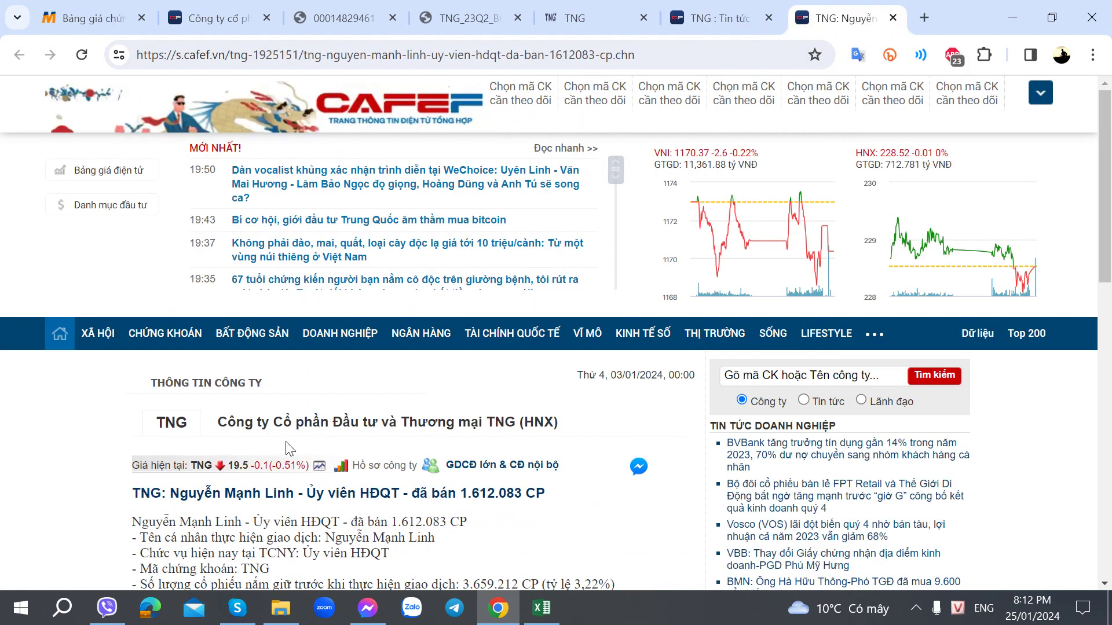
Read the 03/01/2024 report on the board member's share sale, return to the TNG news list and close the report
{"action": "scroll", "coordinate": [288, 449], "scroll_direction": "down", "scroll_amount": 3}
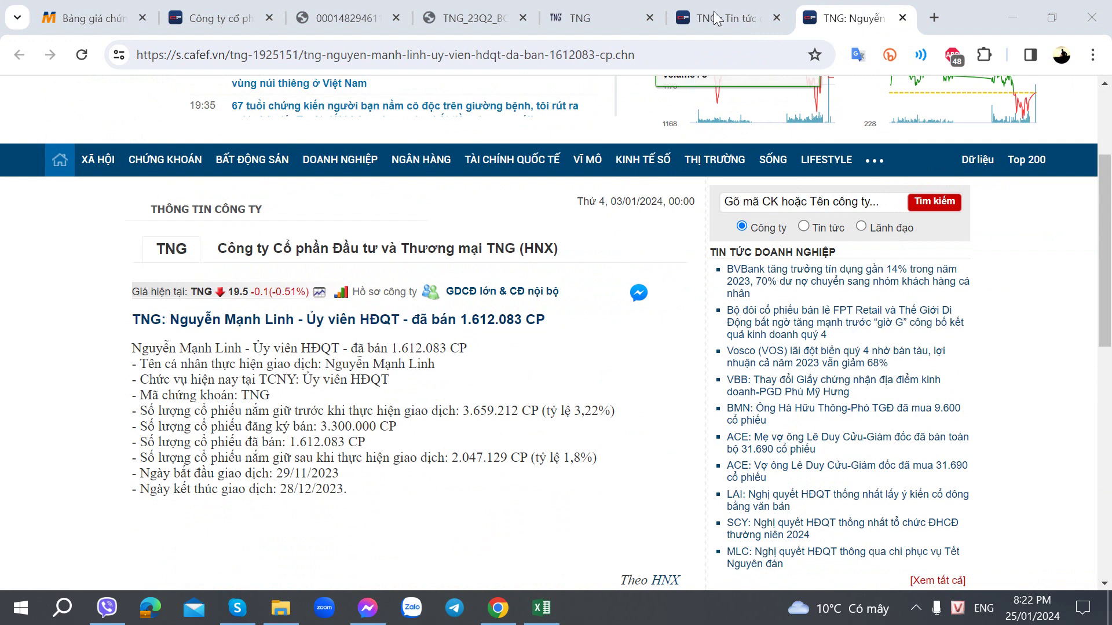
{"action": "left_click", "coordinate": [735, 7]}
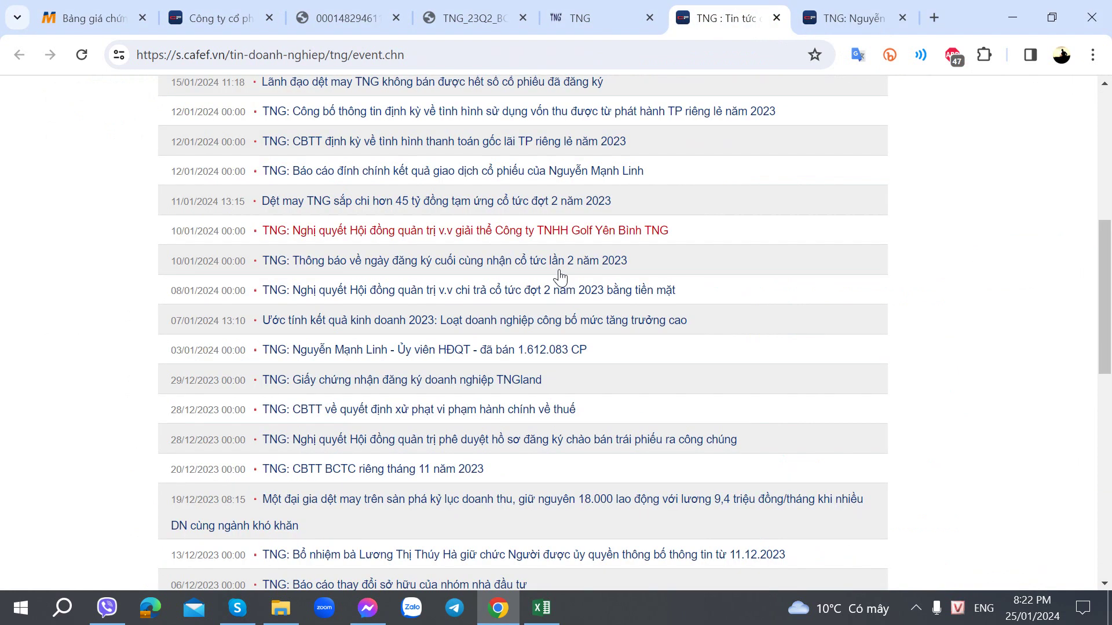
{"action": "left_click", "coordinate": [903, 18]}
Open the December 2023 items on TNGland's business registration, the tax penalty decision and the public bond offering resolution in separate background tabs
{"action": "scroll", "coordinate": [464, 301], "scroll_direction": "down", "scroll_amount": 1}
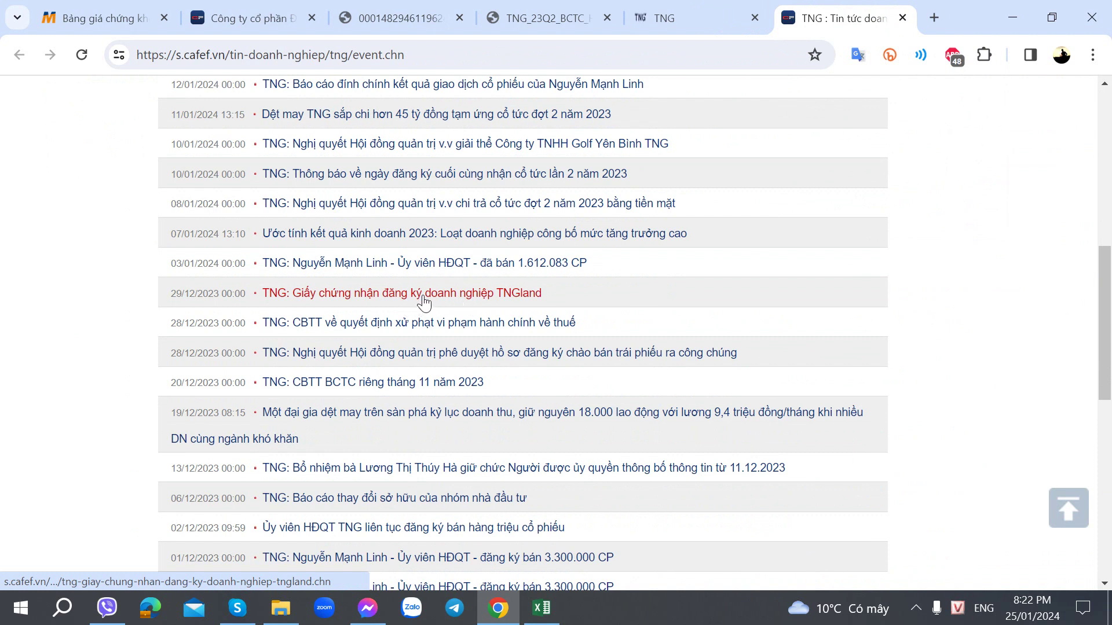
{"action": "middle_click", "coordinate": [428, 299]}
{"action": "scroll", "coordinate": [428, 290], "scroll_direction": "down", "scroll_amount": 1}
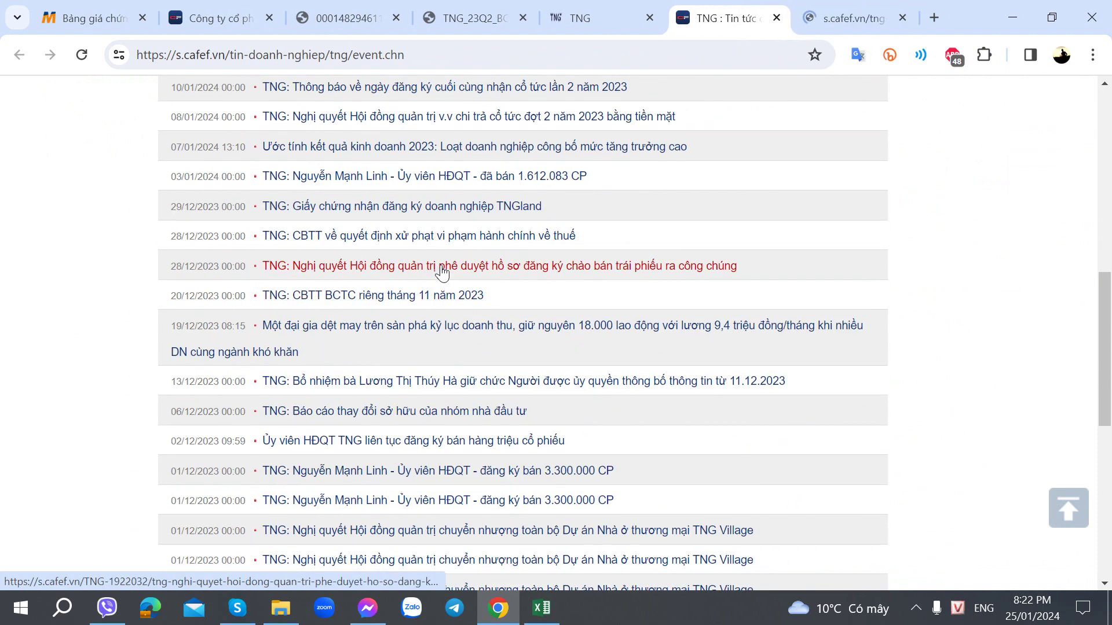
{"action": "middle_click", "coordinate": [436, 248]}
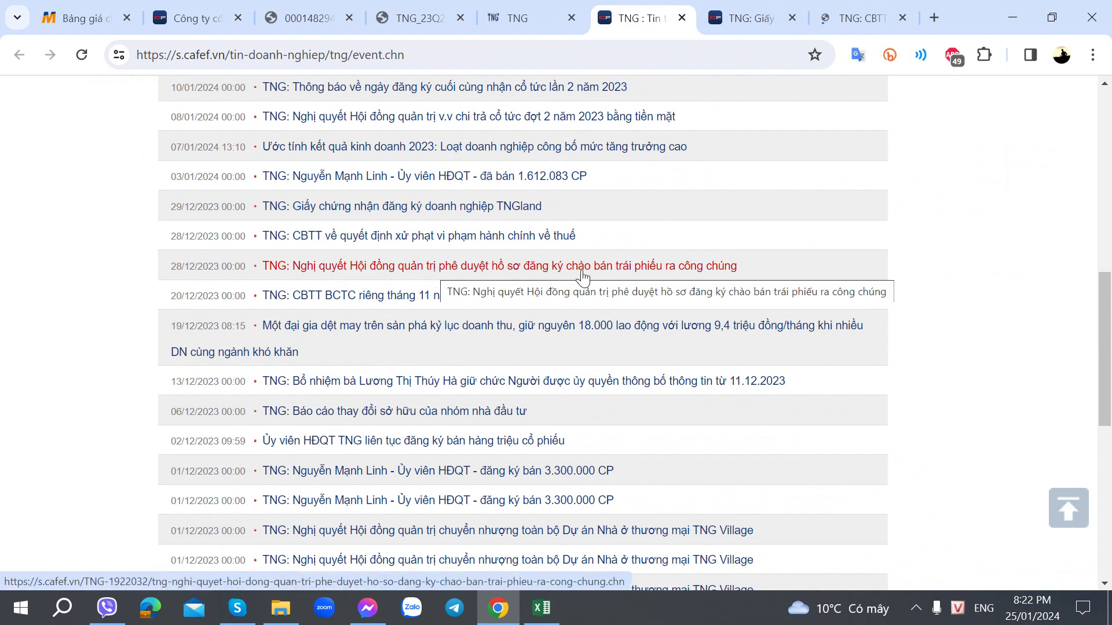
{"action": "middle_click", "coordinate": [459, 275]}
Open the 19/12/2023 record-revenue article, the 13/12/2023 disclosure-officer appointment and the 06/12/2023 investor-group ownership report in background tabs
{"action": "scroll", "coordinate": [459, 276], "scroll_direction": "down", "scroll_amount": 1}
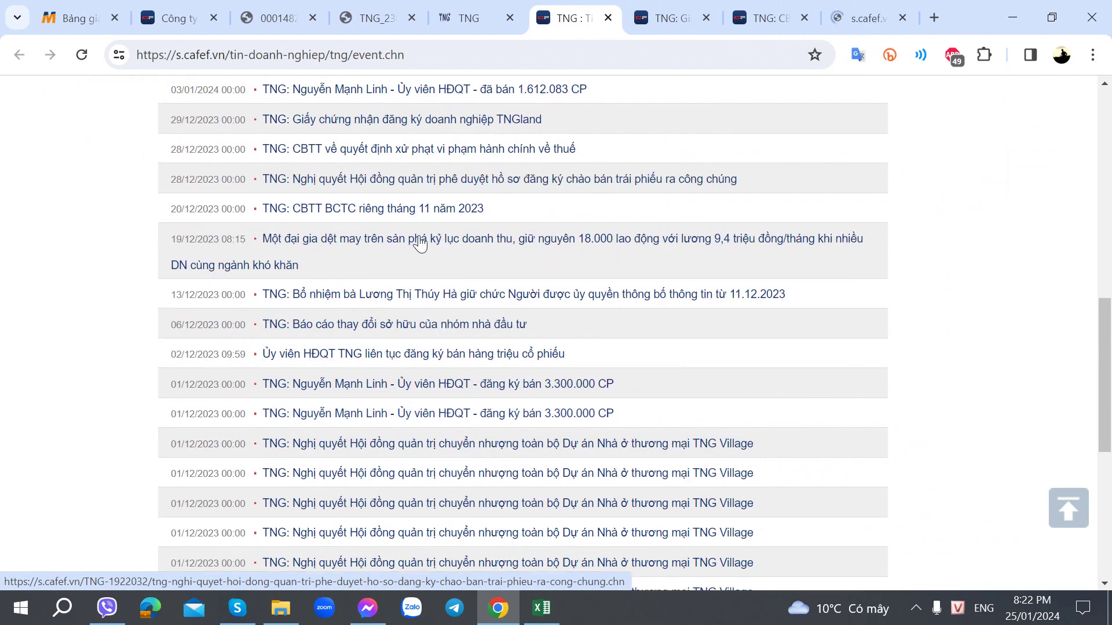
{"action": "middle_click", "coordinate": [472, 246]}
{"action": "scroll", "coordinate": [473, 246], "scroll_direction": "down", "scroll_amount": 1}
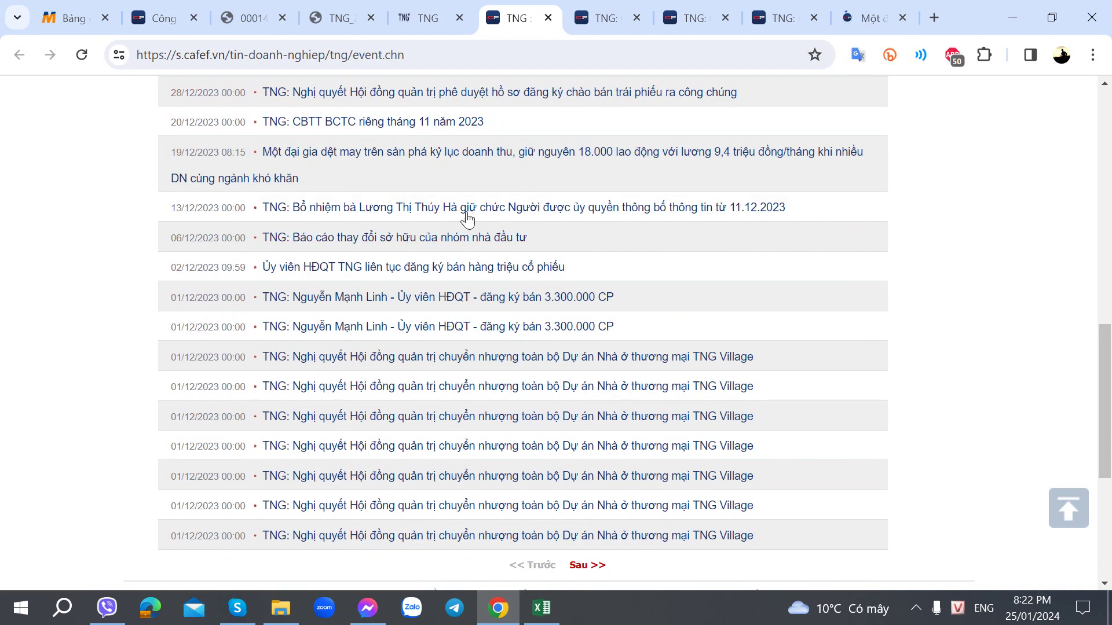
{"action": "middle_click", "coordinate": [468, 218]}
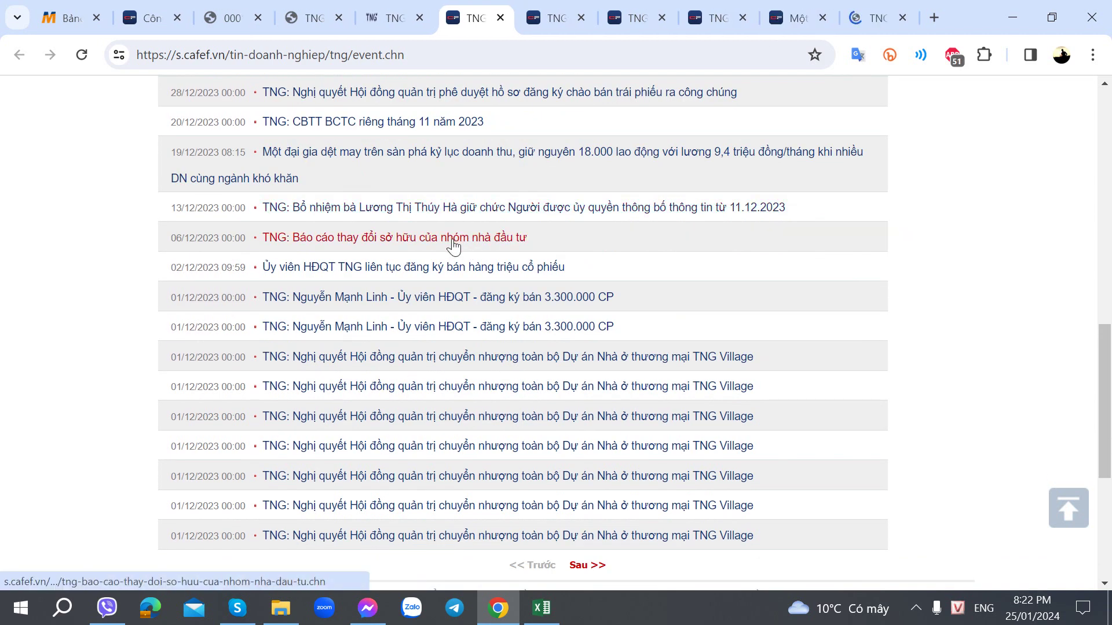
{"action": "middle_click", "coordinate": [454, 244]}
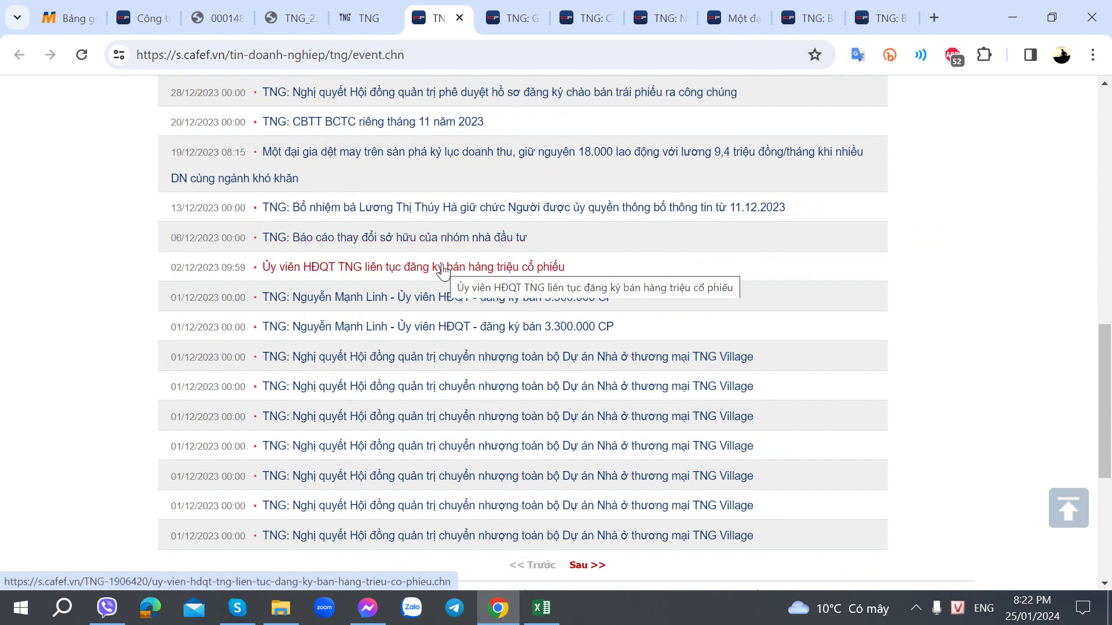
Open the 02/12/2023 article on the board member's share-sale registrations and both 01/12/2023 notices to sell 3,300,000 shares in background tabs
{"action": "middle_click", "coordinate": [443, 268]}
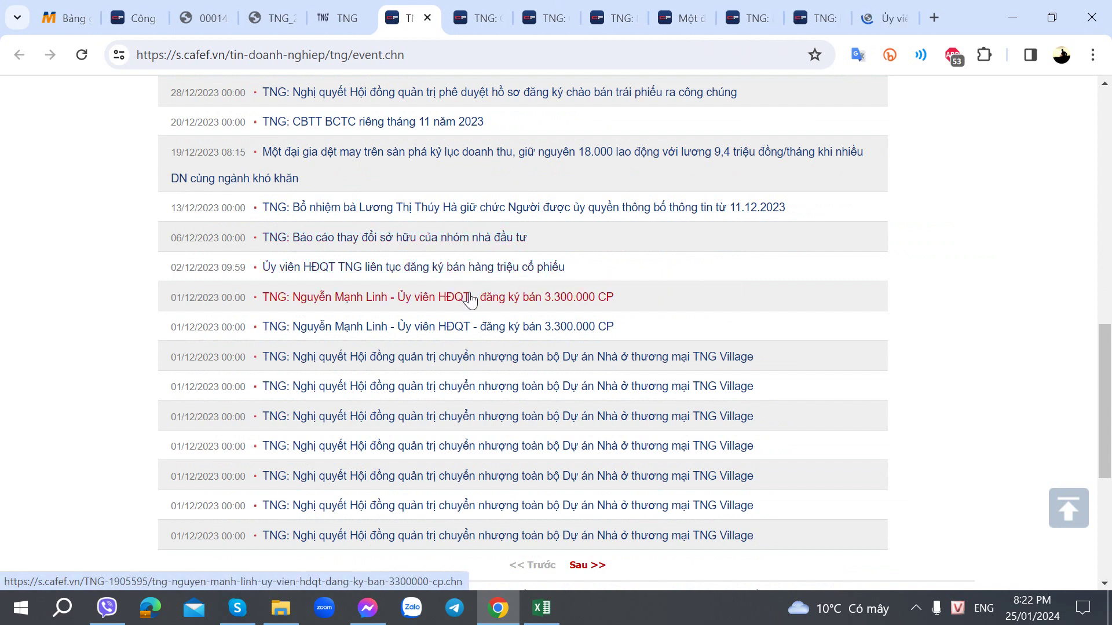
{"action": "middle_click", "coordinate": [470, 299]}
{"action": "middle_click", "coordinate": [481, 326]}
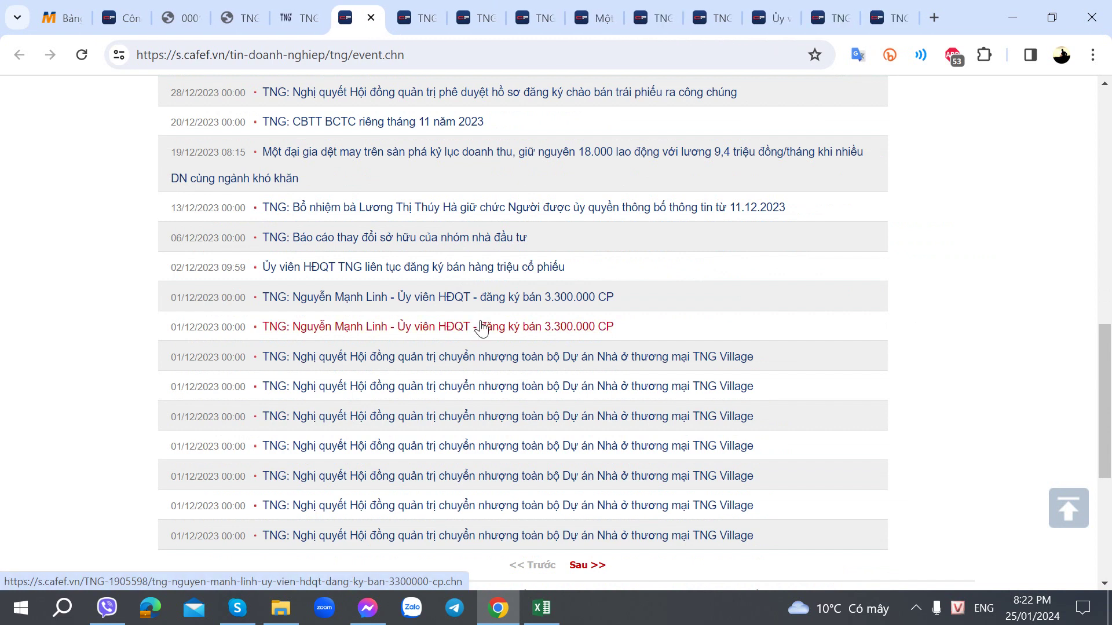
Read the 29/12/2023 TNGland business registration disclosure, covering the charter capital change, TNG's ownership ratio and the attached certificate, and close it
{"action": "left_click", "coordinate": [416, 4]}
{"action": "scroll", "coordinate": [360, 427], "scroll_direction": "down", "scroll_amount": 5}
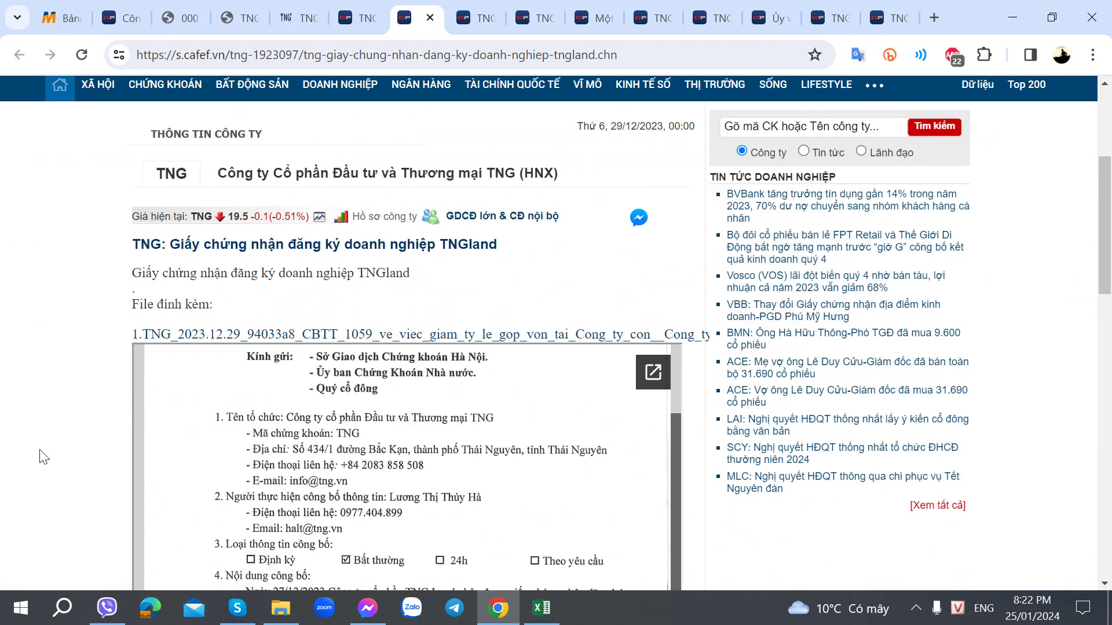
{"action": "scroll", "coordinate": [8, 416], "scroll_direction": "down", "scroll_amount": 5}
{"action": "scroll", "coordinate": [269, 320], "scroll_direction": "down", "scroll_amount": 2}
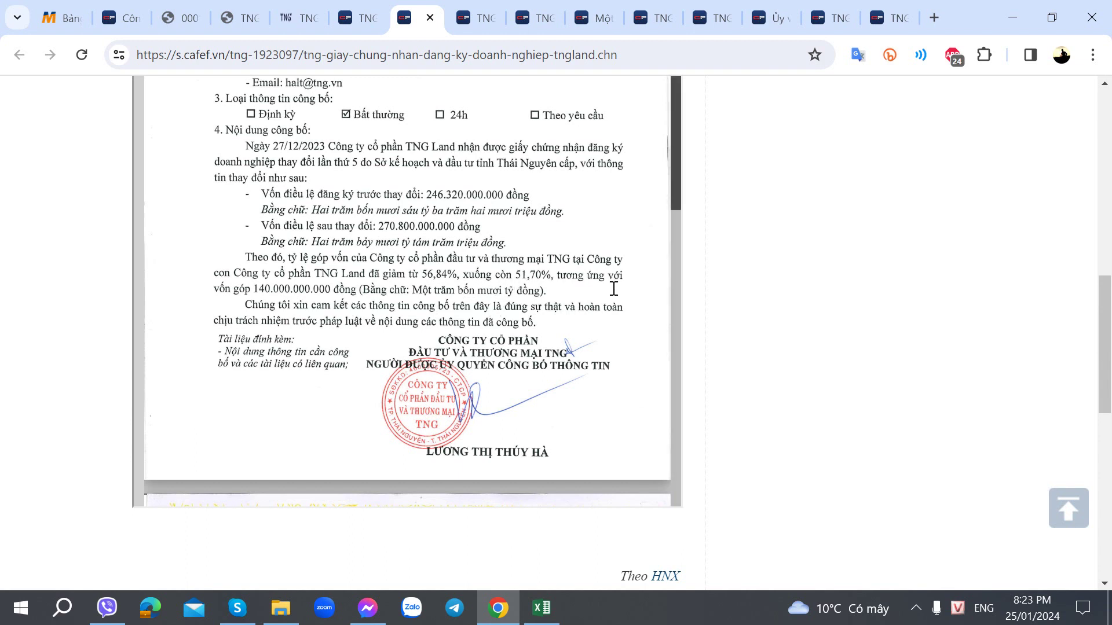
{"action": "mouse_move", "coordinate": [474, 296]}
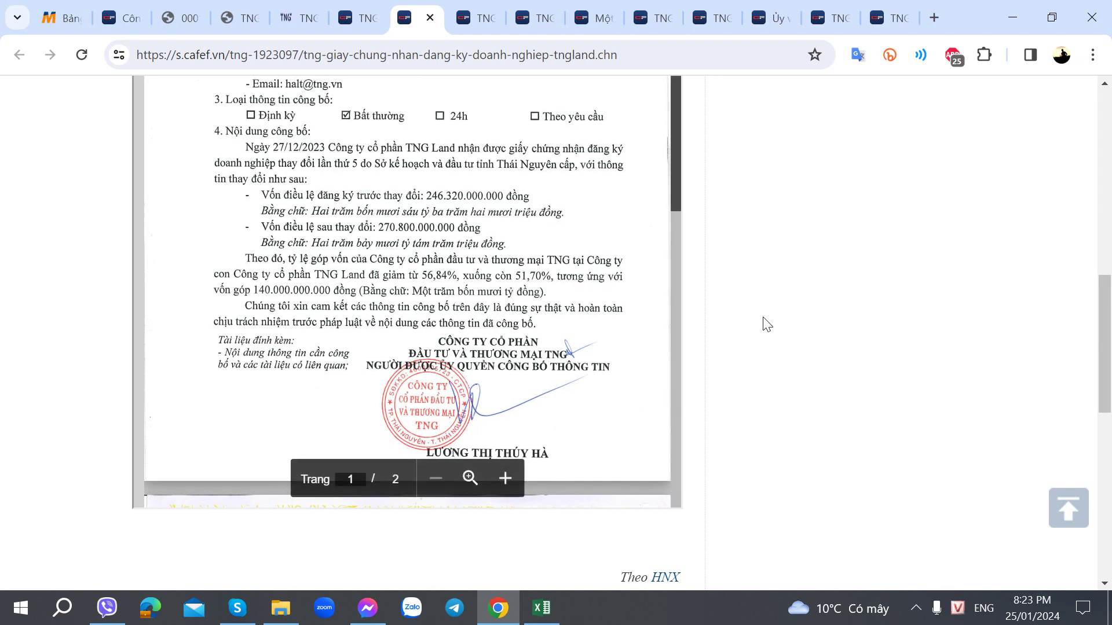
{"action": "scroll", "coordinate": [766, 323], "scroll_direction": "up", "scroll_amount": 2}
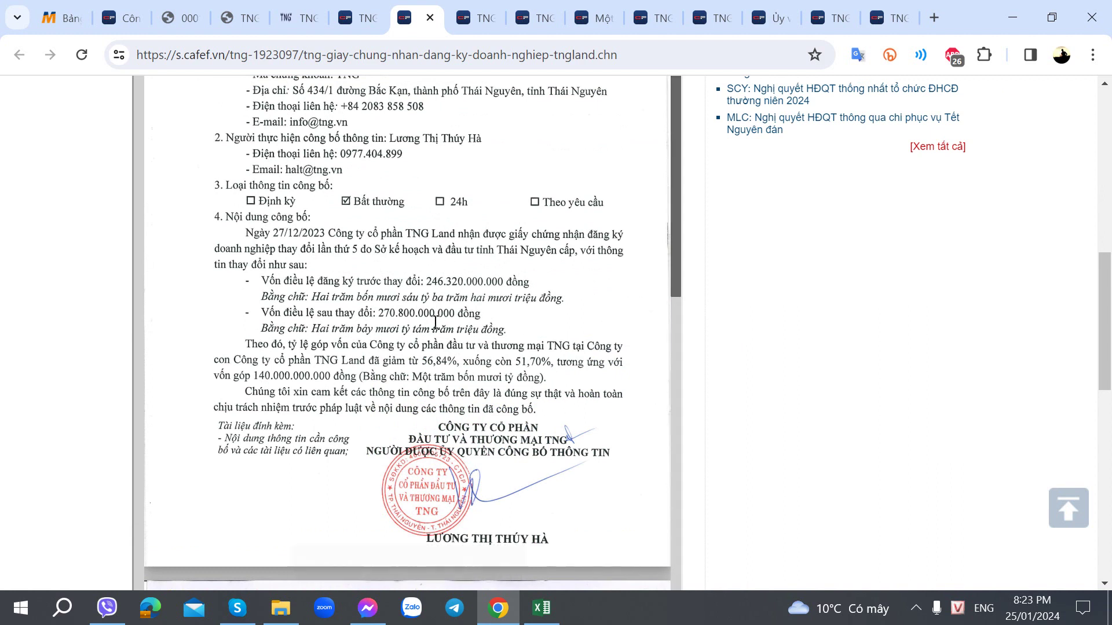
{"action": "scroll", "coordinate": [435, 322], "scroll_direction": "down", "scroll_amount": 15}
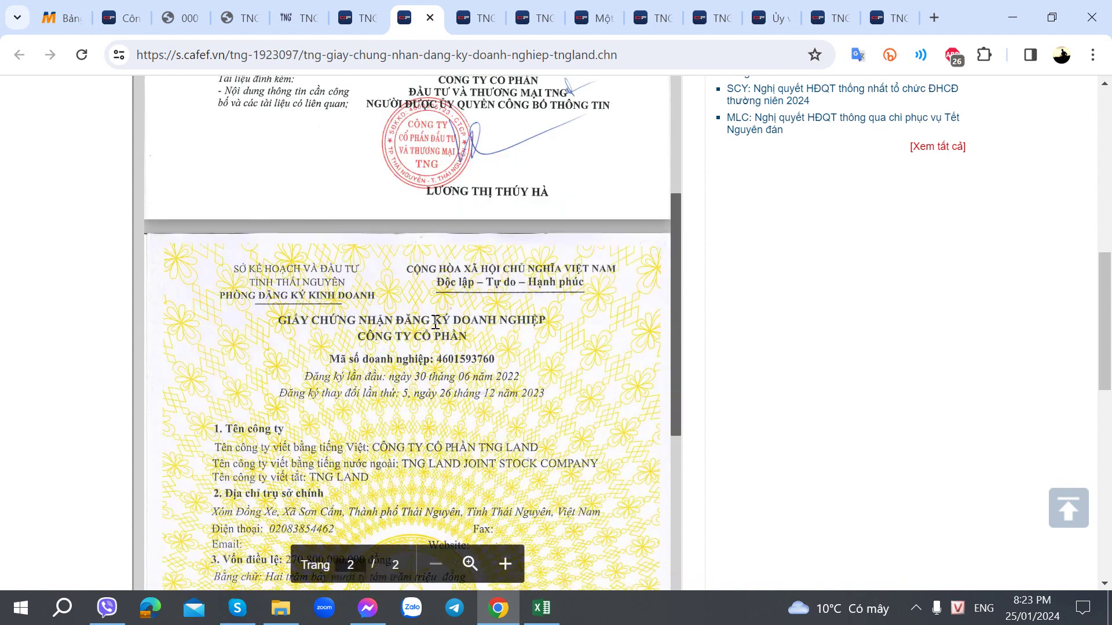
{"action": "scroll", "coordinate": [435, 322], "scroll_direction": "down", "scroll_amount": 2}
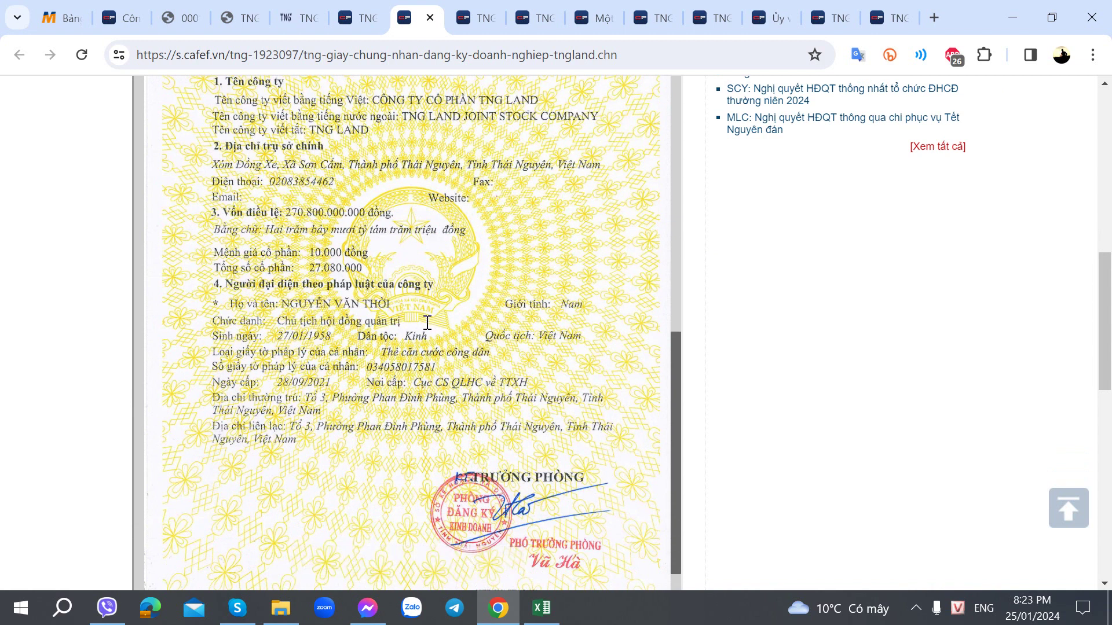
{"action": "scroll", "coordinate": [427, 322], "scroll_direction": "down", "scroll_amount": 1}
{"action": "scroll", "coordinate": [426, 322], "scroll_direction": "up", "scroll_amount": 12}
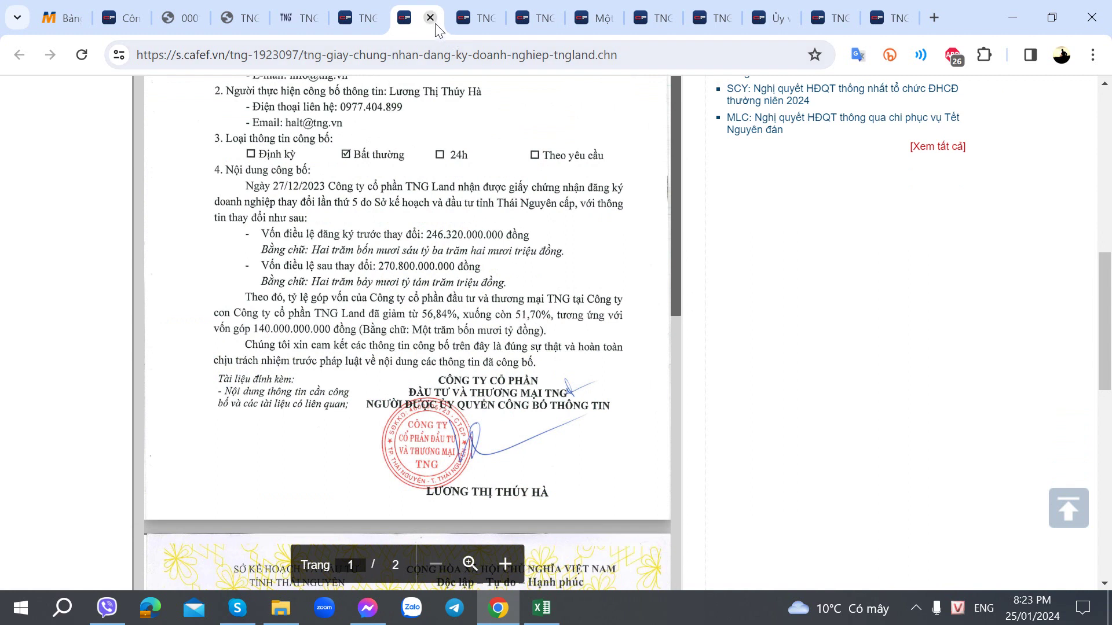
{"action": "left_click", "coordinate": [431, 18]}
Read the 28/12/2023 tax penalty decision for the violation, fine and remedial measures, and close the disclosure
{"action": "scroll", "coordinate": [0, 421], "scroll_direction": "down", "scroll_amount": 3}
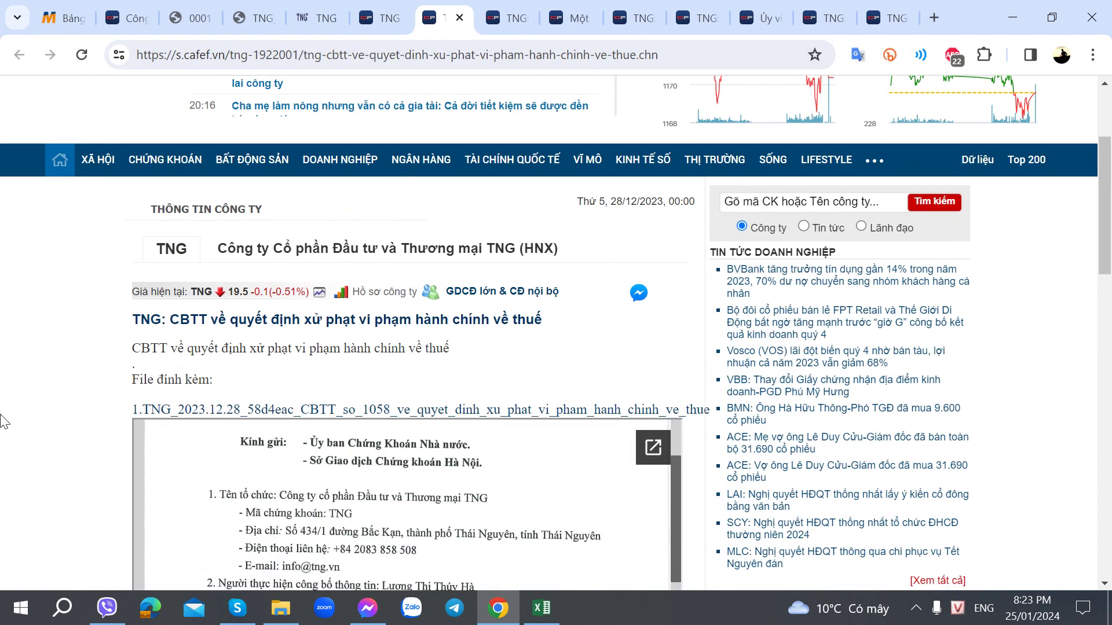
{"action": "scroll", "coordinate": [260, 382], "scroll_direction": "down", "scroll_amount": 4}
{"action": "scroll", "coordinate": [268, 381], "scroll_direction": "down", "scroll_amount": 10}
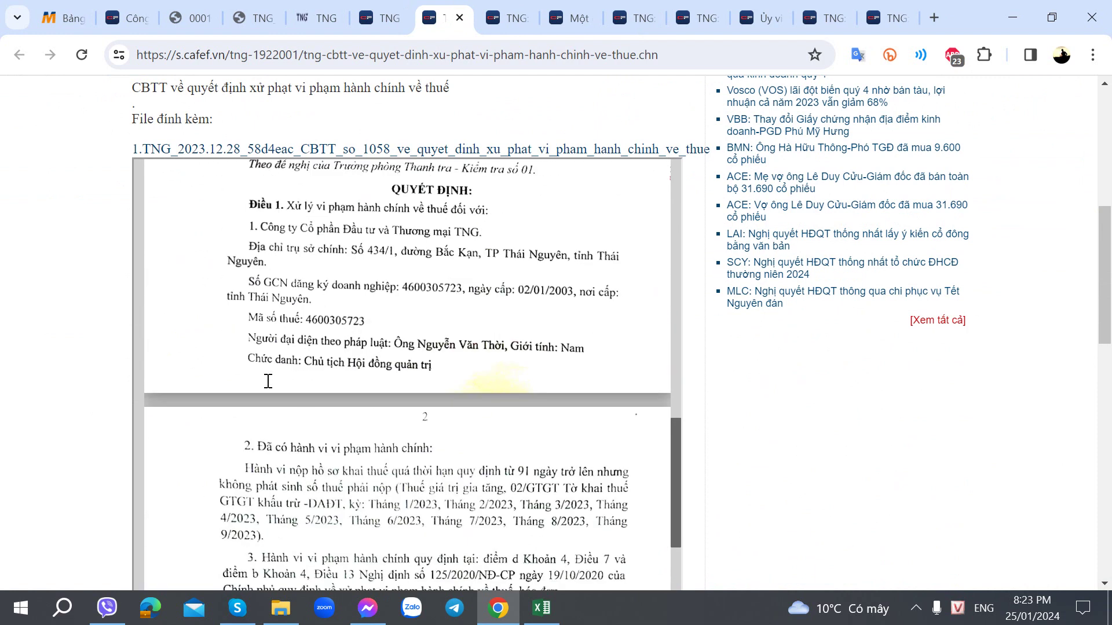
{"action": "scroll", "coordinate": [268, 381], "scroll_direction": "down", "scroll_amount": 3}
{"action": "scroll", "coordinate": [5, 339], "scroll_direction": "down", "scroll_amount": 2}
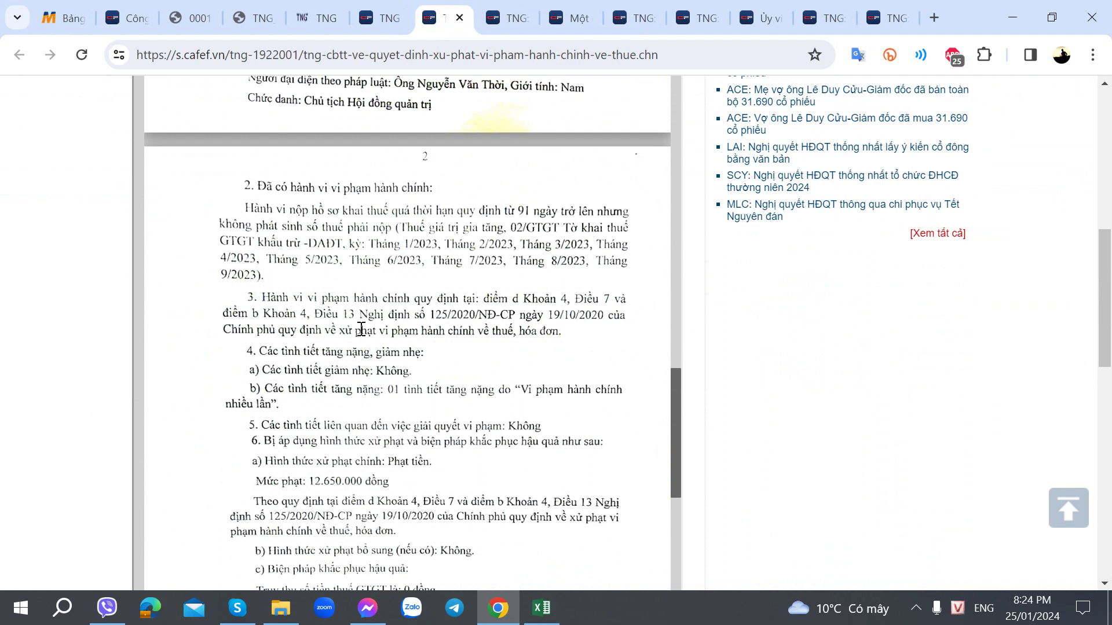
{"action": "scroll", "coordinate": [55, 383], "scroll_direction": "down", "scroll_amount": 1}
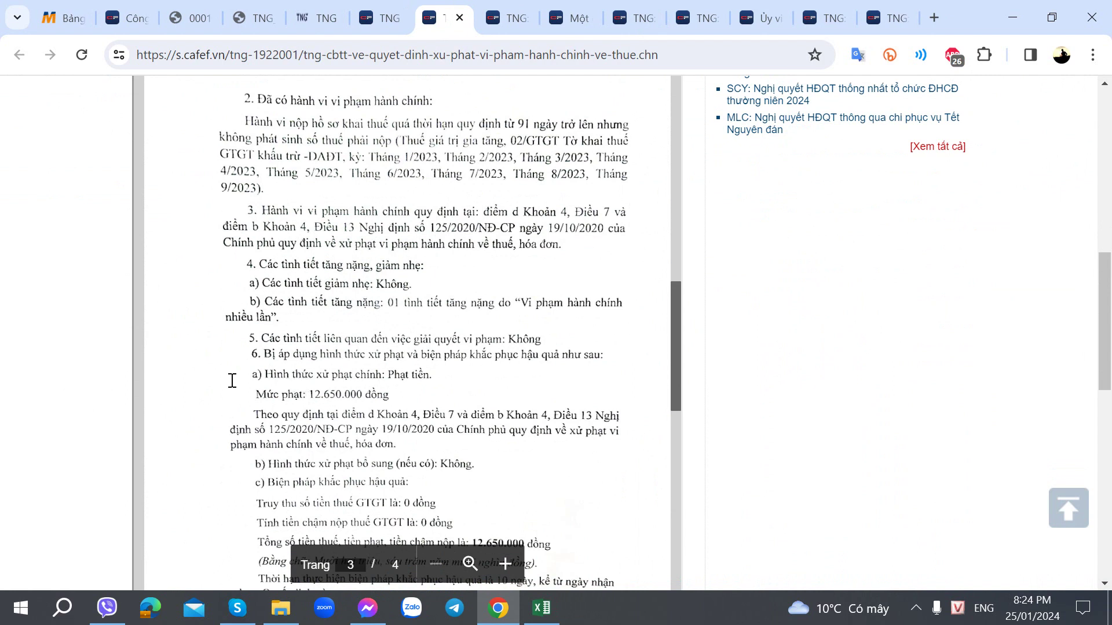
{"action": "scroll", "coordinate": [232, 380], "scroll_direction": "down", "scroll_amount": 3}
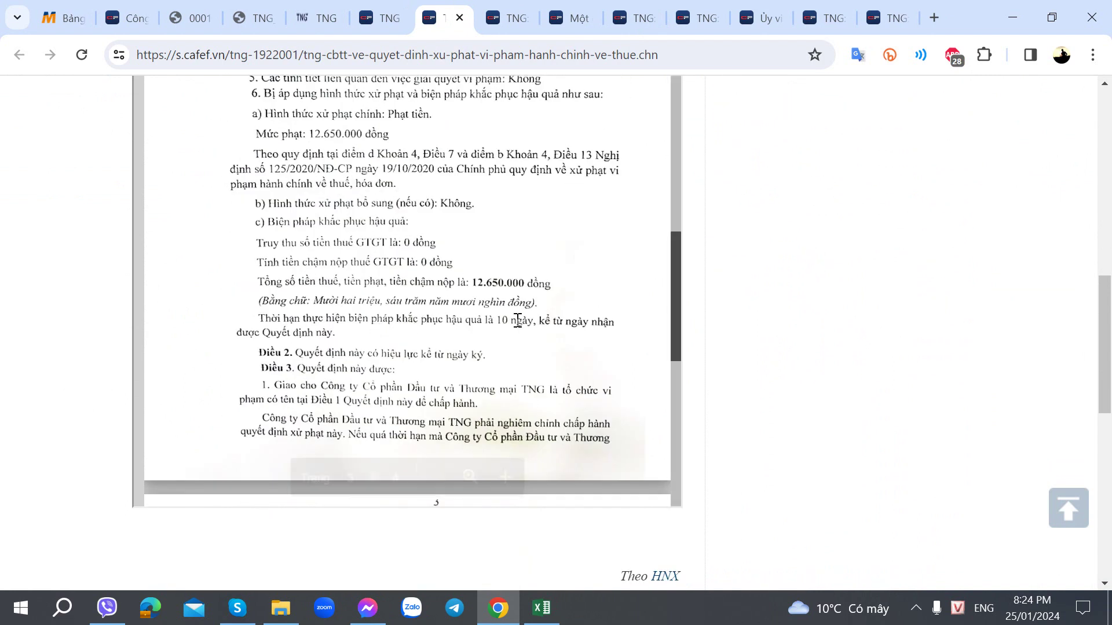
{"action": "scroll", "coordinate": [517, 320], "scroll_direction": "down", "scroll_amount": 5}
{"action": "scroll", "coordinate": [424, 321], "scroll_direction": "down", "scroll_amount": 3}
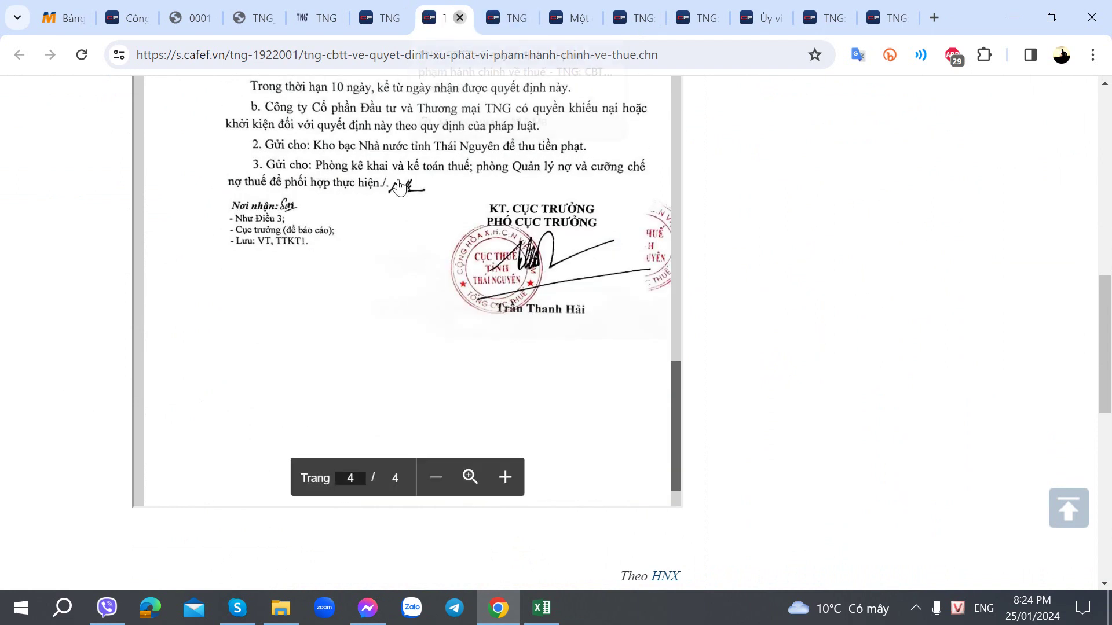
{"action": "left_click", "coordinate": [459, 24]}
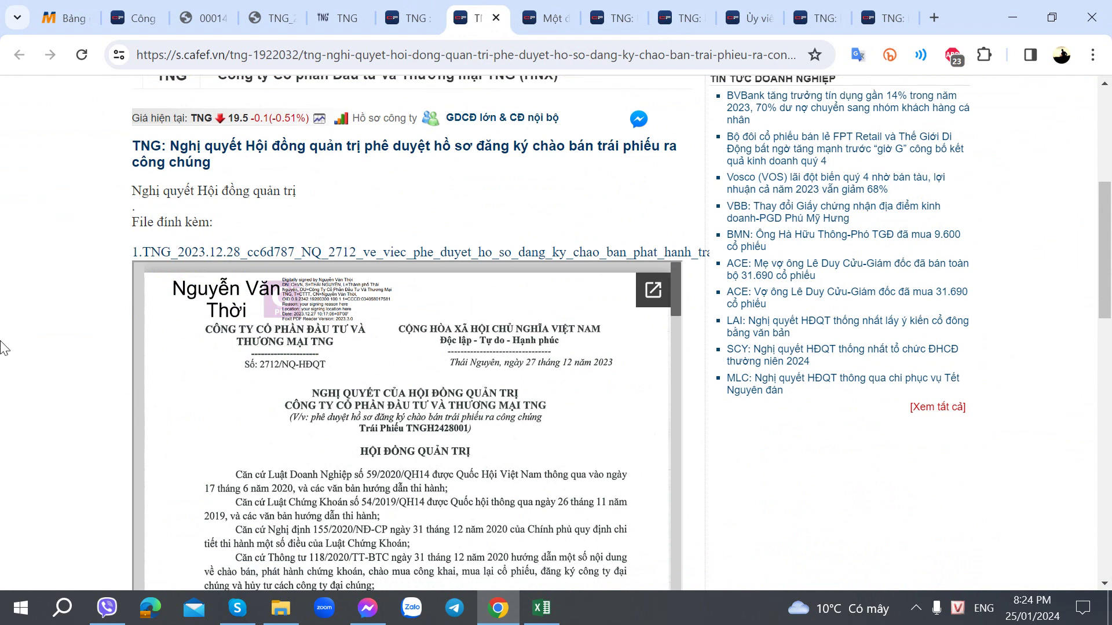
Read the board resolution approving the TNGH2428001 public bond offering dossier and the documents listed in its Appendix 1
{"action": "scroll", "coordinate": [3, 348], "scroll_direction": "down", "scroll_amount": 3}
{"action": "scroll", "coordinate": [198, 352], "scroll_direction": "down", "scroll_amount": 5}
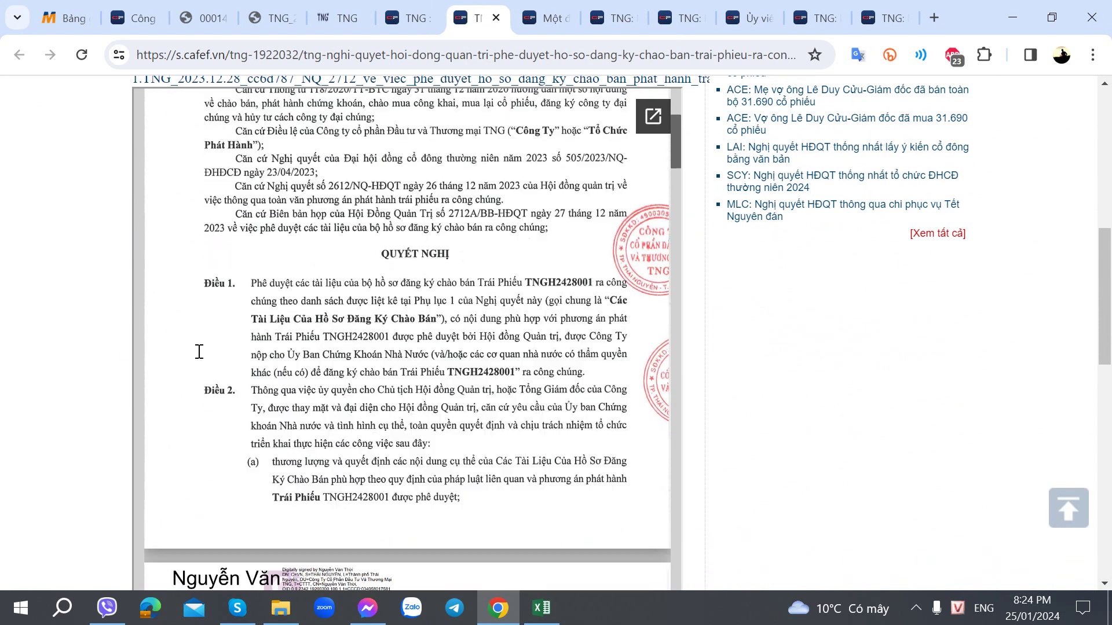
{"action": "scroll", "coordinate": [198, 351], "scroll_direction": "down", "scroll_amount": 1}
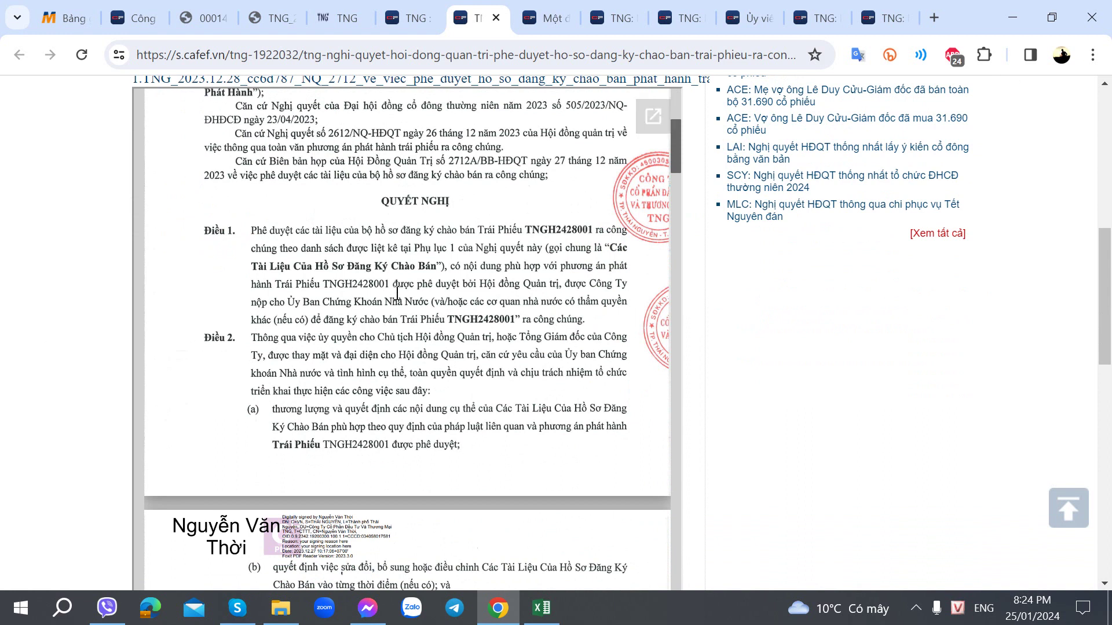
{"action": "scroll", "coordinate": [397, 294], "scroll_direction": "down", "scroll_amount": 3}
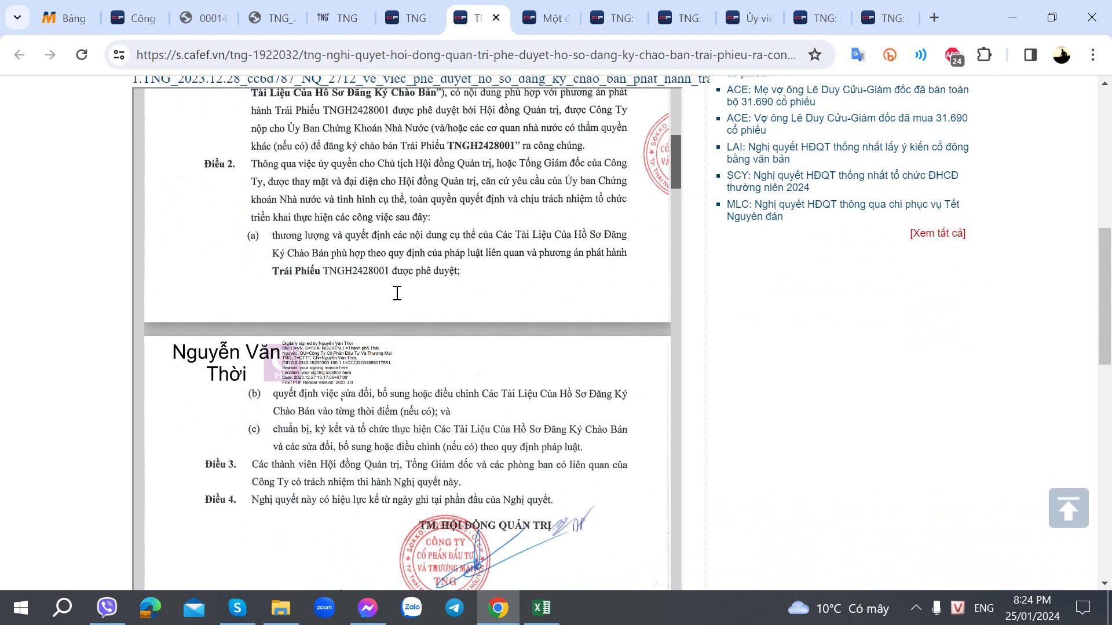
{"action": "scroll", "coordinate": [397, 292], "scroll_direction": "down", "scroll_amount": 18}
{"action": "scroll", "coordinate": [396, 292], "scroll_direction": "up", "scroll_amount": 3}
{"action": "scroll", "coordinate": [380, 288], "scroll_direction": "down", "scroll_amount": 1}
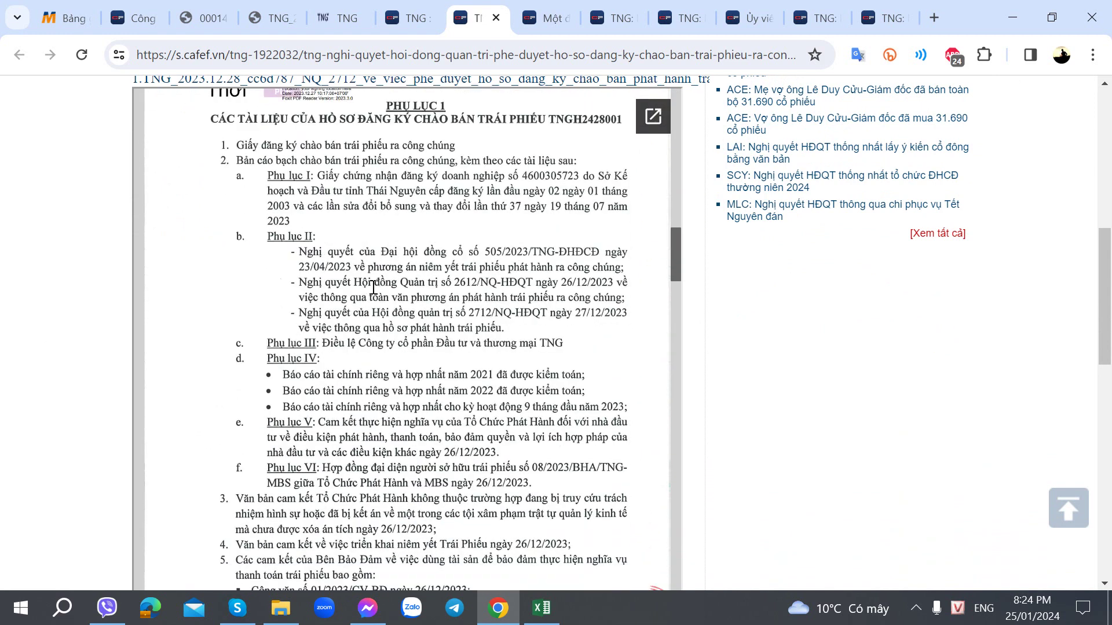
{"action": "scroll", "coordinate": [339, 278], "scroll_direction": "down", "scroll_amount": 3}
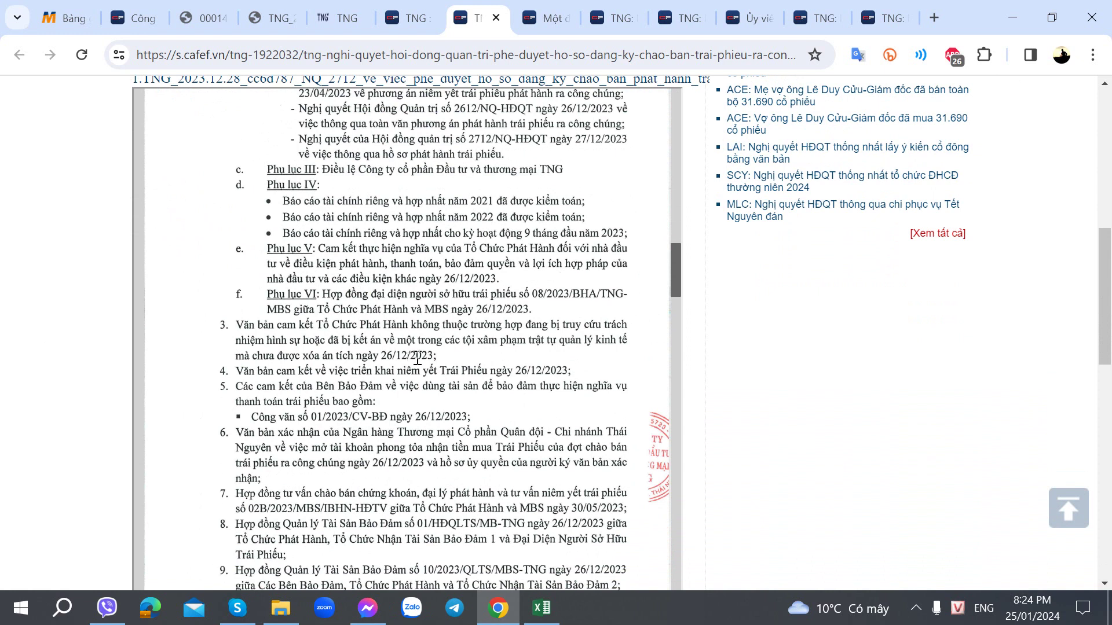
{"action": "scroll", "coordinate": [417, 359], "scroll_direction": "down", "scroll_amount": 5}
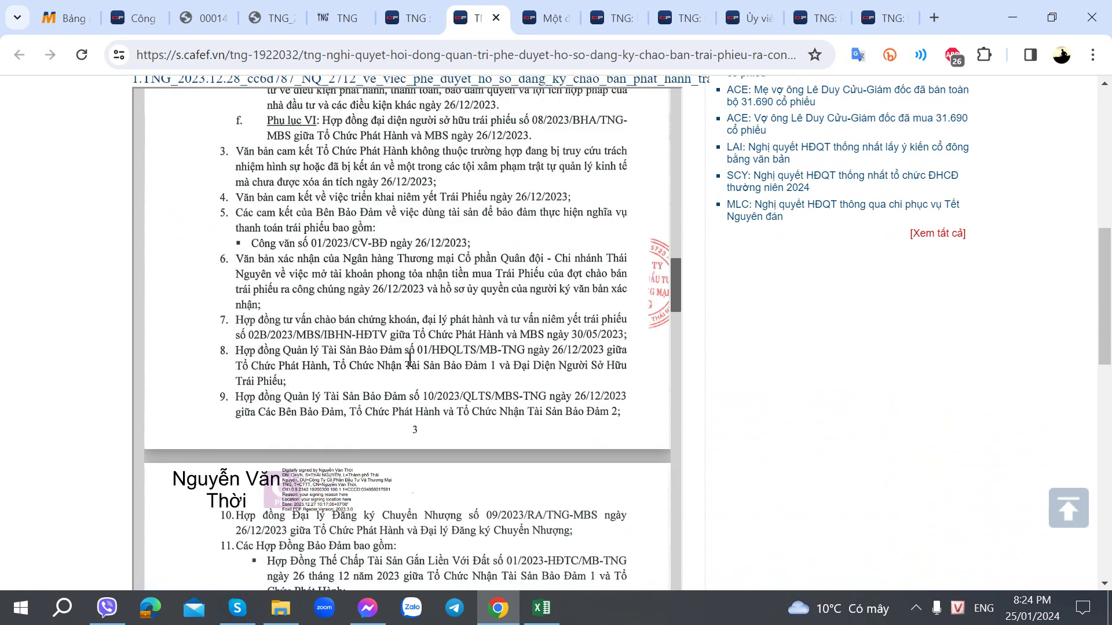
{"action": "scroll", "coordinate": [409, 358], "scroll_direction": "up", "scroll_amount": 3}
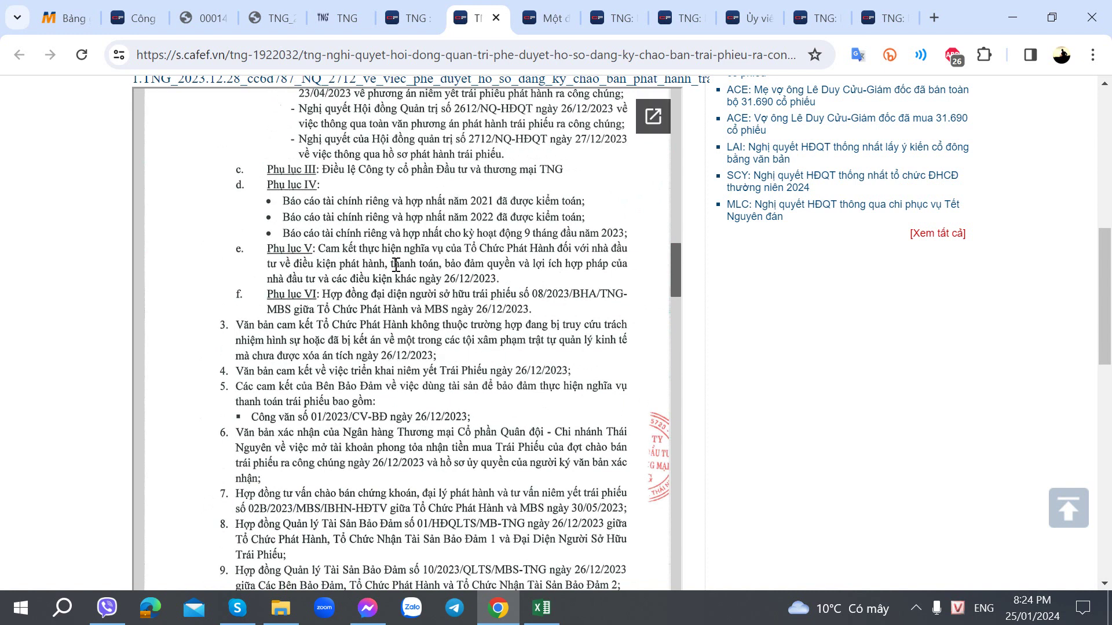
{"action": "scroll", "coordinate": [395, 265], "scroll_direction": "down", "scroll_amount": 6}
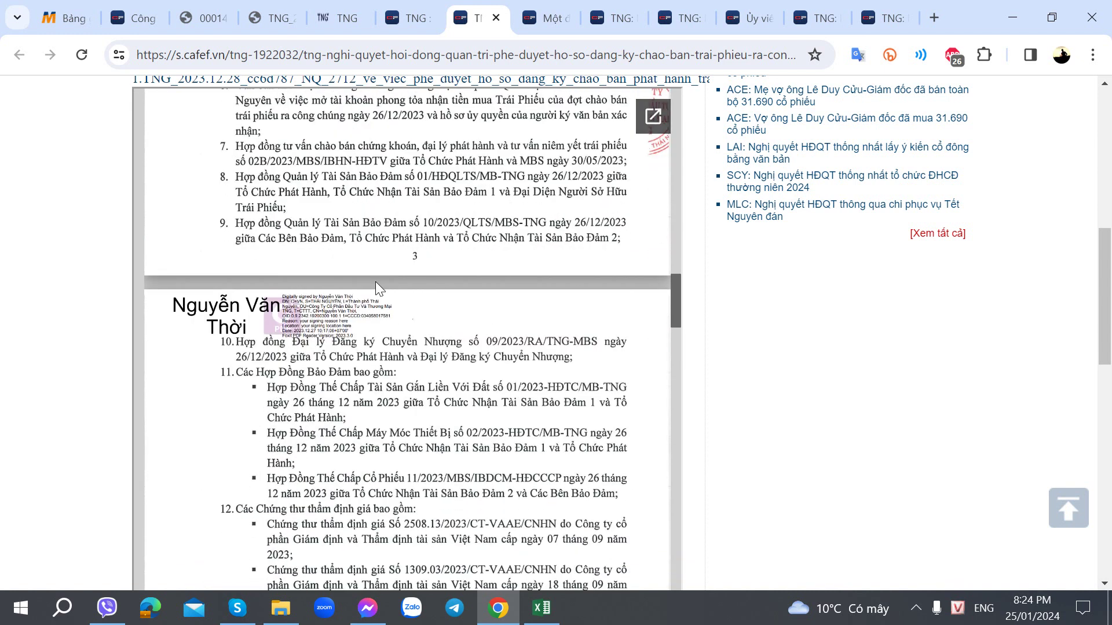
{"action": "scroll", "coordinate": [372, 281], "scroll_direction": "down", "scroll_amount": 3}
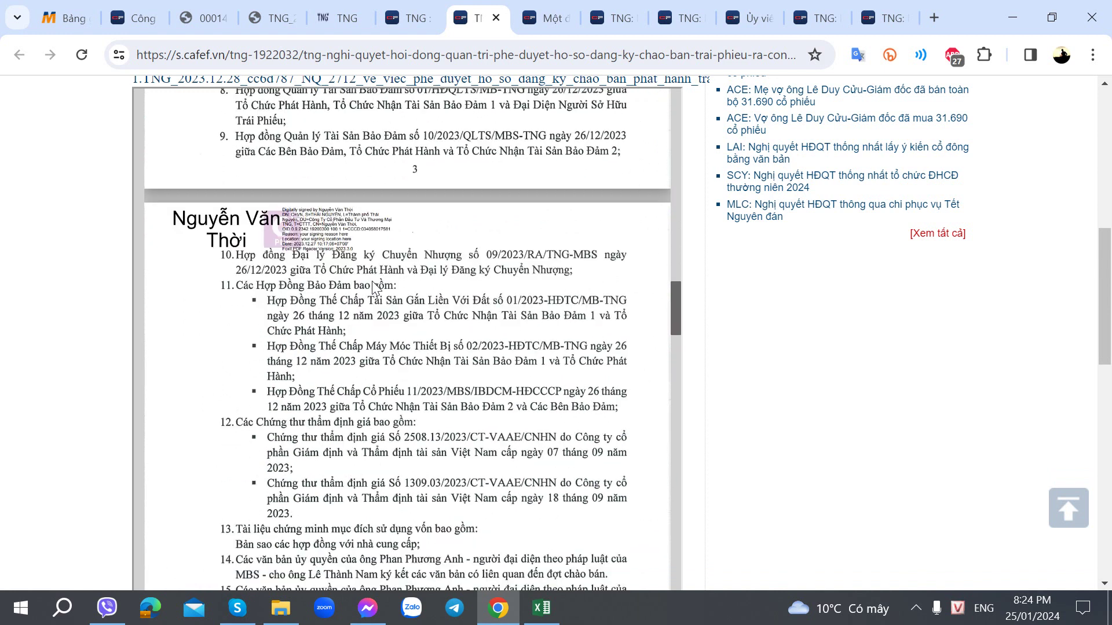
{"action": "scroll", "coordinate": [344, 305], "scroll_direction": "down", "scroll_amount": 3}
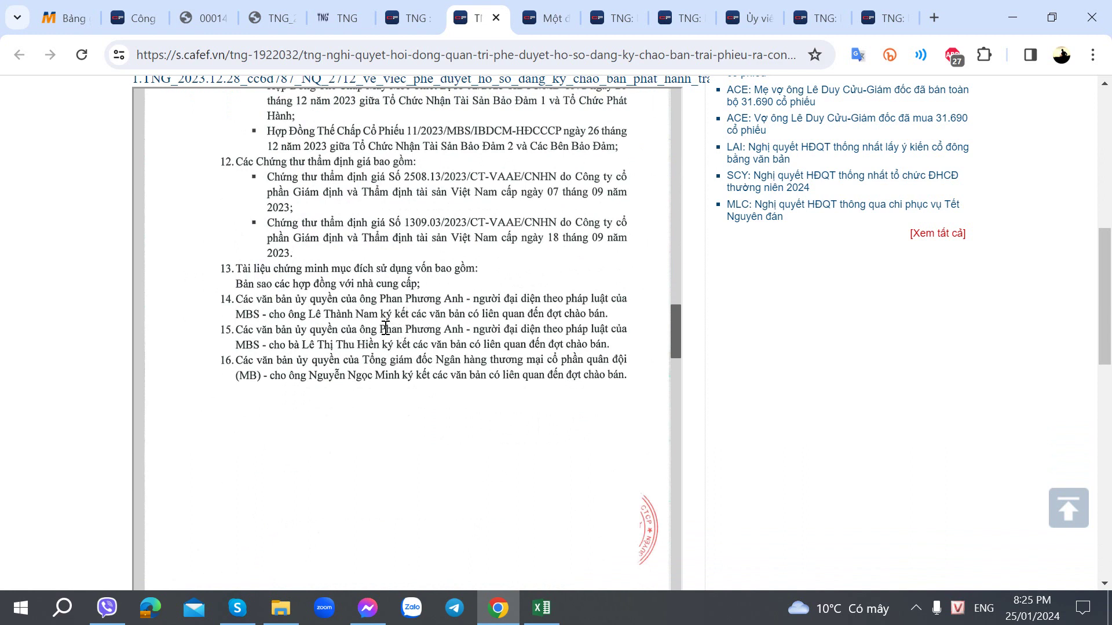
{"action": "scroll", "coordinate": [395, 327], "scroll_direction": "down", "scroll_amount": 3}
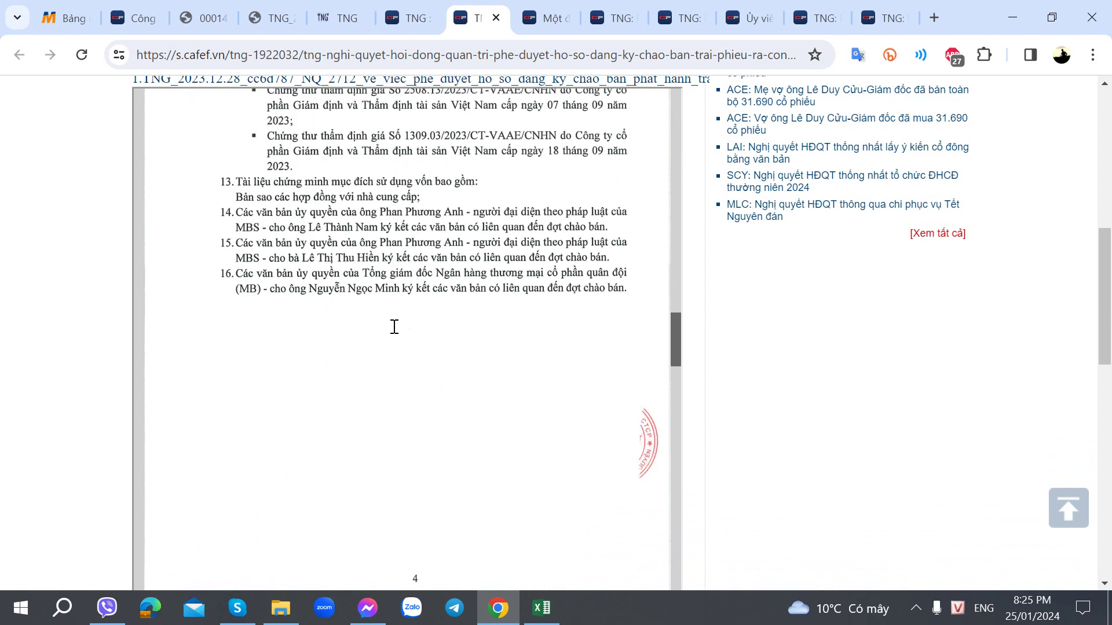
Read the 27/12/2023 board meeting minutes on the bond offering dossier, including the voting results, signatures and start of their Appendix 1
{"action": "scroll", "coordinate": [394, 327], "scroll_direction": "down", "scroll_amount": 7}
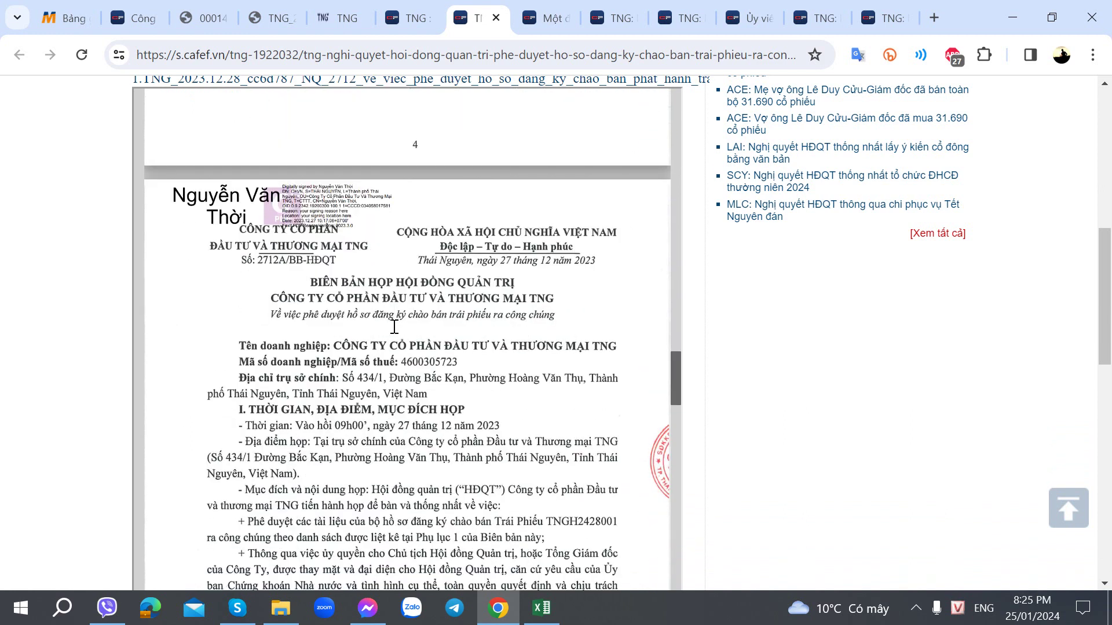
{"action": "scroll", "coordinate": [434, 486], "scroll_direction": "down", "scroll_amount": 12}
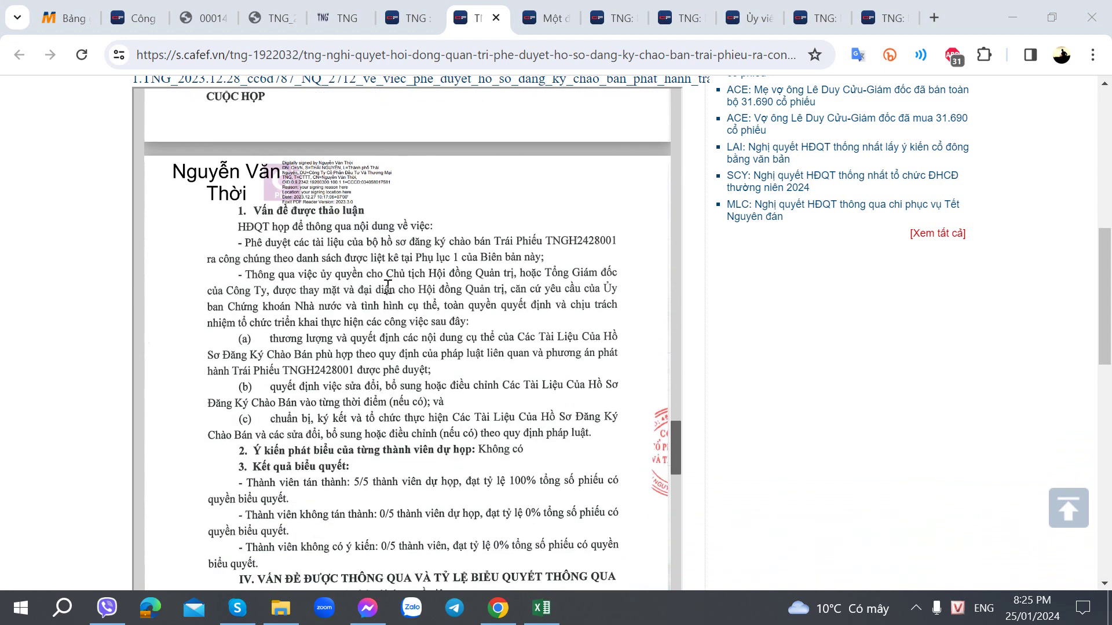
{"action": "scroll", "coordinate": [374, 352], "scroll_direction": "down", "scroll_amount": 3}
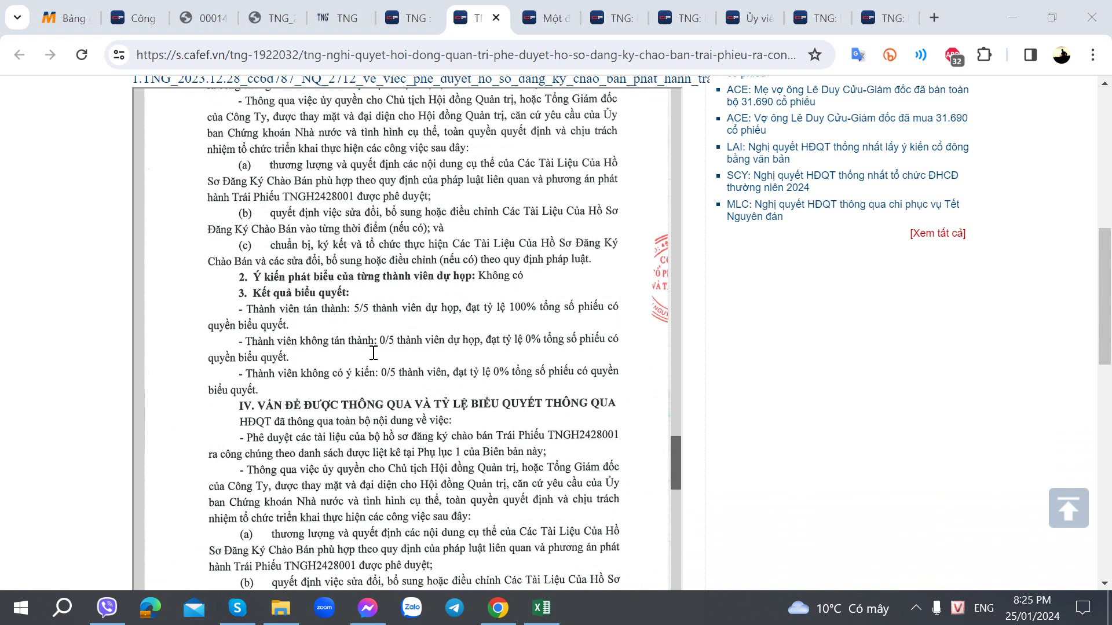
{"action": "scroll", "coordinate": [373, 353], "scroll_direction": "down", "scroll_amount": 3}
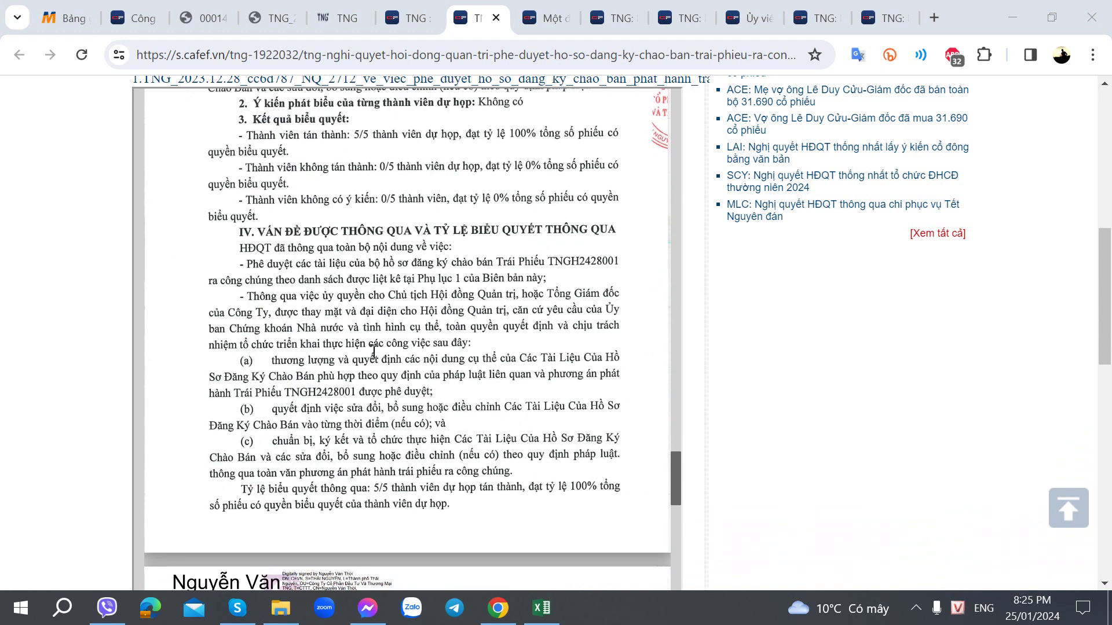
{"action": "scroll", "coordinate": [374, 351], "scroll_direction": "down", "scroll_amount": 3}
{"action": "scroll", "coordinate": [371, 342], "scroll_direction": "down", "scroll_amount": 3}
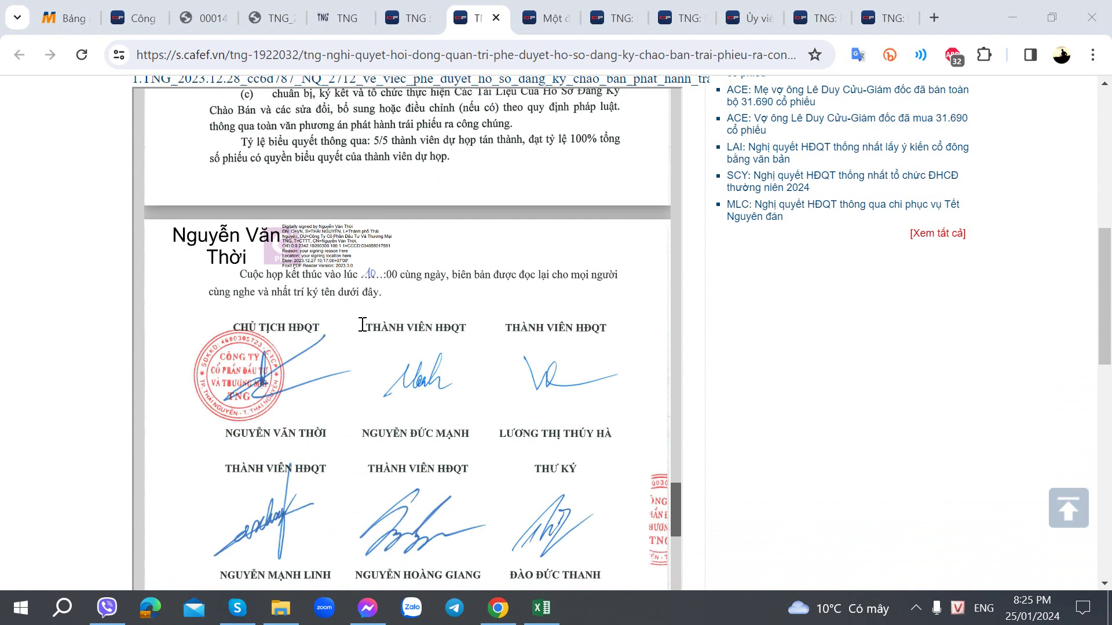
{"action": "scroll", "coordinate": [362, 325], "scroll_direction": "down", "scroll_amount": 2}
{"action": "scroll", "coordinate": [363, 324], "scroll_direction": "down", "scroll_amount": 10}
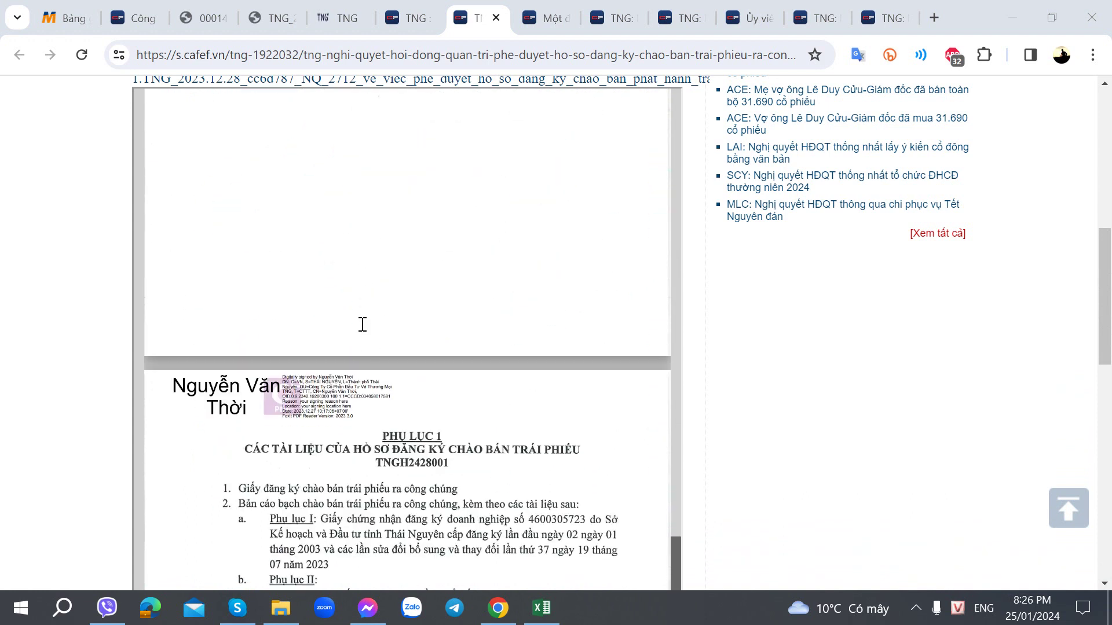
{"action": "scroll", "coordinate": [362, 324], "scroll_direction": "up", "scroll_amount": 1}
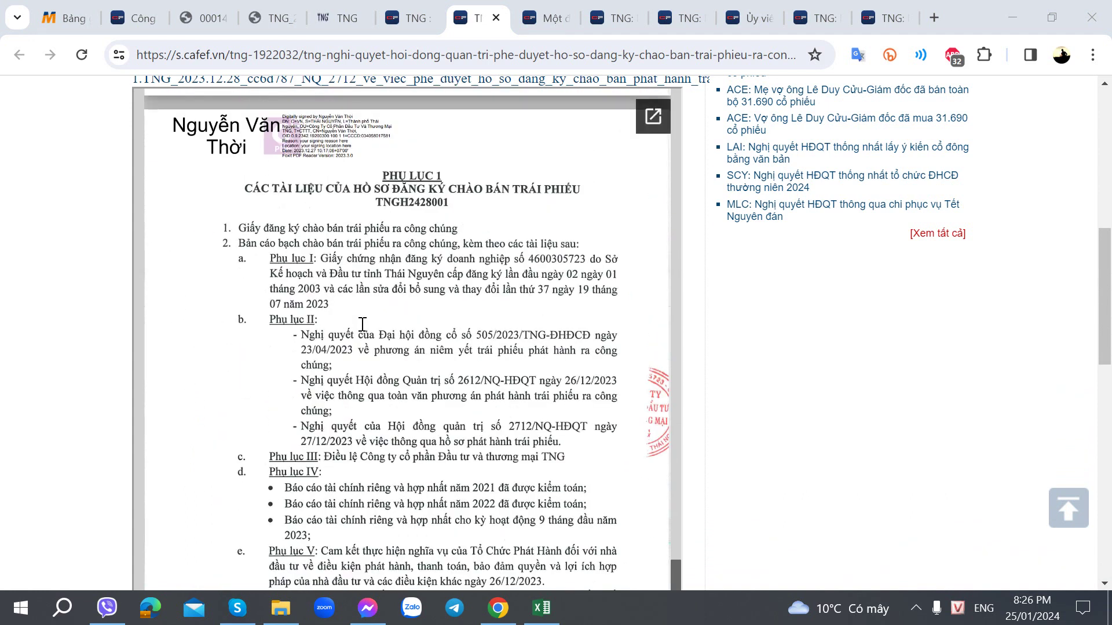
{"action": "scroll", "coordinate": [362, 324], "scroll_direction": "down", "scroll_amount": 2}
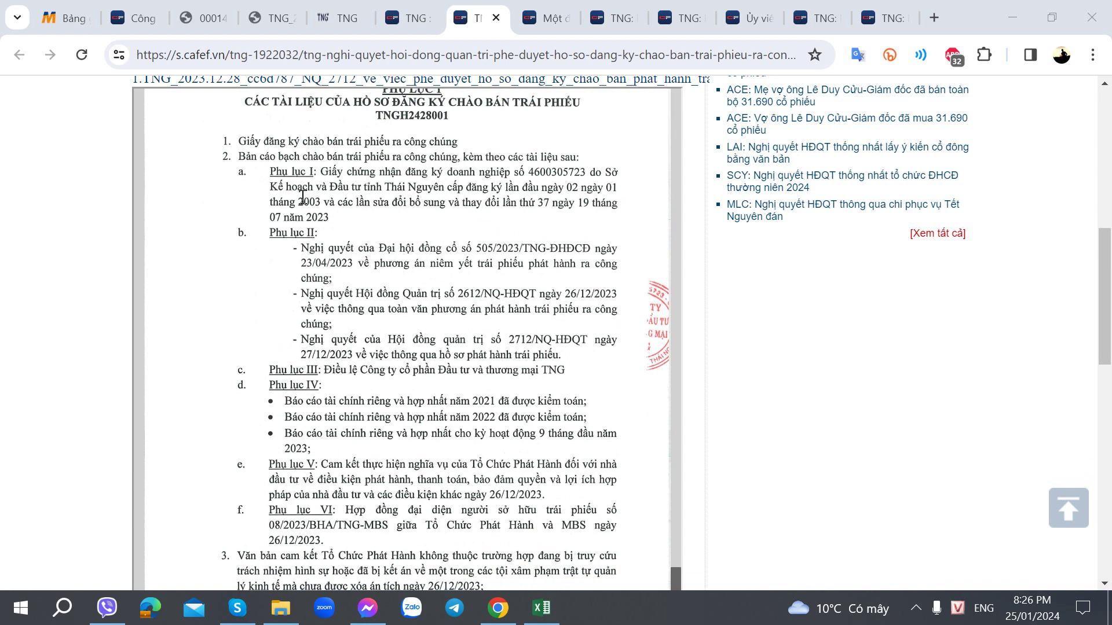
Read the rest of Appendix 1's bond offering document list, including collateral contracts, valuation certificates and authorisations, and close the disclosure
{"action": "scroll", "coordinate": [308, 289], "scroll_direction": "down", "scroll_amount": 6}
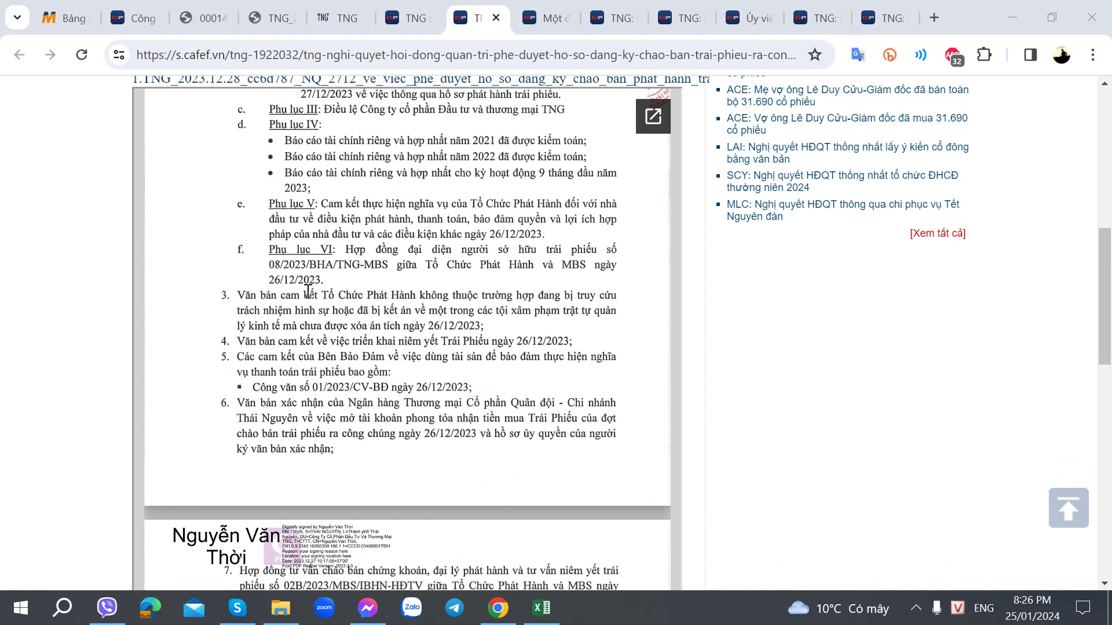
{"action": "scroll", "coordinate": [308, 290], "scroll_direction": "down", "scroll_amount": 6}
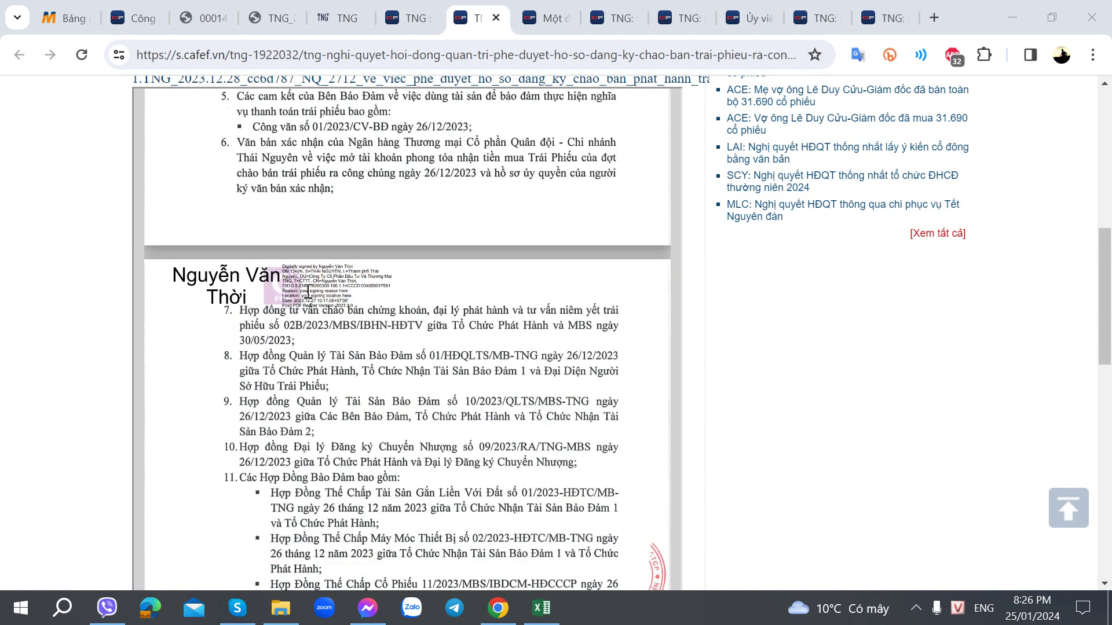
{"action": "scroll", "coordinate": [308, 291], "scroll_direction": "up", "scroll_amount": 8}
{"action": "scroll", "coordinate": [307, 290], "scroll_direction": "up", "scroll_amount": 4}
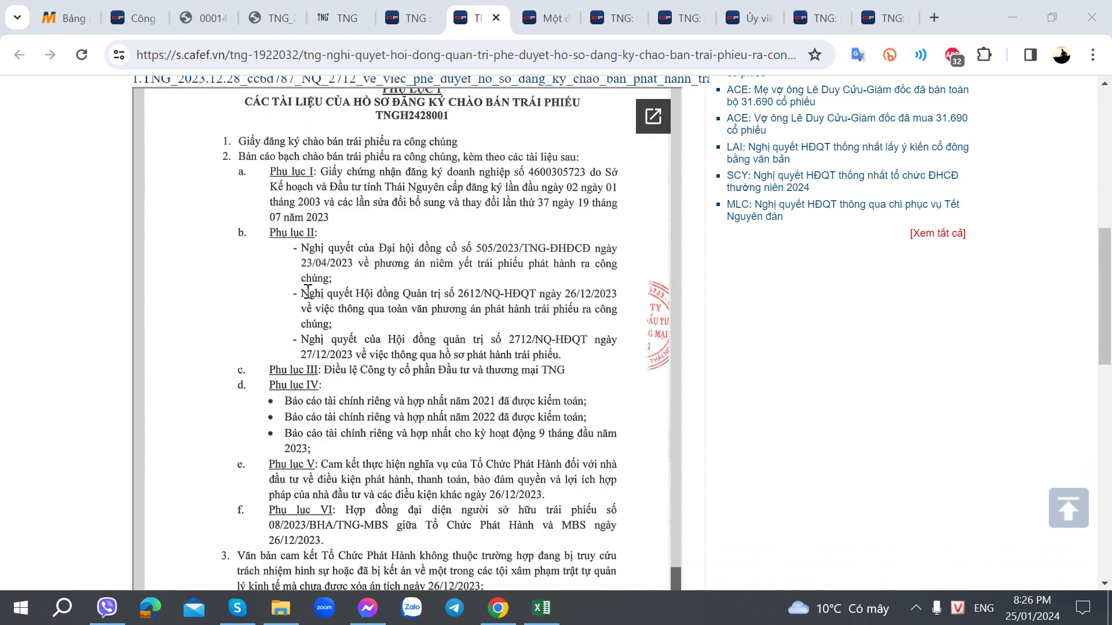
{"action": "scroll", "coordinate": [309, 260], "scroll_direction": "down", "scroll_amount": 12}
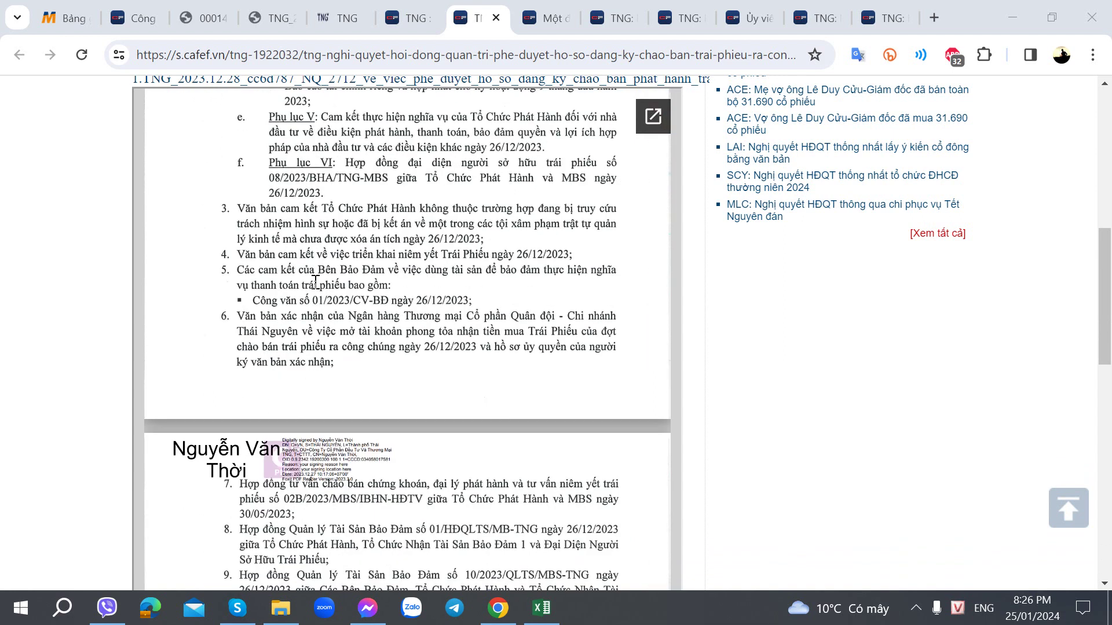
{"action": "scroll", "coordinate": [315, 282], "scroll_direction": "down", "scroll_amount": 4}
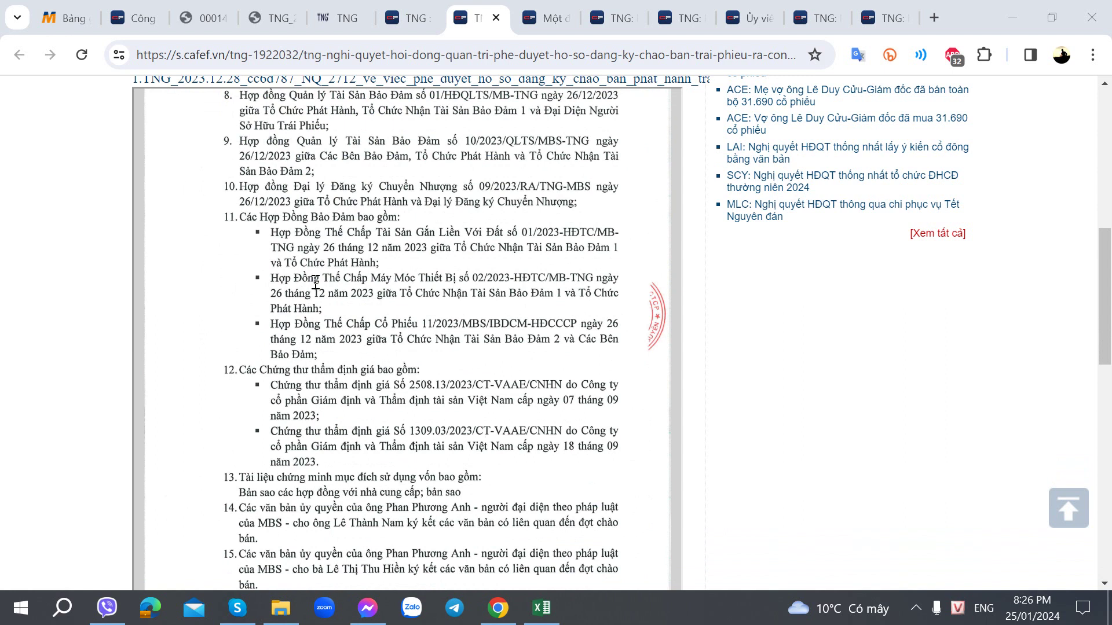
{"action": "scroll", "coordinate": [315, 283], "scroll_direction": "down", "scroll_amount": 3}
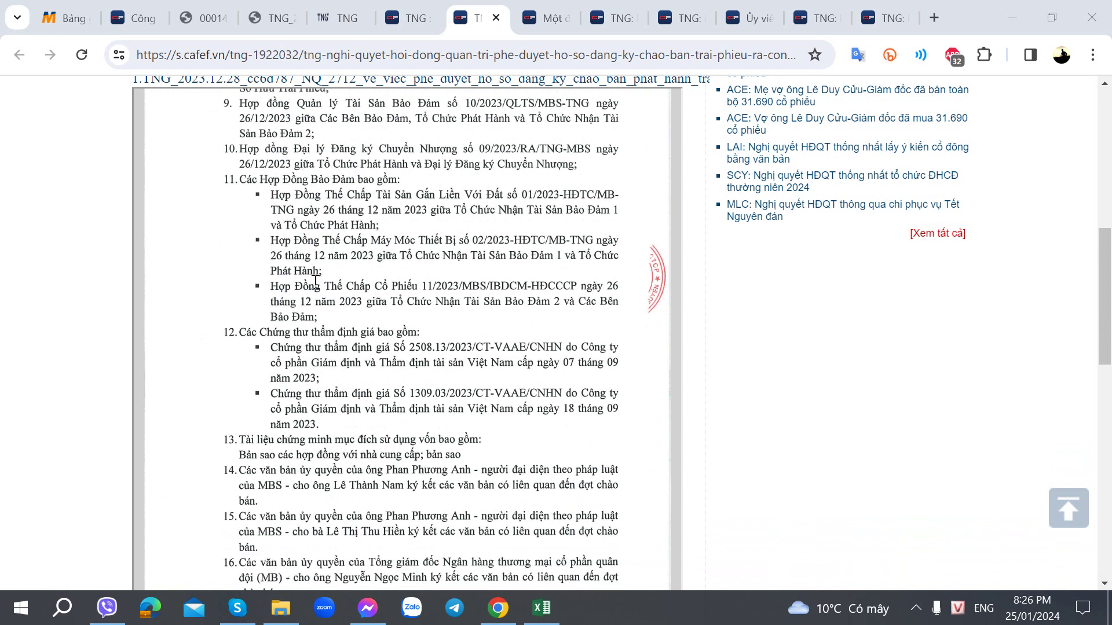
{"action": "scroll", "coordinate": [337, 404], "scroll_direction": "down", "scroll_amount": 5}
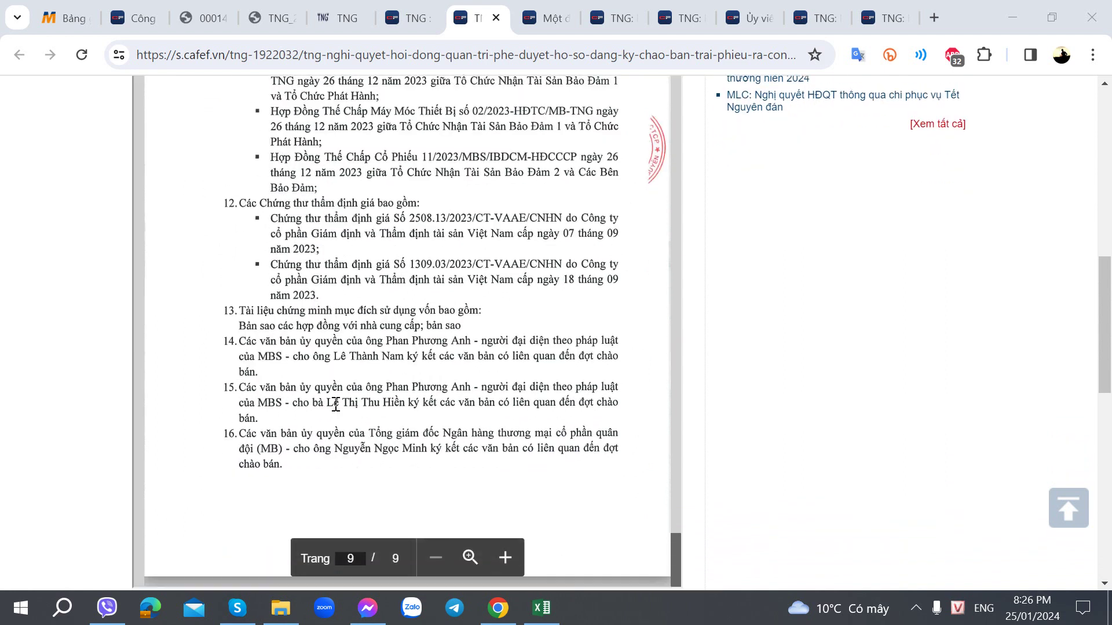
{"action": "left_click", "coordinate": [495, 18]}
Read the 19/12/2023 article on TNG's 2023 revenue plan, early completion, estimated full-year revenue, workforce and wages
{"action": "scroll", "coordinate": [418, 254], "scroll_direction": "down", "scroll_amount": 4}
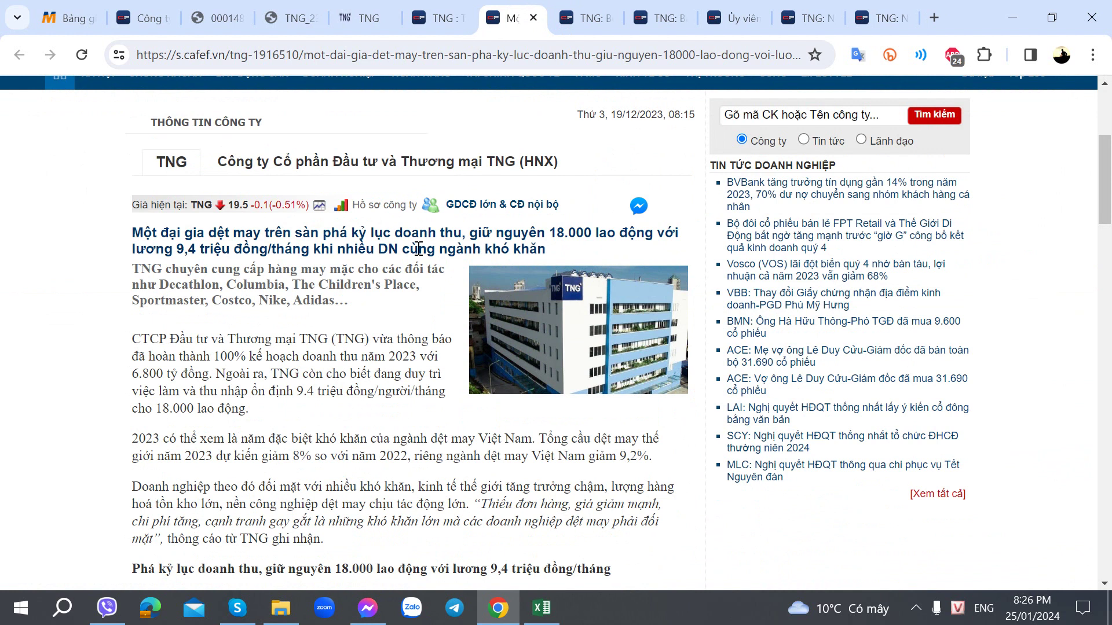
{"action": "scroll", "coordinate": [419, 248], "scroll_direction": "down", "scroll_amount": 3}
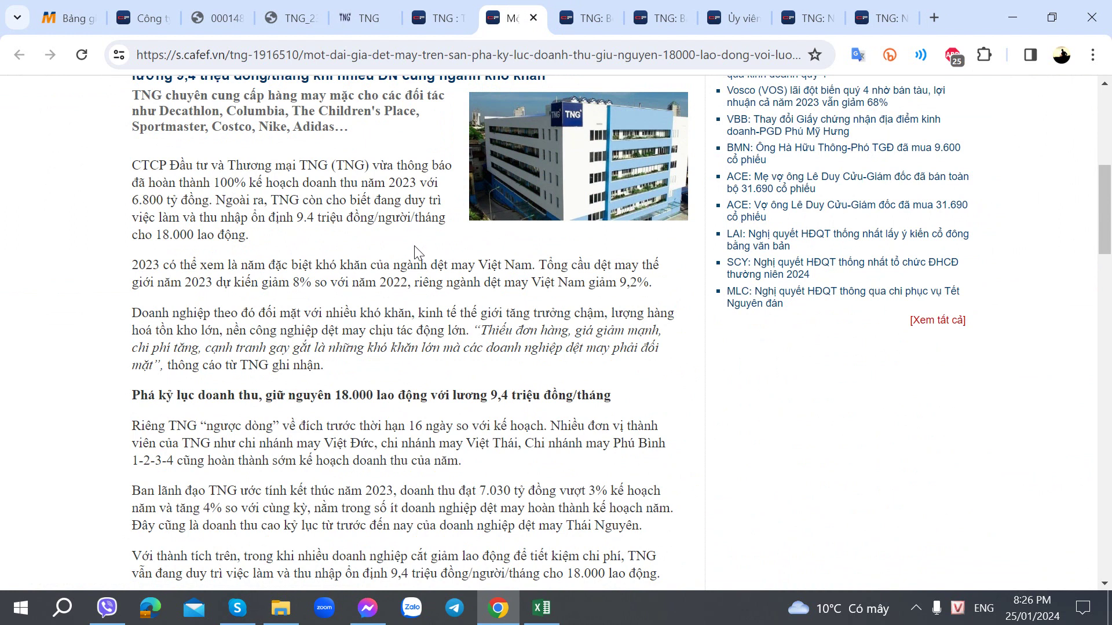
{"action": "scroll", "coordinate": [415, 246], "scroll_direction": "down", "scroll_amount": 5}
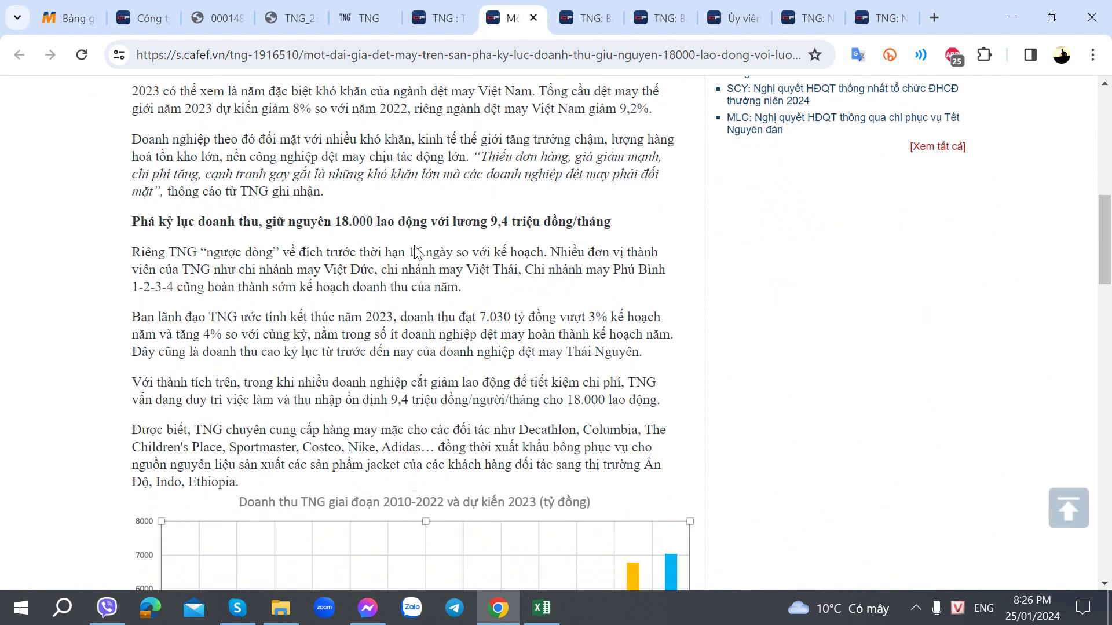
{"action": "left_click_drag", "start_coordinate": [204, 246], "coordinate": [246, 248]}
{"action": "left_click", "coordinate": [246, 248]}
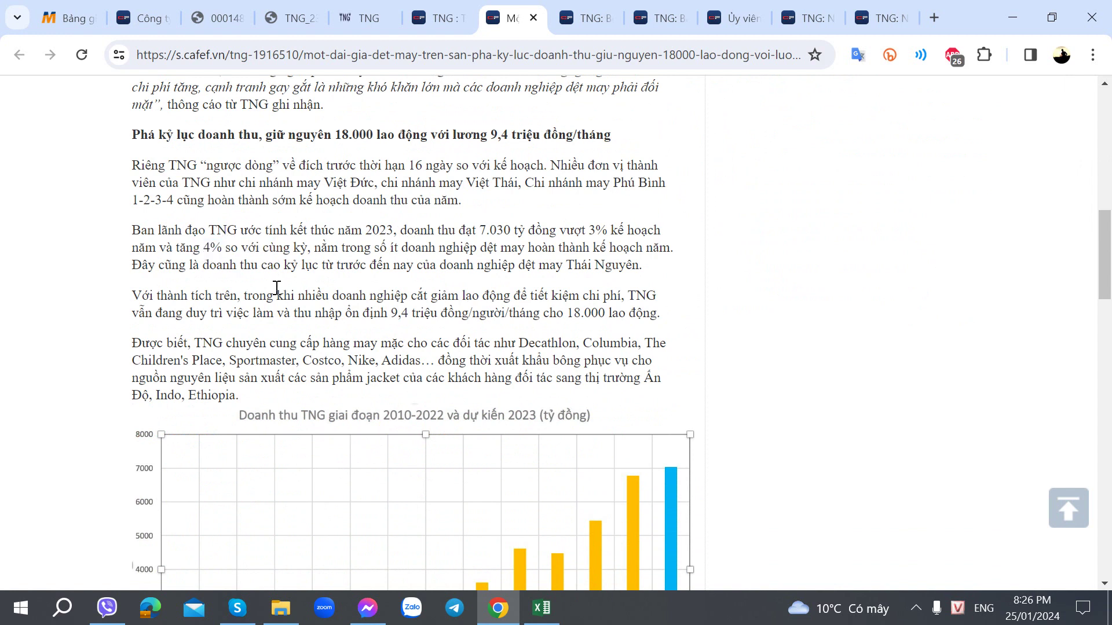
{"action": "left_click_drag", "start_coordinate": [359, 264], "coordinate": [406, 265]}
{"action": "left_click", "coordinate": [204, 290]}
{"action": "left_click_drag", "start_coordinate": [184, 312], "coordinate": [284, 313]}
{"action": "left_click", "coordinate": [258, 351]}
Examine the article's chart of TNG revenue for 2010-2022 with the 2023 forecast, and the customer list above it
{"action": "scroll", "coordinate": [259, 357], "scroll_direction": "down", "scroll_amount": 3}
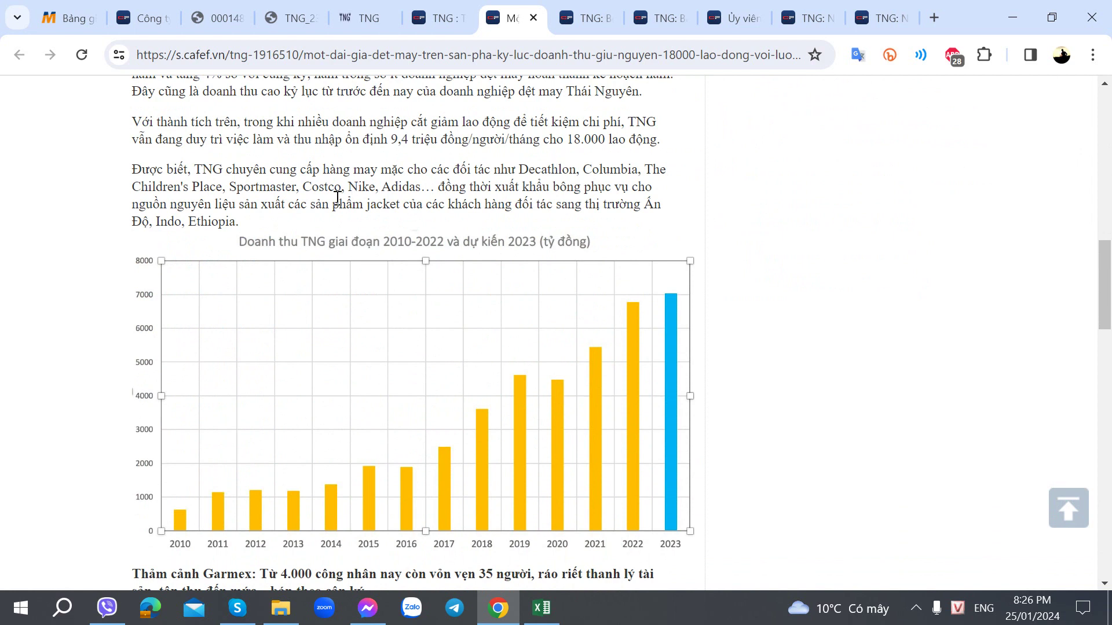
{"action": "scroll", "coordinate": [382, 227], "scroll_direction": "down", "scroll_amount": 2}
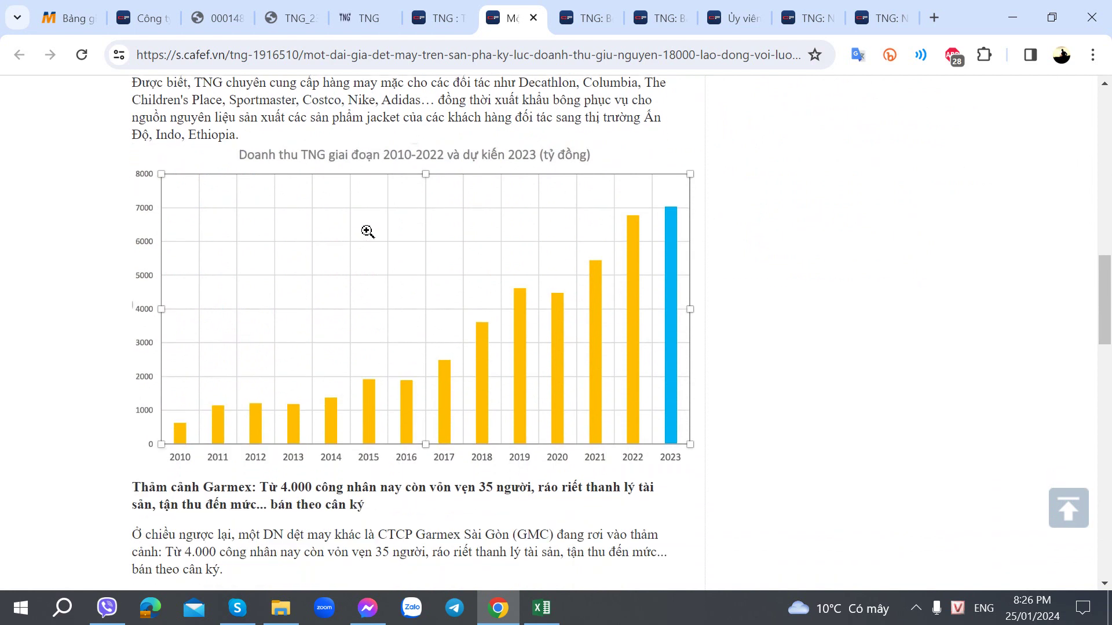
{"action": "scroll", "coordinate": [368, 232], "scroll_direction": "up", "scroll_amount": 2}
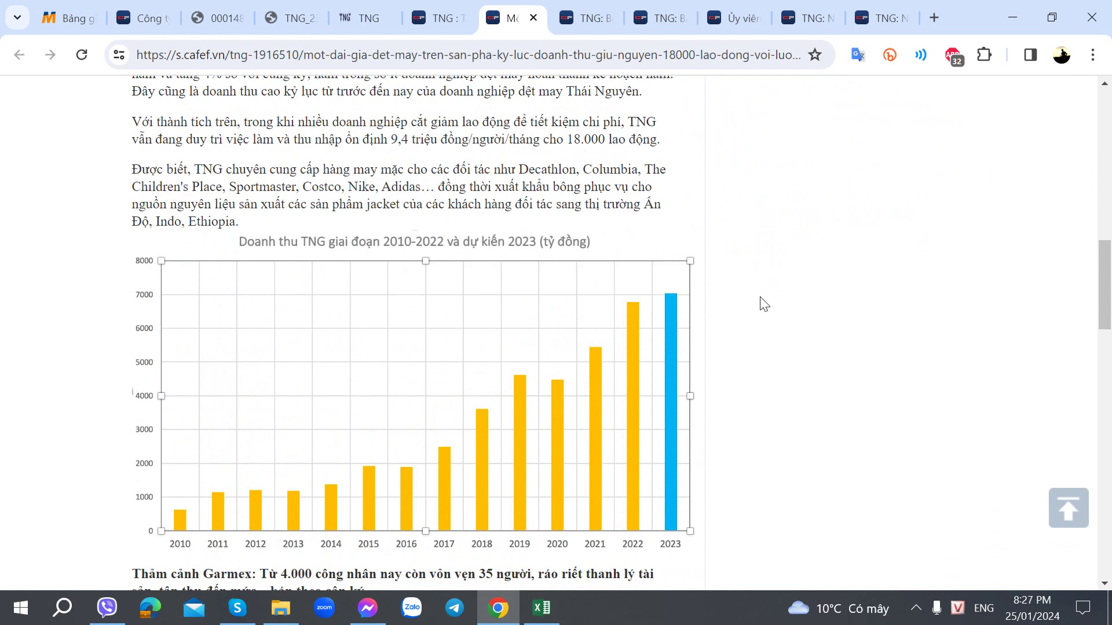
{"action": "scroll", "coordinate": [761, 302], "scroll_direction": "down", "scroll_amount": 1}
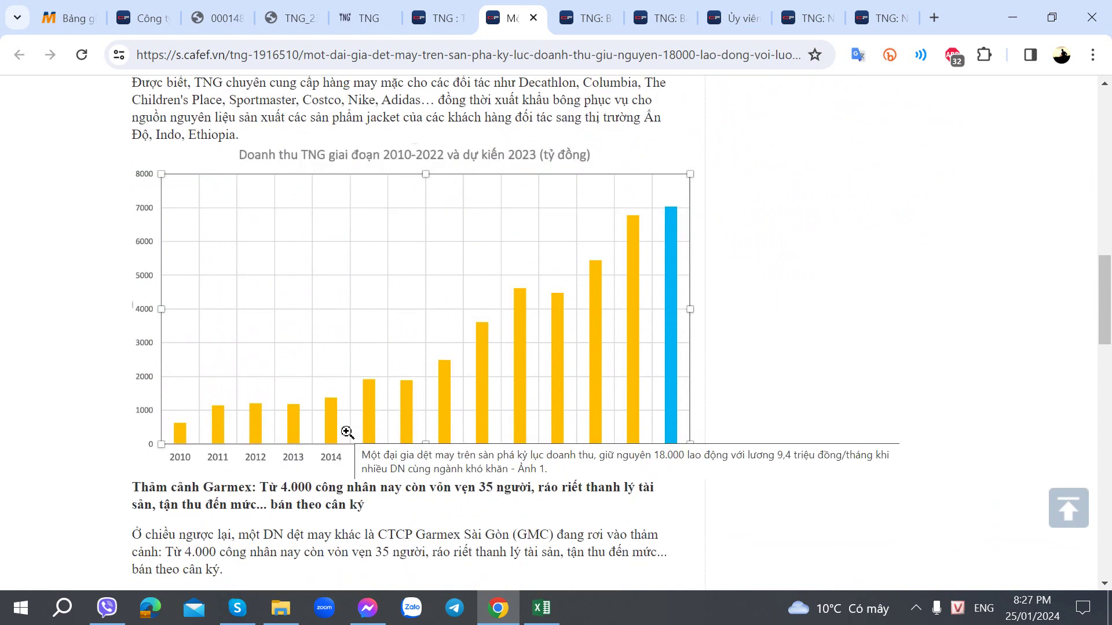
Read the article's comparison with Garmex and Gilimex, including the Gilimex business results chart, and close the article
{"action": "scroll", "coordinate": [347, 432], "scroll_direction": "down", "scroll_amount": 3}
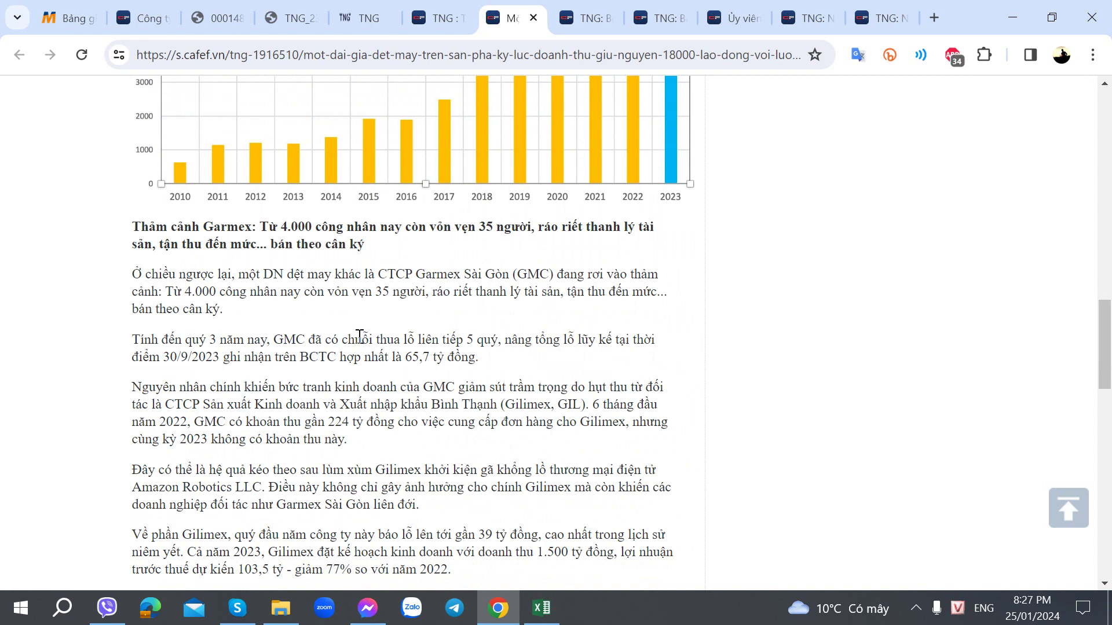
{"action": "scroll", "coordinate": [355, 334], "scroll_direction": "down", "scroll_amount": 3}
{"action": "scroll", "coordinate": [356, 335], "scroll_direction": "up", "scroll_amount": 2}
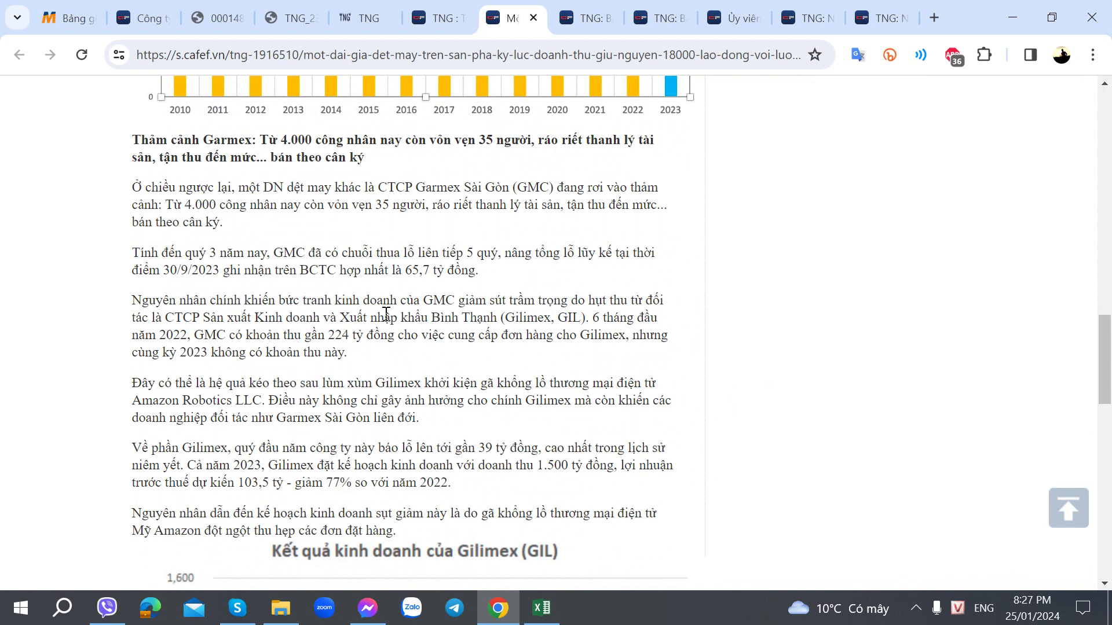
{"action": "scroll", "coordinate": [393, 327], "scroll_direction": "down", "scroll_amount": 3}
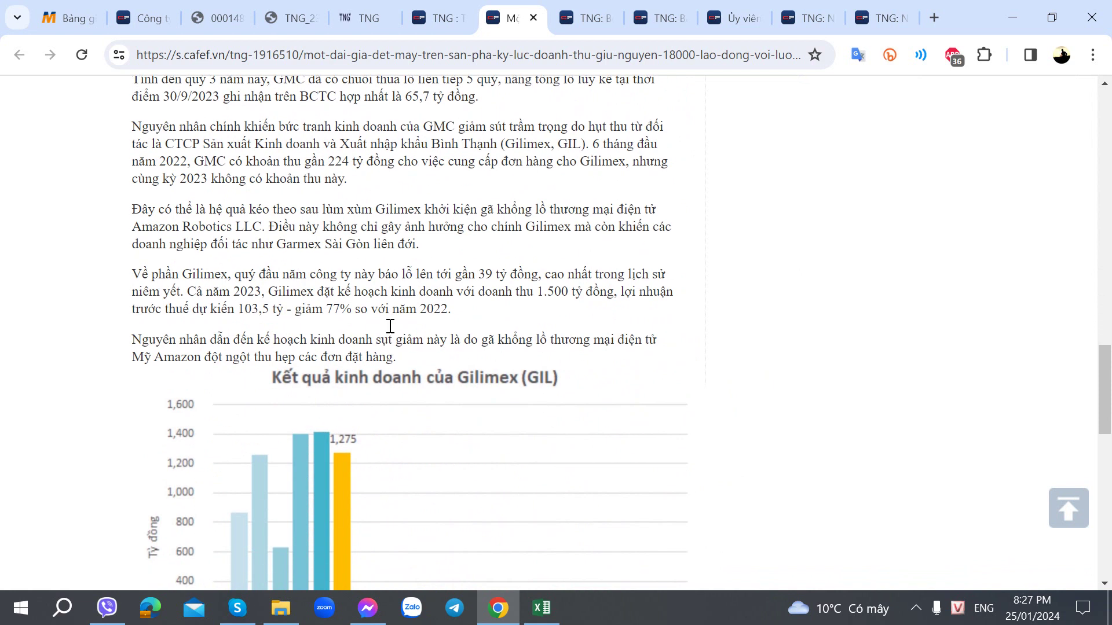
{"action": "scroll", "coordinate": [390, 324], "scroll_direction": "down", "scroll_amount": 5}
{"action": "scroll", "coordinate": [387, 328], "scroll_direction": "down", "scroll_amount": 5}
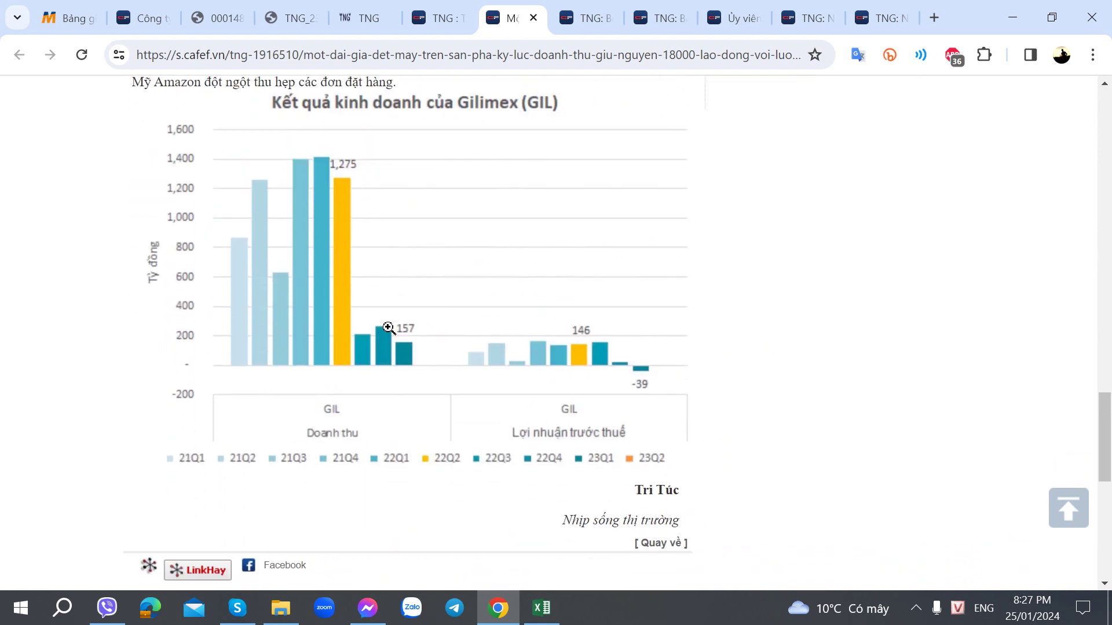
{"action": "left_click", "coordinate": [533, 18]}
Read the 13/12/2023 resolution and meeting minutes on changing the authorised information disclosure officer, and close the disclosure
{"action": "scroll", "coordinate": [425, 334], "scroll_direction": "down", "scroll_amount": 2}
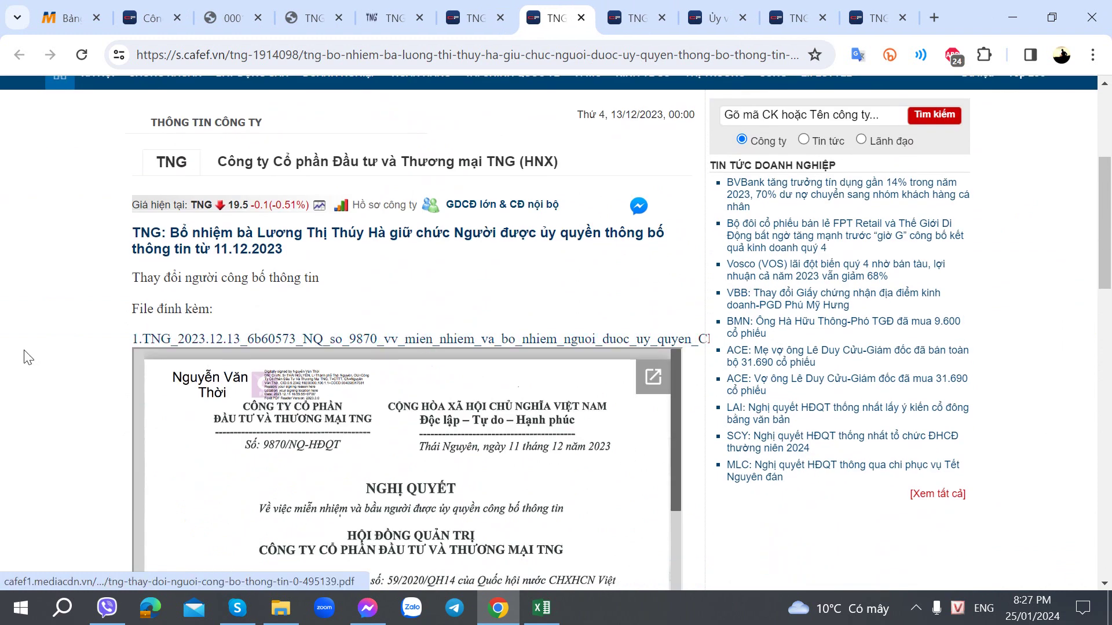
{"action": "scroll", "coordinate": [426, 344], "scroll_direction": "down", "scroll_amount": 3}
{"action": "scroll", "coordinate": [428, 352], "scroll_direction": "down", "scroll_amount": 3}
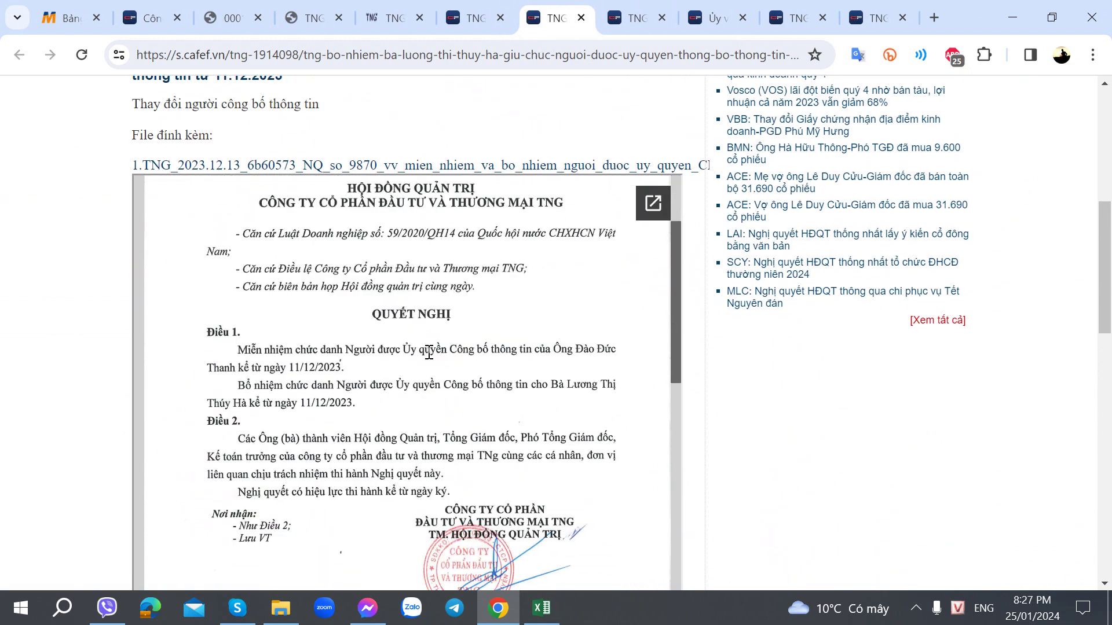
{"action": "scroll", "coordinate": [345, 400], "scroll_direction": "down", "scroll_amount": 15}
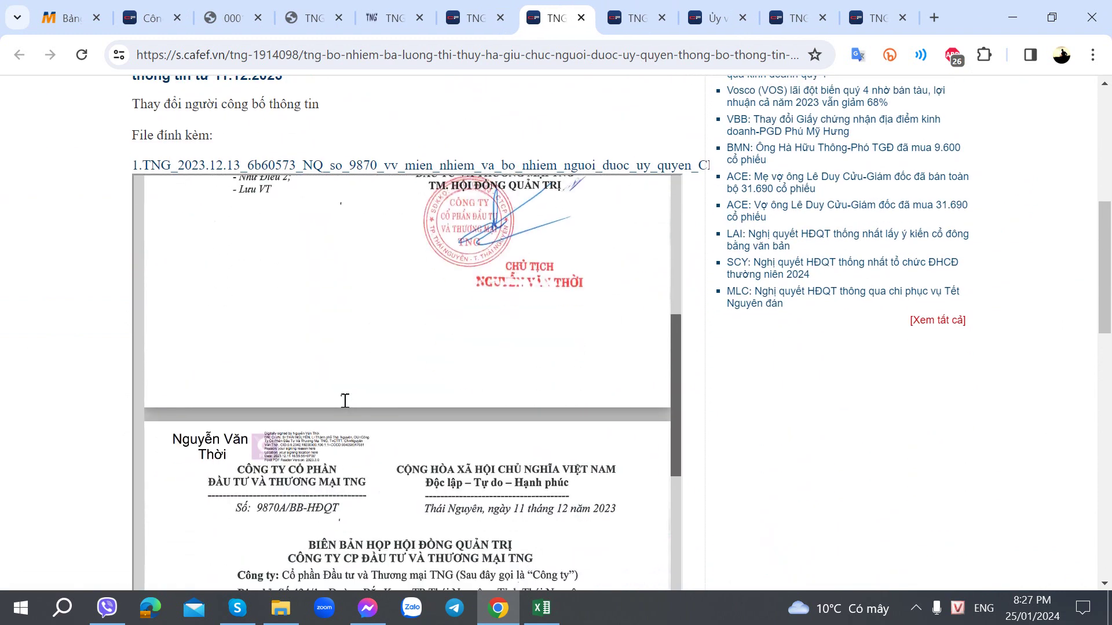
{"action": "scroll", "coordinate": [148, 411], "scroll_direction": "down", "scroll_amount": 8}
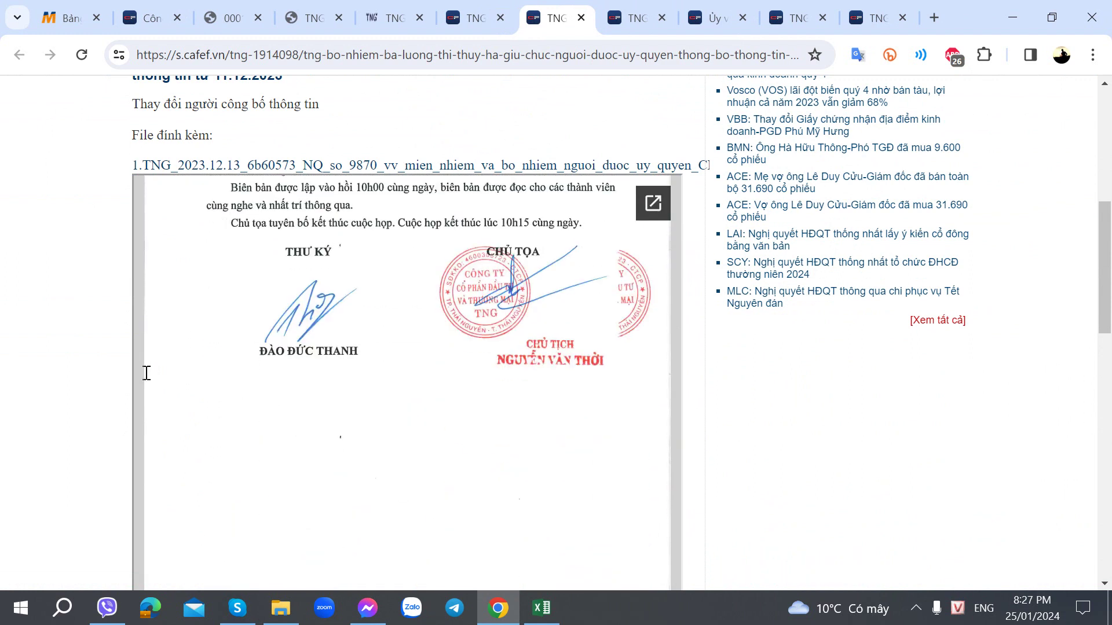
{"action": "left_click", "coordinate": [581, 18]}
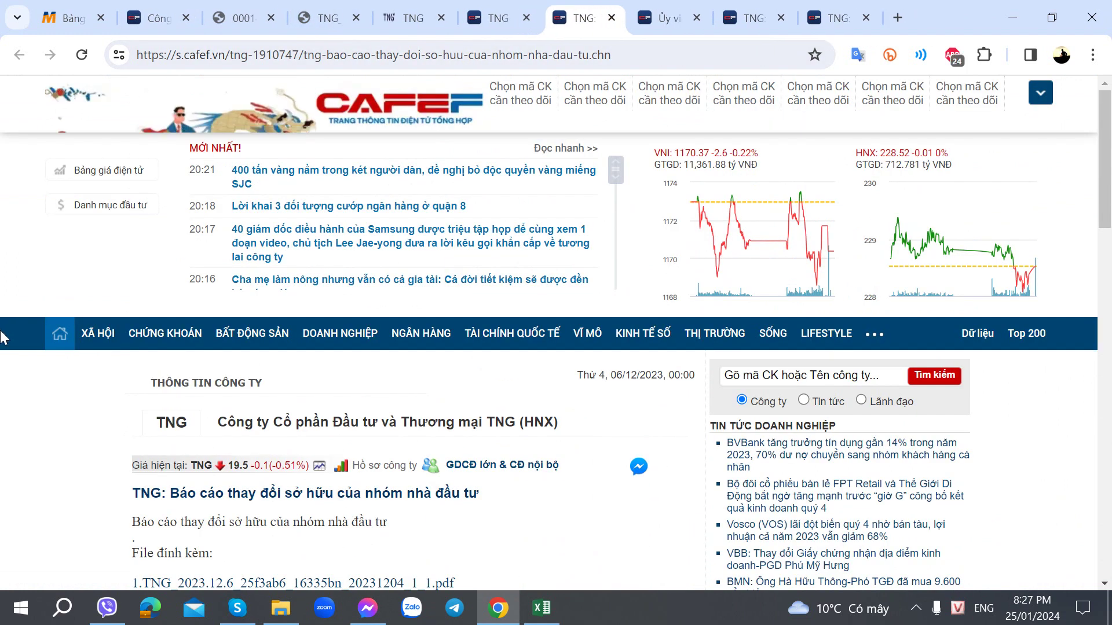
Open the PDF attached to the 06/12/2023 investor group ownership report and read its reporting bank, affiliated funds and trading date
{"action": "scroll", "coordinate": [220, 360], "scroll_direction": "down", "scroll_amount": 5}
{"action": "left_click", "coordinate": [276, 325]}
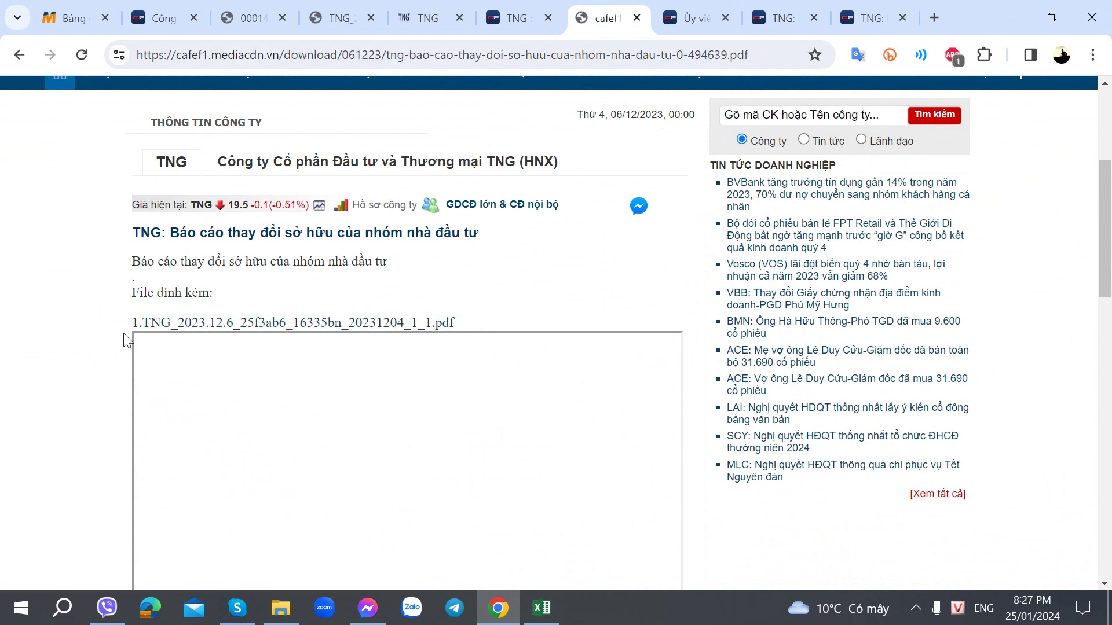
{"action": "scroll", "coordinate": [124, 333], "scroll_direction": "down", "scroll_amount": 10}
{"action": "scroll", "coordinate": [123, 332], "scroll_direction": "up", "scroll_amount": 7}
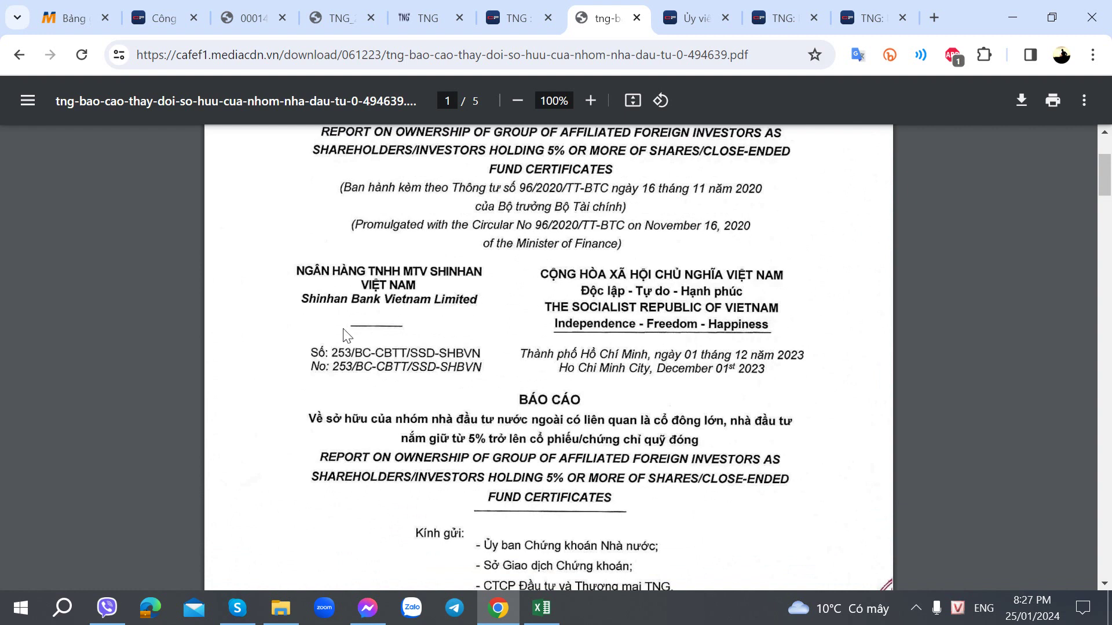
{"action": "scroll", "coordinate": [339, 341], "scroll_direction": "down", "scroll_amount": 15}
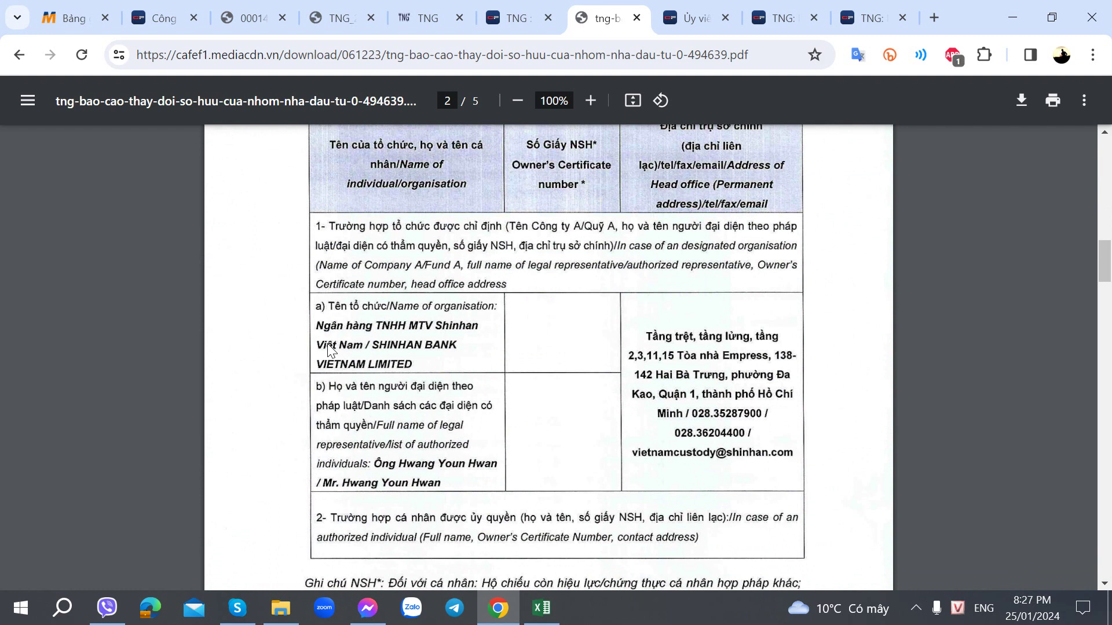
{"action": "scroll", "coordinate": [329, 349], "scroll_direction": "down", "scroll_amount": 10}
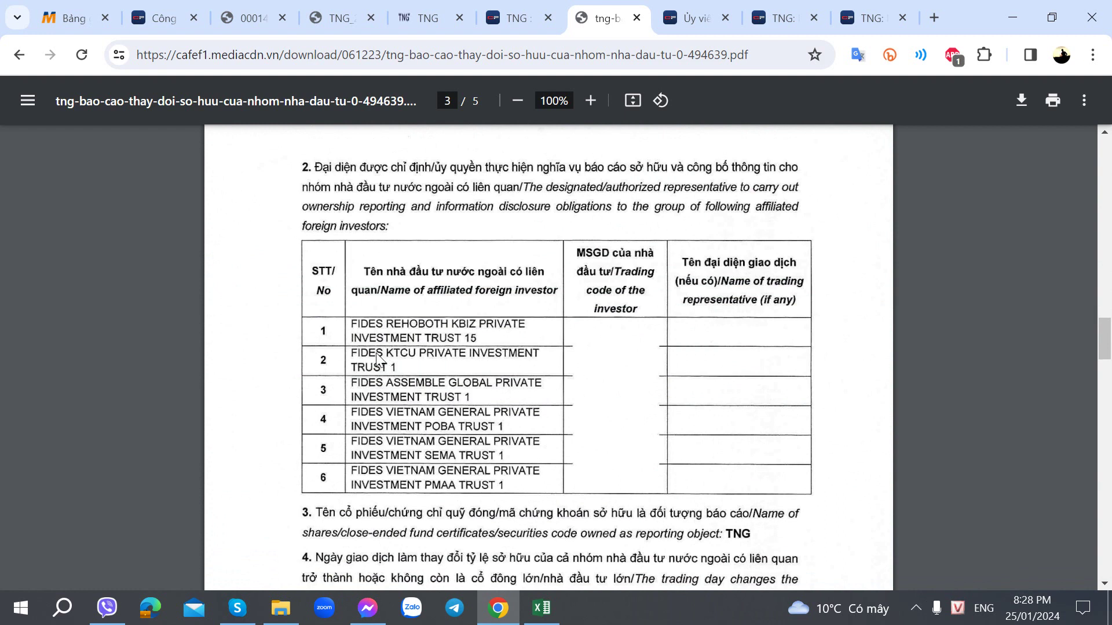
{"action": "scroll", "coordinate": [414, 376], "scroll_direction": "down", "scroll_amount": 7}
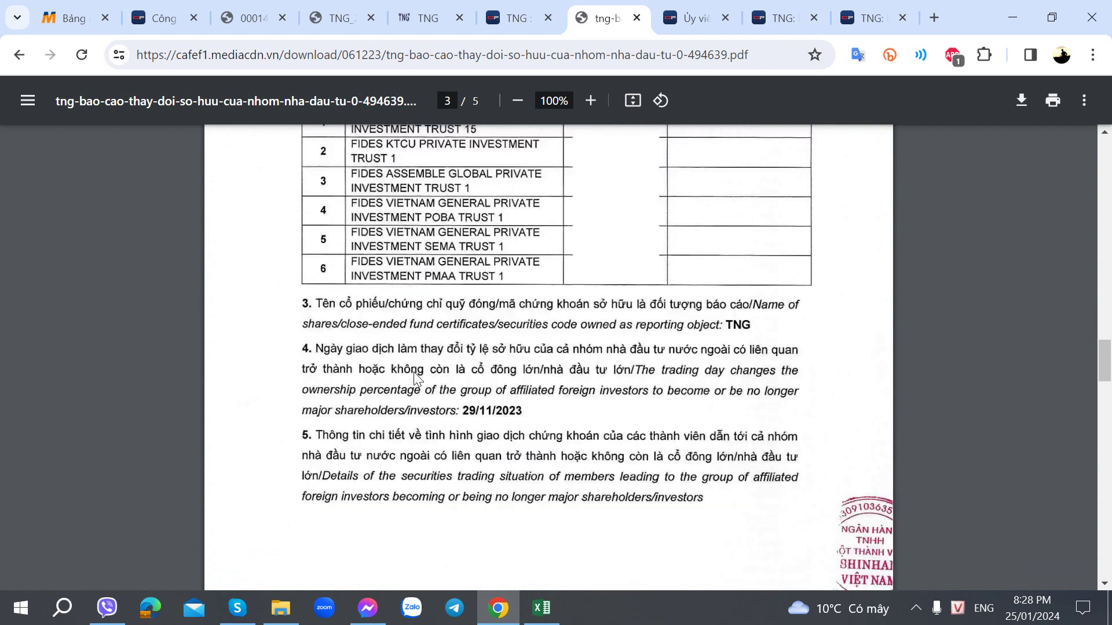
Examine the report's table of share counts and ownership percentages before and after the transaction for each Fides fund and the group
{"action": "scroll", "coordinate": [415, 379], "scroll_direction": "down", "scroll_amount": 9}
{"action": "scroll", "coordinate": [415, 379], "scroll_direction": "up", "scroll_amount": 8}
{"action": "scroll", "coordinate": [414, 379], "scroll_direction": "down", "scroll_amount": 13}
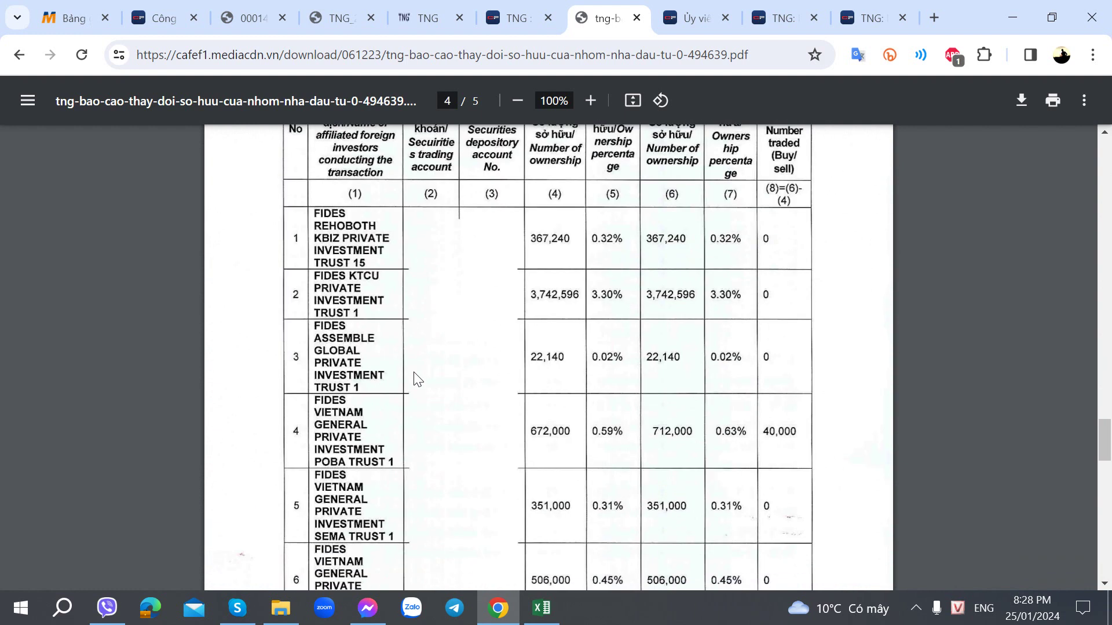
{"action": "scroll", "coordinate": [415, 379], "scroll_direction": "down", "scroll_amount": 3}
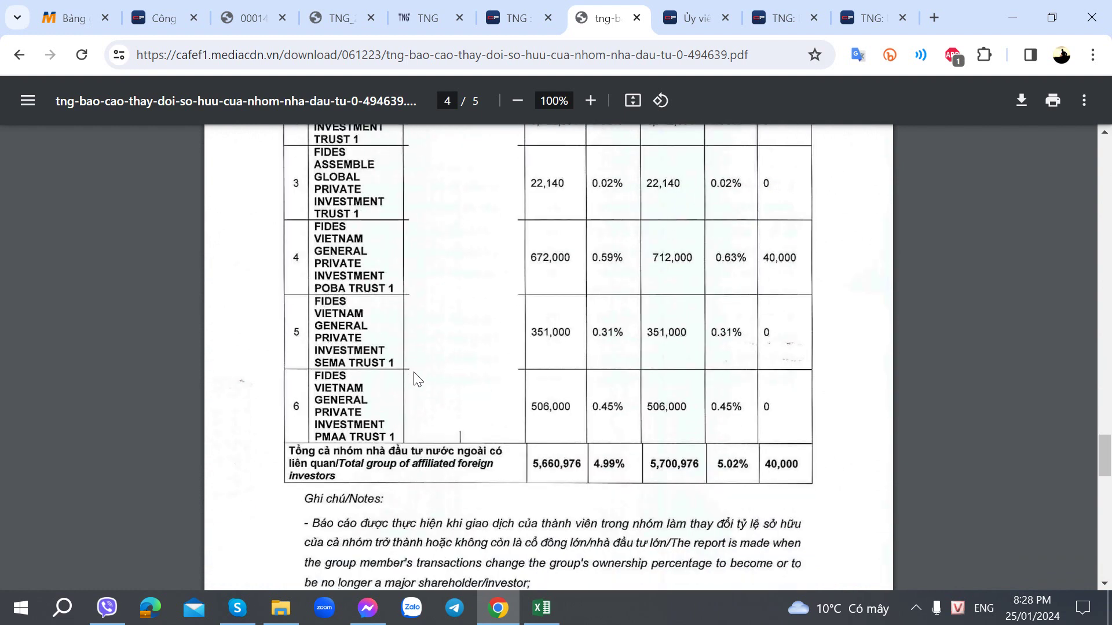
Record "Nhóm Quỹ Fides (Hàn Quốc) - Cầm 5% - 01/12/2023" and "Shinhan Bank báo cáo" in the Excel notes, and close the ownership report
{"action": "key", "text": "alt+Tab"}
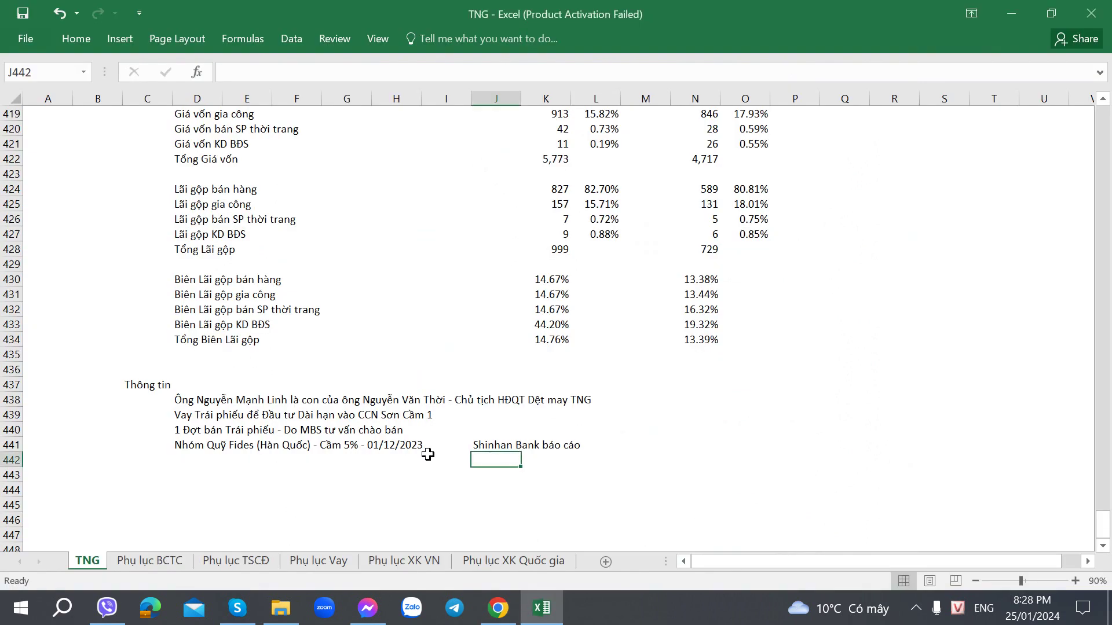
{"action": "key", "text": "alt+Tab"}
{"action": "scroll", "coordinate": [332, 489], "scroll_direction": "down", "scroll_amount": 11}
{"action": "key", "text": "ctrl+w"}
{"action": "key", "text": "alt+Tab"}
{"action": "left_click", "coordinate": [205, 444]}
{"action": "key", "text": "alt+Tab"}
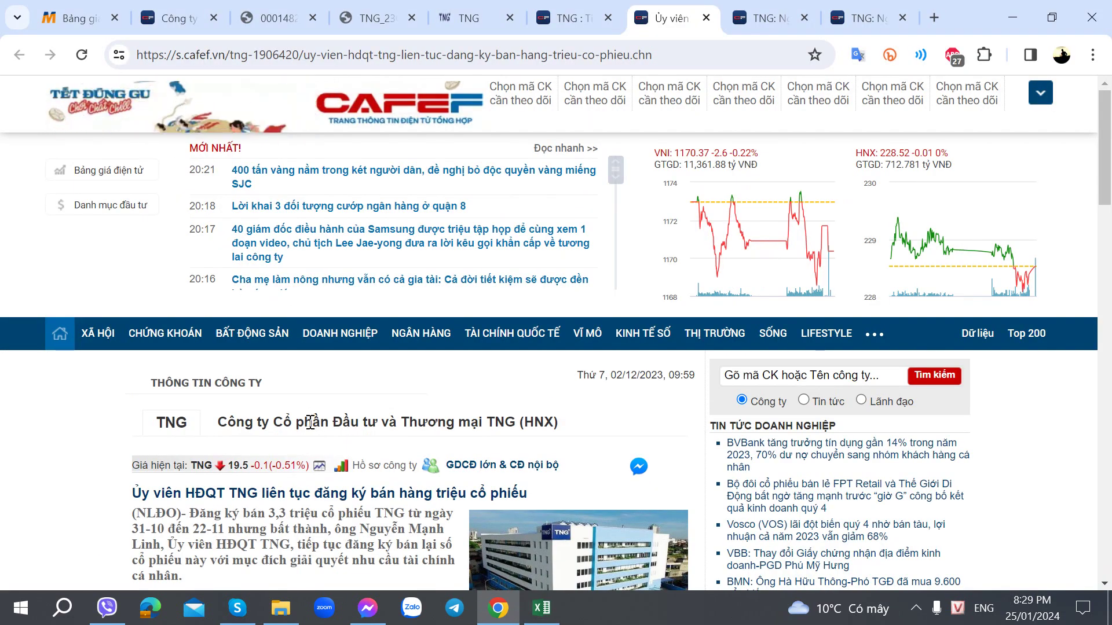
Read the 02/12/2023 article on the TNG board member's repeated share-sale registrations, covering the quantities, dates and purpose
{"action": "scroll", "coordinate": [310, 421], "scroll_direction": "down", "scroll_amount": 6}
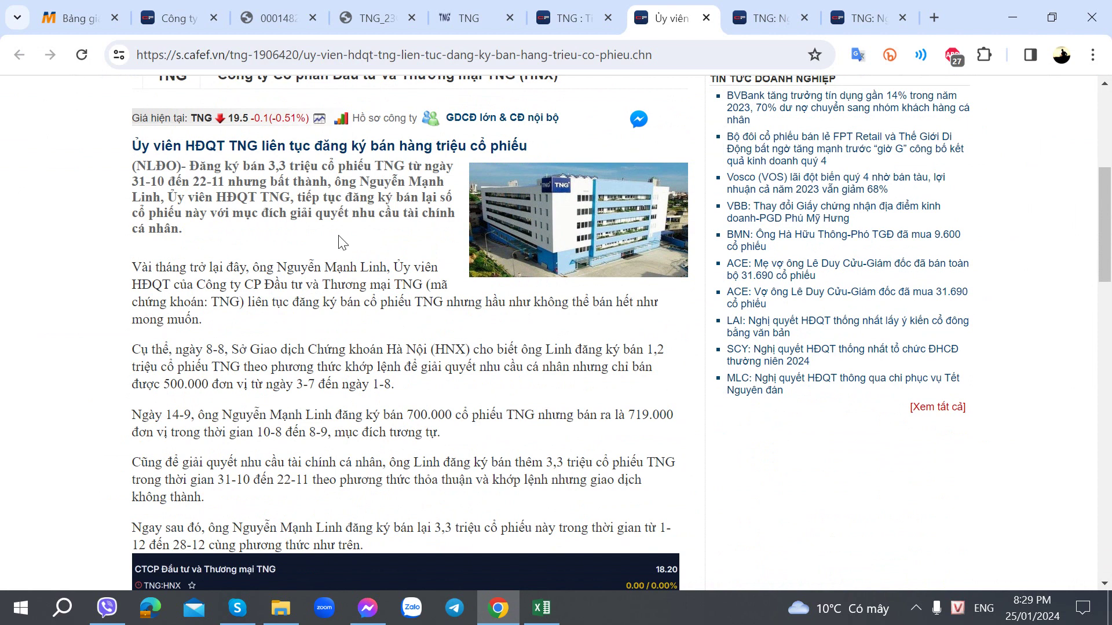
{"action": "left_click_drag", "start_coordinate": [282, 267], "coordinate": [443, 285]}
{"action": "double_click", "coordinate": [327, 350]}
{"action": "left_click_drag", "start_coordinate": [260, 342], "coordinate": [259, 343]}
Open TNG's full trading history from its company page and display the foreign-investor (Khối ngoại) transactions table
{"action": "left_click", "coordinate": [174, 17]}
{"action": "scroll", "coordinate": [774, 330], "scroll_direction": "up", "scroll_amount": 15}
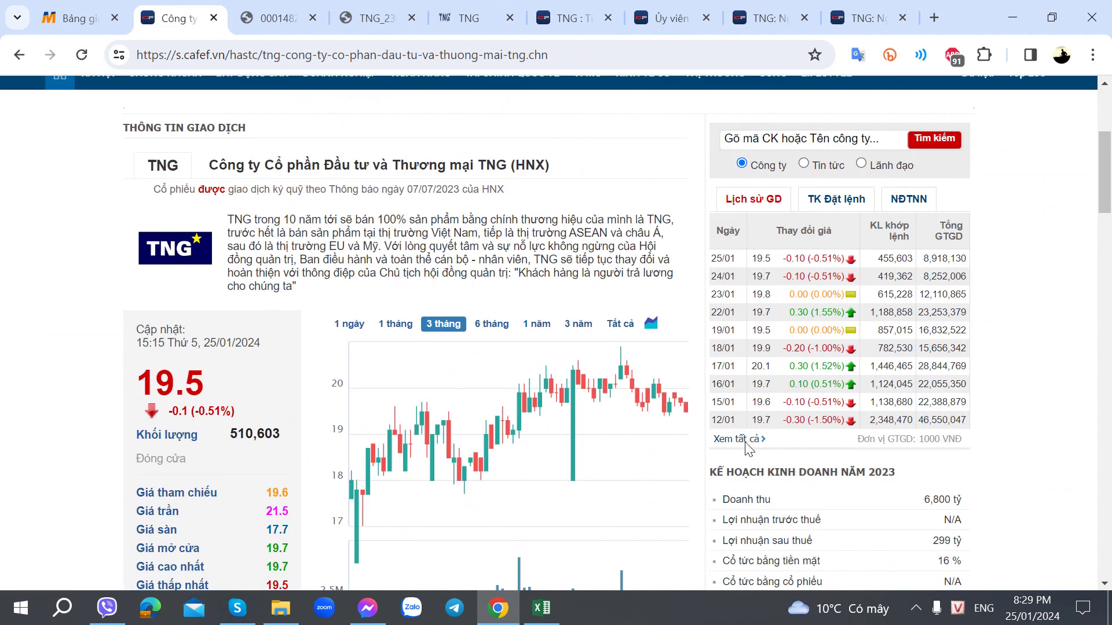
{"action": "left_click", "coordinate": [746, 442]}
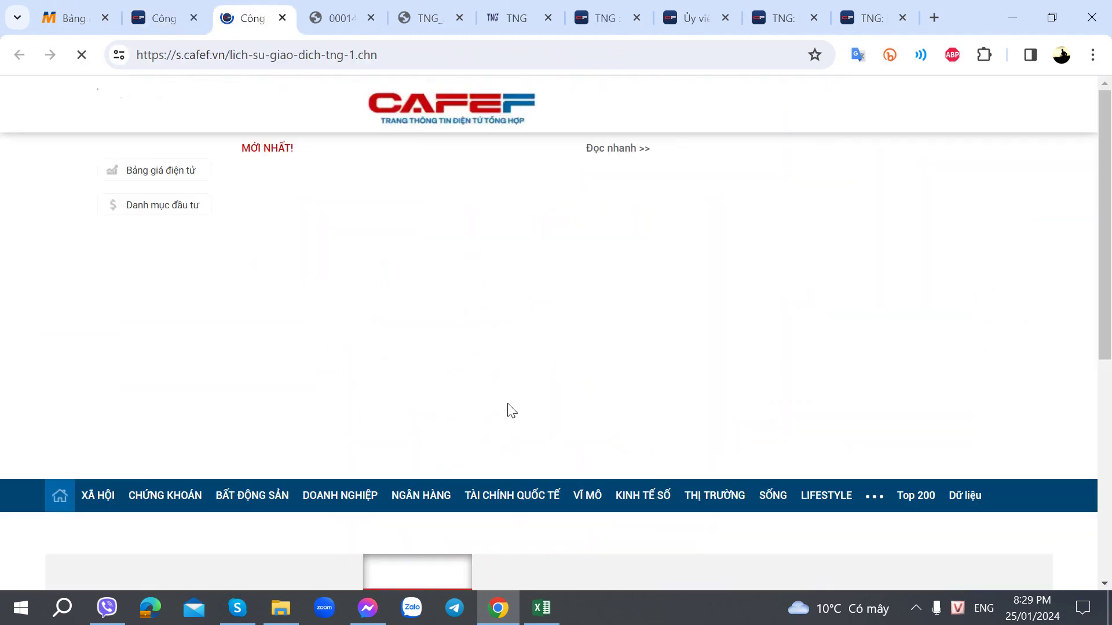
{"action": "scroll", "coordinate": [508, 408], "scroll_direction": "down", "scroll_amount": 8}
{"action": "left_click", "coordinate": [439, 186]}
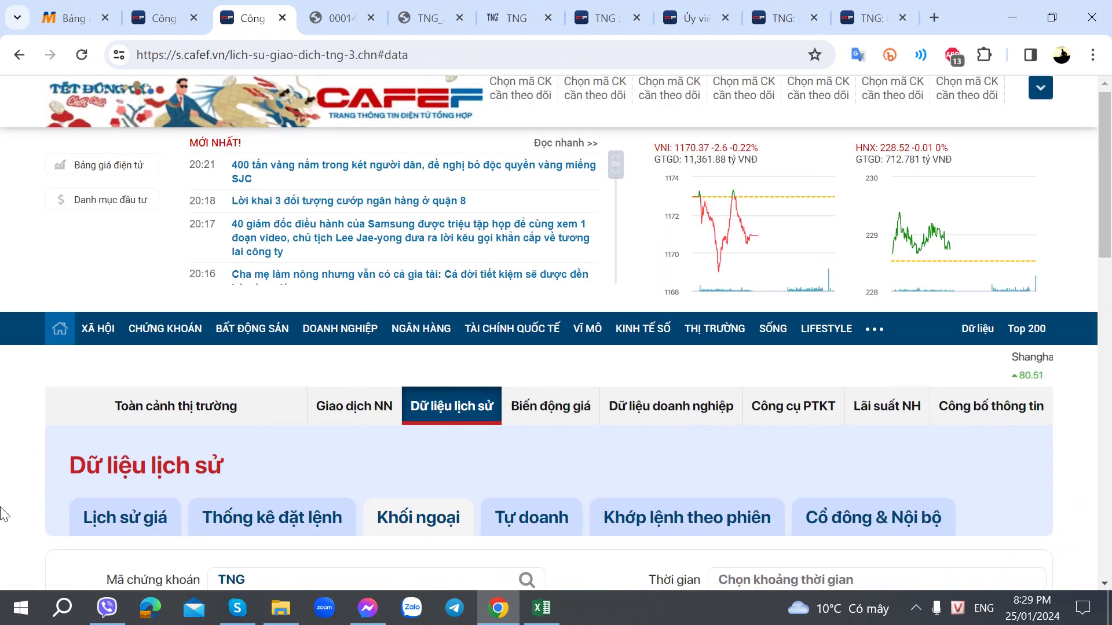
{"action": "scroll", "coordinate": [9, 485], "scroll_direction": "down", "scroll_amount": 10}
{"action": "scroll", "coordinate": [7, 484], "scroll_direction": "down", "scroll_amount": 2}
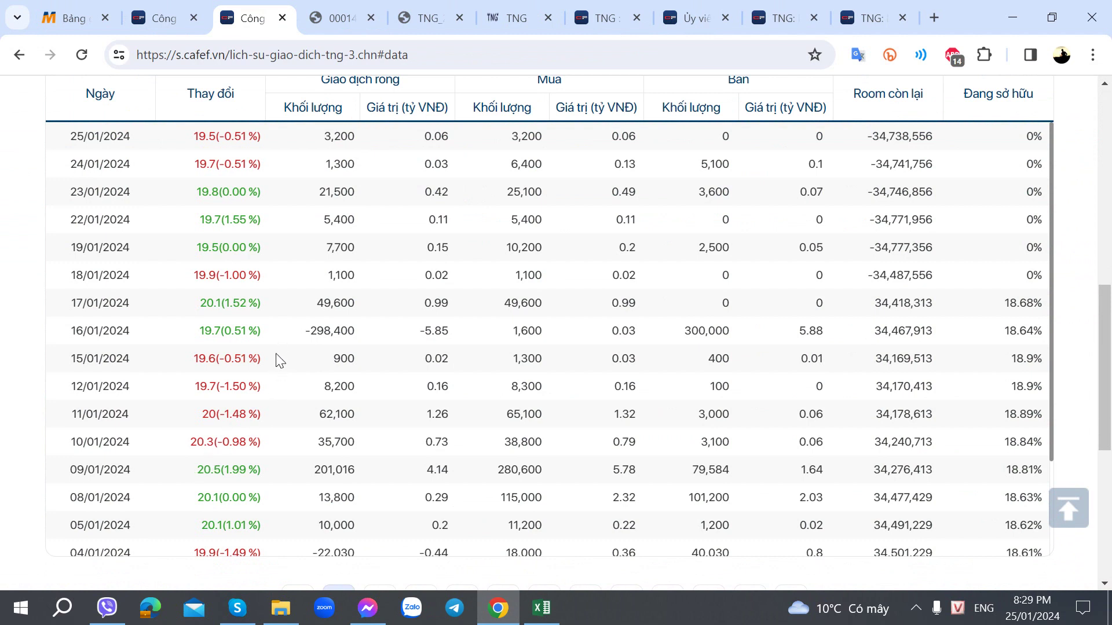
Examine foreign investors' daily net trading volumes in TNG from 28/12/2023 to 25/01/2024, including the large net sales
{"action": "scroll", "coordinate": [277, 361], "scroll_direction": "down", "scroll_amount": 2}
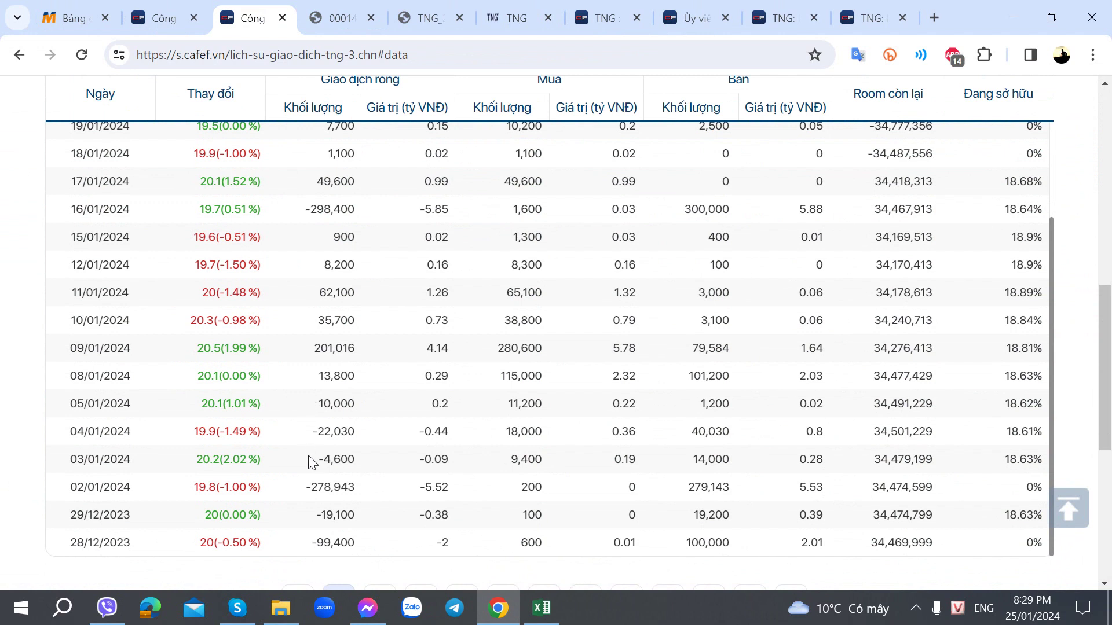
{"action": "left_click_drag", "start_coordinate": [303, 487], "coordinate": [355, 494]}
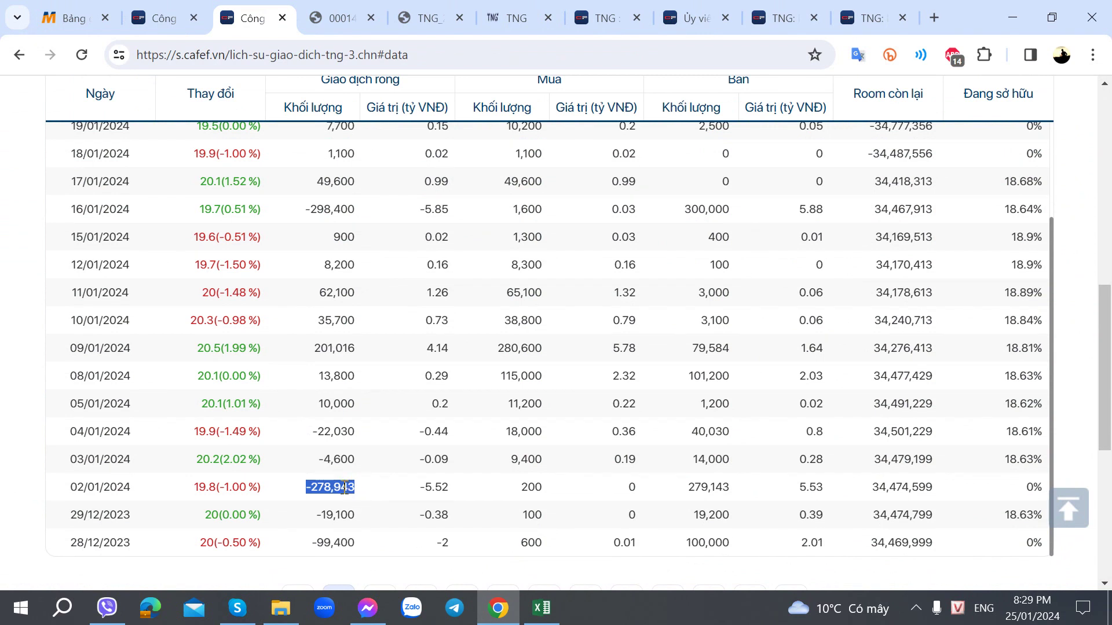
{"action": "scroll", "coordinate": [303, 481], "scroll_direction": "up", "scroll_amount": 1}
{"action": "scroll", "coordinate": [305, 485], "scroll_direction": "up", "scroll_amount": 2}
{"action": "scroll", "coordinate": [305, 486], "scroll_direction": "down", "scroll_amount": 3}
{"action": "scroll", "coordinate": [305, 485], "scroll_direction": "up", "scroll_amount": 3}
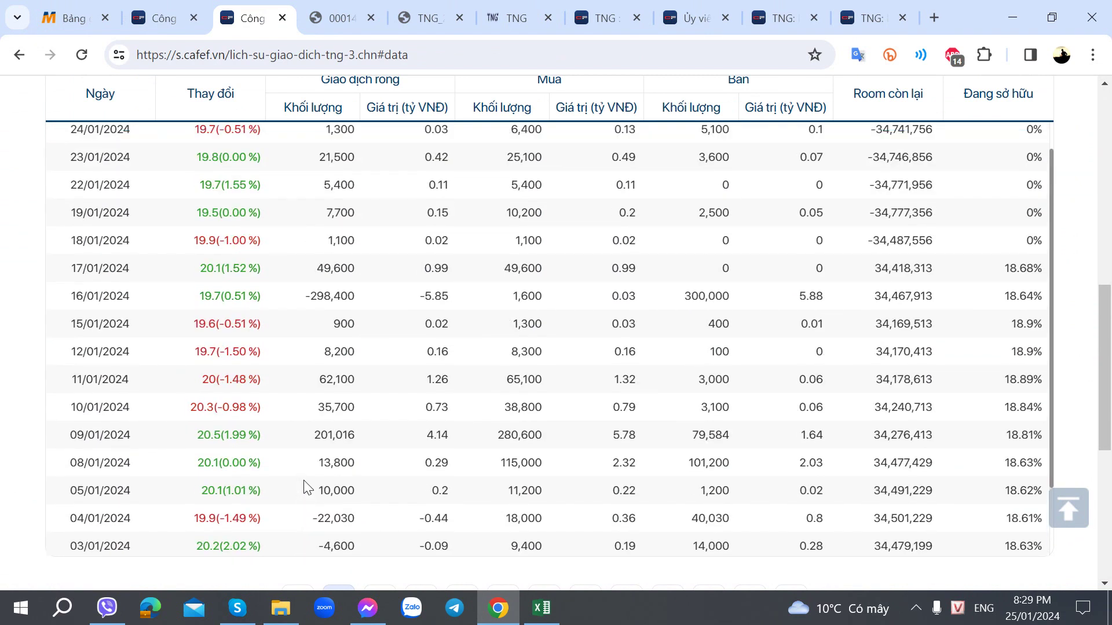
{"action": "left_click_drag", "start_coordinate": [318, 431], "coordinate": [336, 434]}
{"action": "left_click_drag", "start_coordinate": [310, 380], "coordinate": [335, 381]}
{"action": "scroll", "coordinate": [323, 365], "scroll_direction": "up", "scroll_amount": 3}
{"action": "scroll", "coordinate": [318, 365], "scroll_direction": "down", "scroll_amount": 6}
{"action": "scroll", "coordinate": [318, 366], "scroll_direction": "up", "scroll_amount": 1}
{"action": "scroll", "coordinate": [318, 365], "scroll_direction": "down", "scroll_amount": 3}
{"action": "scroll", "coordinate": [201, 289], "scroll_direction": "up", "scroll_amount": 5}
{"action": "scroll", "coordinate": [255, 362], "scroll_direction": "down", "scroll_amount": 2}
{"action": "scroll", "coordinate": [255, 362], "scroll_direction": "down", "scroll_amount": 1}
Open page 2 of the foreign trading table and review the daily net volumes for December 2023
{"action": "left_click", "coordinate": [378, 512]}
{"action": "scroll", "coordinate": [3, 316], "scroll_direction": "up", "scroll_amount": 3}
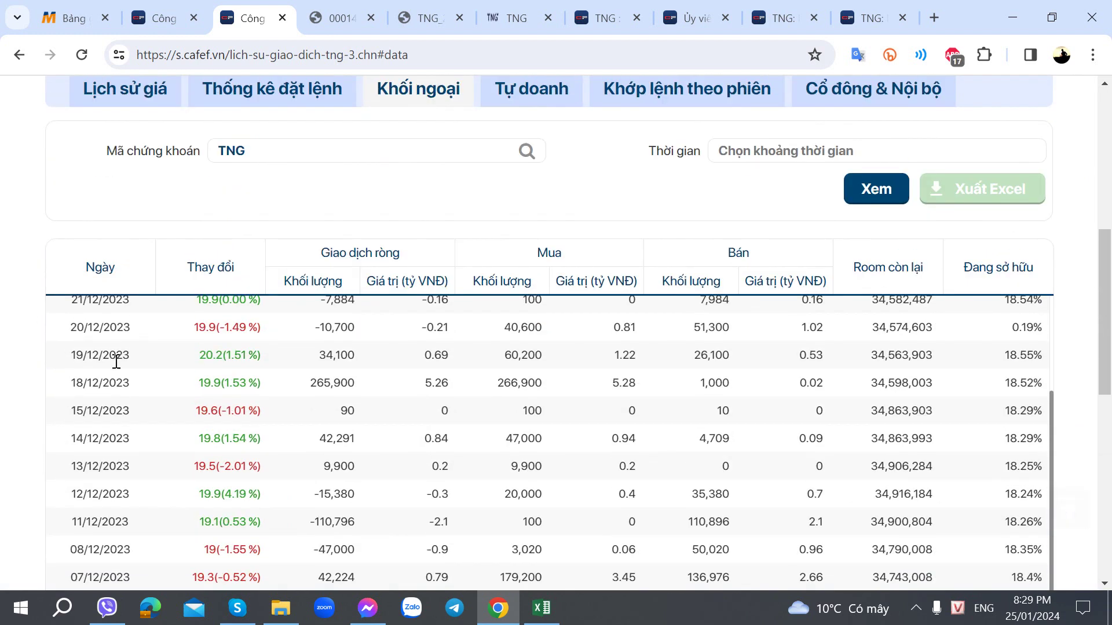
{"action": "scroll", "coordinate": [111, 388], "scroll_direction": "down", "scroll_amount": 1}
{"action": "scroll", "coordinate": [186, 395], "scroll_direction": "up", "scroll_amount": 4}
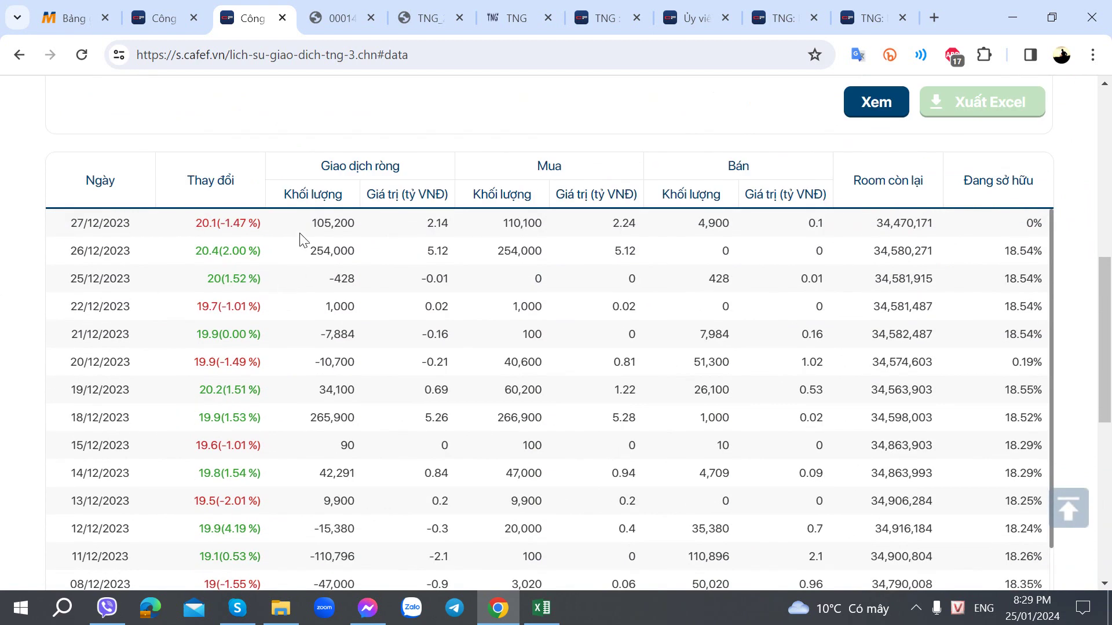
{"action": "scroll", "coordinate": [4, 340], "scroll_direction": "down", "scroll_amount": 6}
{"action": "scroll", "coordinate": [167, 216], "scroll_direction": "down", "scroll_amount": 2}
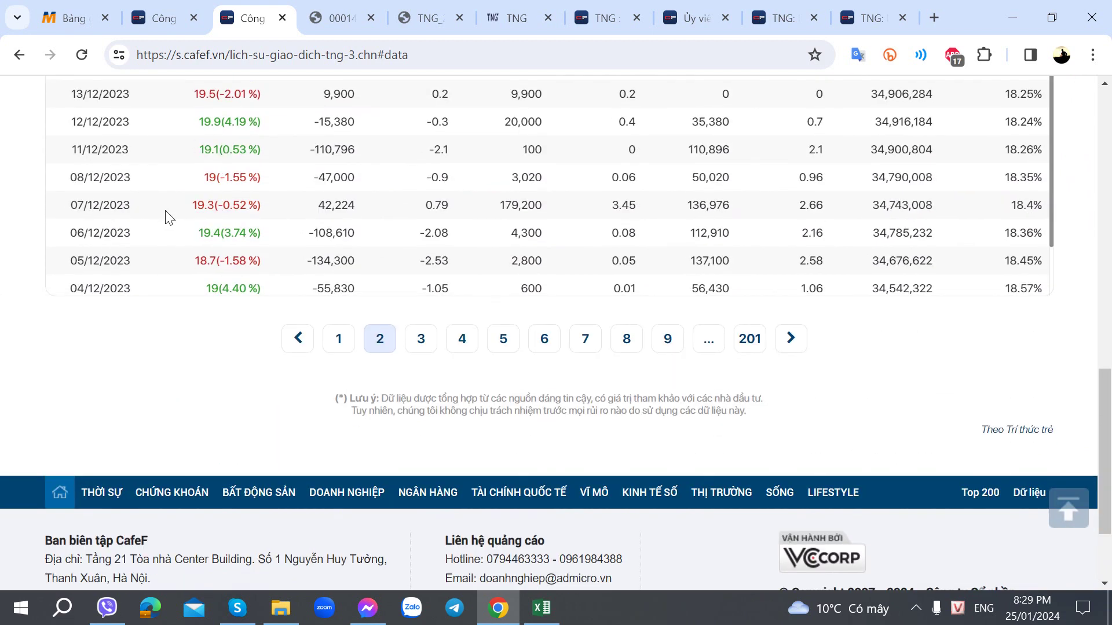
Review pages 3 and 4 of the foreign trading table, covering net volumes and ownership for October and November 2023
{"action": "left_click", "coordinate": [418, 341]}
{"action": "scroll", "coordinate": [3, 288], "scroll_direction": "up", "scroll_amount": 3}
{"action": "scroll", "coordinate": [6, 290], "scroll_direction": "up", "scroll_amount": 5}
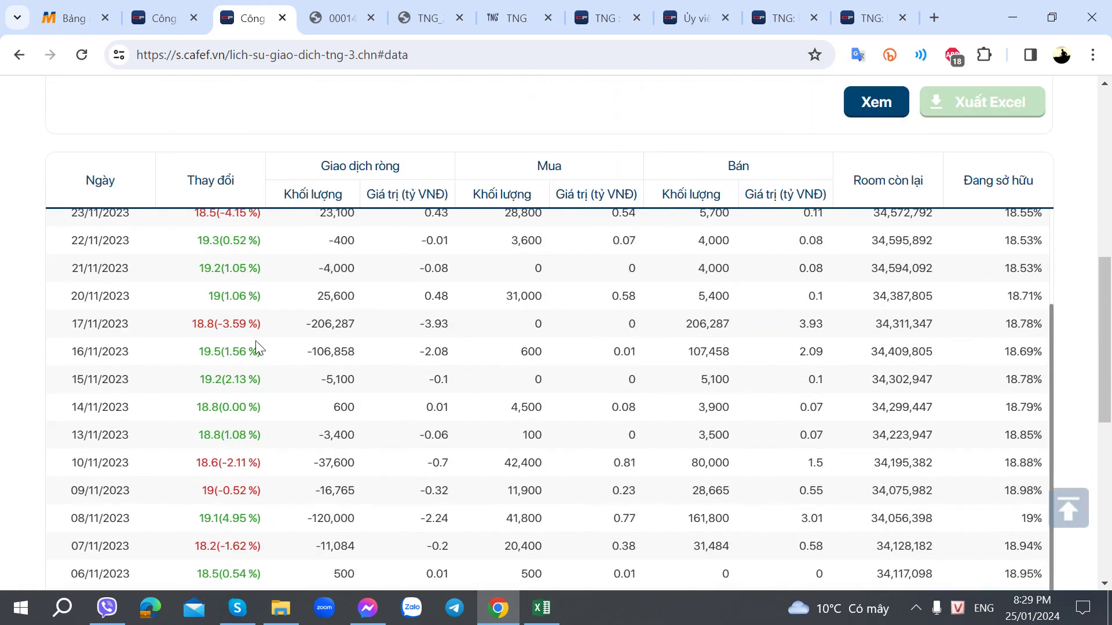
{"action": "scroll", "coordinate": [258, 349], "scroll_direction": "down", "scroll_amount": 5}
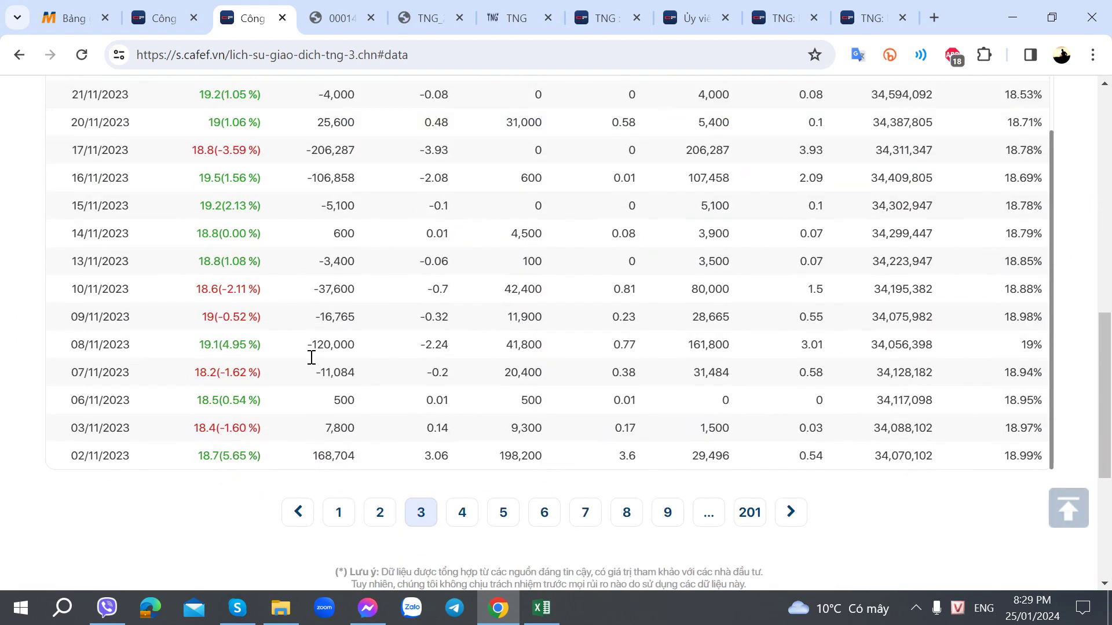
{"action": "left_click", "coordinate": [461, 517]}
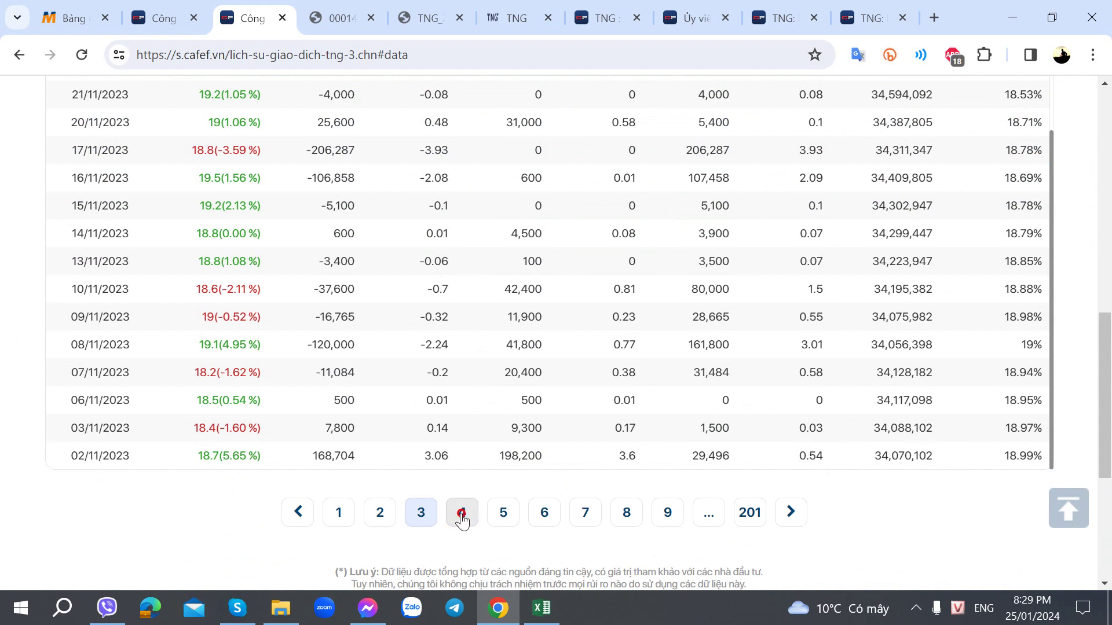
{"action": "scroll", "coordinate": [312, 382], "scroll_direction": "up", "scroll_amount": 8}
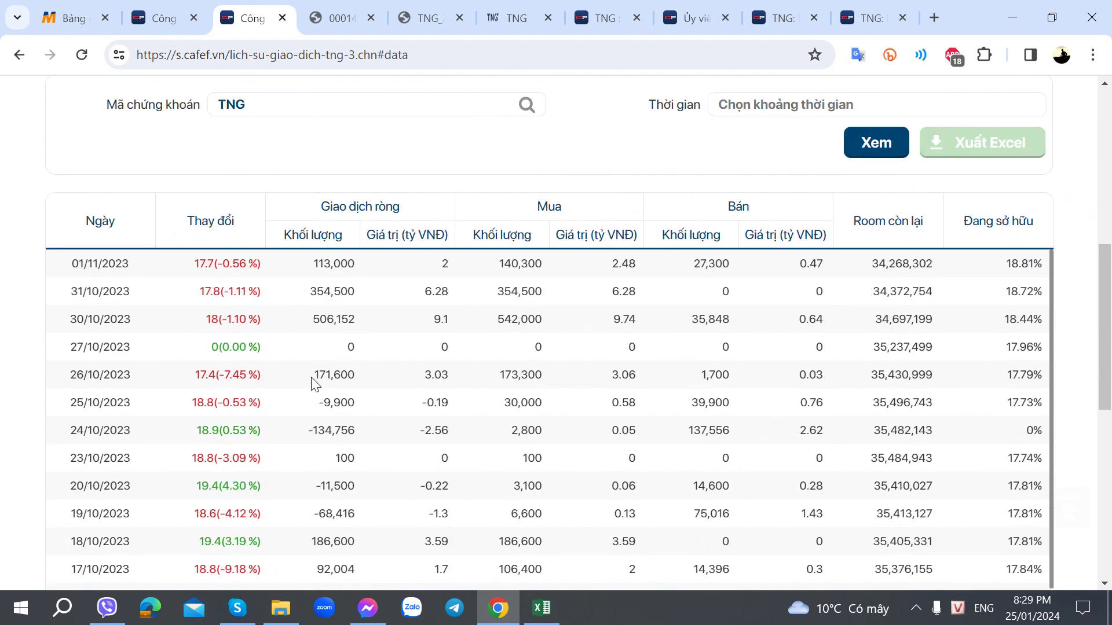
{"action": "scroll", "coordinate": [312, 382], "scroll_direction": "down", "scroll_amount": 5}
Trace foreign ownership back to page 14 of the table, covering December 2022 and January 2023, and return to page 1
{"action": "left_click", "coordinate": [505, 436]}
{"action": "left_click", "coordinate": [585, 436]}
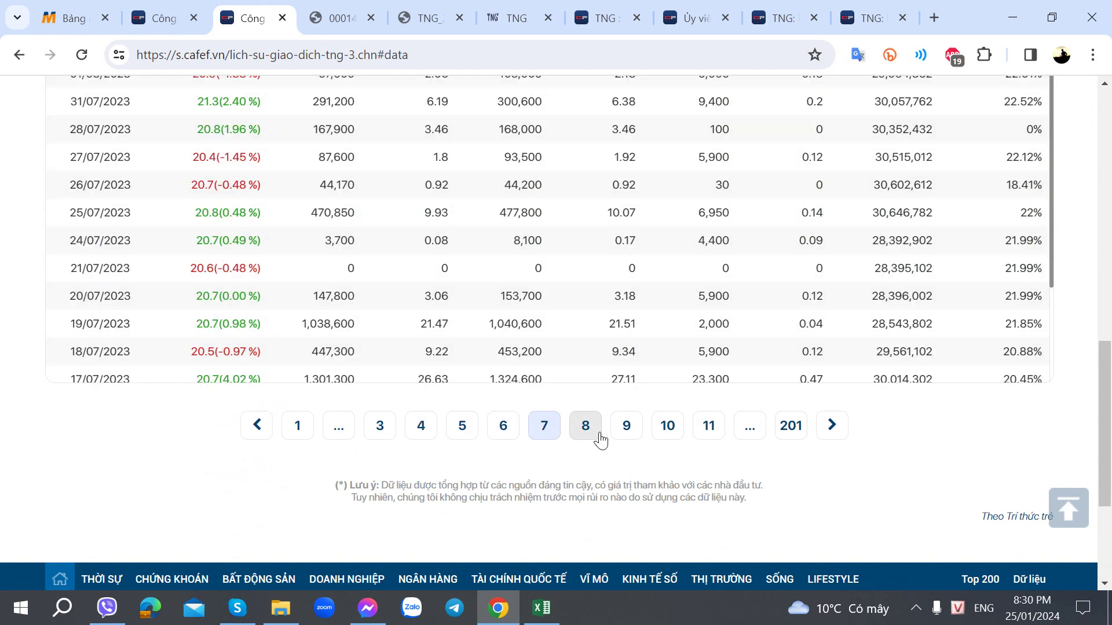
{"action": "left_click", "coordinate": [629, 436]}
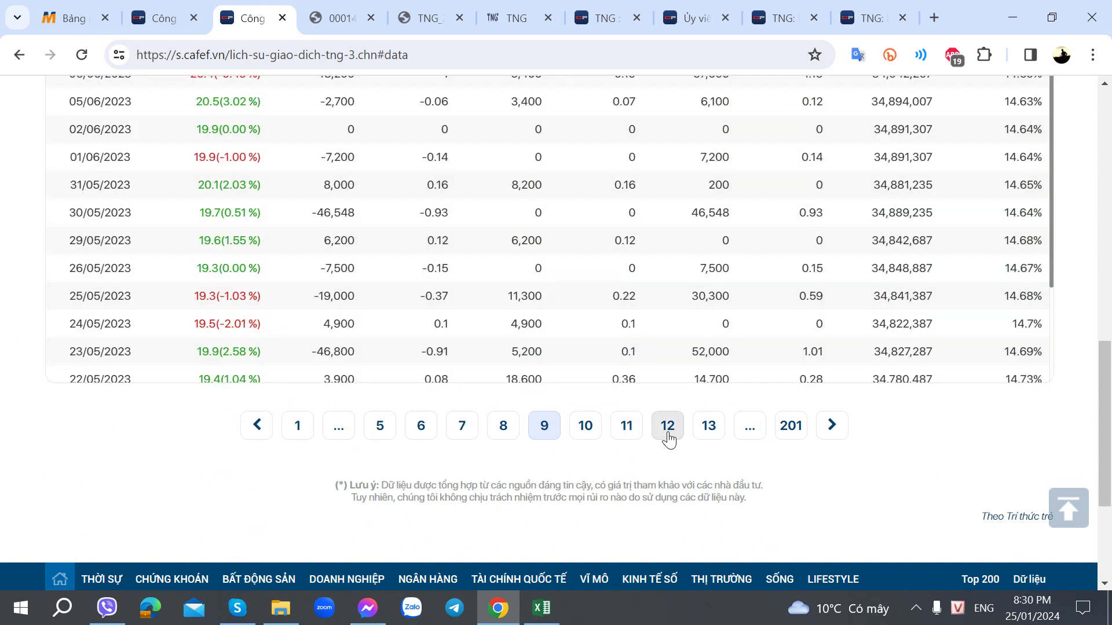
{"action": "left_click", "coordinate": [669, 438]}
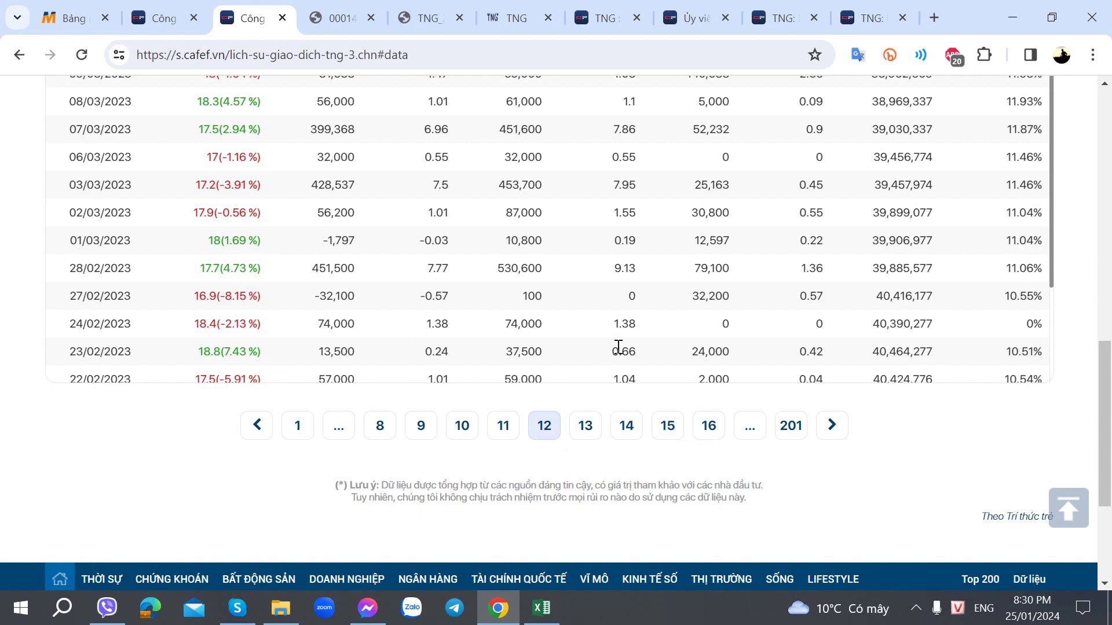
{"action": "left_click", "coordinate": [585, 427]}
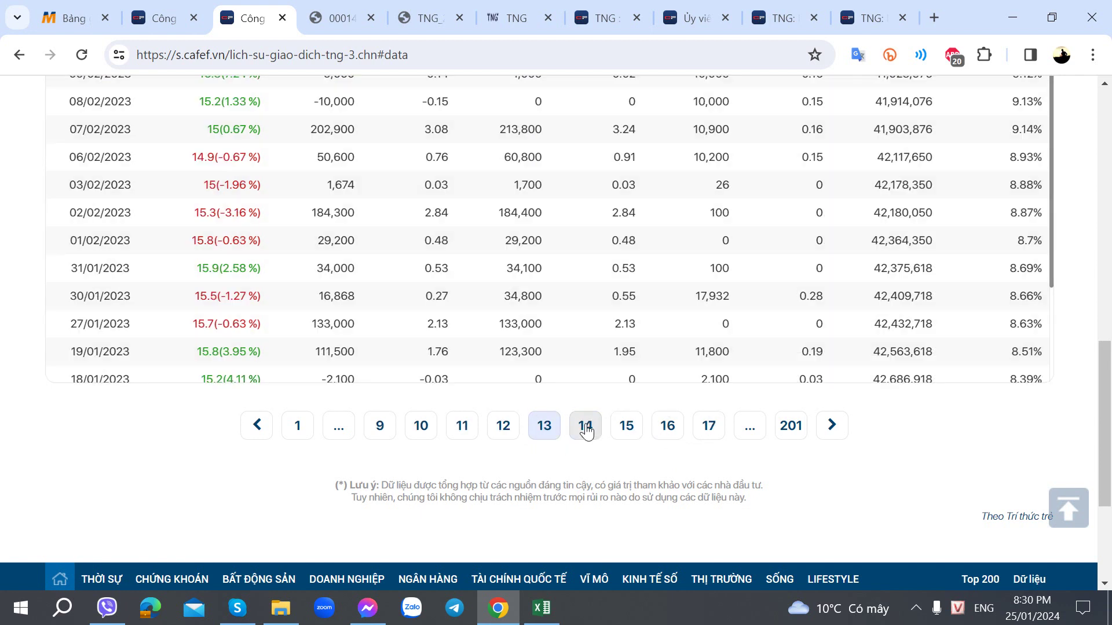
{"action": "left_click", "coordinate": [585, 429]}
{"action": "scroll", "coordinate": [558, 298], "scroll_direction": "up", "scroll_amount": 4}
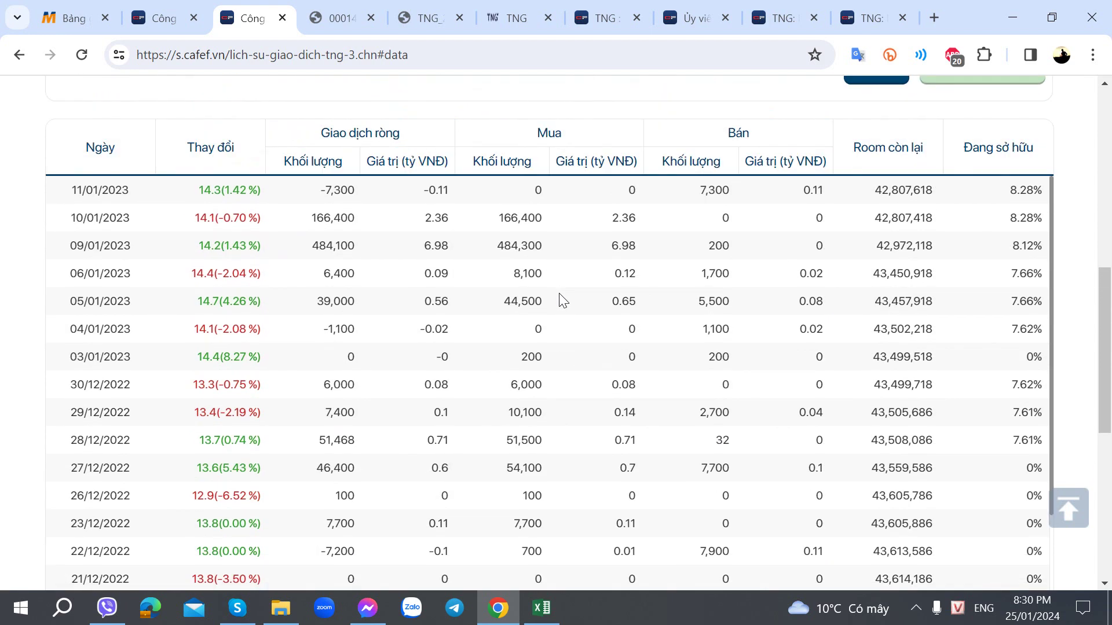
{"action": "scroll", "coordinate": [452, 323], "scroll_direction": "down", "scroll_amount": 2}
{"action": "left_click", "coordinate": [295, 513]}
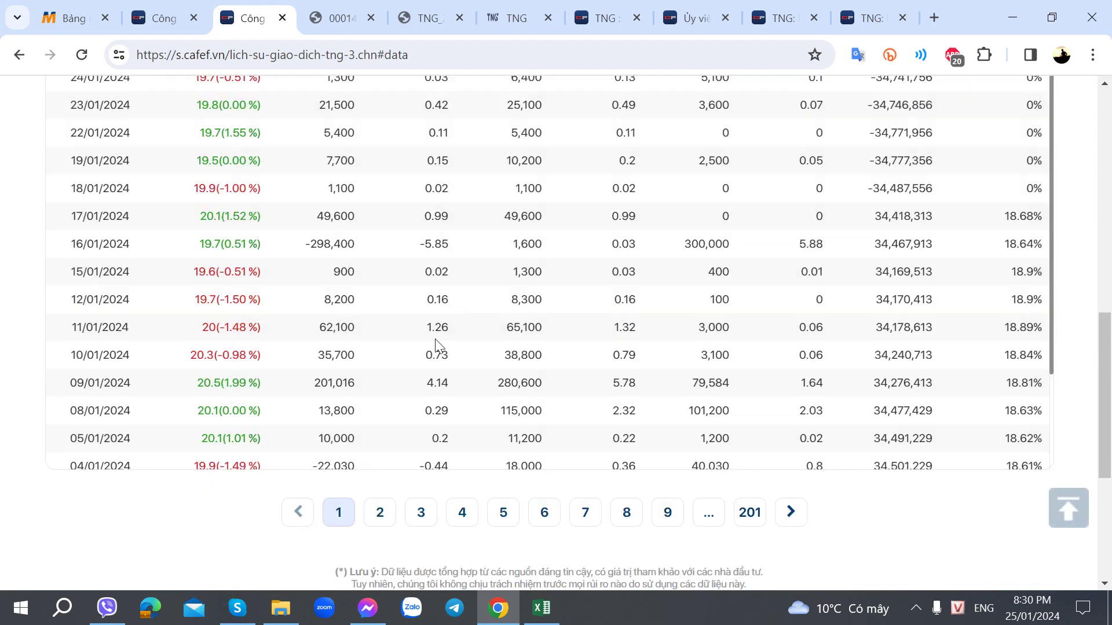
{"action": "scroll", "coordinate": [461, 303], "scroll_direction": "up", "scroll_amount": 3}
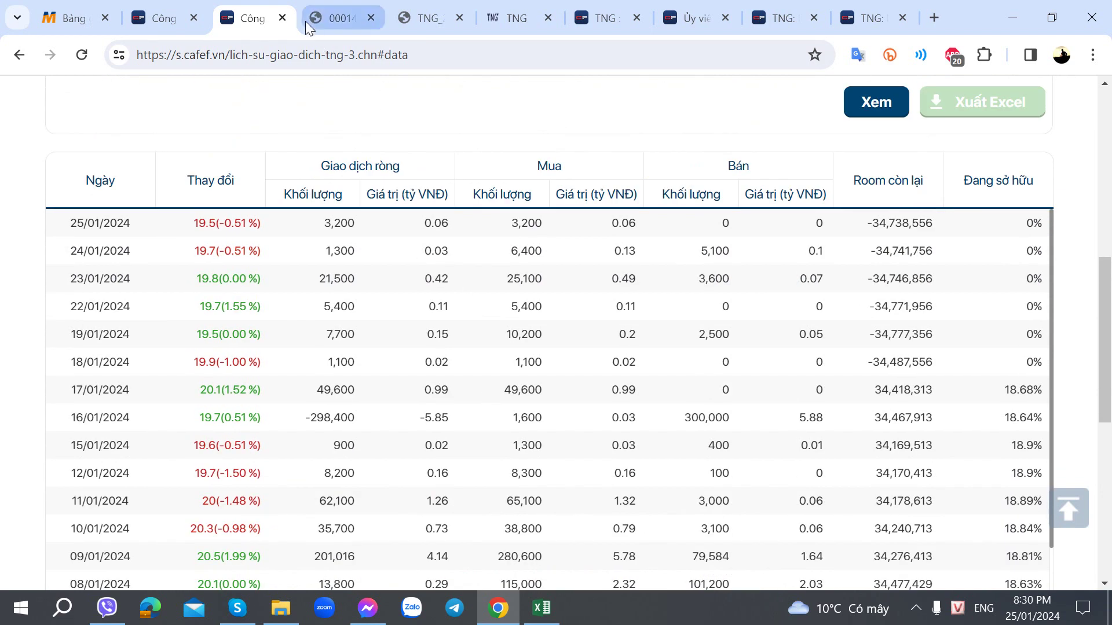
Return to the article on the board member's share sales and read its remaining paragraphs on major shareholders and quarterly results
{"action": "left_click", "coordinate": [607, 7]}
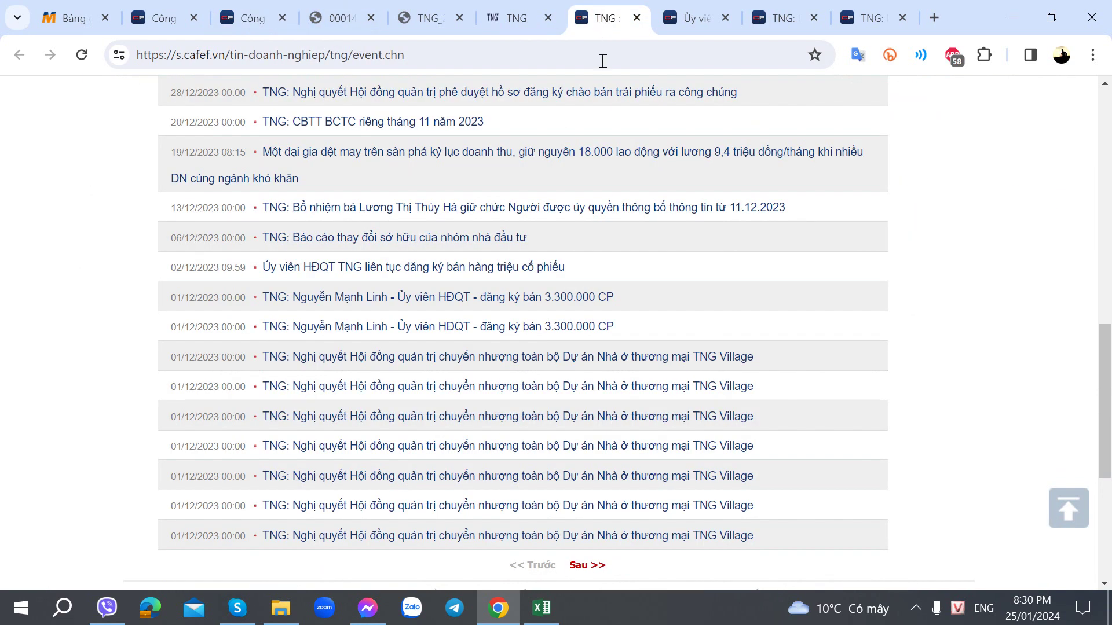
{"action": "left_click", "coordinate": [691, 18]}
{"action": "scroll", "coordinate": [574, 276], "scroll_direction": "down", "scroll_amount": 2}
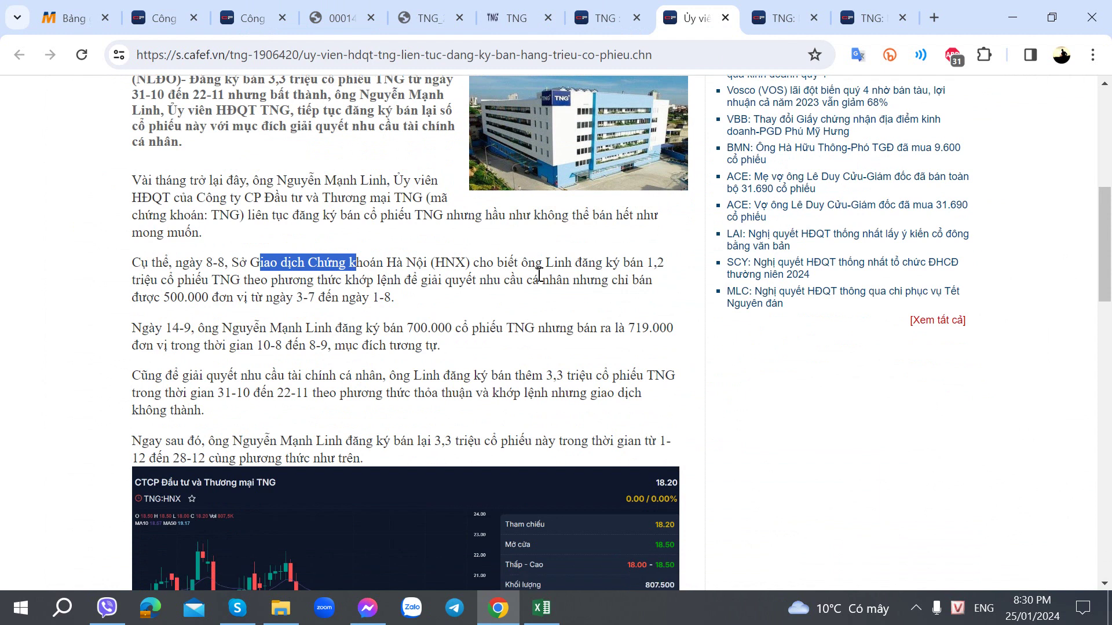
{"action": "scroll", "coordinate": [539, 276], "scroll_direction": "down", "scroll_amount": 3}
{"action": "scroll", "coordinate": [540, 275], "scroll_direction": "down", "scroll_amount": 7}
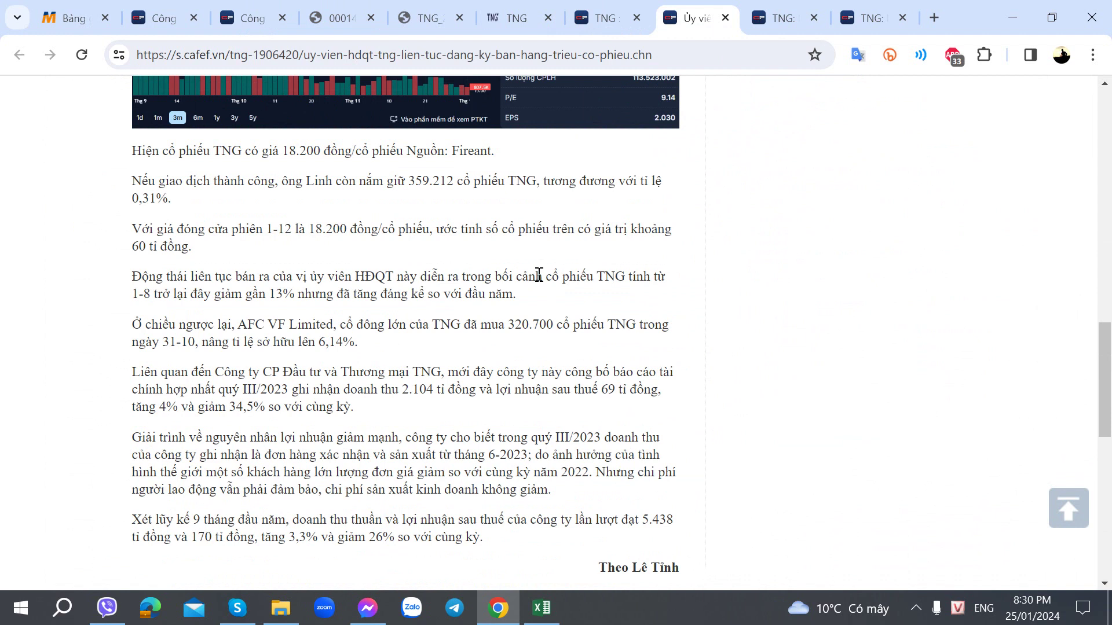
Copy "AFC VF Limited" from the article and record "Nhóm Quỹ AFC VF Limited - Cầm 6% - 31/10/2023" in Excel cell D442
{"action": "left_click_drag", "start_coordinate": [238, 326], "coordinate": [311, 326]}
{"action": "left_click", "coordinate": [257, 338]}
{"action": "left_click_drag", "start_coordinate": [239, 322], "coordinate": [333, 326]}
{"action": "key", "text": "ctrl+c"}
{"action": "key", "text": "alt+Tab"}
{"action": "left_click", "coordinate": [188, 461]}
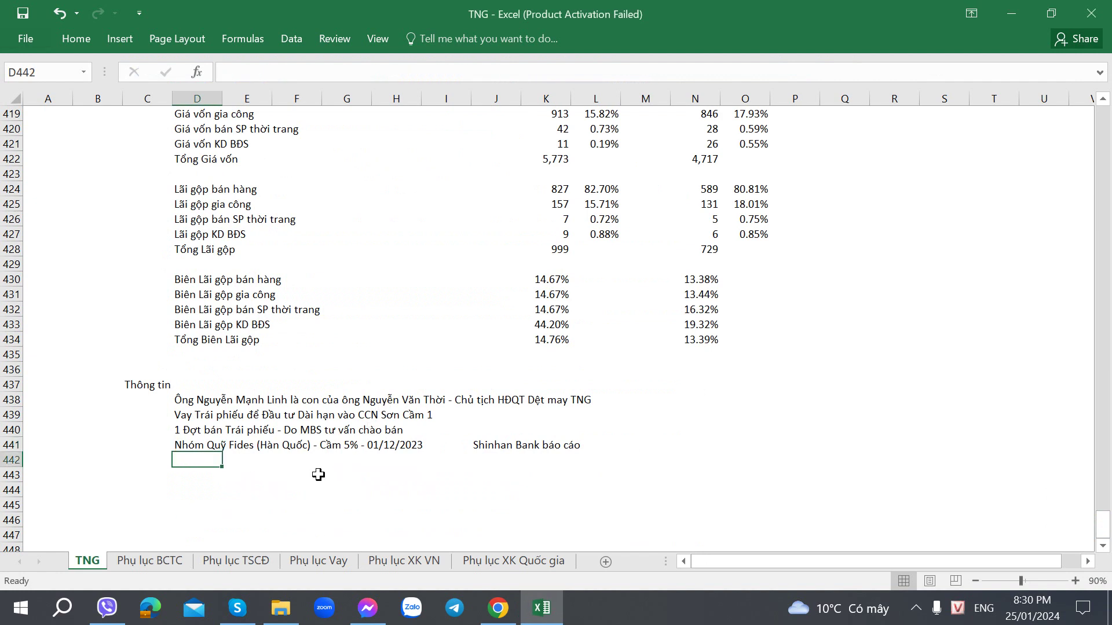
{"action": "type", "text": "Nhóm "}
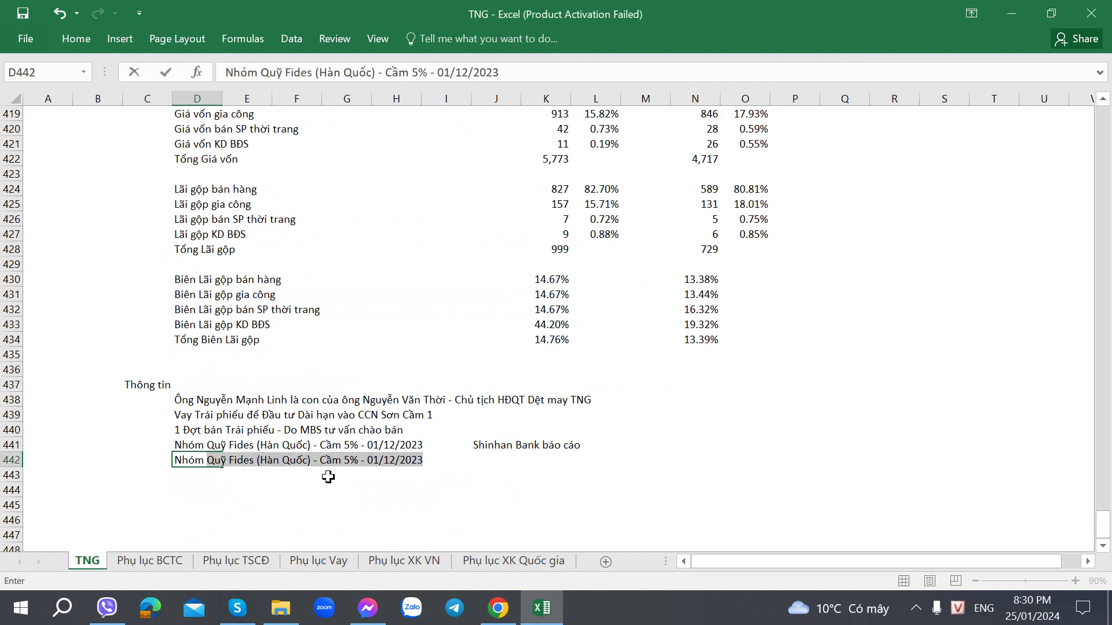
{"action": "type", "text": "Quỹ"}
{"action": "key", "text": "ctrl+v"}
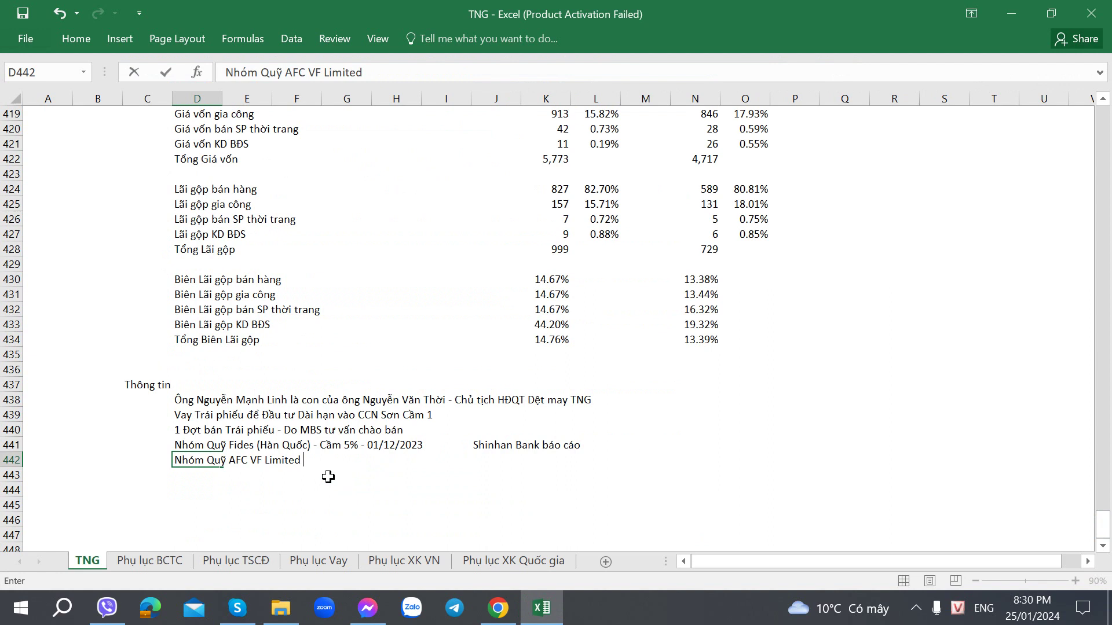
{"action": "type", "text": "- Cầm 6% - 31/10"}
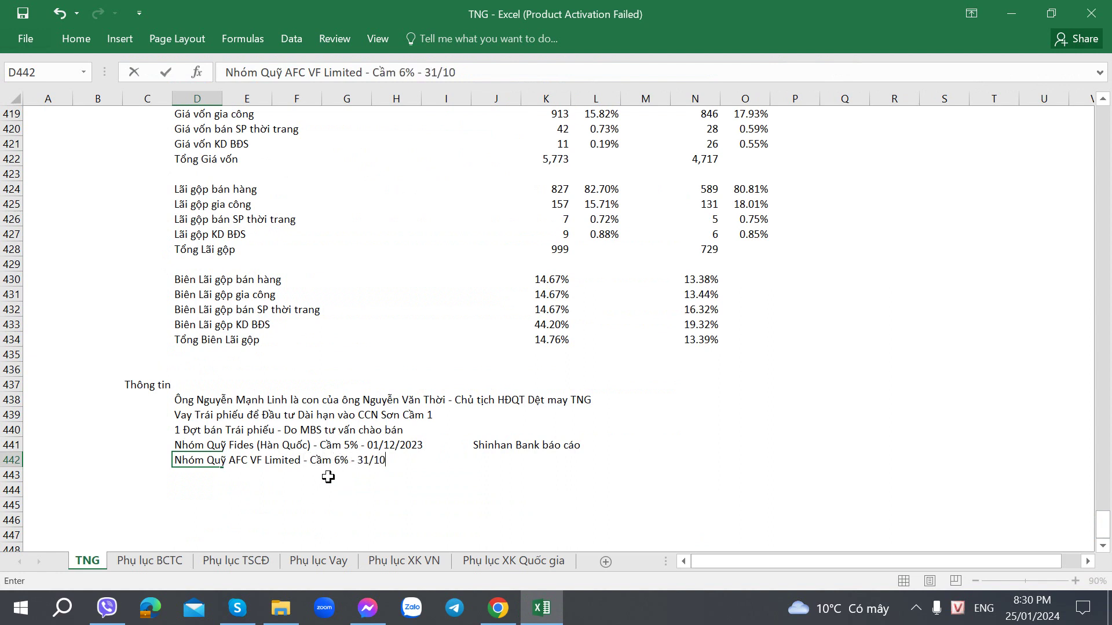
{"action": "type", "text": "/2023"}
{"action": "key", "text": "Right"}
{"action": "key", "text": "Right"}
{"action": "key", "text": "Right"}
{"action": "key", "text": "Right"}
{"action": "key", "text": "Right"}
{"action": "key", "text": "Right"}
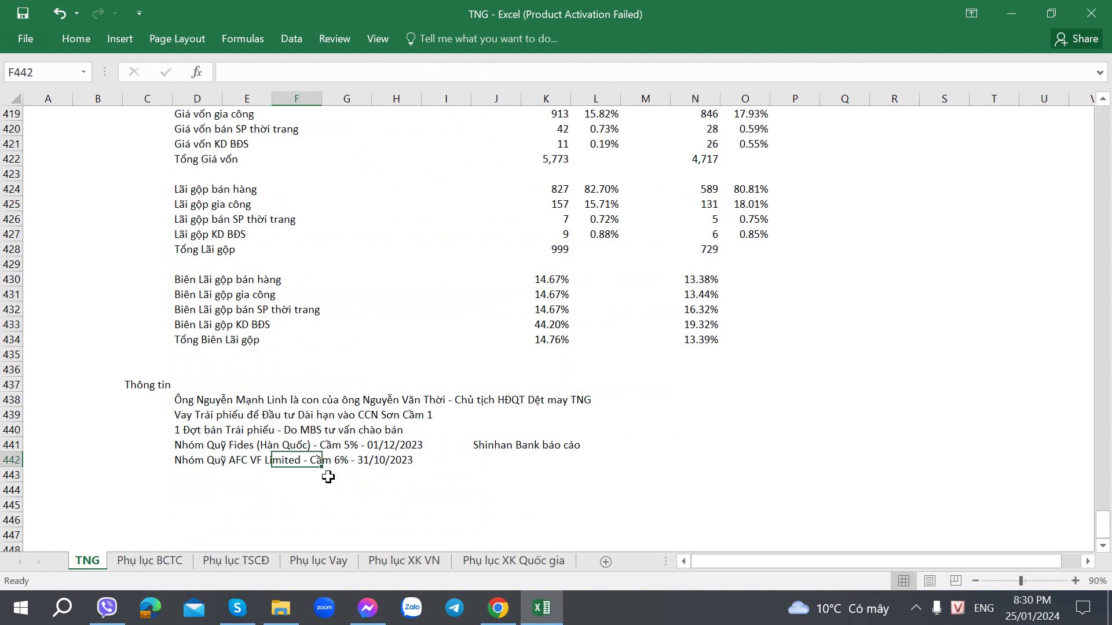
Finish and close the share-sale article in Chrome, then check and close both 01/12/2023 notices registering the sale of 3,300,000 shares
{"action": "key", "text": "alt+Tab"}
{"action": "scroll", "coordinate": [340, 454], "scroll_direction": "down", "scroll_amount": 3}
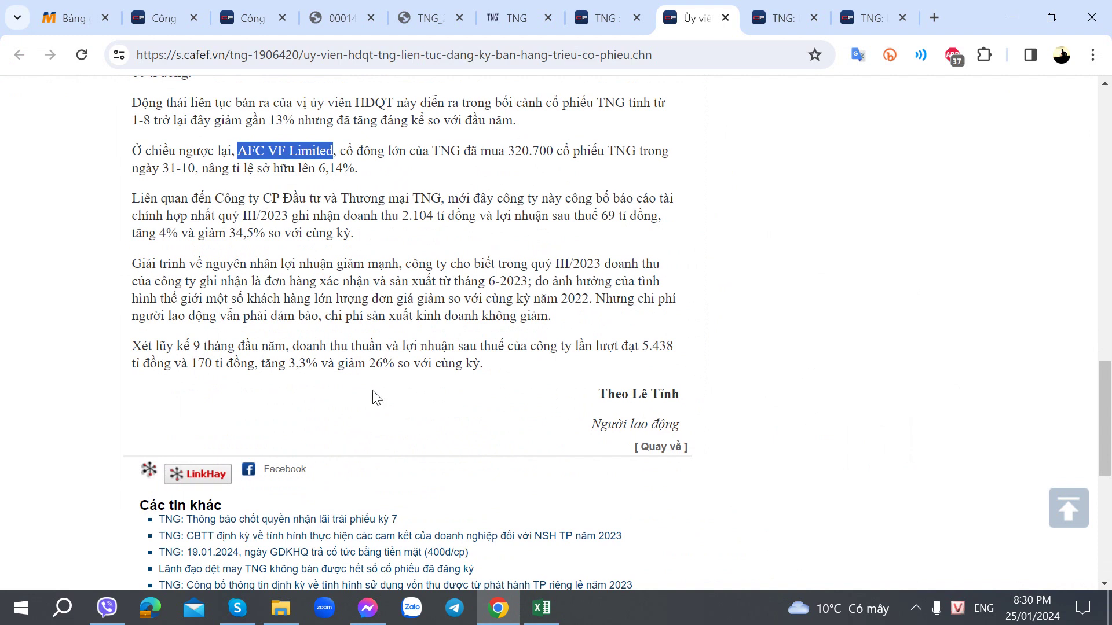
{"action": "key", "text": "ctrl+w"}
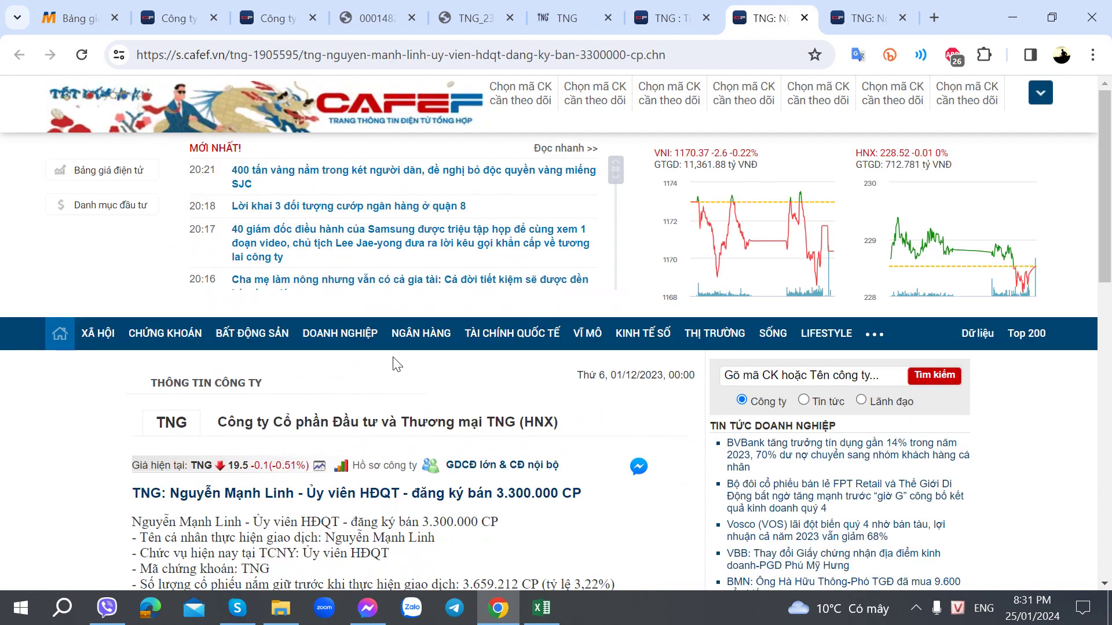
{"action": "scroll", "coordinate": [395, 364], "scroll_direction": "down", "scroll_amount": 3}
{"action": "key", "text": "ctrl+w"}
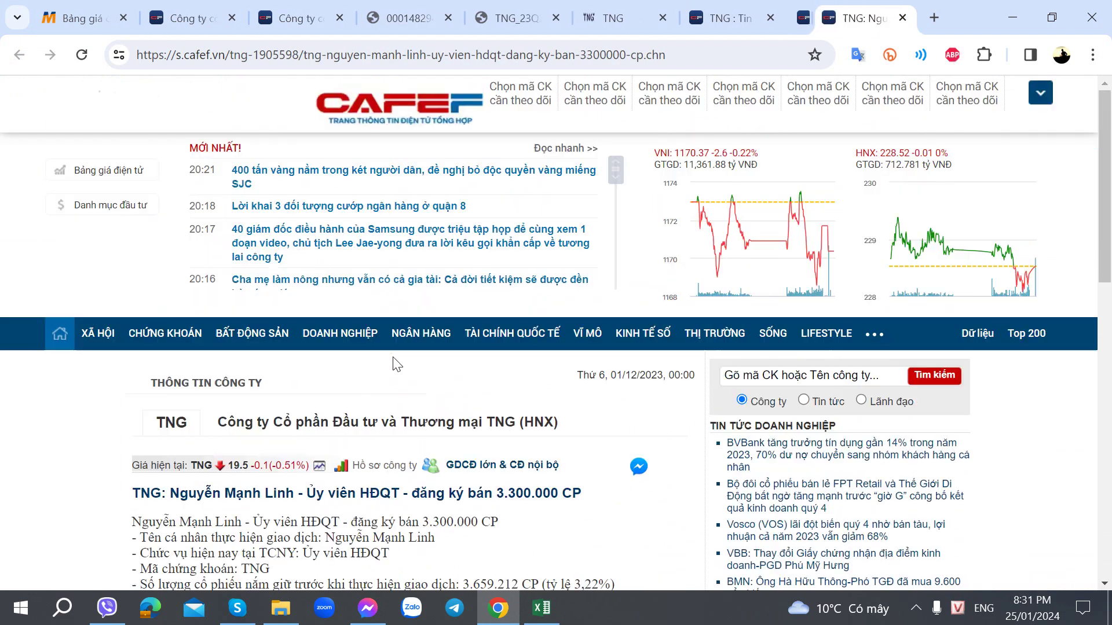
{"action": "scroll", "coordinate": [394, 357], "scroll_direction": "down", "scroll_amount": 3}
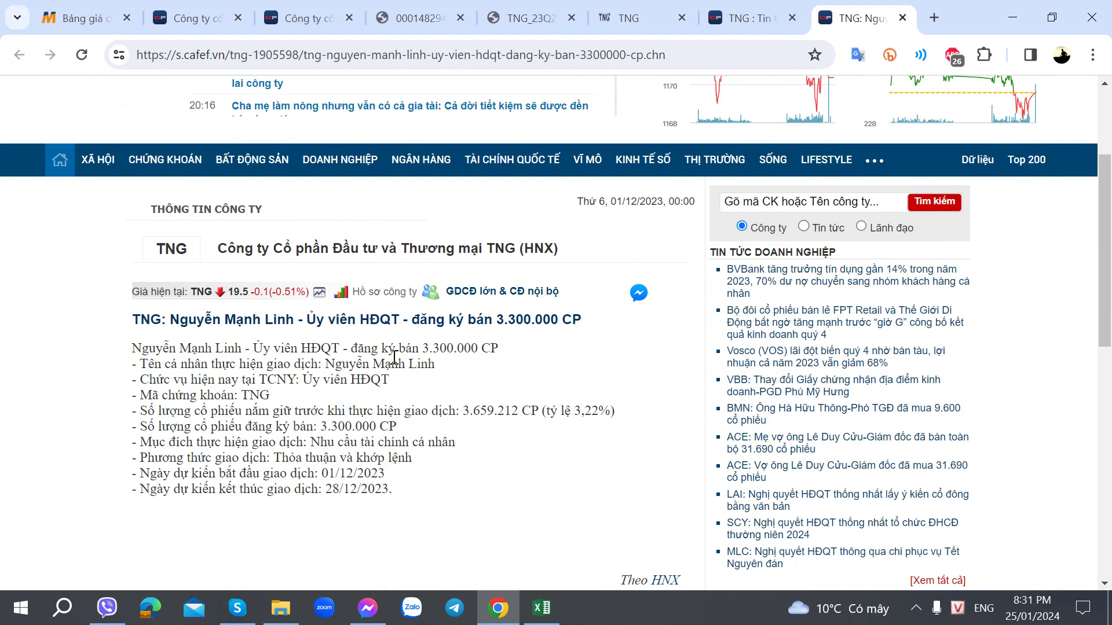
{"action": "key", "text": "ctrl+w"}
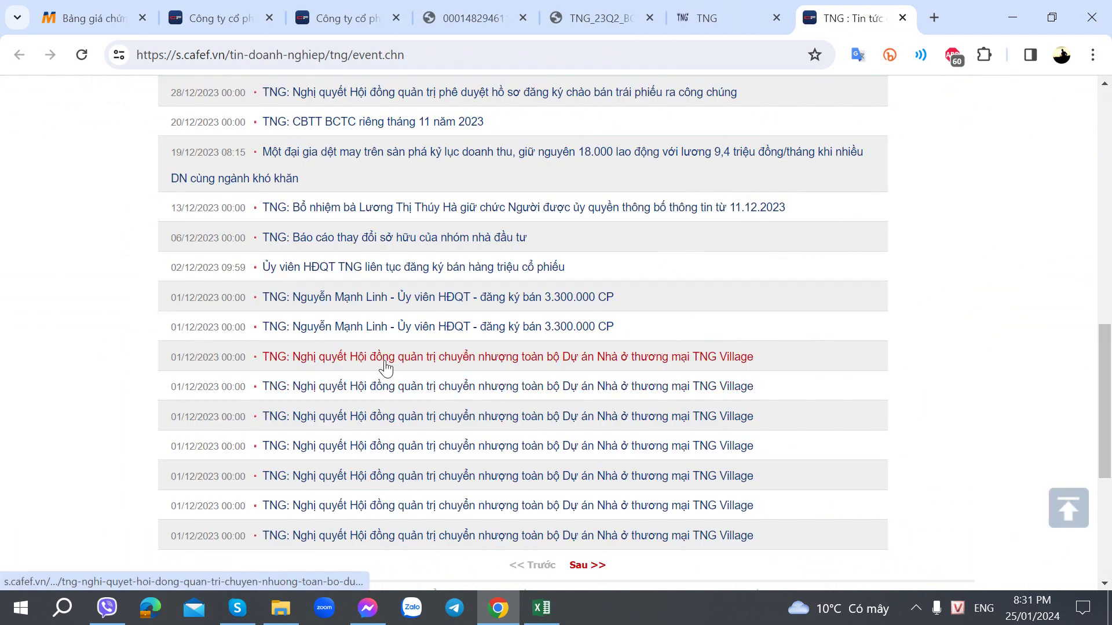
Open in new tabs a TNG Village transfer resolution and, from the next news page, the reduced subsidiary stake, 0-share sale and 6.000 tỷ đồng revenue items
{"action": "right_click", "coordinate": [477, 363]}
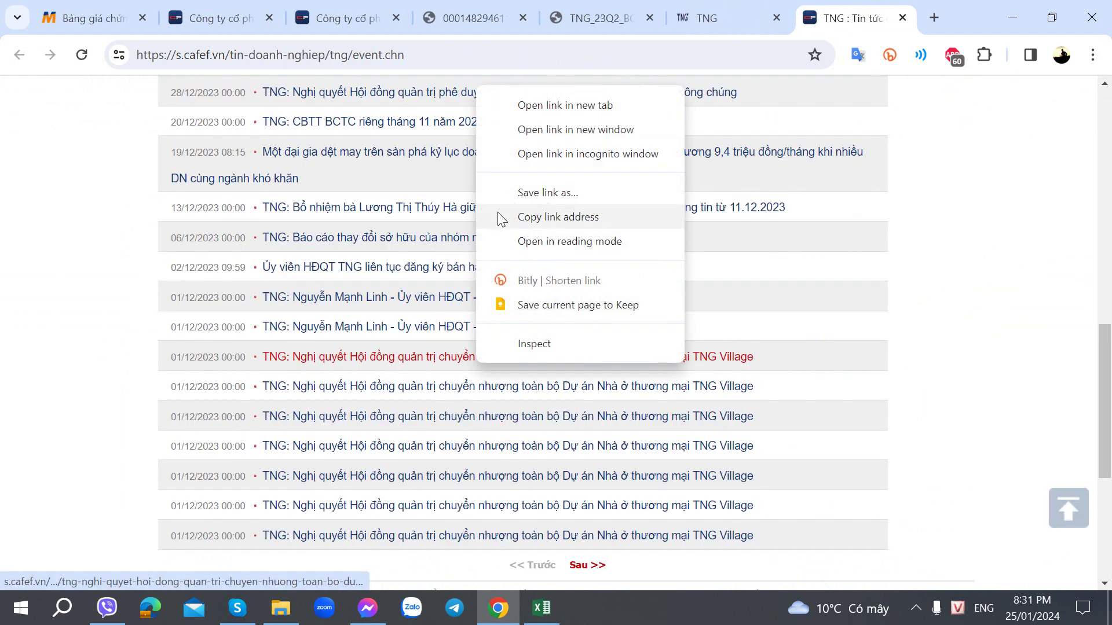
{"action": "left_click", "coordinate": [559, 107]}
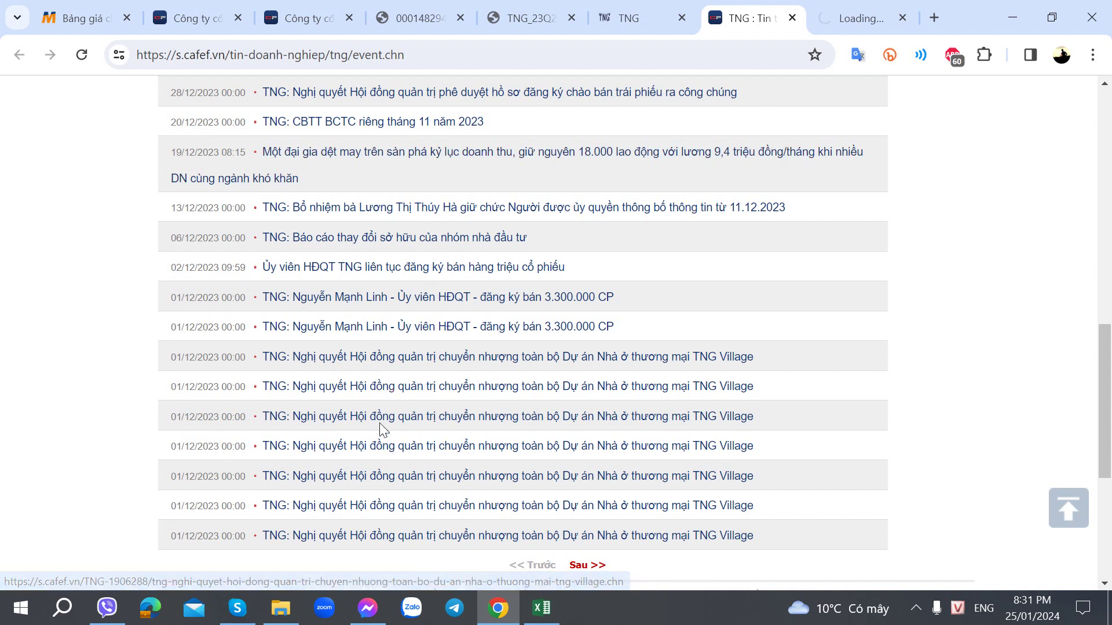
{"action": "left_click", "coordinate": [586, 565]}
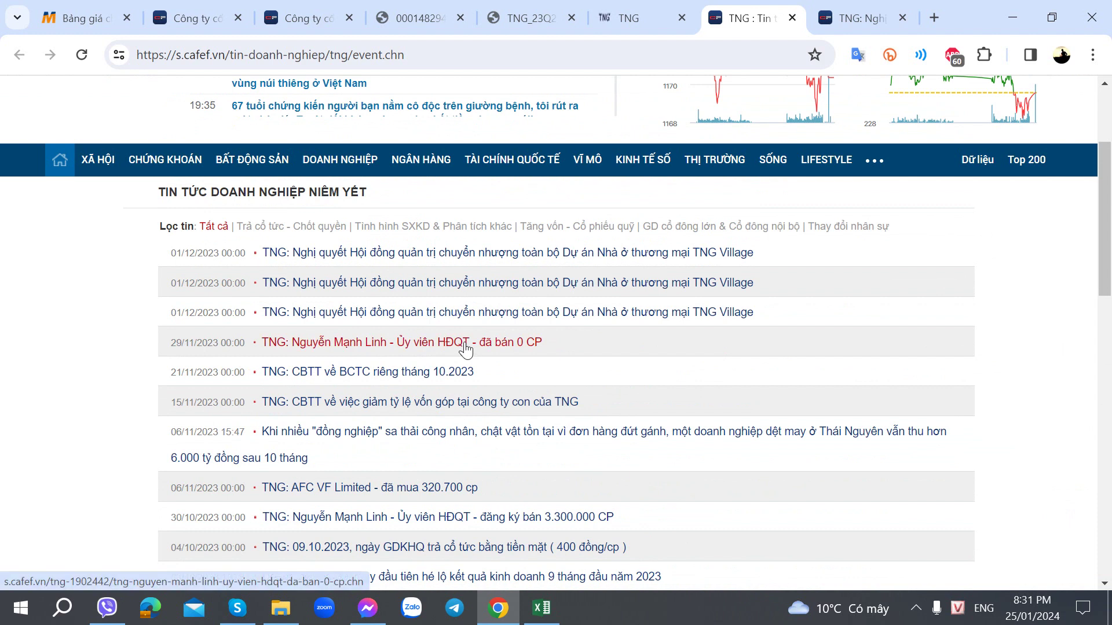
{"action": "scroll", "coordinate": [465, 347], "scroll_direction": "down", "scroll_amount": 3}
{"action": "left_click", "coordinate": [467, 231], "text": "ctrl"}
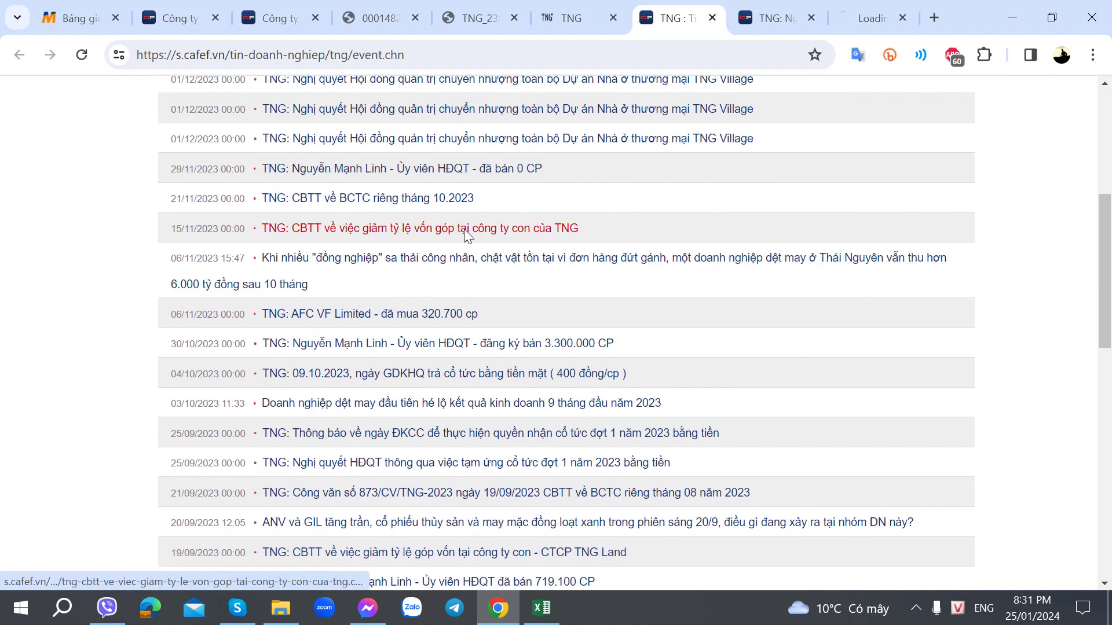
{"action": "left_click", "coordinate": [448, 172], "text": "ctrl"}
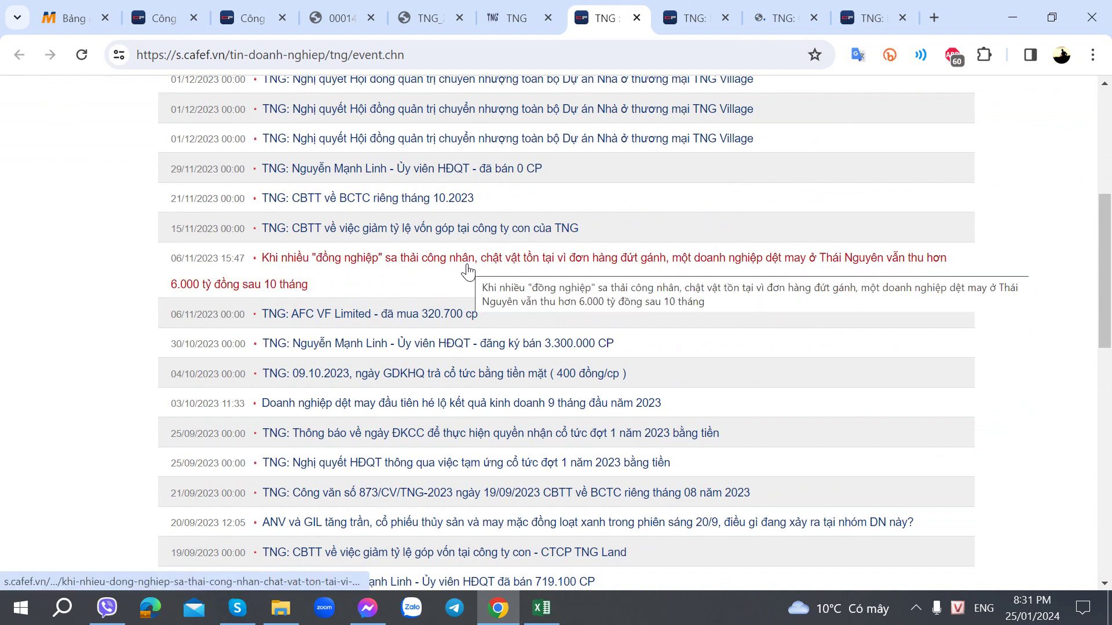
{"action": "left_click", "coordinate": [467, 269], "text": "ctrl"}
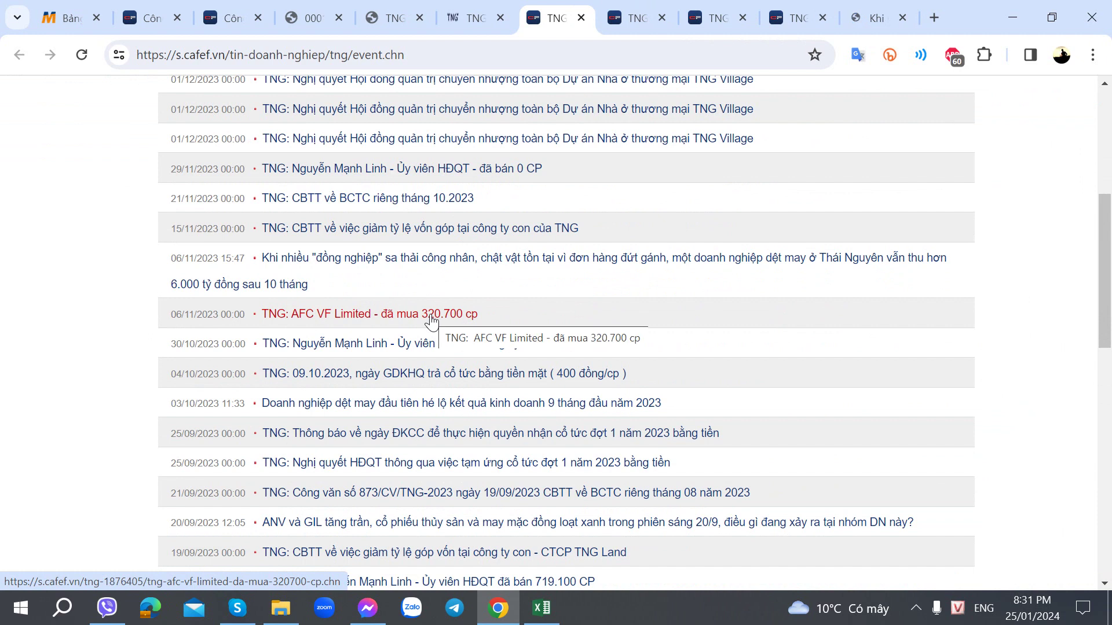
Open the PDF attached to the TNG Village transfer resolution and read the project details and progress on pages 2 and 3
{"action": "key", "text": "ctrl+Tab"}
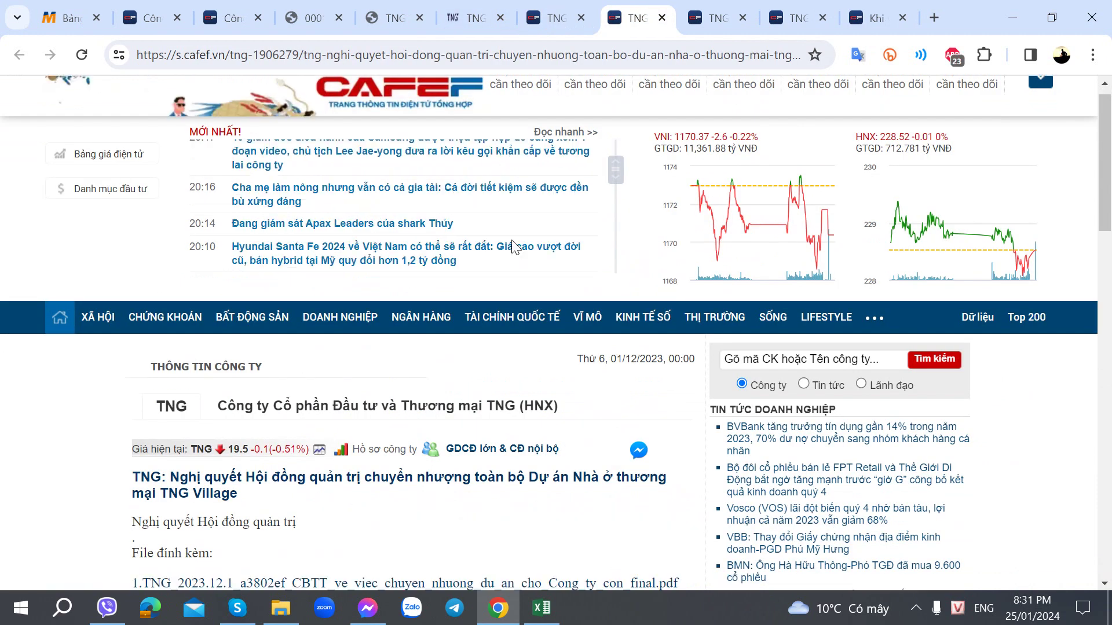
{"action": "left_click", "coordinate": [405, 340]}
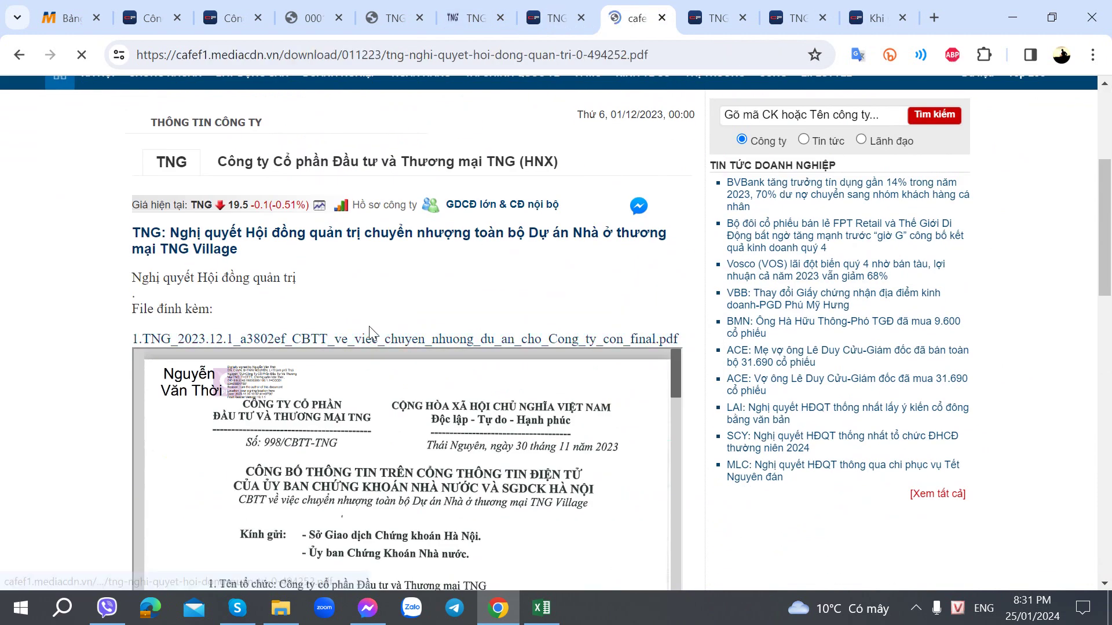
{"action": "scroll", "coordinate": [370, 325], "scroll_direction": "down", "scroll_amount": 15}
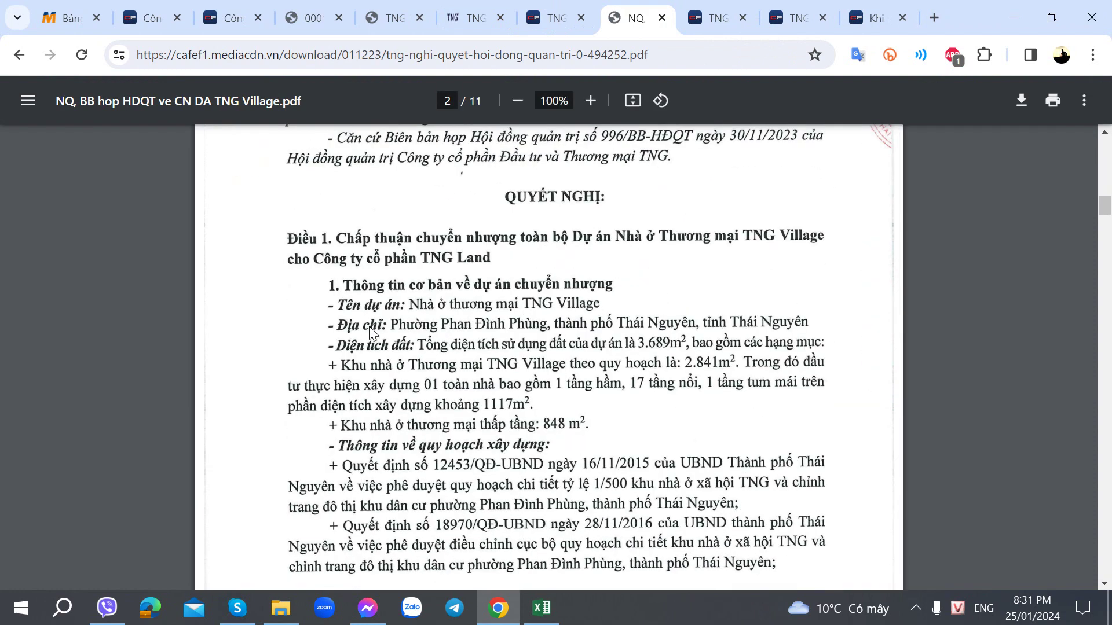
{"action": "scroll", "coordinate": [371, 334], "scroll_direction": "down", "scroll_amount": 2}
{"action": "scroll", "coordinate": [390, 363], "scroll_direction": "up", "scroll_amount": 5}
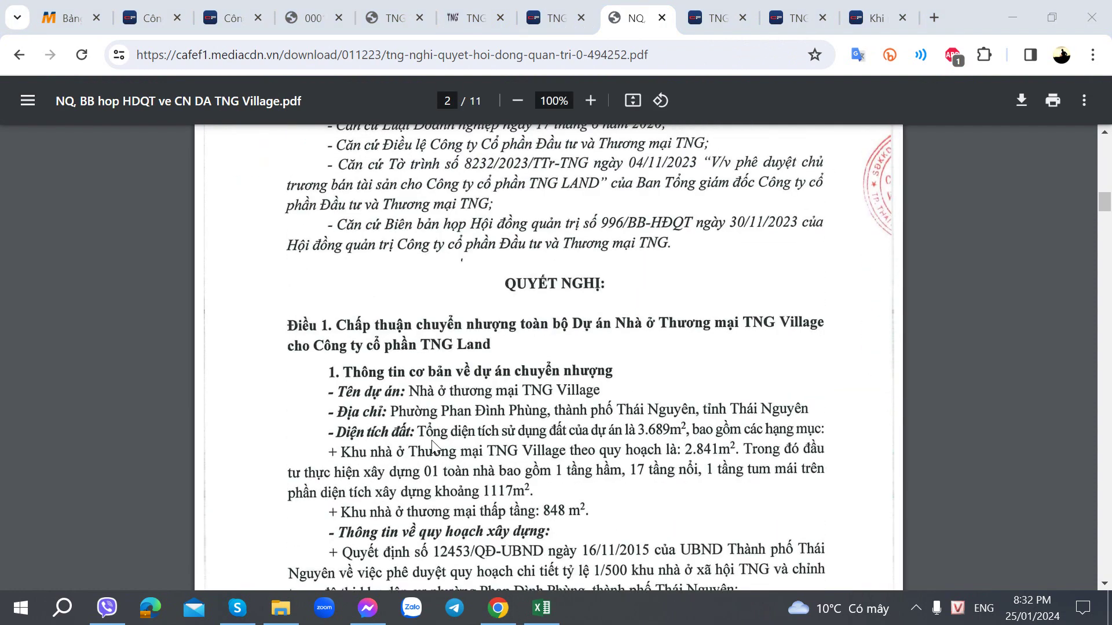
{"action": "scroll", "coordinate": [390, 364], "scroll_direction": "up", "scroll_amount": 5}
{"action": "scroll", "coordinate": [390, 362], "scroll_direction": "down", "scroll_amount": 6}
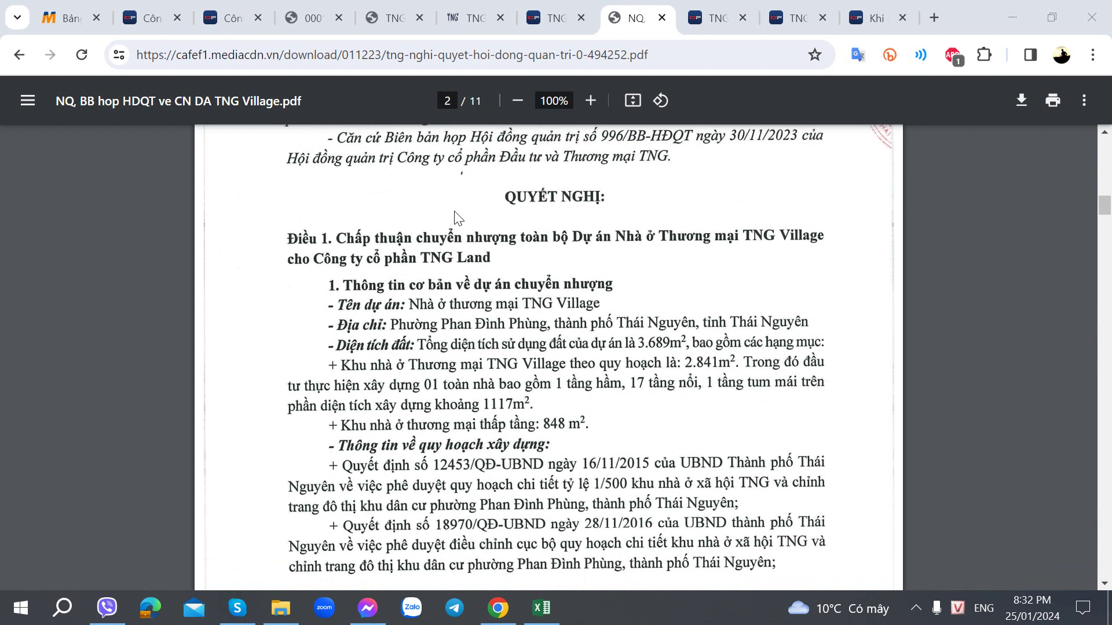
{"action": "scroll", "coordinate": [455, 217], "scroll_direction": "up", "scroll_amount": 1}
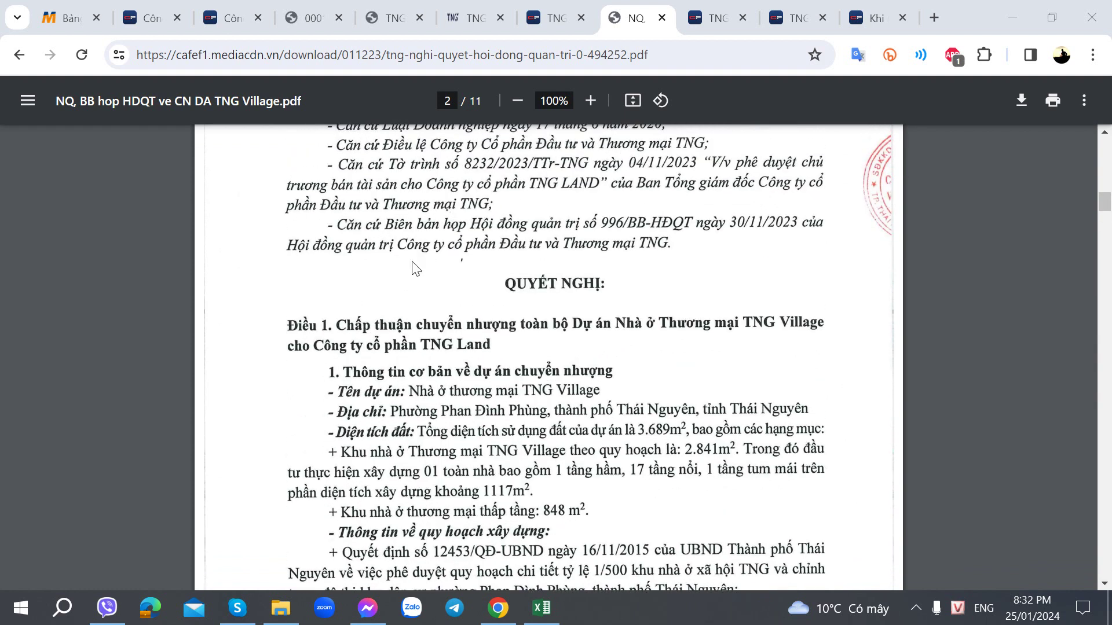
{"action": "scroll", "coordinate": [412, 262], "scroll_direction": "down", "scroll_amount": 2}
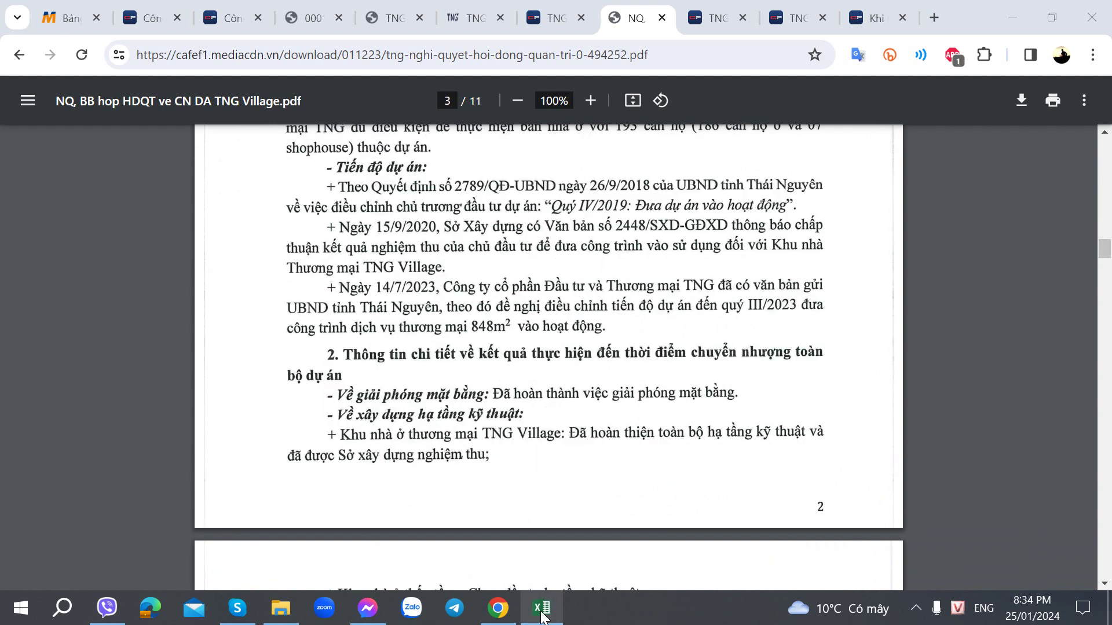
Record "Chuyển nhượng Dự án BĐS TNG Village sang TNG Land (TNG cầm 51,7%)" in Excel cell D443 and return to Chrome
{"action": "left_click", "coordinate": [542, 608]}
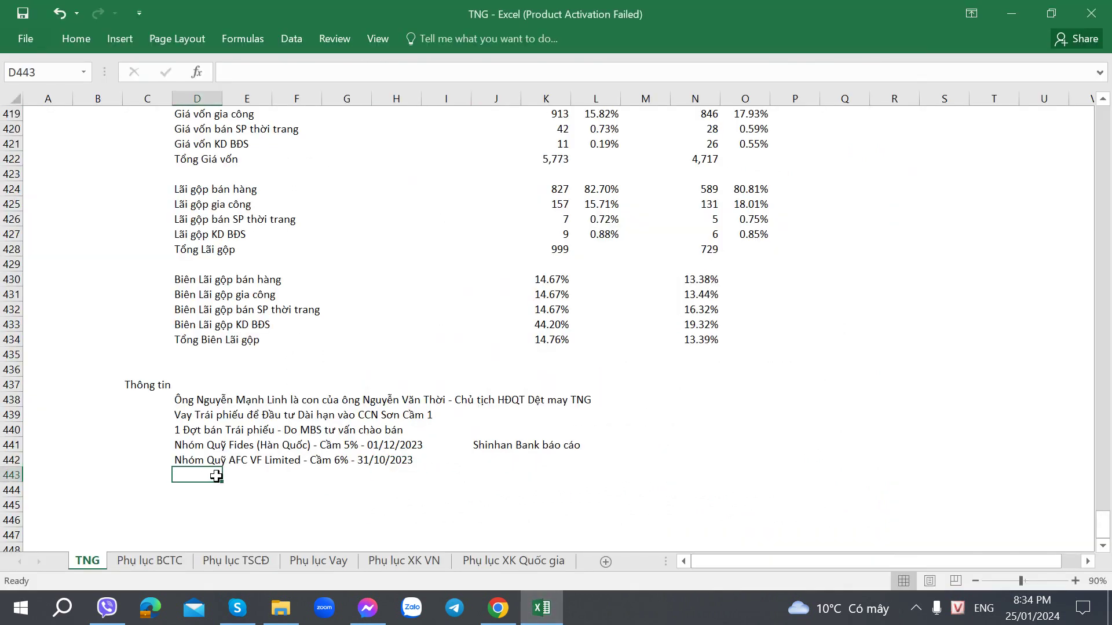
{"action": "key", "text": "alt+Tab"}
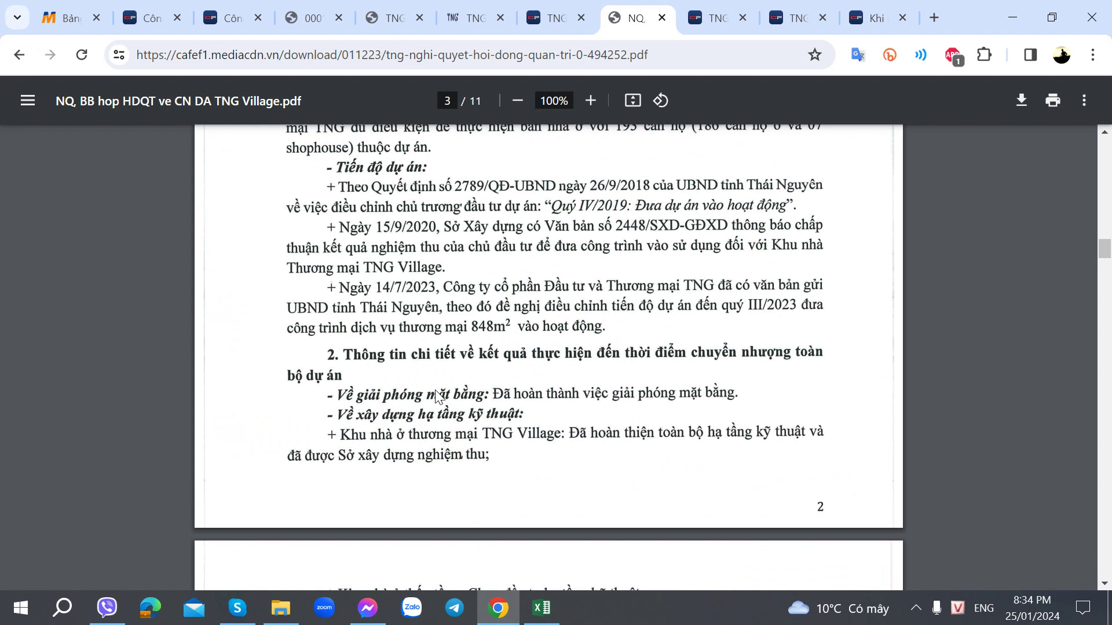
Skim the rest of the TNG Village resolution through the signatures on page 11 and close the document
{"action": "scroll", "coordinate": [438, 397], "scroll_direction": "down", "scroll_amount": 20}
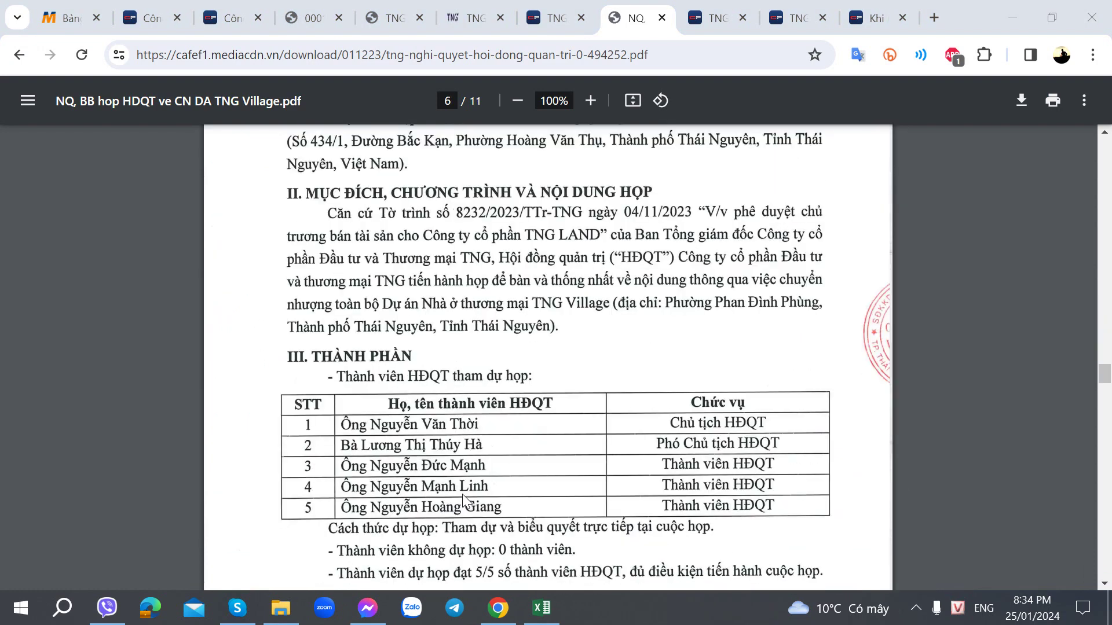
{"action": "scroll", "coordinate": [463, 499], "scroll_direction": "down", "scroll_amount": 20}
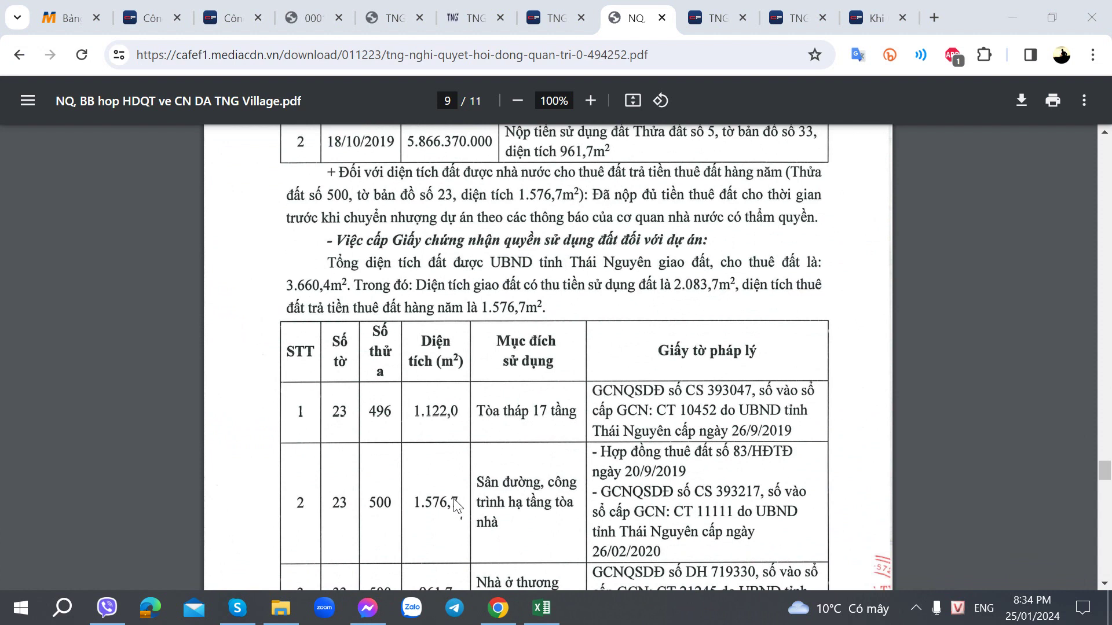
{"action": "scroll", "coordinate": [455, 505], "scroll_direction": "down", "scroll_amount": 20}
{"action": "scroll", "coordinate": [454, 508], "scroll_direction": "up", "scroll_amount": 8}
{"action": "scroll", "coordinate": [454, 508], "scroll_direction": "down", "scroll_amount": 2}
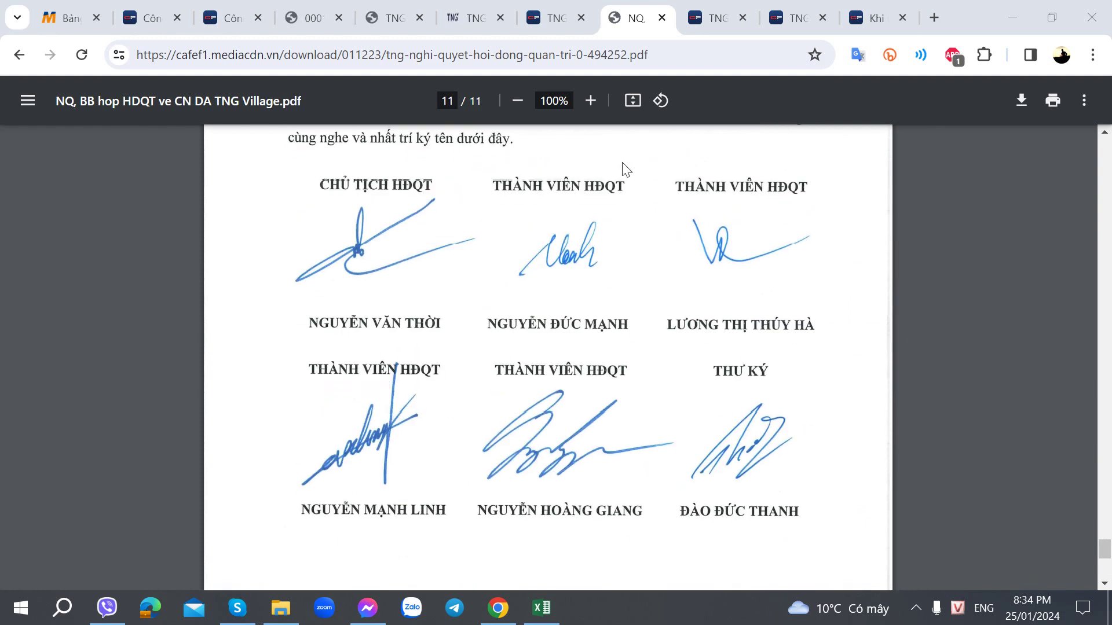
{"action": "left_click", "coordinate": [662, 18]}
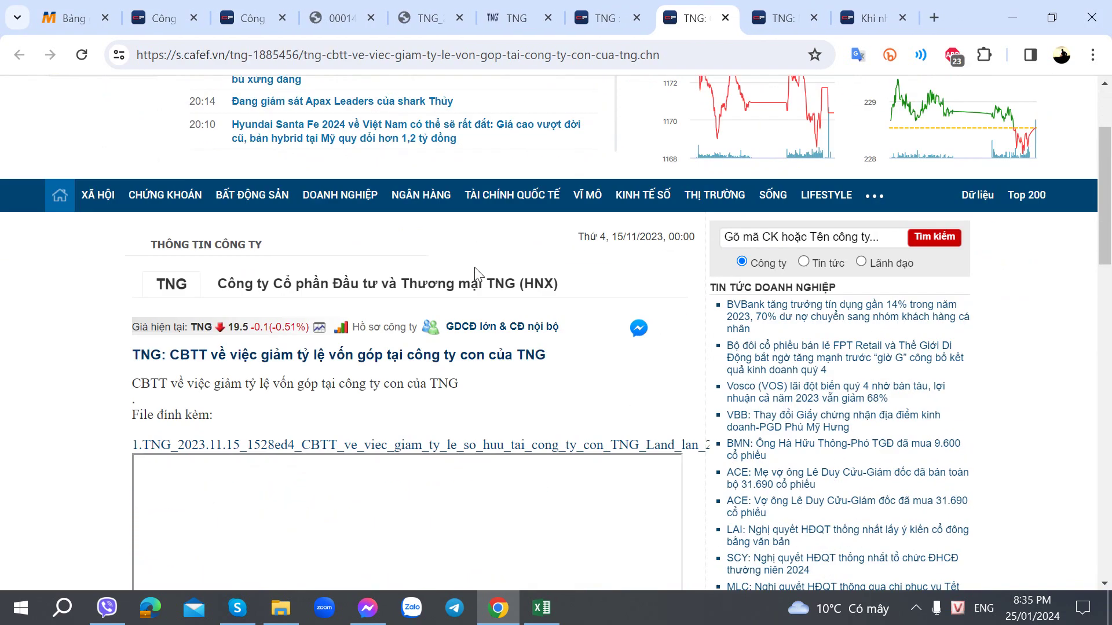
Open the PDF attached to the 15/11/2023 notice on the reduced TNG Land stake and read its charter capital and ownership changes
{"action": "scroll", "coordinate": [476, 272], "scroll_direction": "down", "scroll_amount": 1}
{"action": "scroll", "coordinate": [426, 282], "scroll_direction": "down", "scroll_amount": 3}
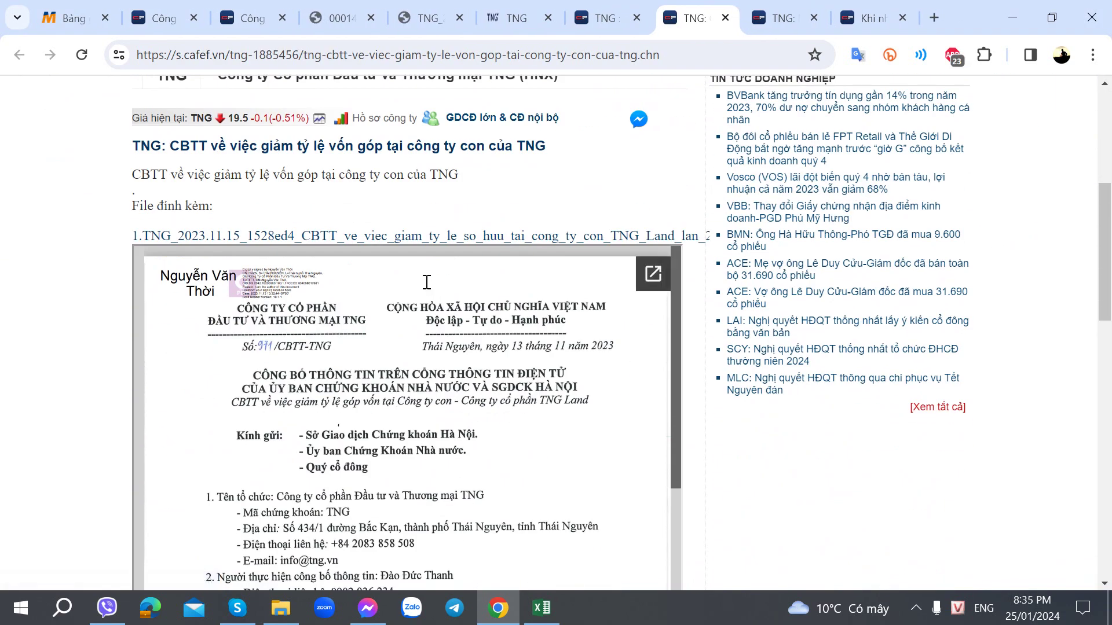
{"action": "left_click", "coordinate": [446, 236]}
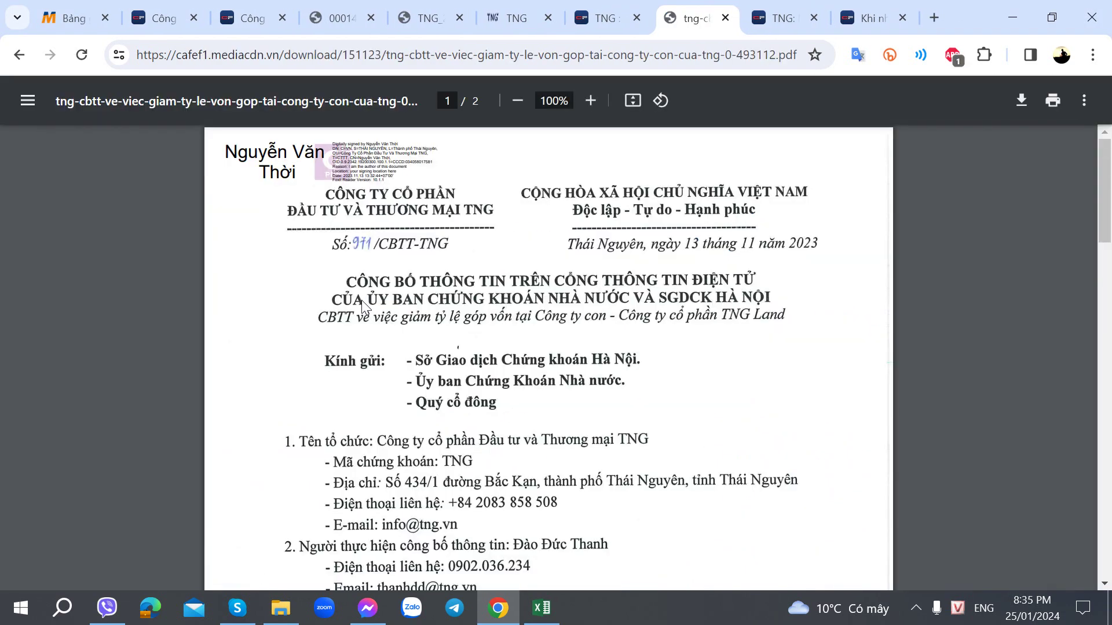
{"action": "scroll", "coordinate": [363, 306], "scroll_direction": "down", "scroll_amount": 5}
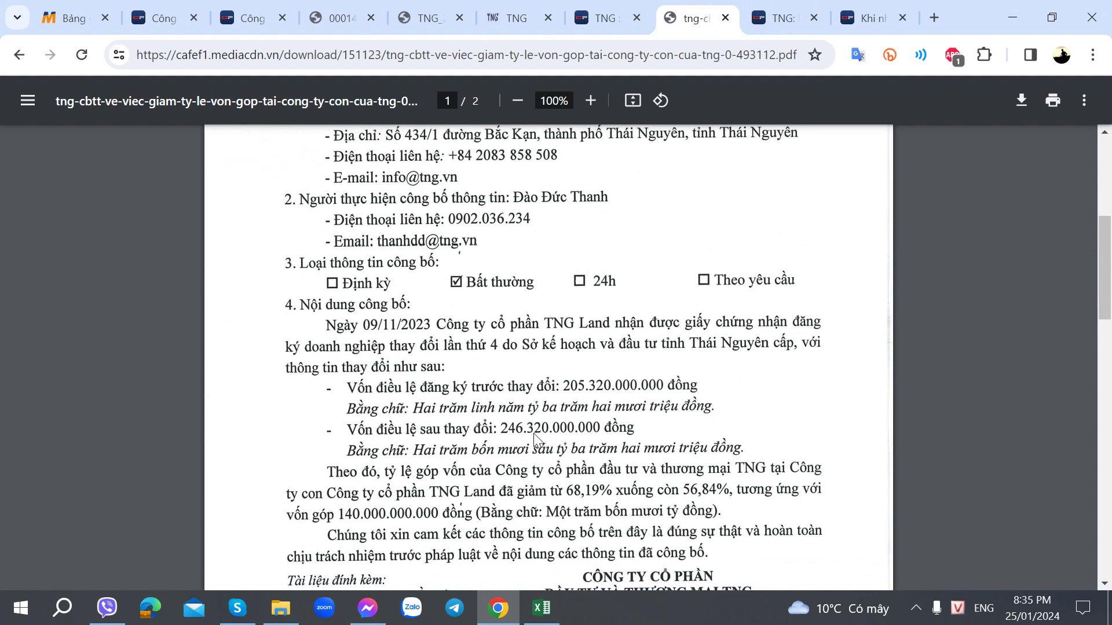
In Excel, add the note "(Bằng cách Tăng VĐL TNG Land)" in cell L443 and select cell D444
{"action": "key", "text": "alt+Tab"}
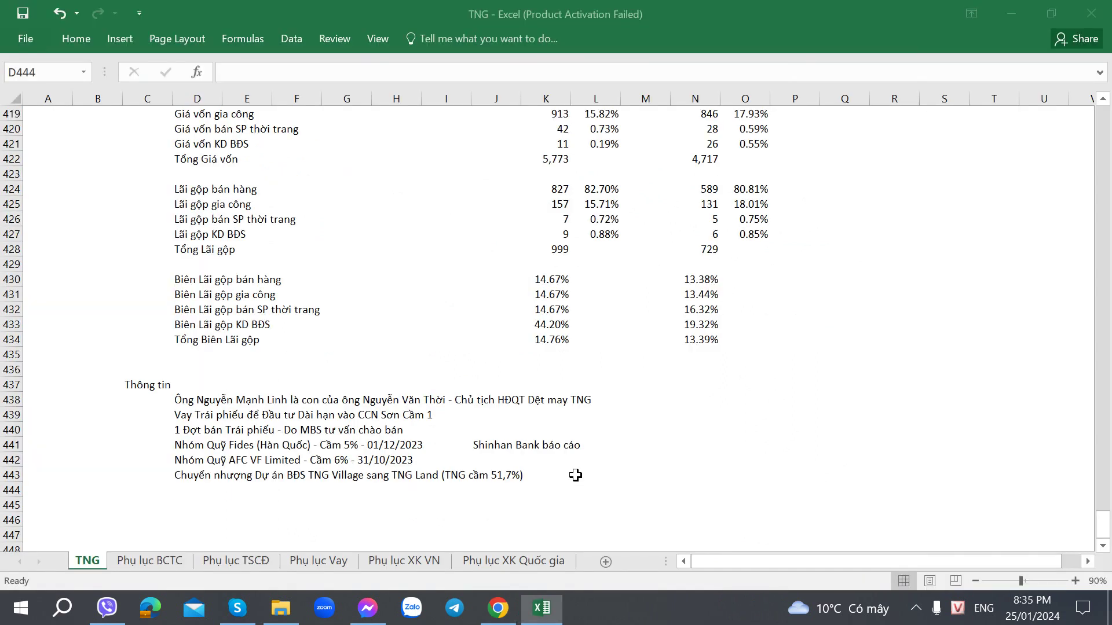
{"action": "left_click", "coordinate": [585, 475]}
{"action": "type", "text": "(Bàn"}
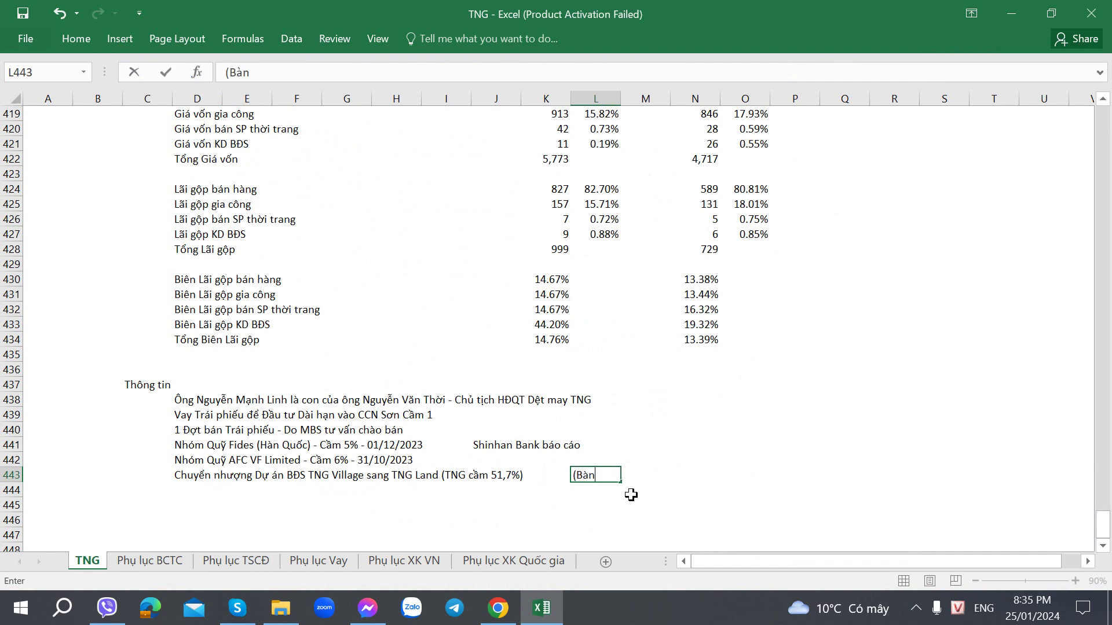
{"action": "type", "text": "g cách Tăng"}
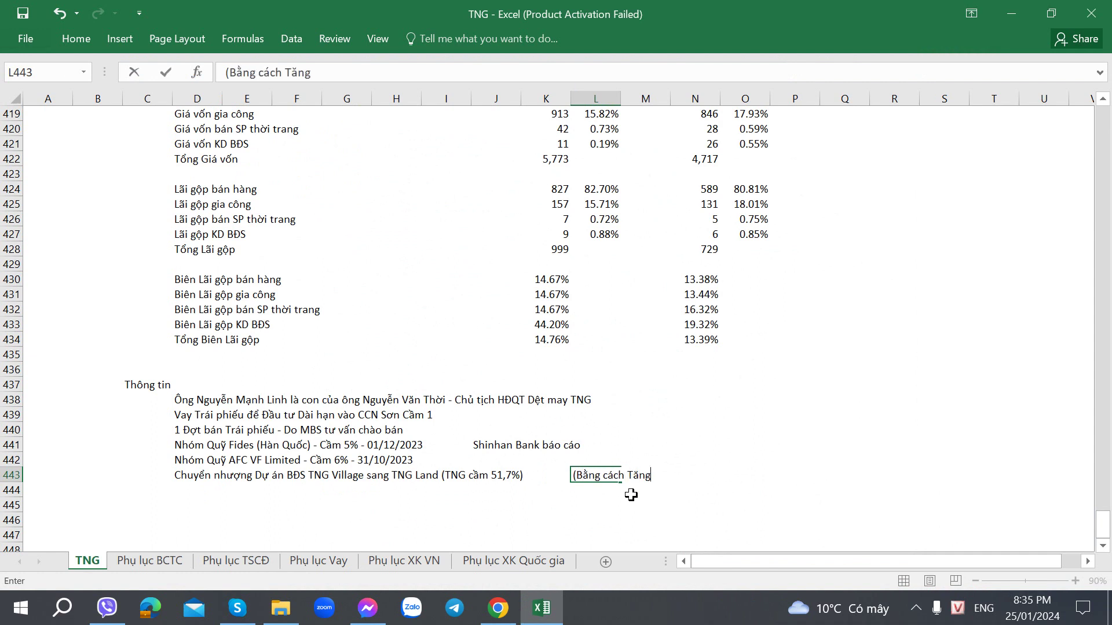
{"action": "type", "text": " VĐL TNG Land"}
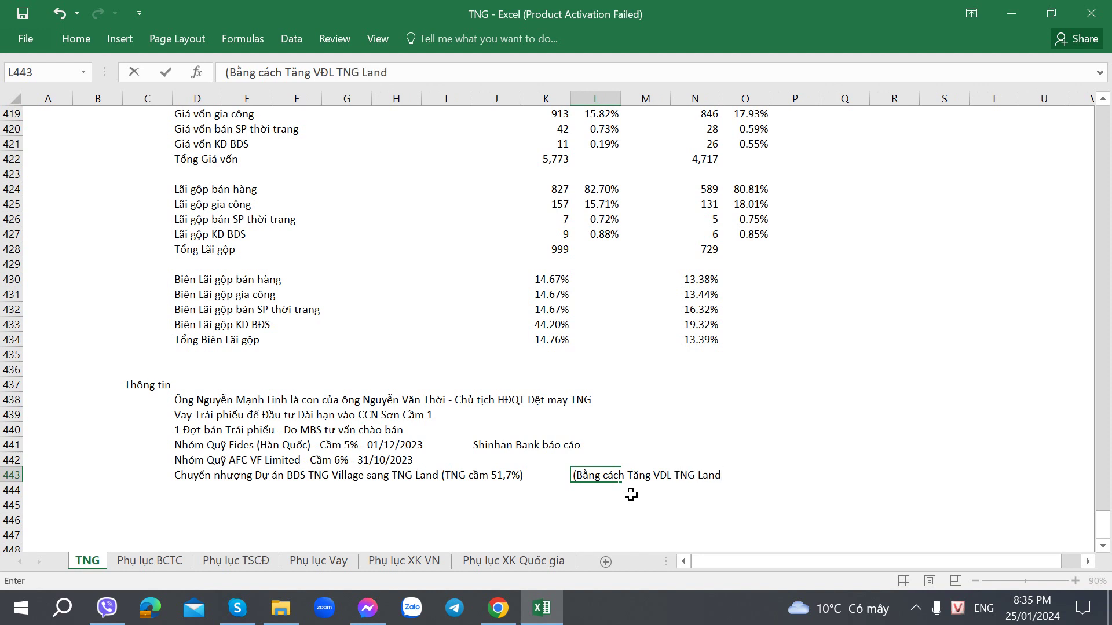
{"action": "type", "text": ")"}
{"action": "key", "text": "Return"}
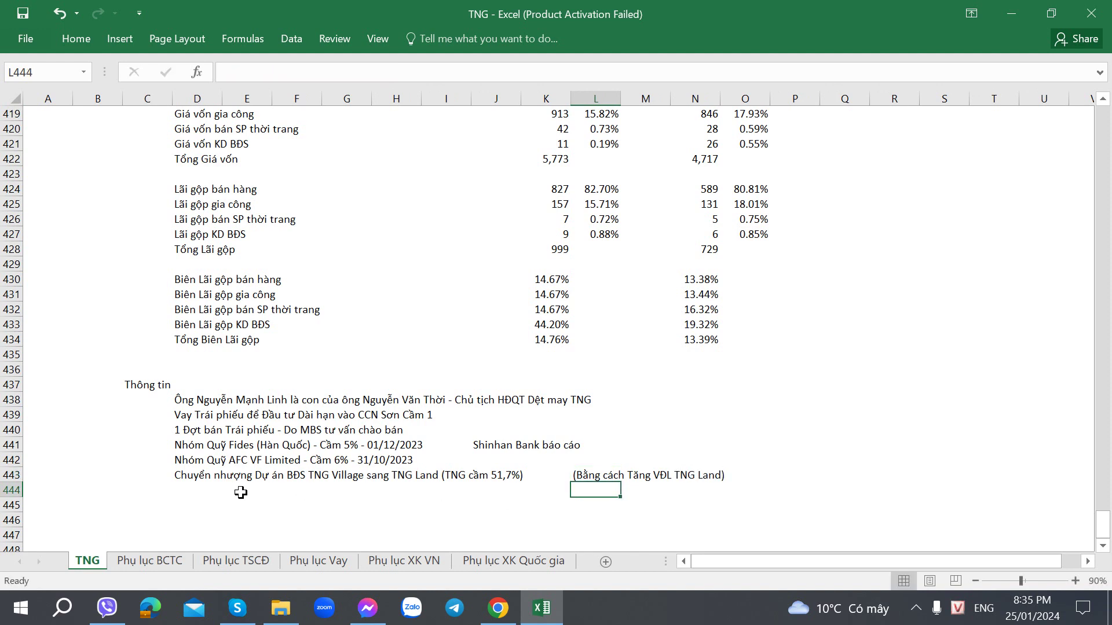
{"action": "left_click", "coordinate": [195, 480]}
{"action": "key", "text": "alt+Tab"}
{"action": "key", "text": "alt+Tab"}
{"action": "left_click", "coordinate": [197, 490]}
Return to the TNG Land disclosure in Chrome and look through its attached business registration certificate on page 2
{"action": "key", "text": "alt+Tab"}
{"action": "scroll", "coordinate": [529, 458], "scroll_direction": "down", "scroll_amount": 10}
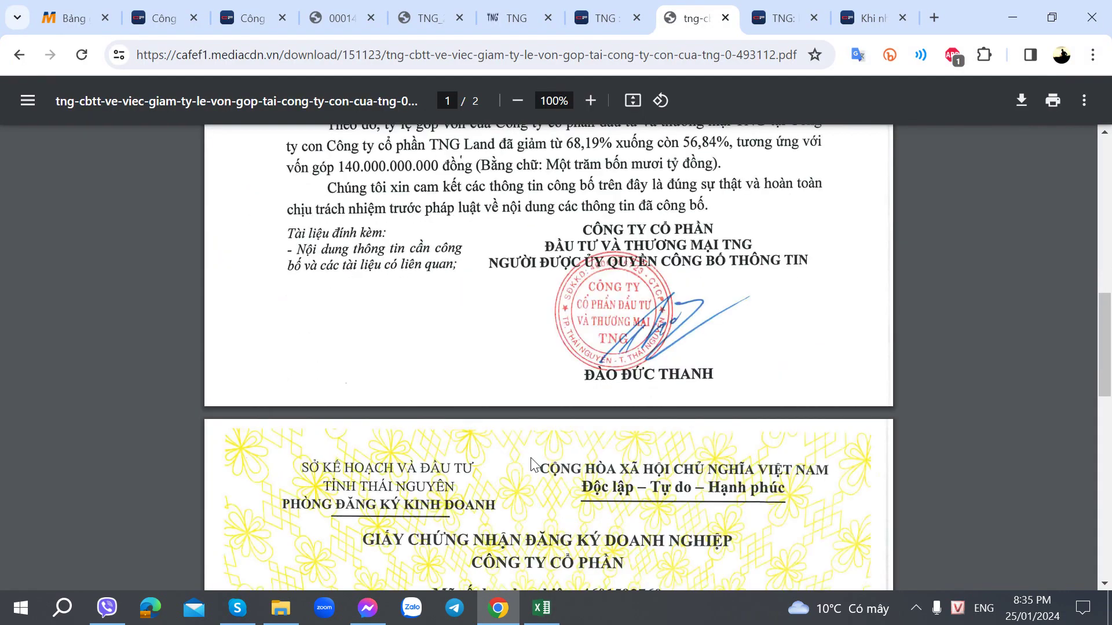
{"action": "scroll", "coordinate": [529, 457], "scroll_direction": "down", "scroll_amount": 10}
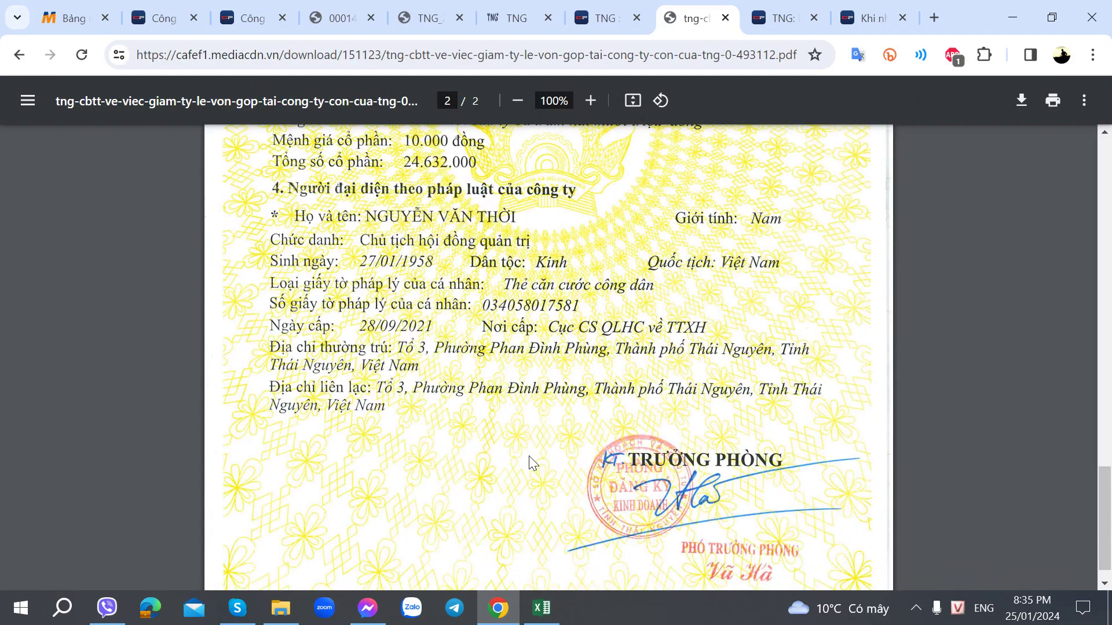